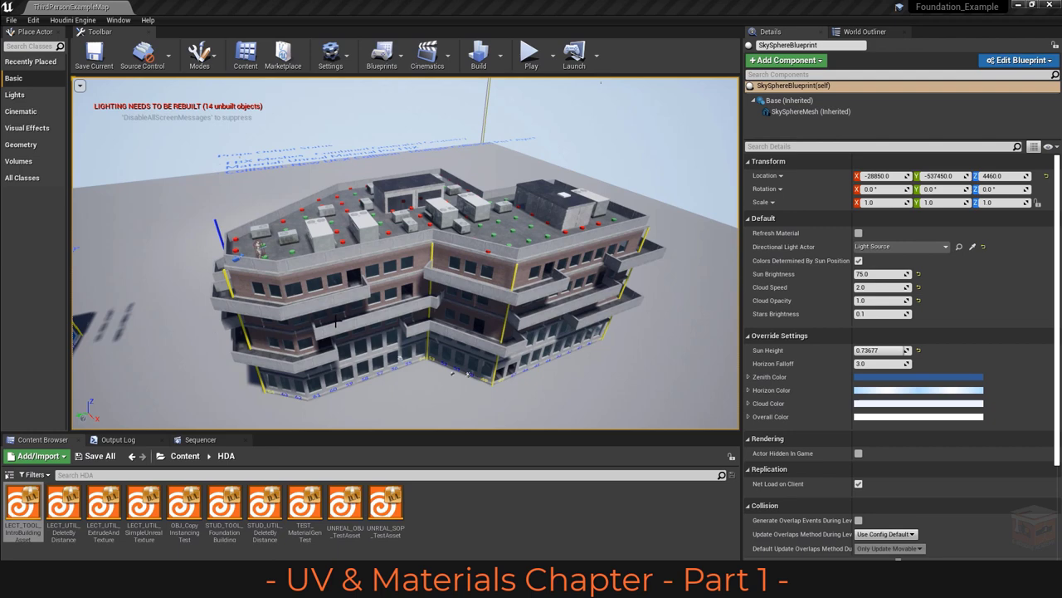
Orbit the view around the brick and blue buildings
left_click_drag(428, 294, 390, 266)
left_click_drag(544, 387, 366, 274)
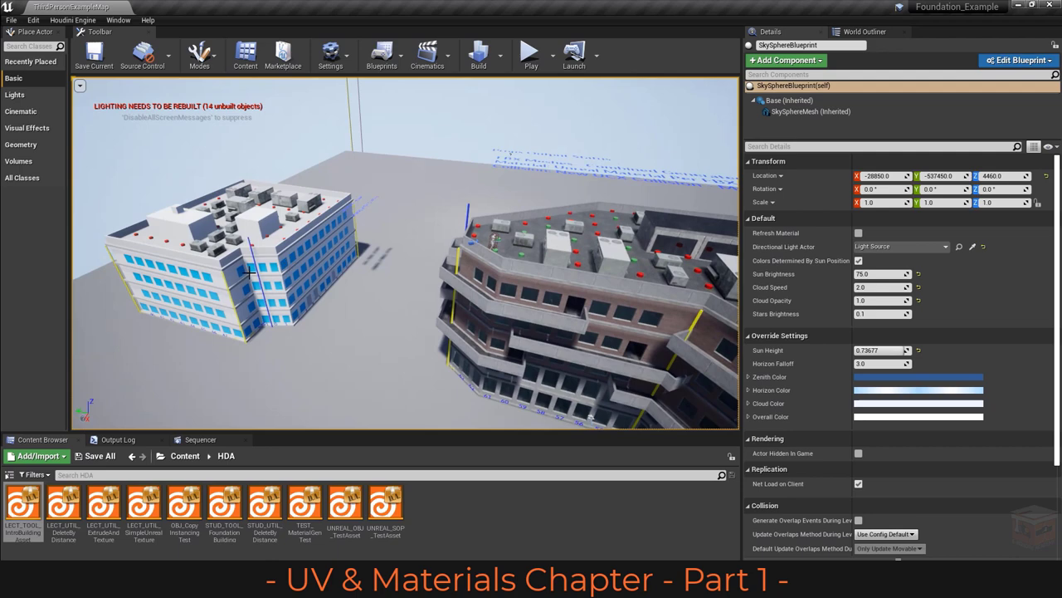
left_click_drag(250, 274, 251, 278)
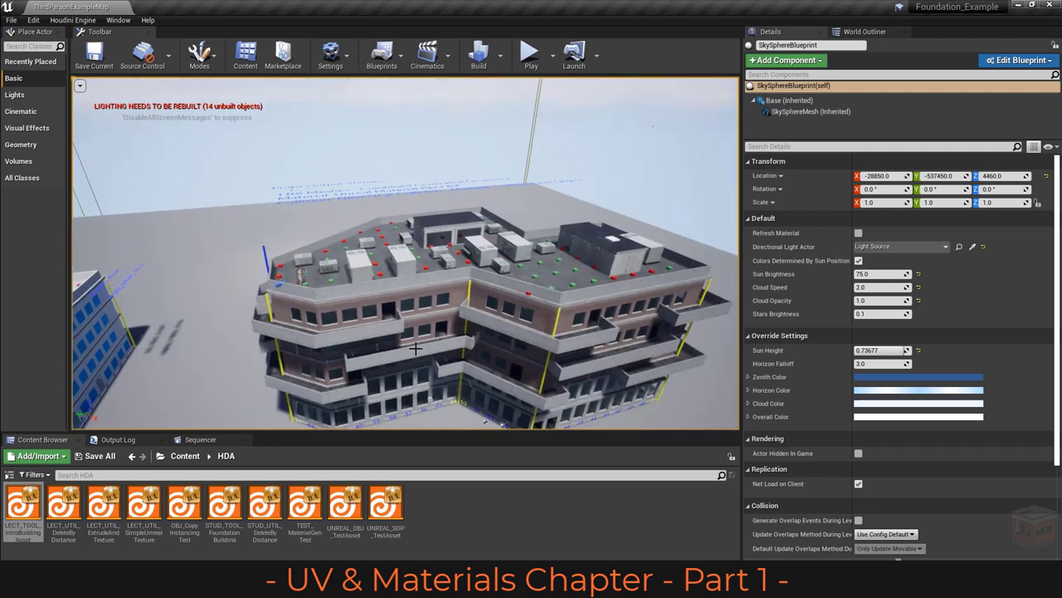
left_click_drag(417, 349, 372, 327)
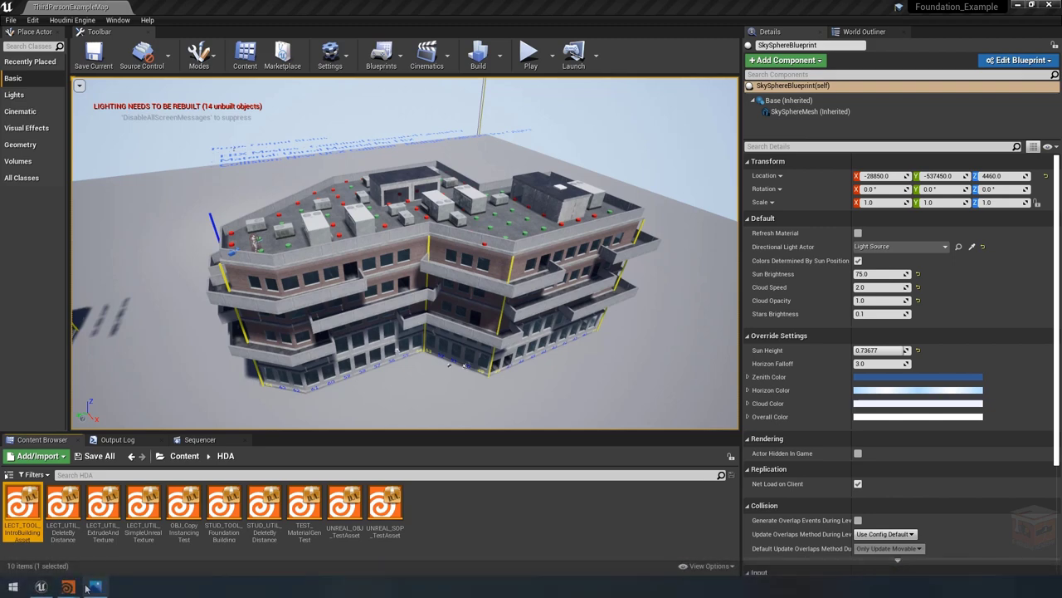
Switch to Houdini, zoom the network onto UV_Examples and dive into that geometry node
left_click(69, 588)
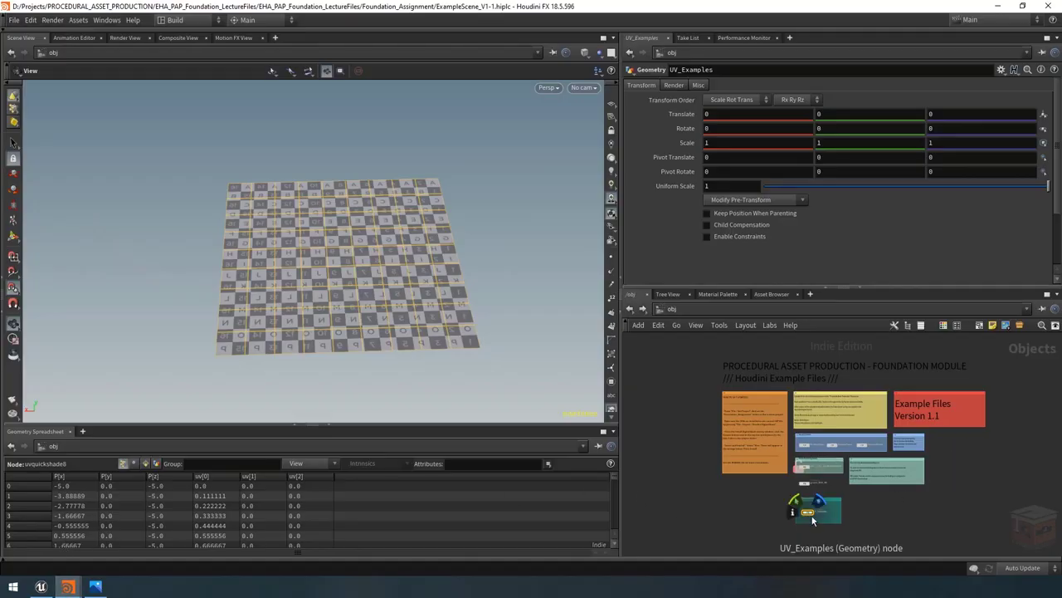
scroll(807, 511, "up", 8)
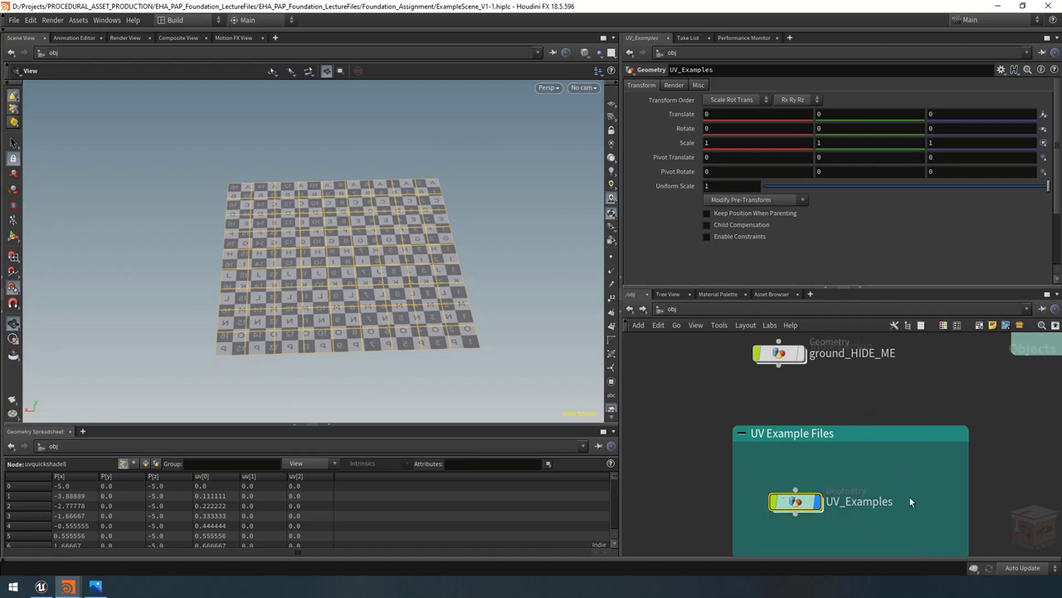
middle_click_drag(910, 497, 929, 460)
mouse_move(787, 465)
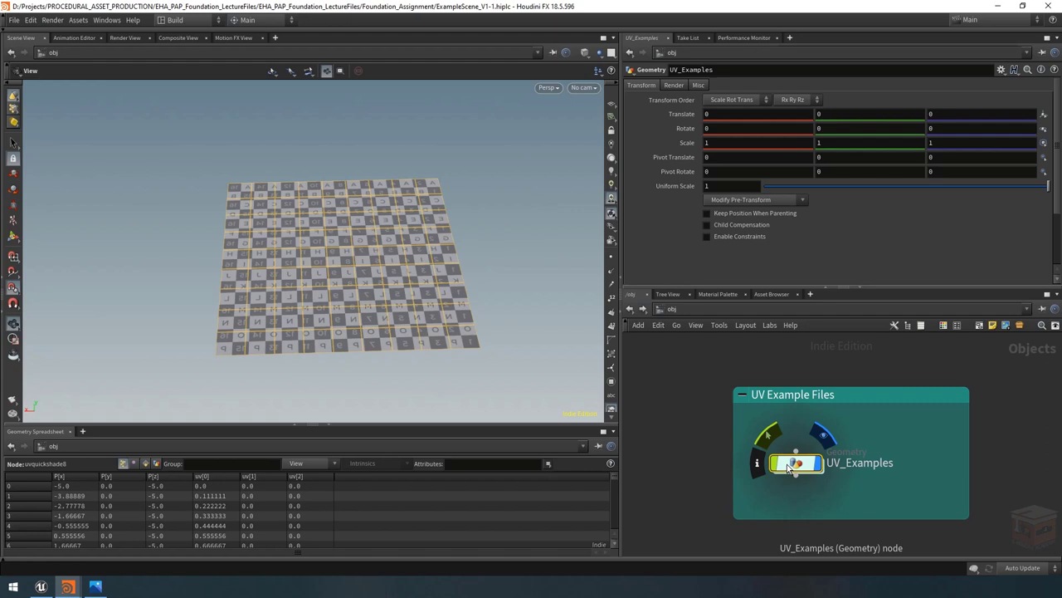
double_click(793, 467)
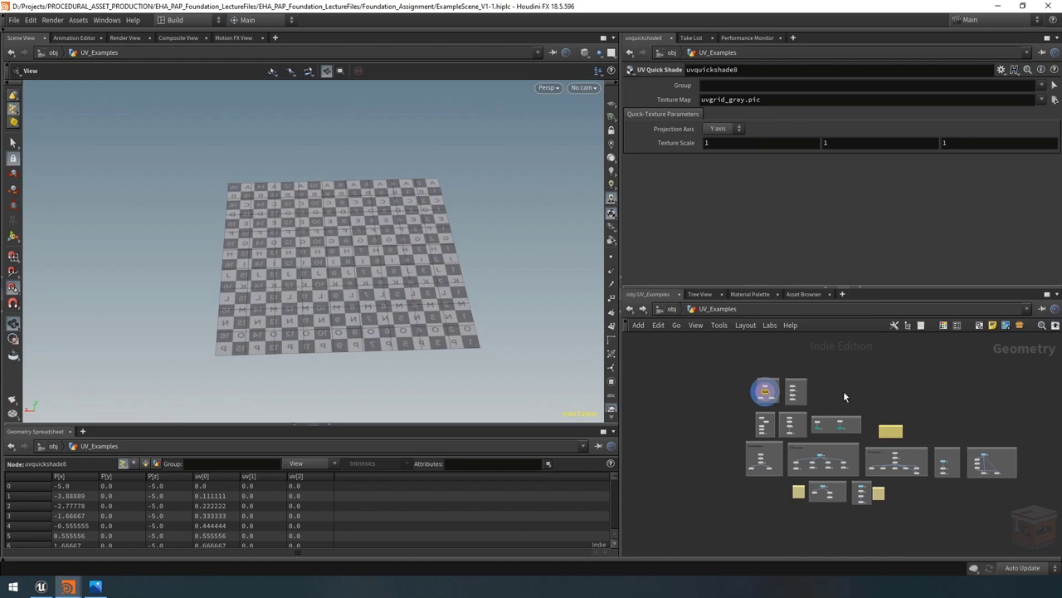
Select the top and second-row network boxes, then zoom in on the Basic UVs box with grid1
scroll(843, 396, "up", 5)
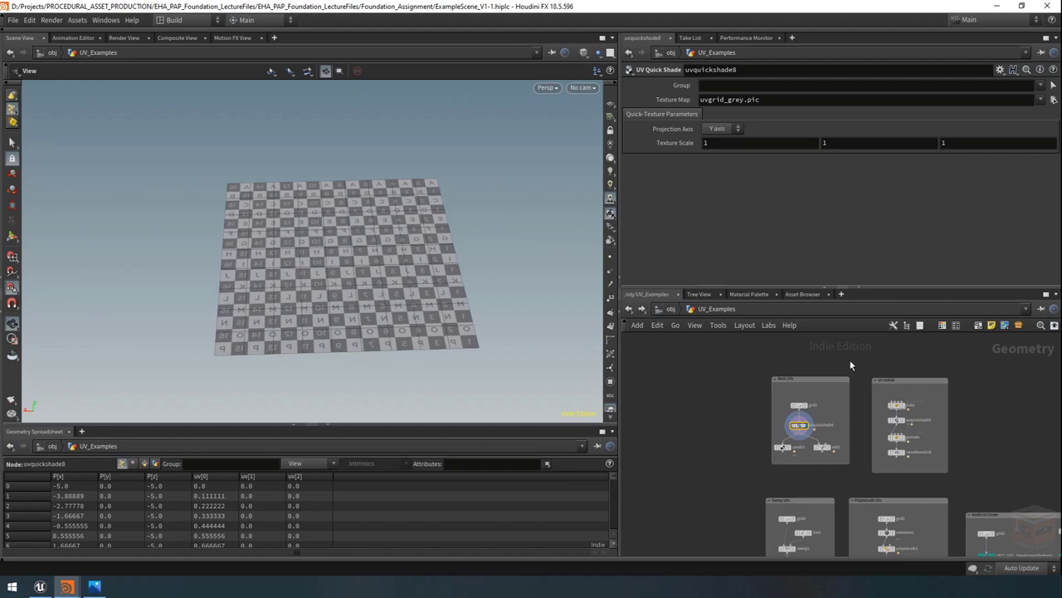
scroll(832, 363, "up", 2)
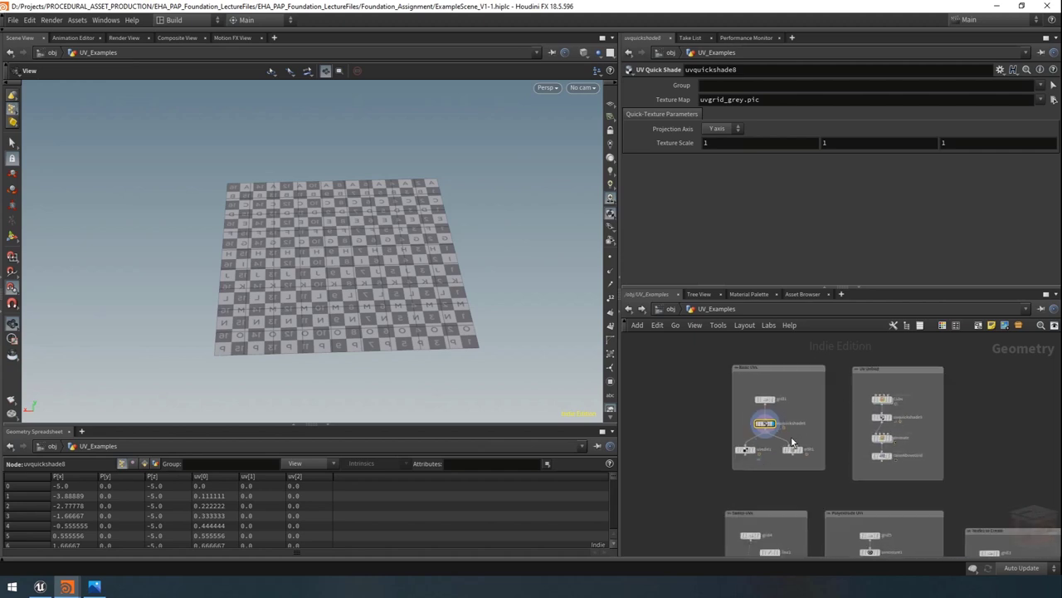
scroll(832, 437, "down", 5)
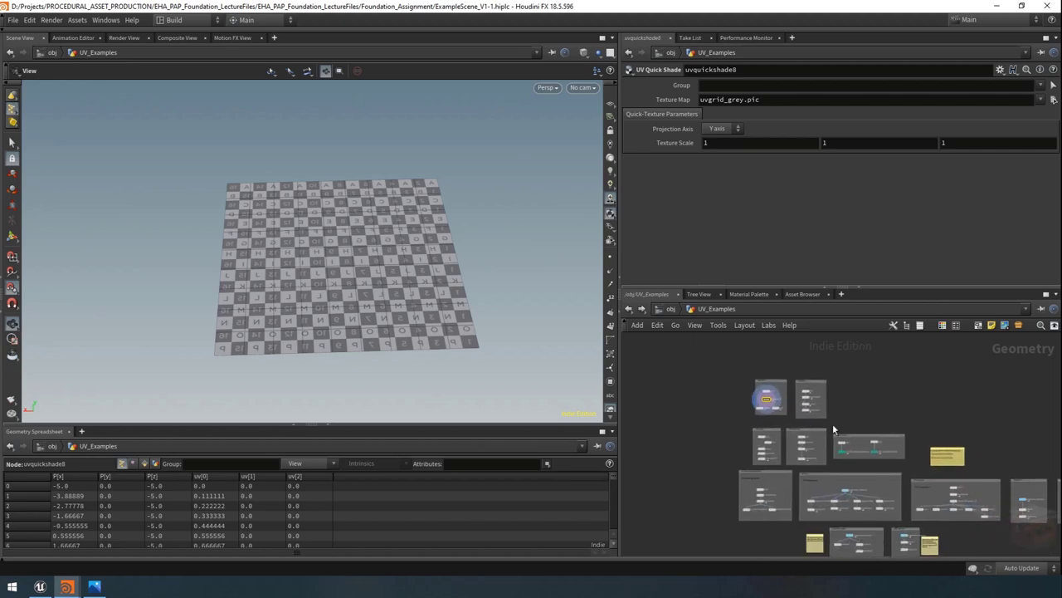
left_click(707, 373)
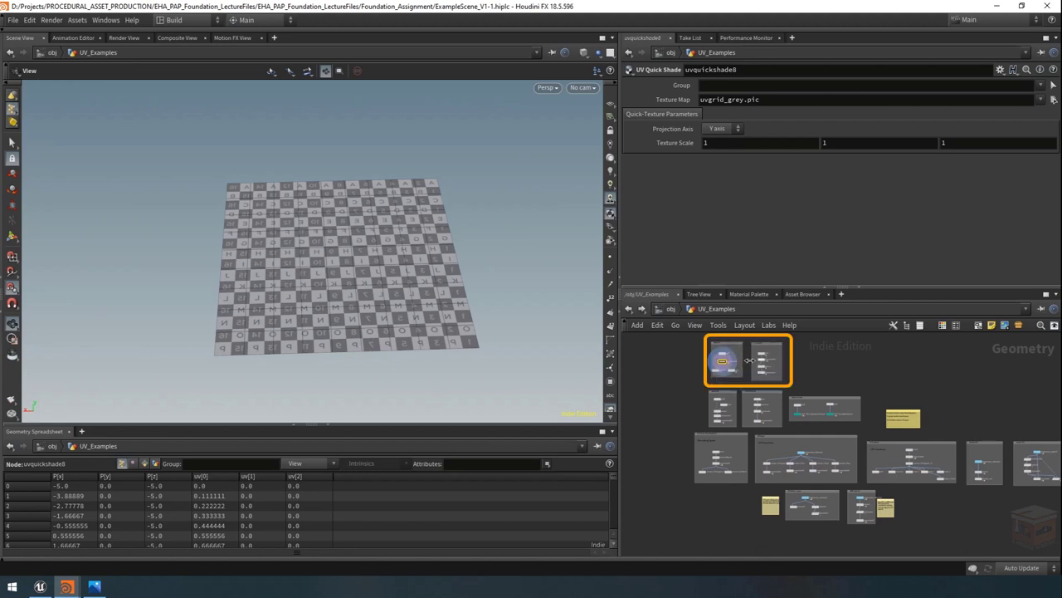
mouse_move(762, 372)
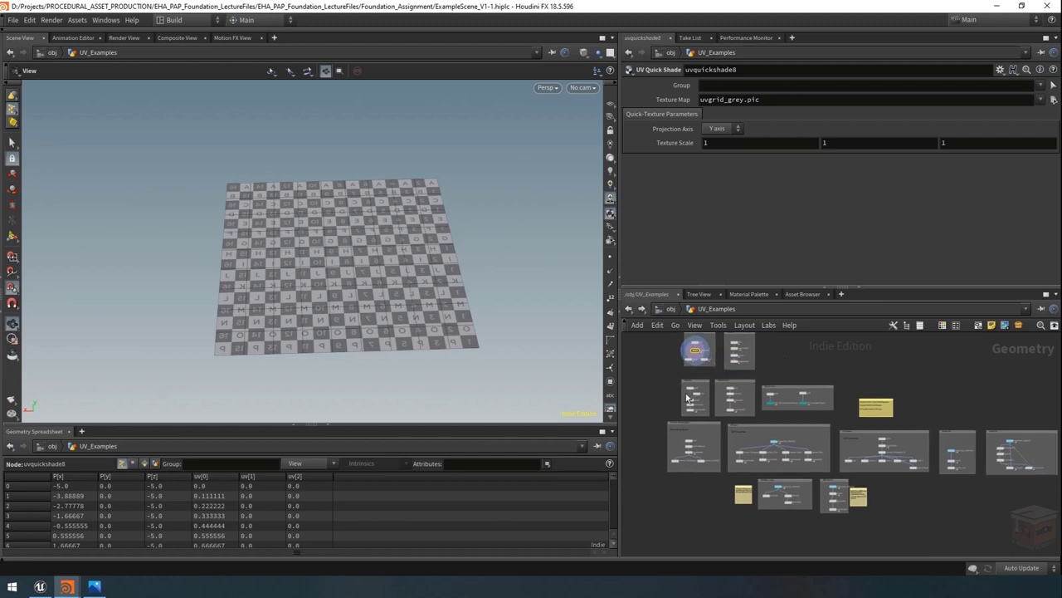
left_click(747, 405)
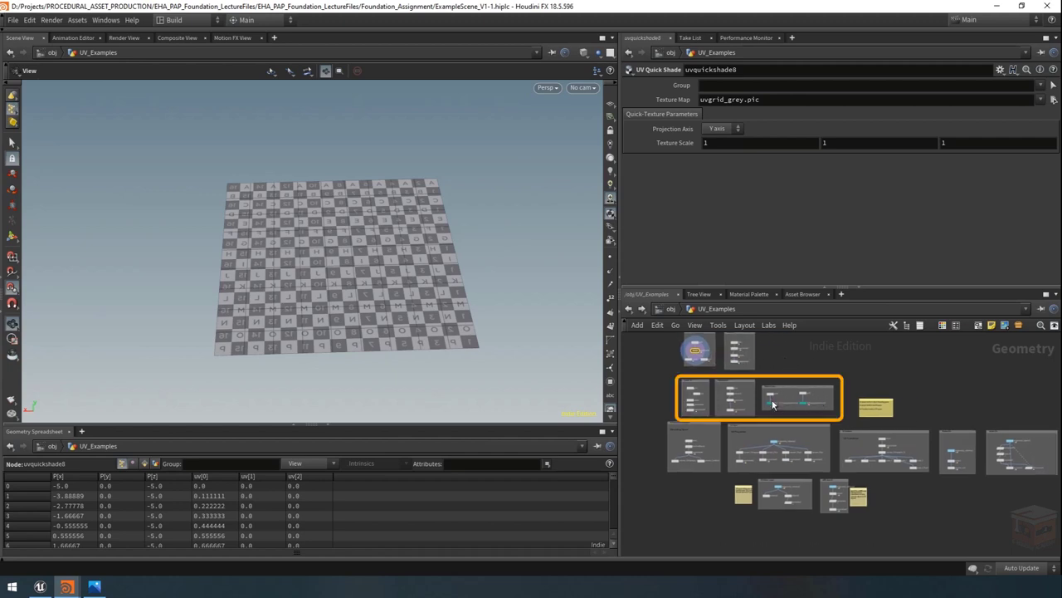
scroll(776, 403, "up", 5)
scroll(683, 434, "down", 5)
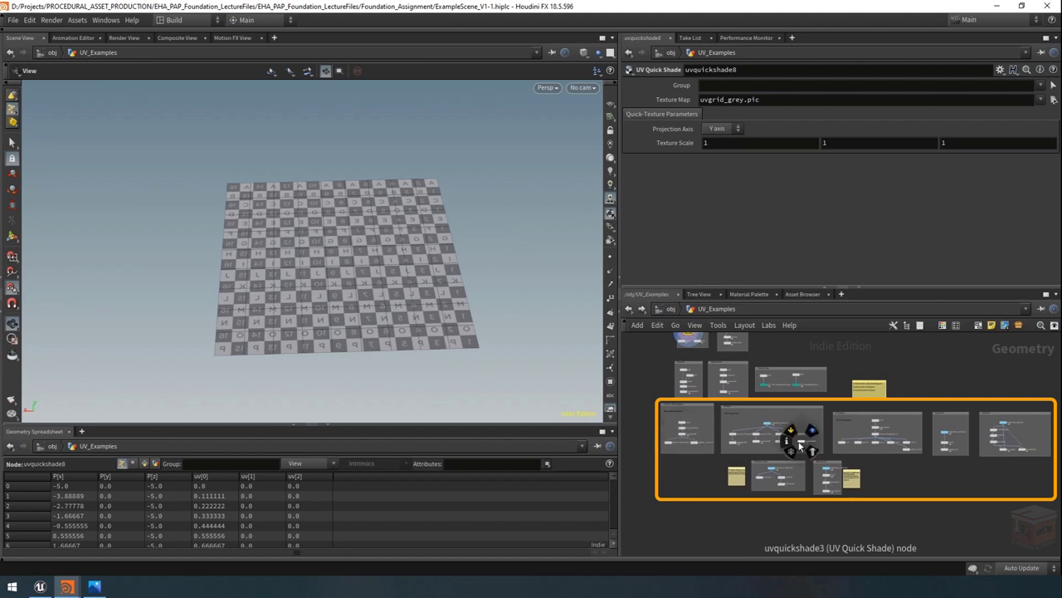
scroll(913, 489, "up", 6)
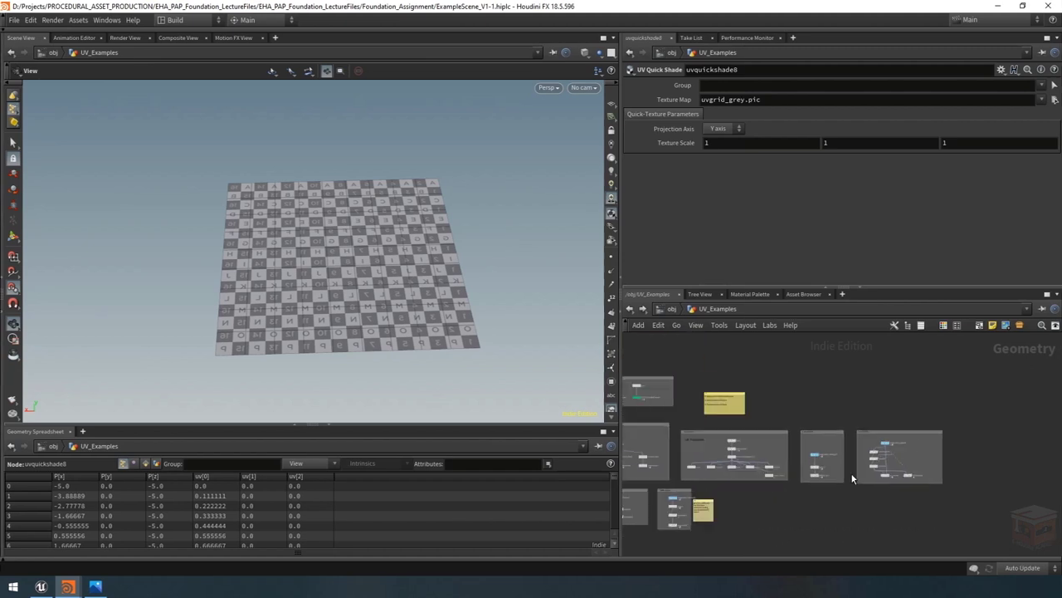
scroll(820, 397, "up", 3)
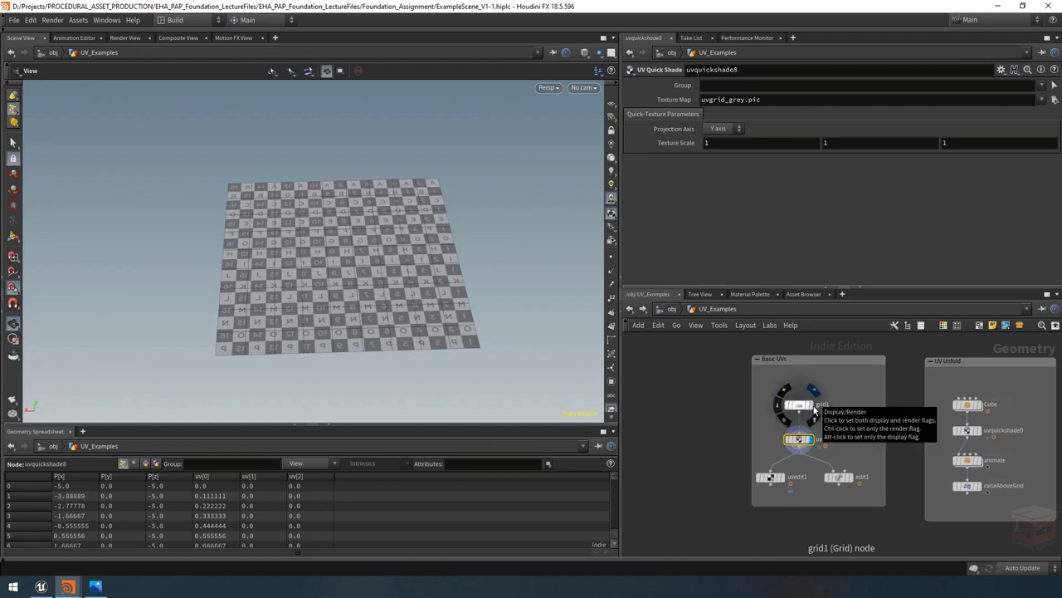
Display the plain grid1 and split the viewport into Two Views Side by Side
left_click(815, 393)
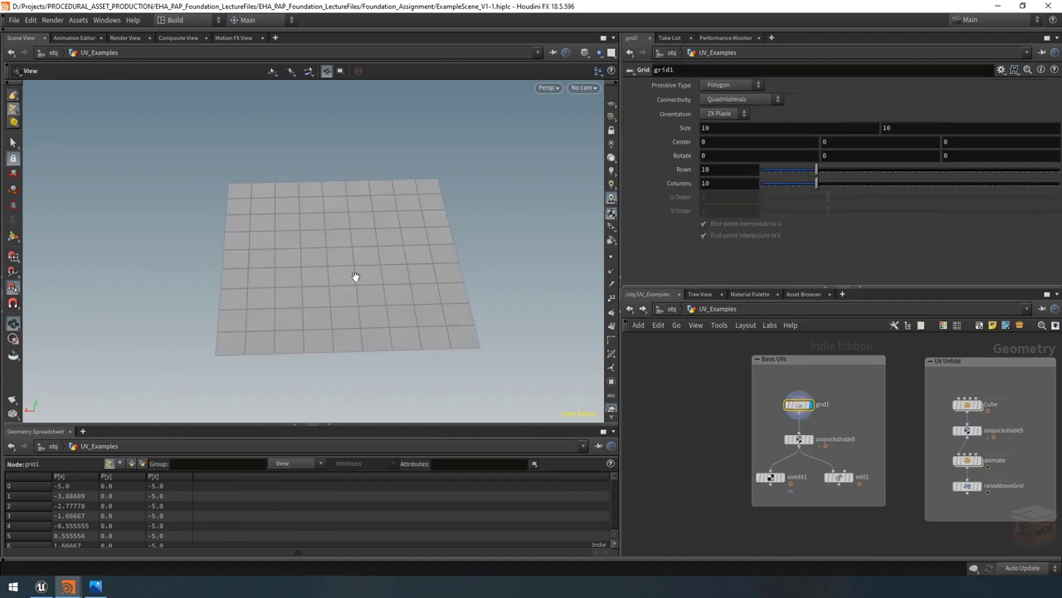
left_click_drag(356, 278, 365, 268)
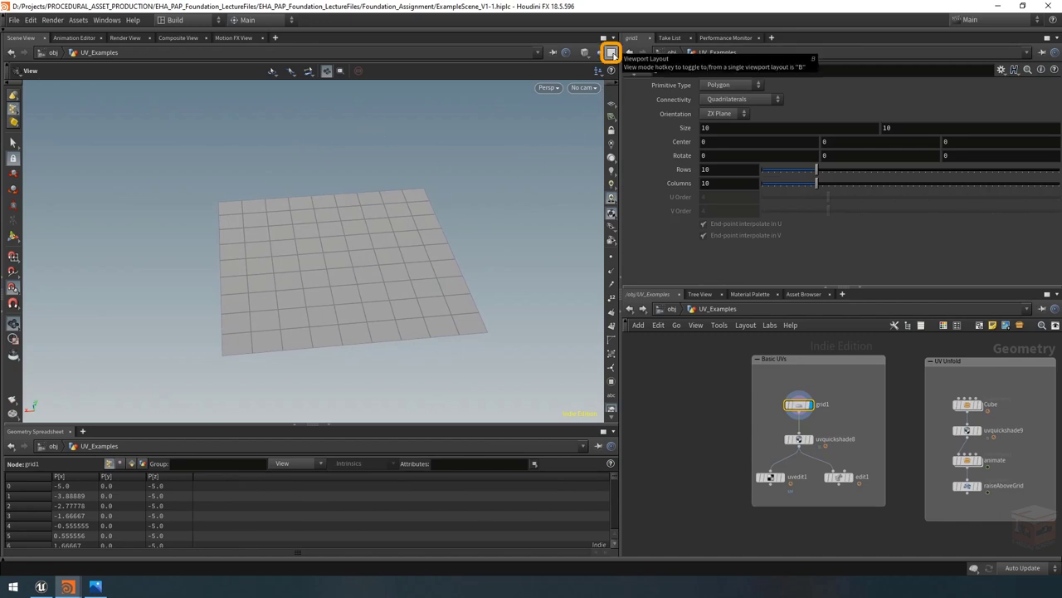
left_click(612, 53)
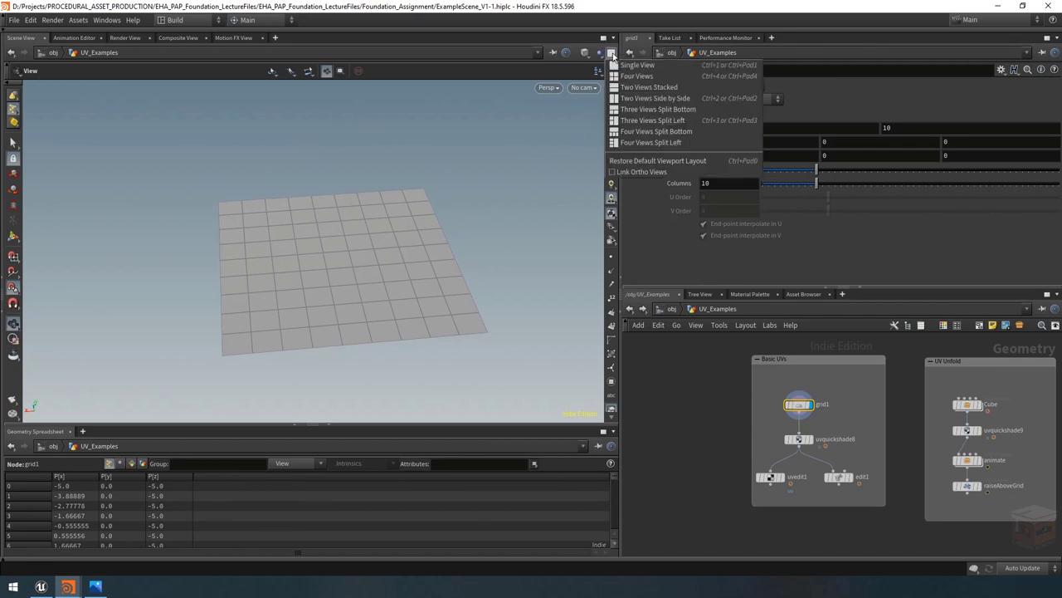
left_click(660, 104)
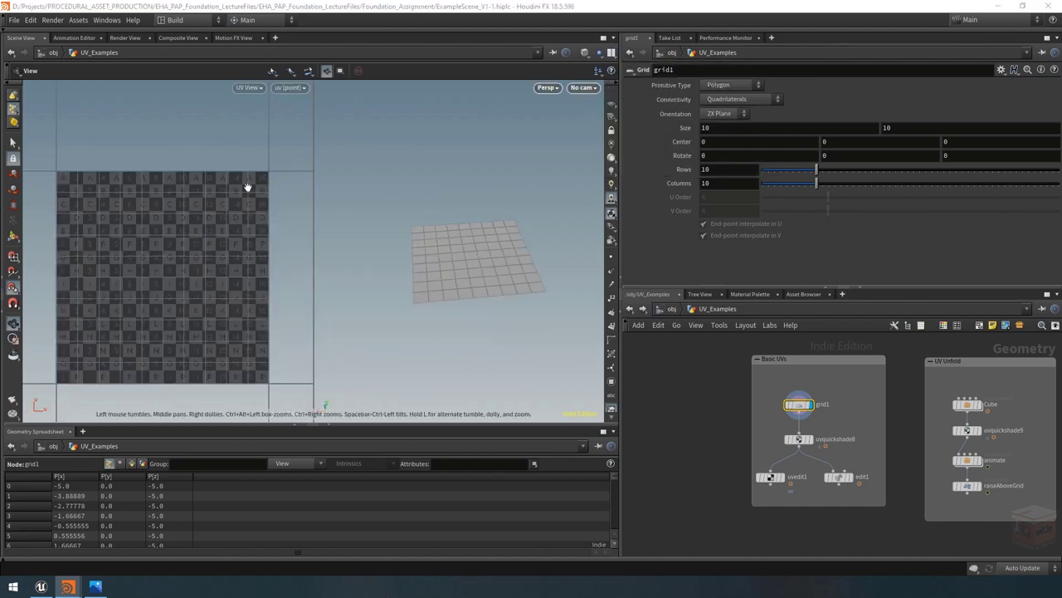
Set the left view to the UV viewport and pan both views around the grid
left_click(254, 91)
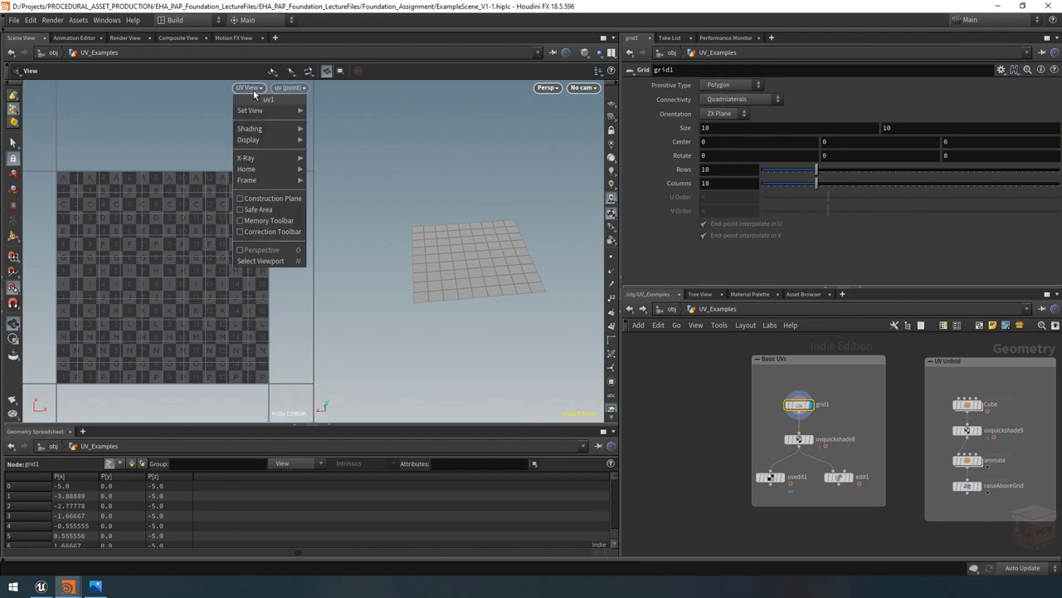
mouse_move(261, 111)
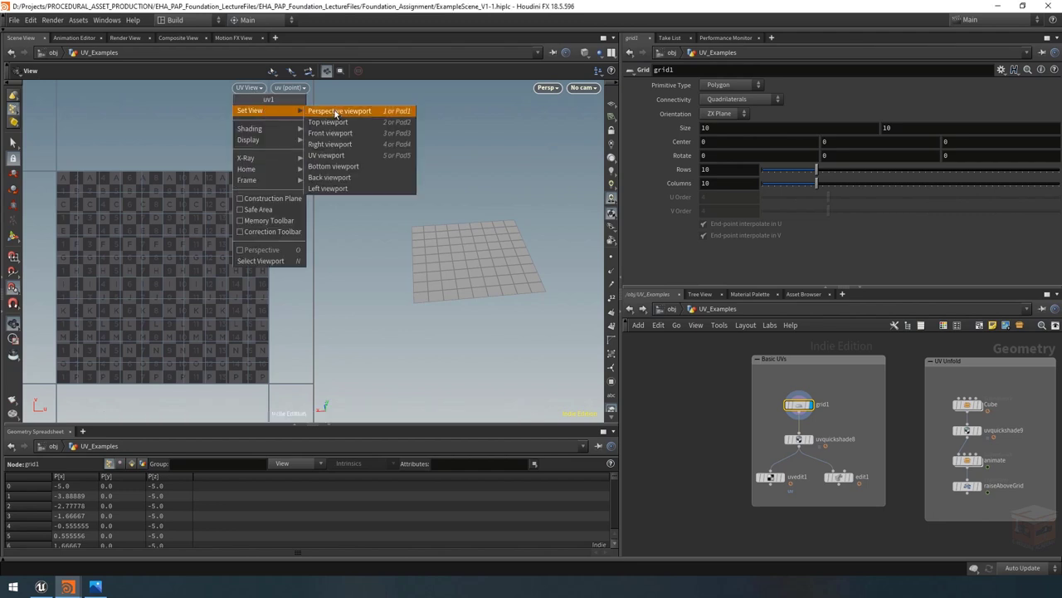
left_click(337, 158)
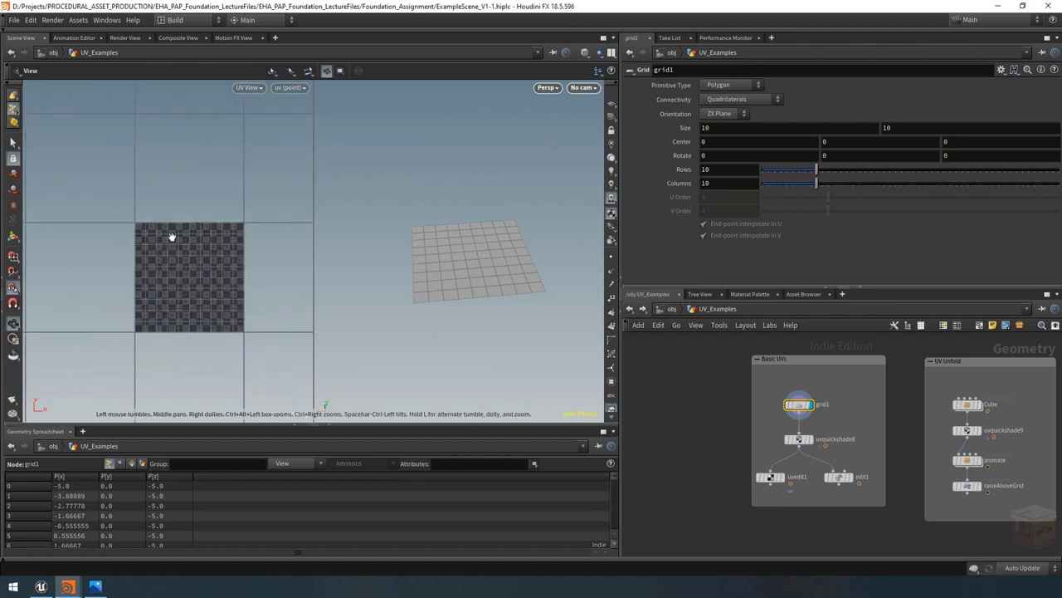
middle_click_drag(240, 309, 225, 287)
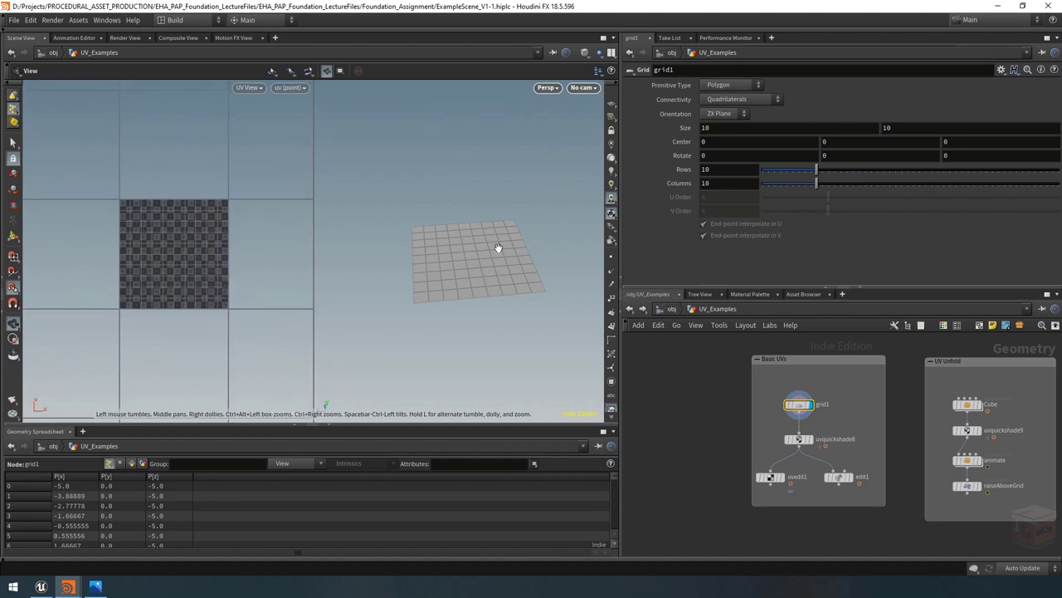
middle_click_drag(498, 247, 492, 254)
mouse_move(491, 254)
left_mouse_down()
mouse_move(441, 265)
mouse_move(484, 277)
mouse_move(514, 227)
mouse_move(469, 266)
mouse_move(481, 268)
mouse_move(479, 247)
left_mouse_up()
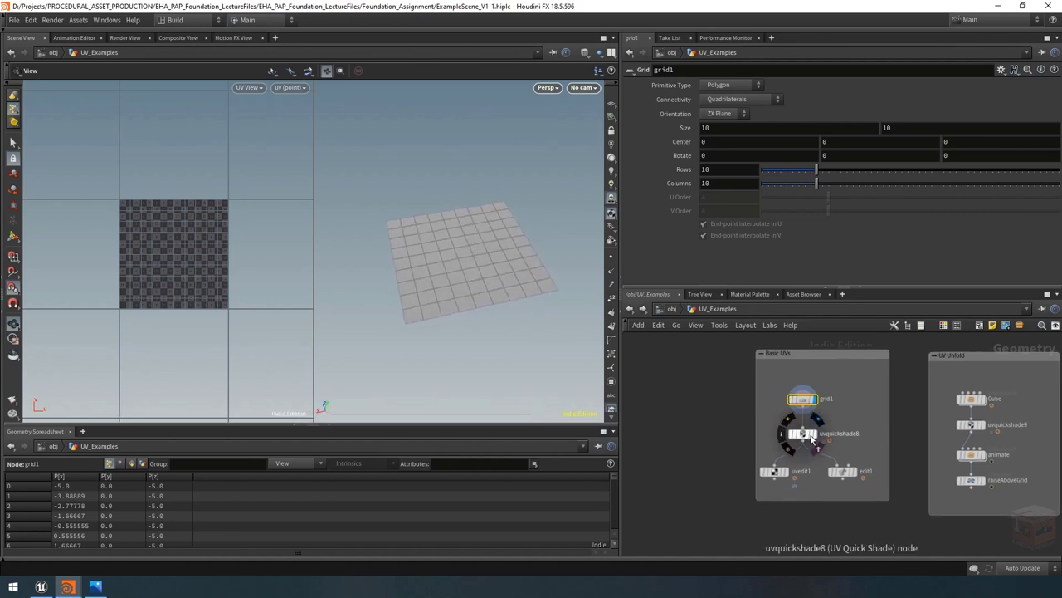
Display and select uvquickshade8, tumbling the checker-textured grid to a top-down angle
scroll(813, 444, "up", 3)
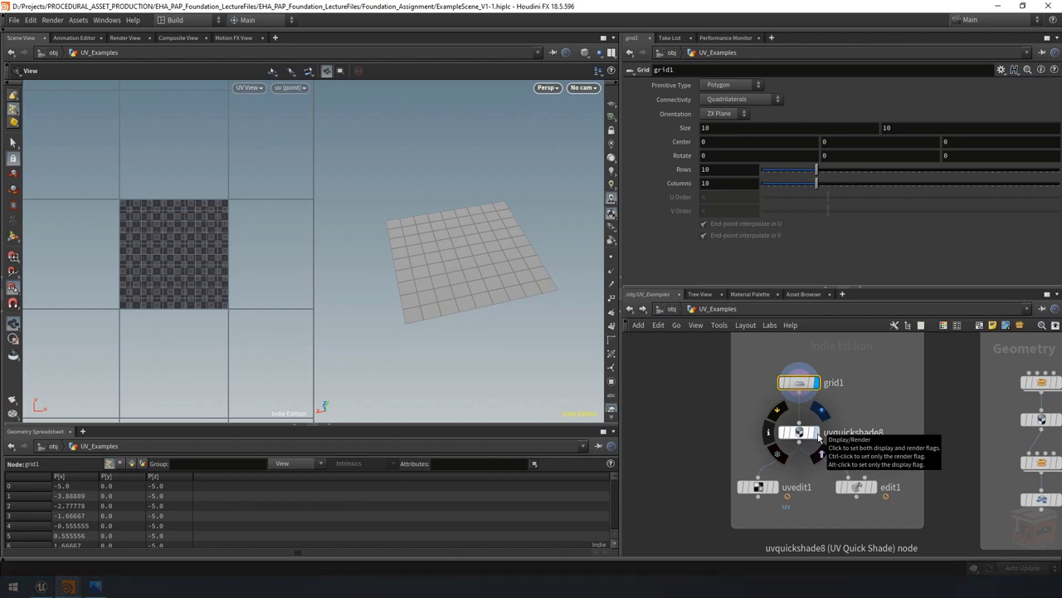
left_click(820, 435)
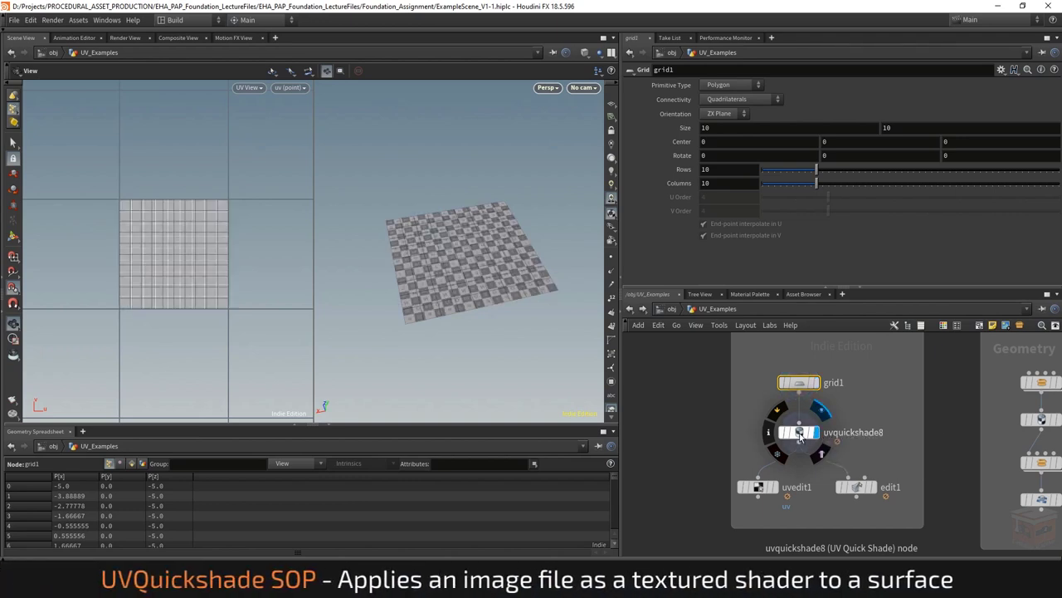
left_click(798, 432)
mouse_move(477, 307)
left_mouse_down()
mouse_move(465, 313)
mouse_move(490, 234)
left_mouse_up()
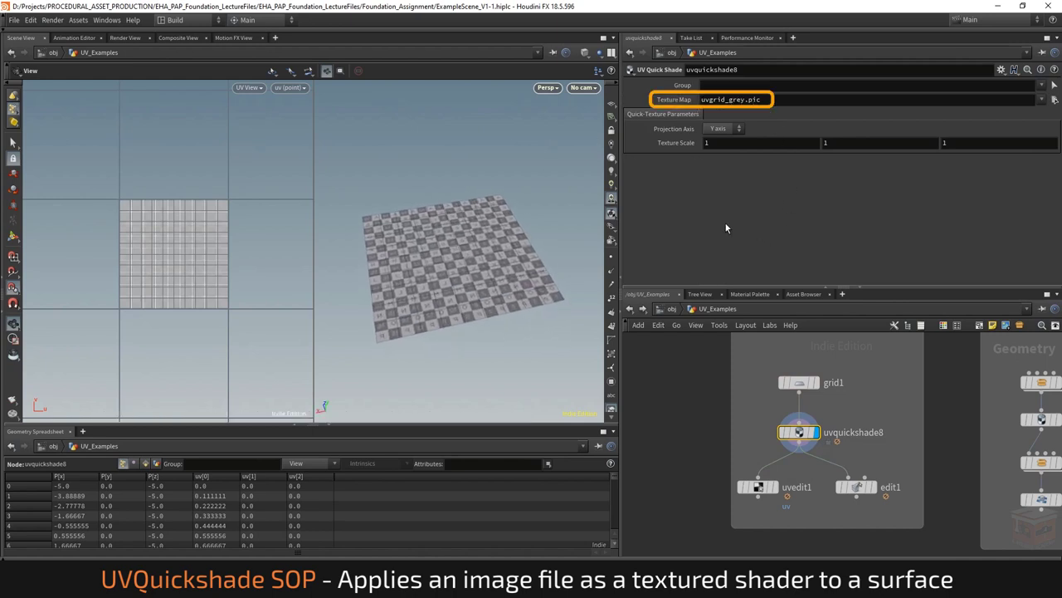
left_click_drag(434, 222, 432, 245)
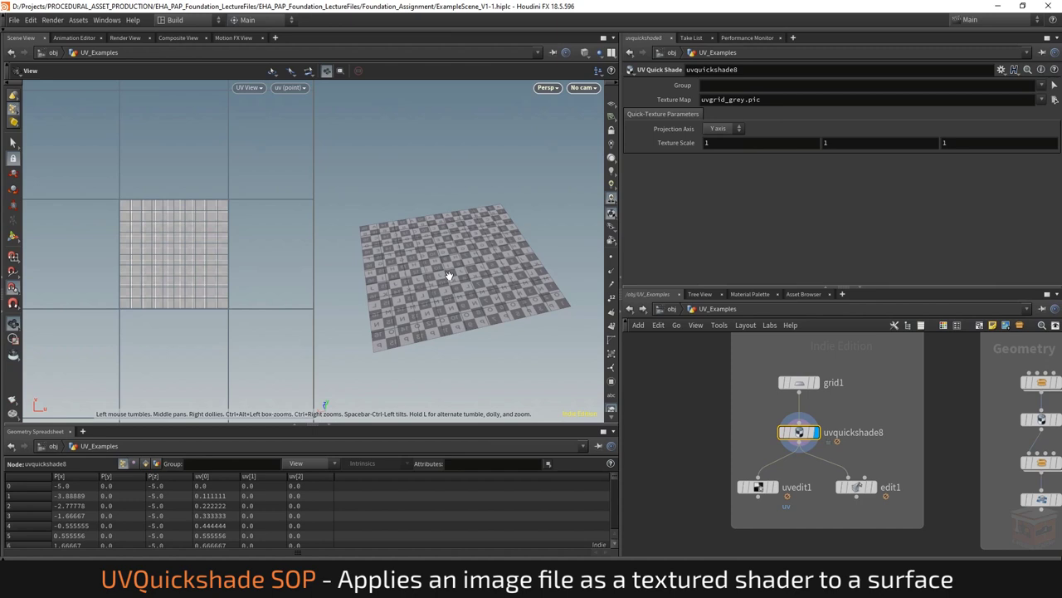
Compare grid1's detail, vertex and point attributes, then redisplay uvquickshade8 with its uv values
mouse_move(818, 386)
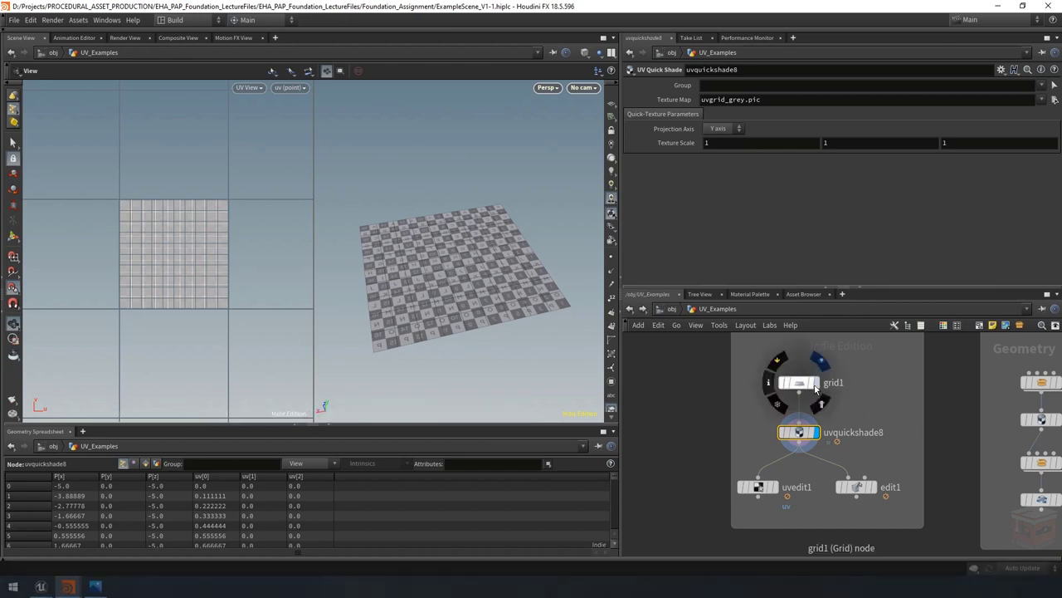
left_click(819, 362)
left_click(799, 383)
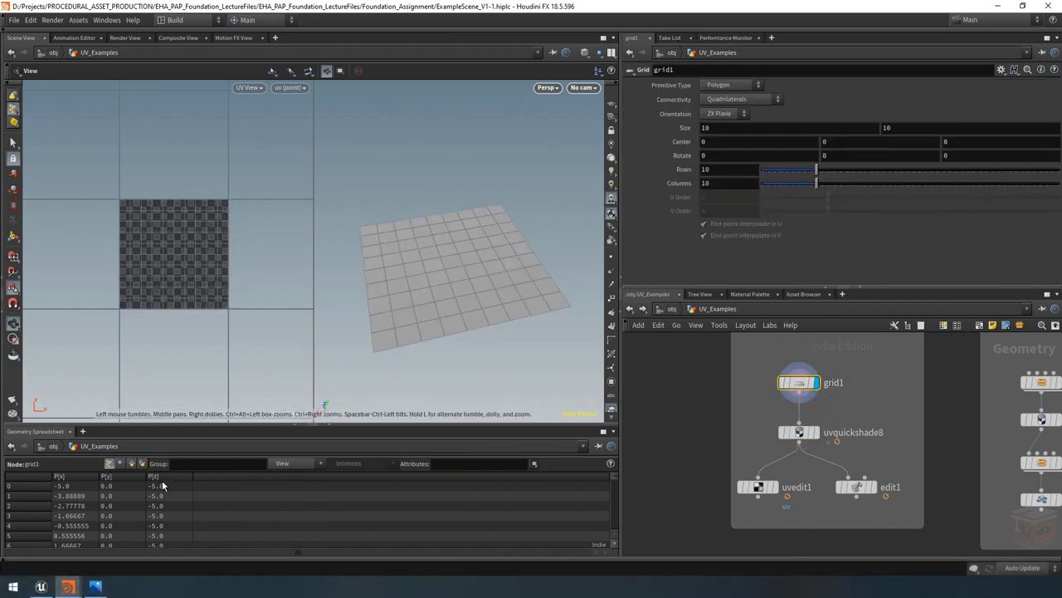
left_click(131, 464)
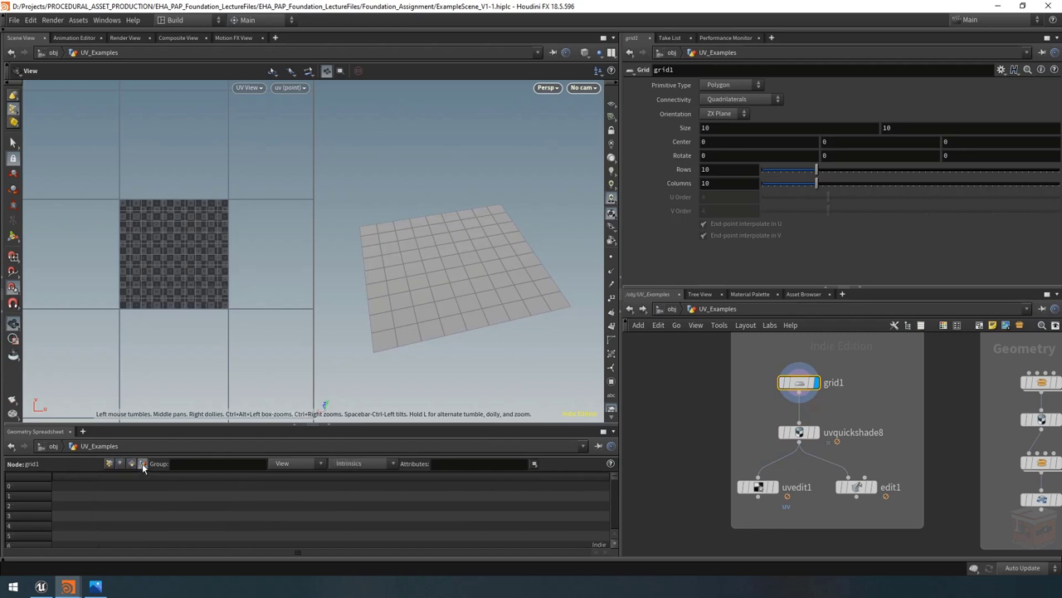
left_click(121, 464)
left_click(109, 463)
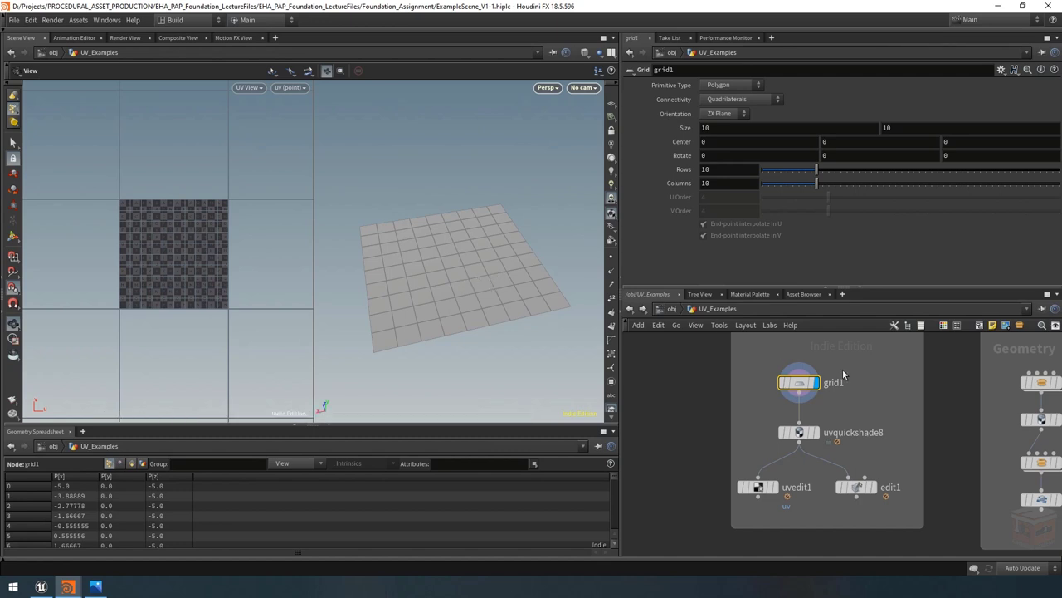
left_click(799, 433)
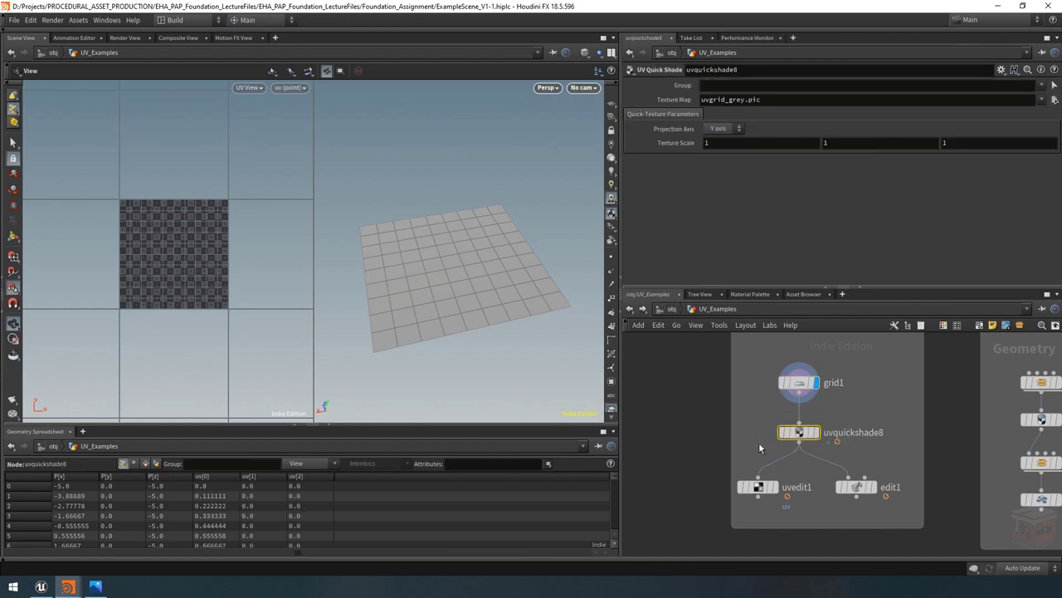
left_click(816, 433)
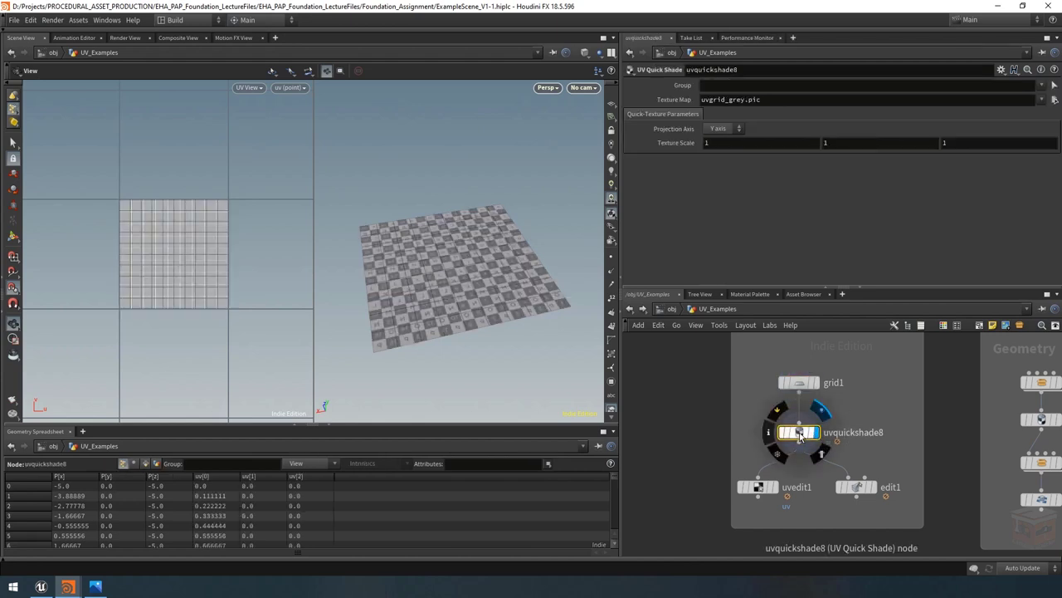
double_click(801, 436)
left_click_drag(935, 423, 835, 488)
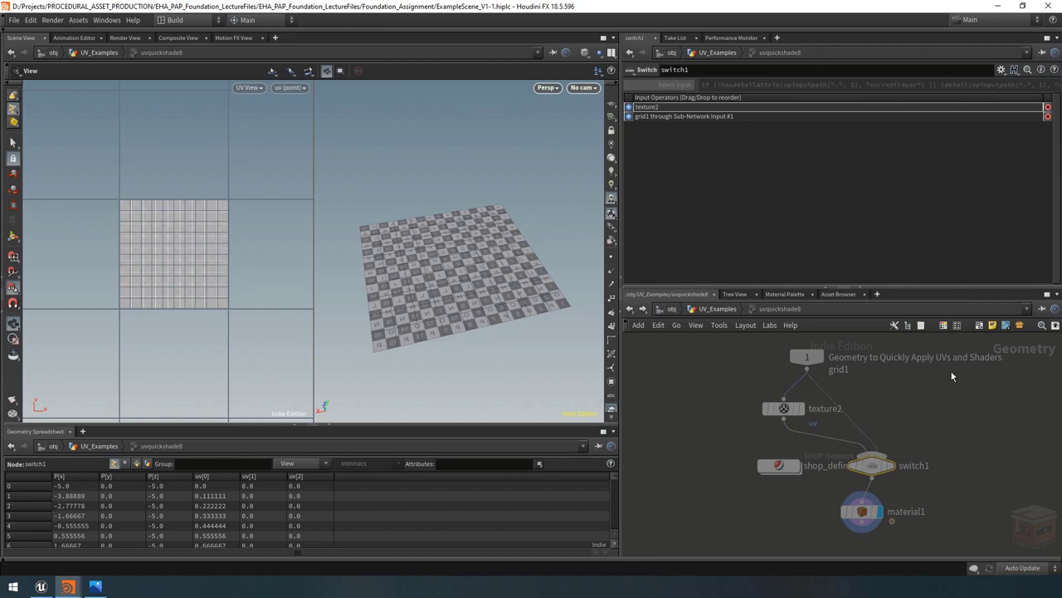
left_click_drag(888, 400, 693, 418)
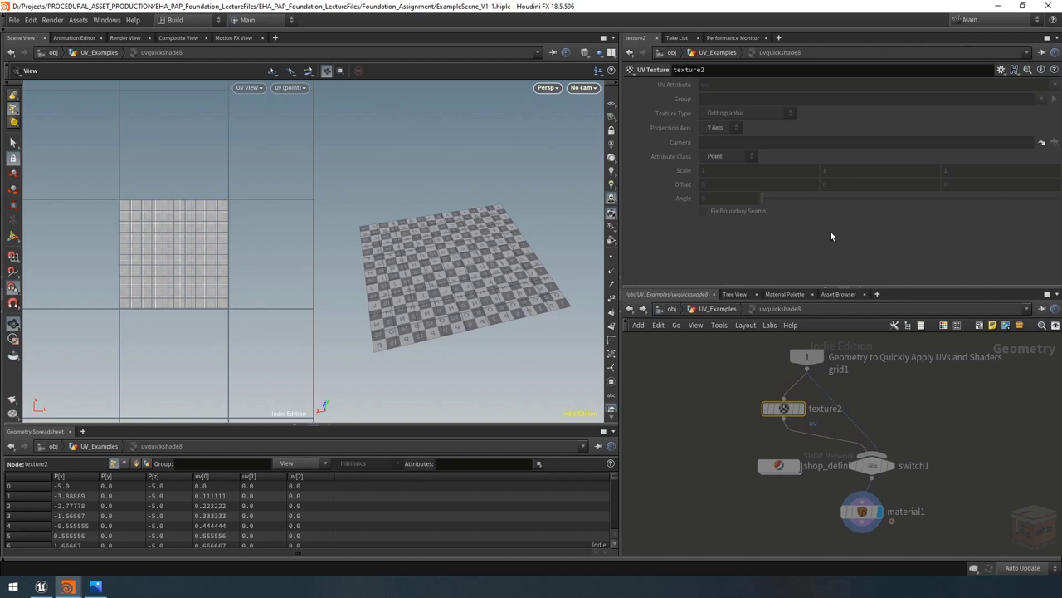
Return to the UV_Examples network, select uvquickshade8 and orbit the textured grid
left_click(720, 309)
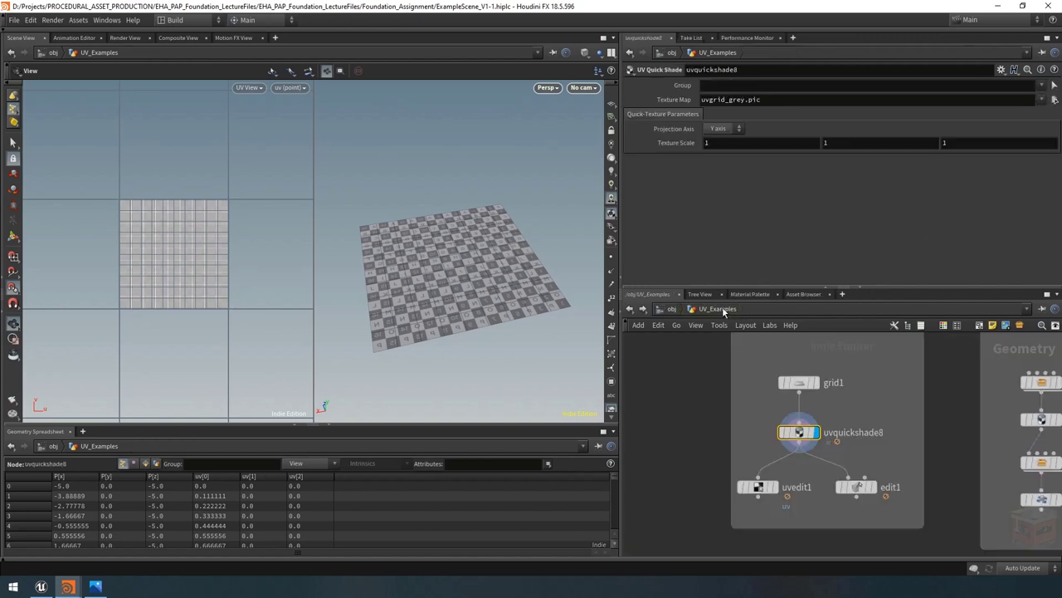
left_click_drag(877, 405, 731, 439)
left_click_drag(473, 253, 460, 268)
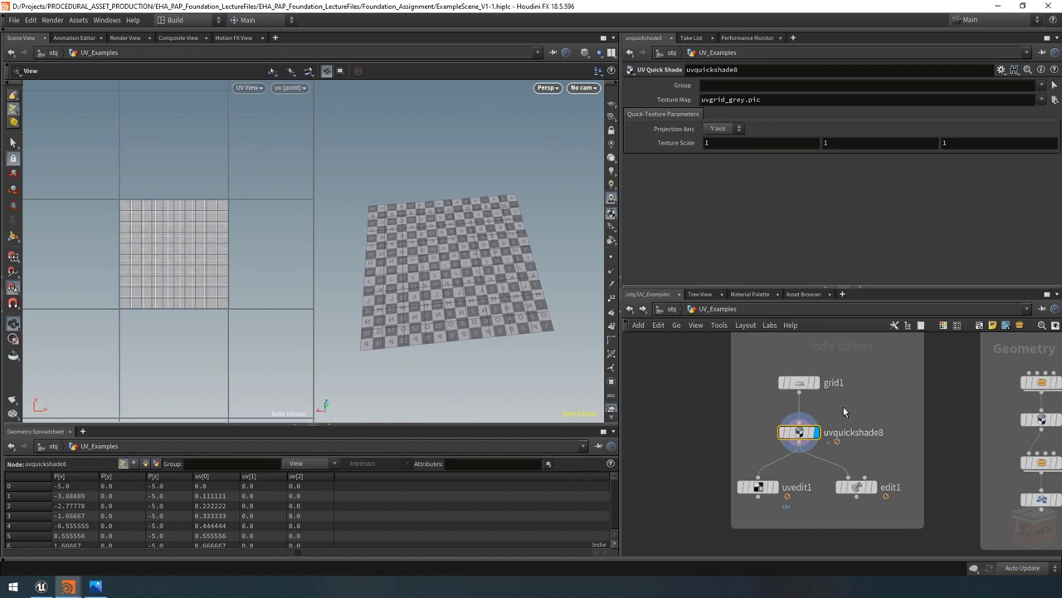
Resize grid1 to 9.81151 with its handles, undo the tilt, and show uvquickshade8's Projection Axis choices
left_click(797, 383)
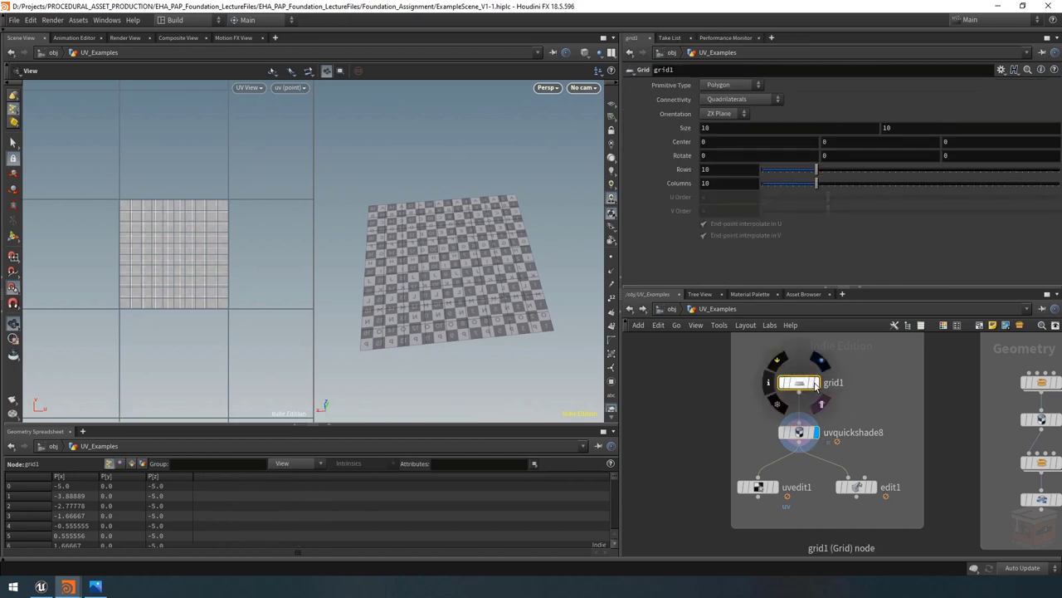
left_click(13, 236)
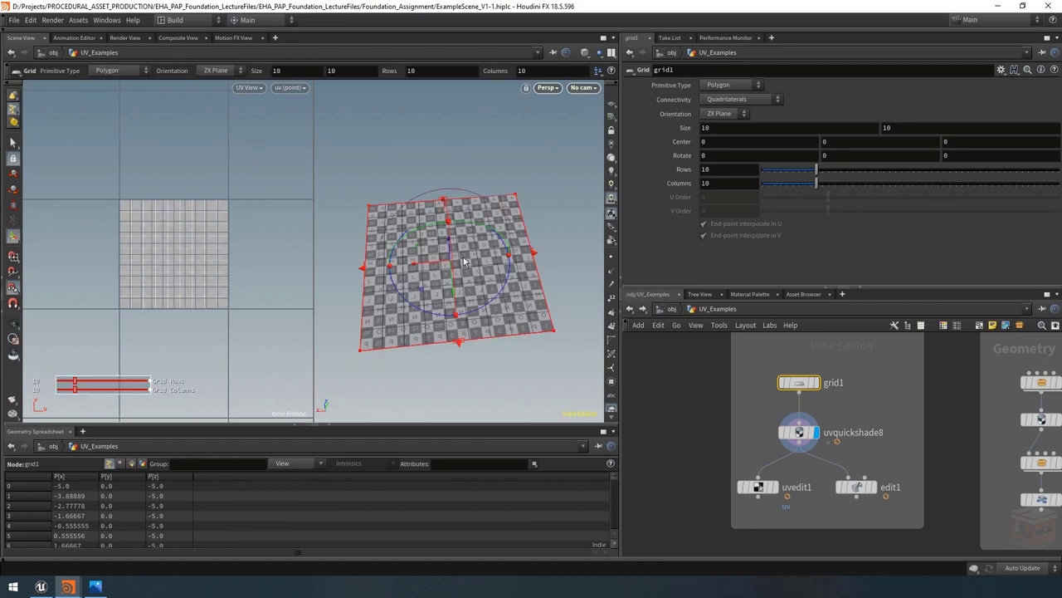
left_click_drag(534, 253, 597, 118)
left_click_drag(520, 169, 361, 325, "alt")
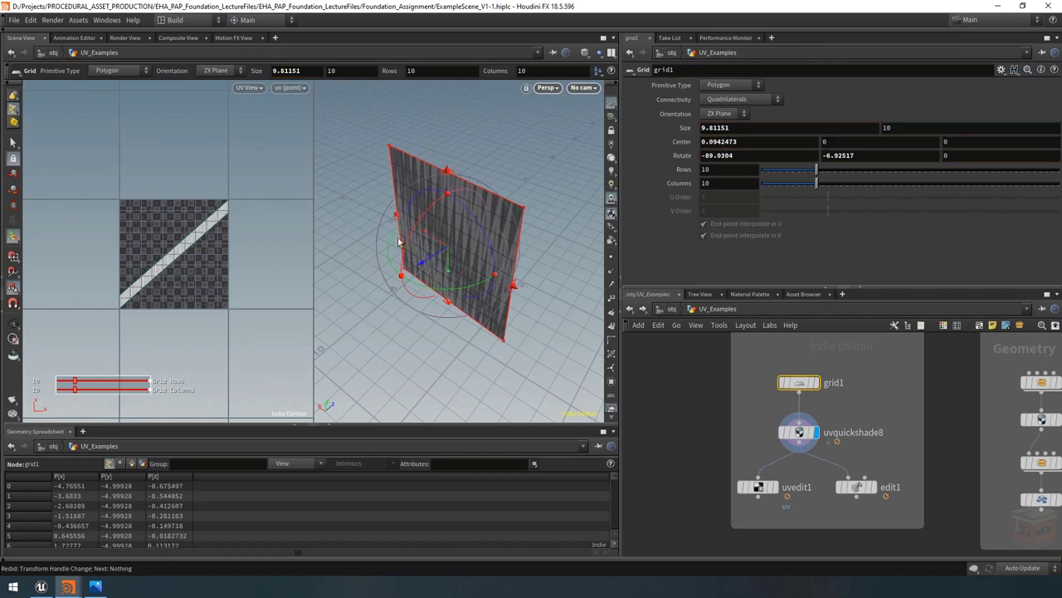
key("ctrl+z")
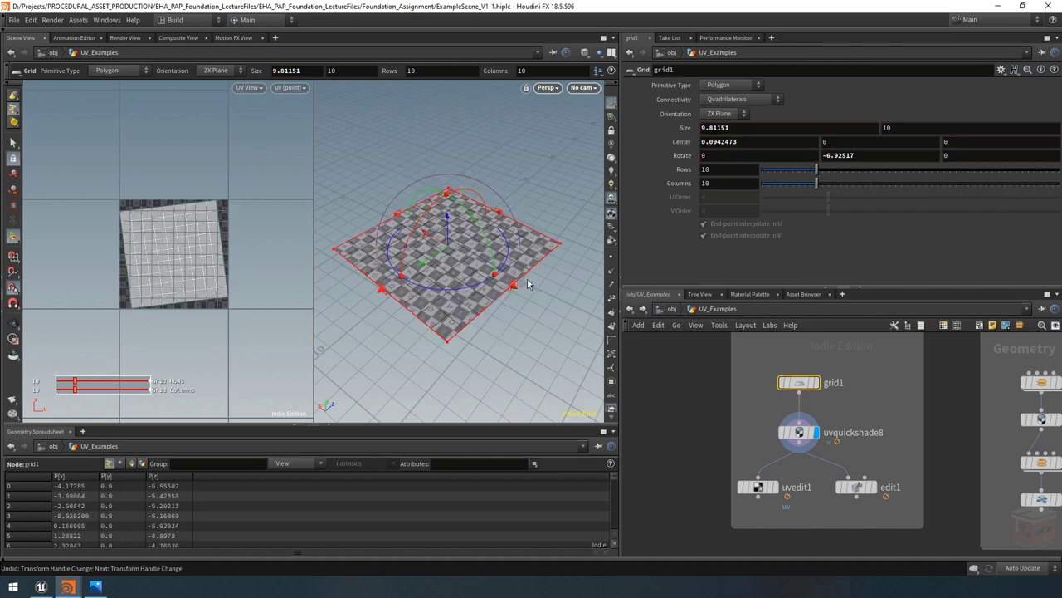
key("ctrl+z")
key("ctrl+z")
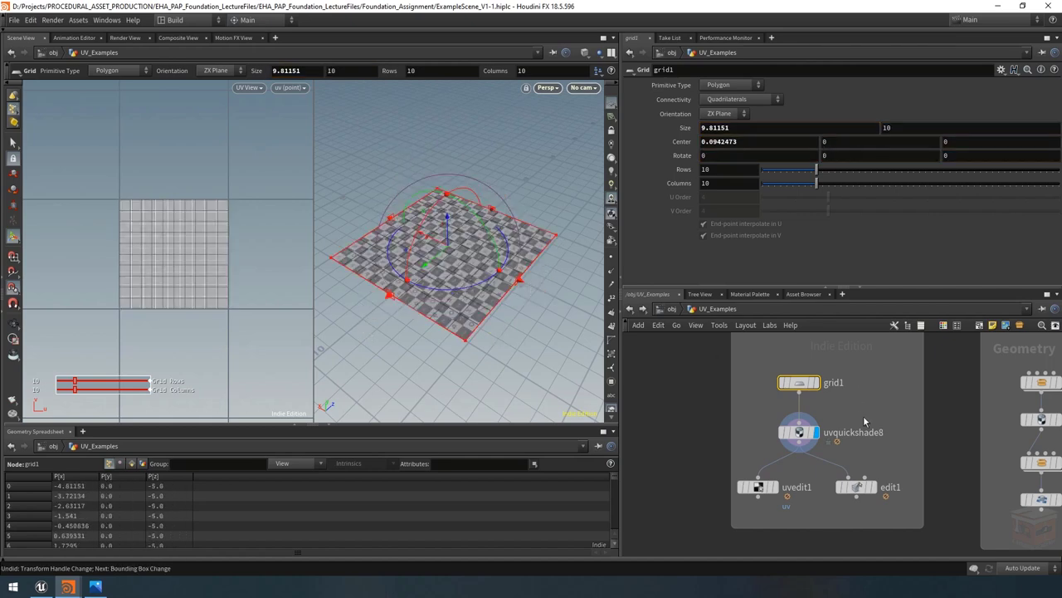
left_click(793, 436)
left_click(724, 129)
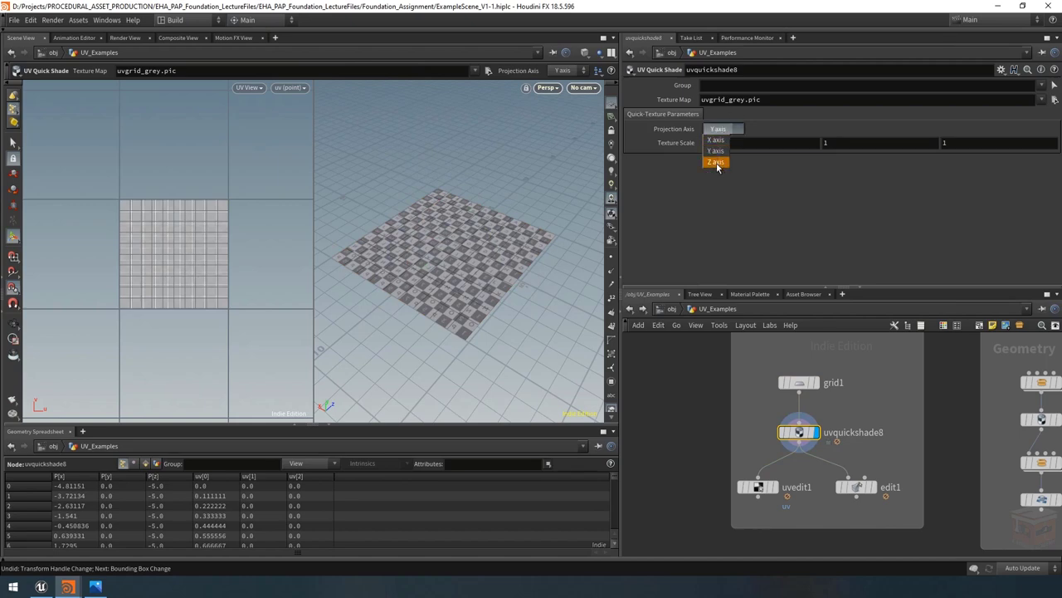
Project the checker along the Z axis and orbit to see the grid edge-on and in perspective
left_click(716, 163)
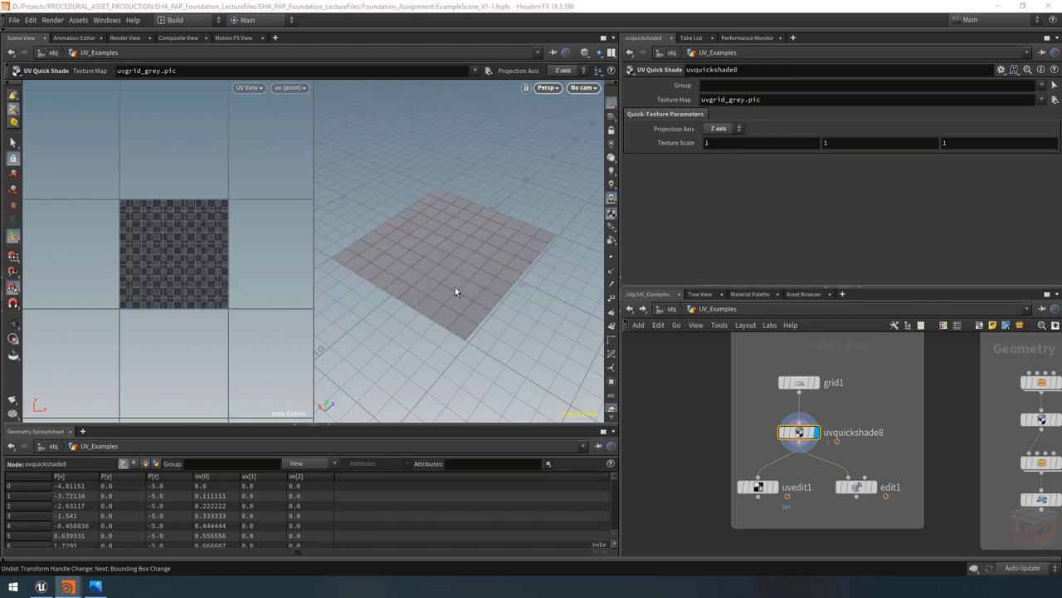
key("Escape")
left_click_drag(456, 294, 486, 256)
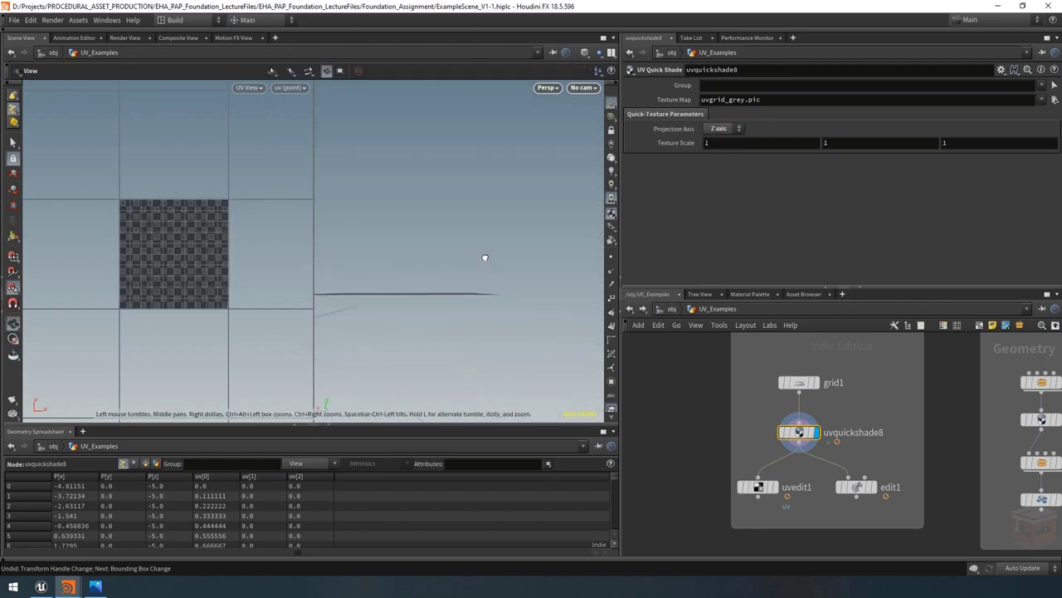
key("Return")
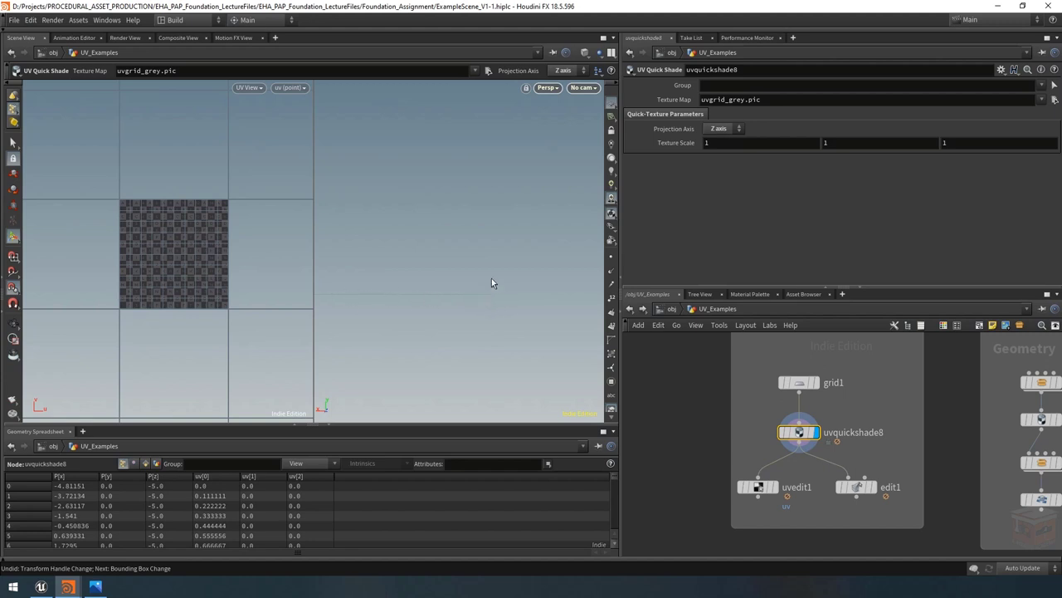
key("Escape")
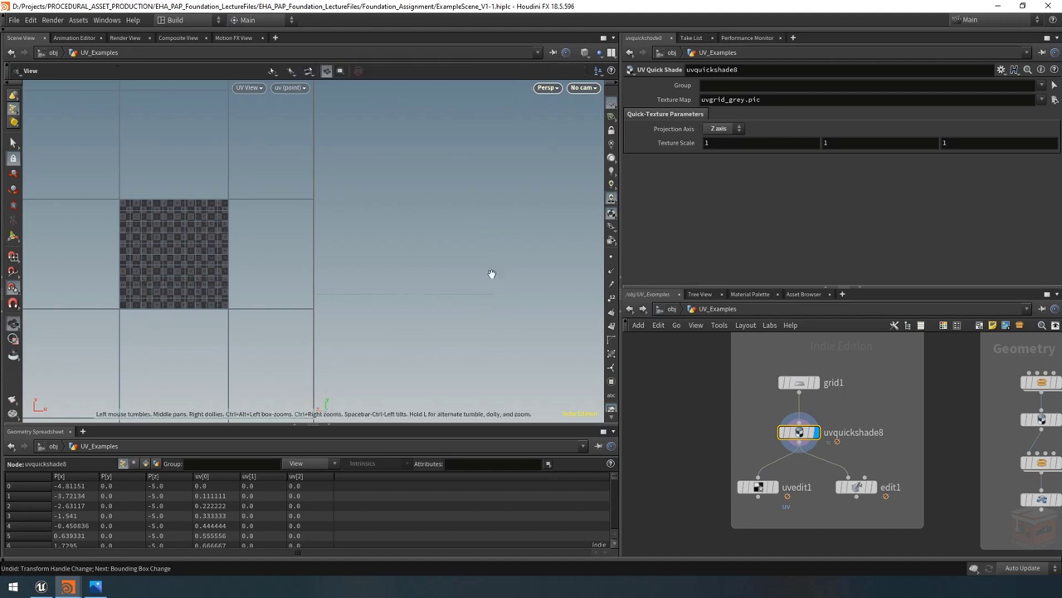
left_click_drag(491, 275, 474, 249)
key("Return")
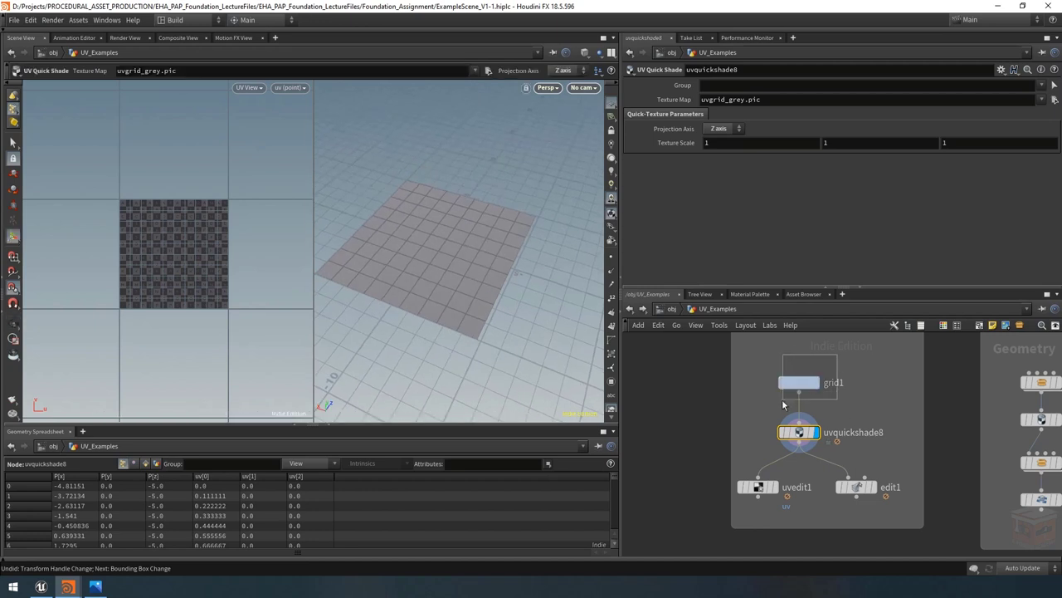
Tilt grid1 about 68 degrees upright, then undo back to the flat Y-projected grid
left_click(798, 382)
left_click_drag(420, 209, 404, 286)
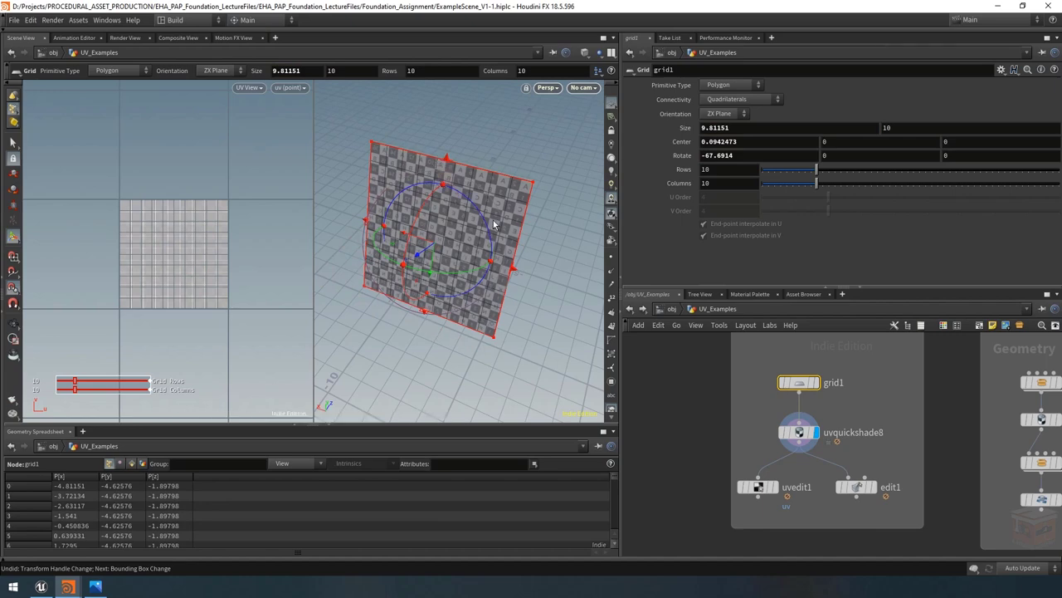
key("ctrl+z")
key("ctrl+z")
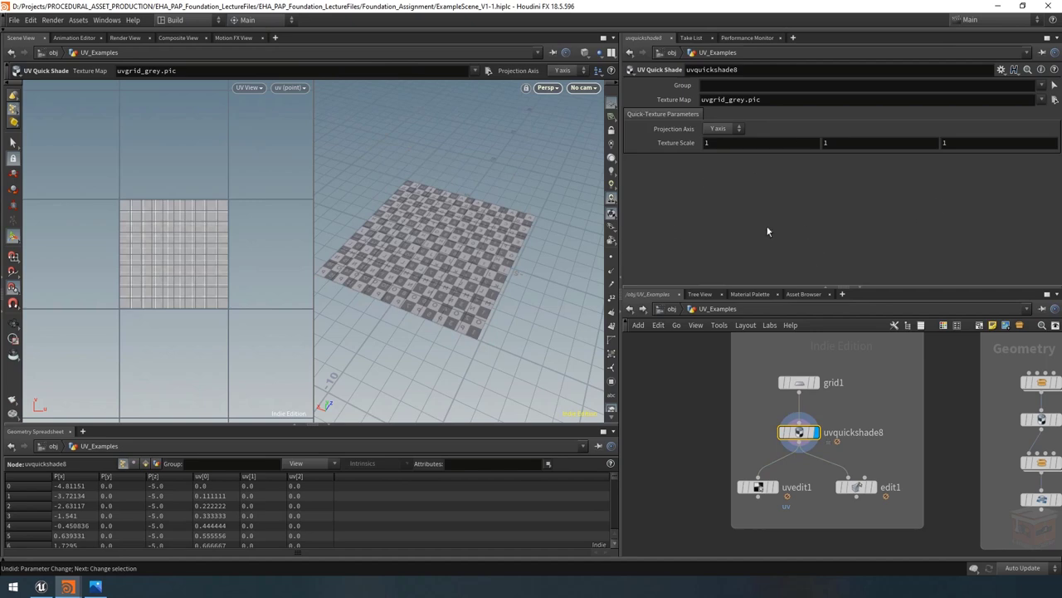
Drag uvquickshade8's Texture Scale ladder until it reads 0.55, 1, 1, zooming the UV view
left_click_drag(415, 249, 465, 247)
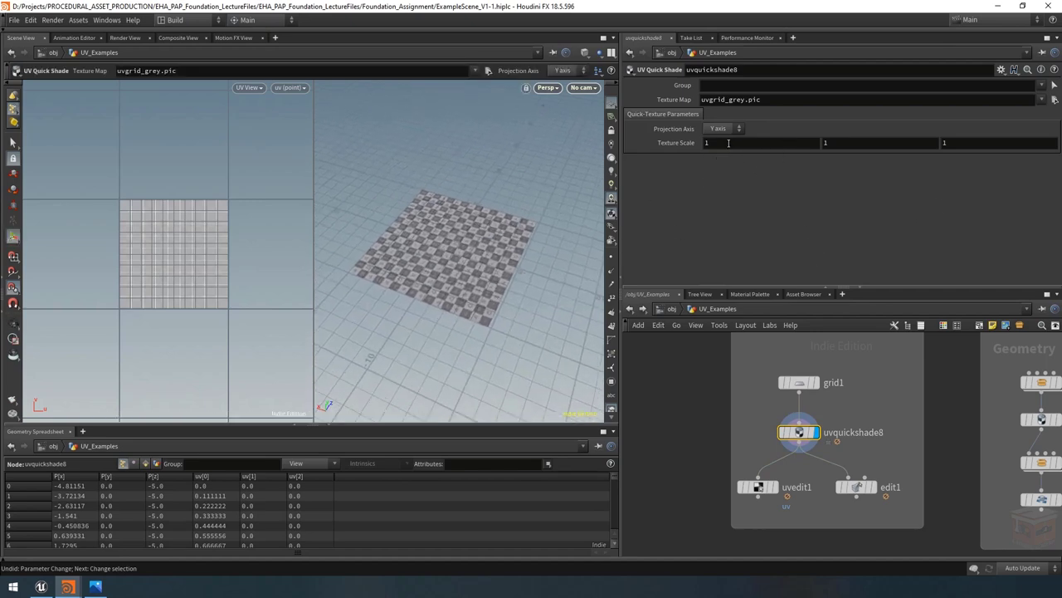
mouse_move(722, 143)
middle_mouse_down()
mouse_move(813, 146)
mouse_move(743, 145)
middle_mouse_up()
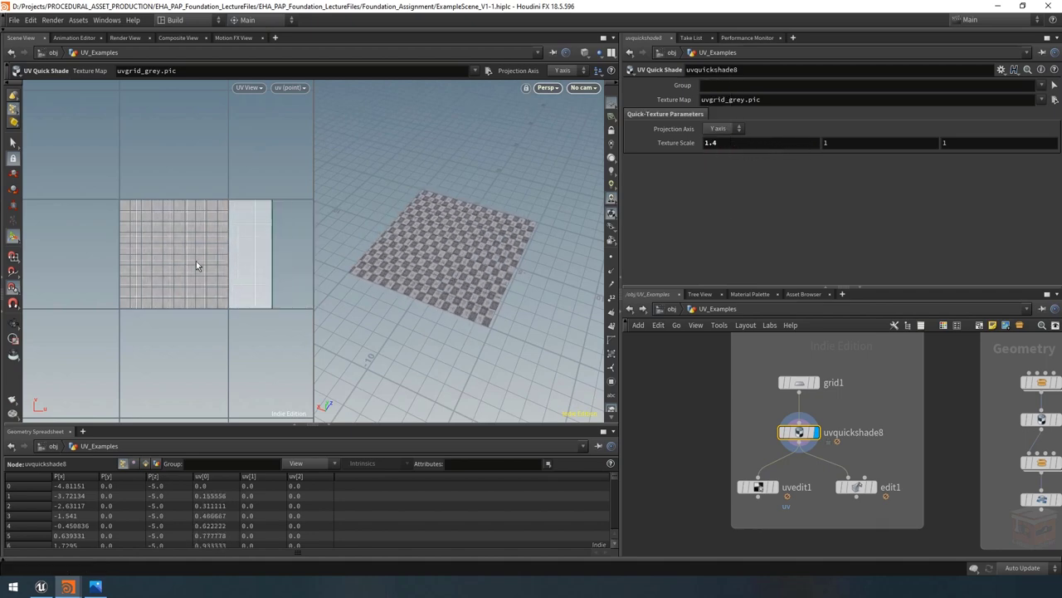
scroll(215, 254, "down", 8)
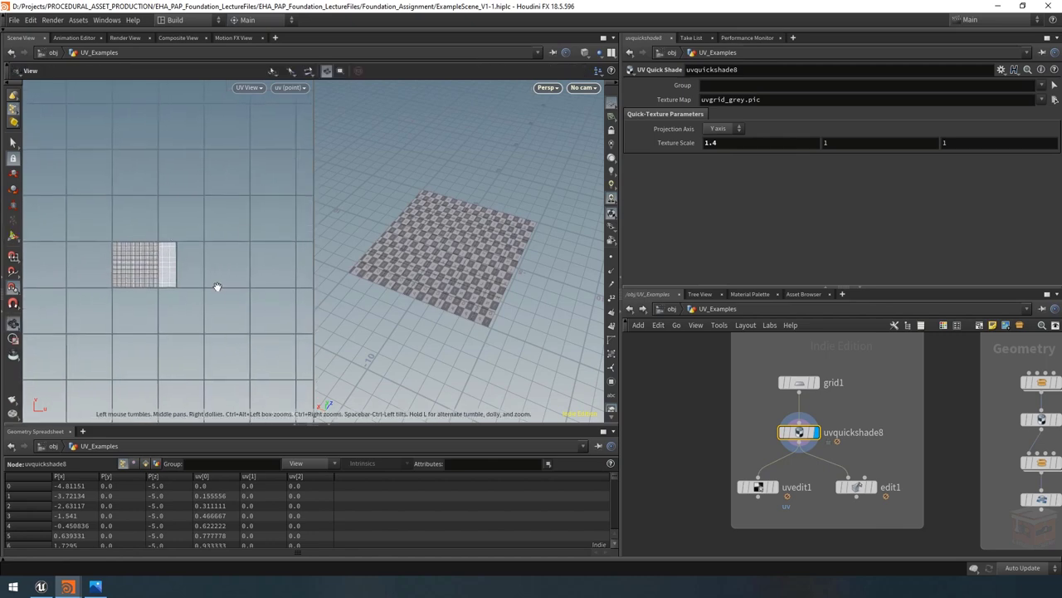
middle_click_drag(219, 288, 195, 287)
middle_click(736, 143)
middle_click_drag(738, 142, 316, 148)
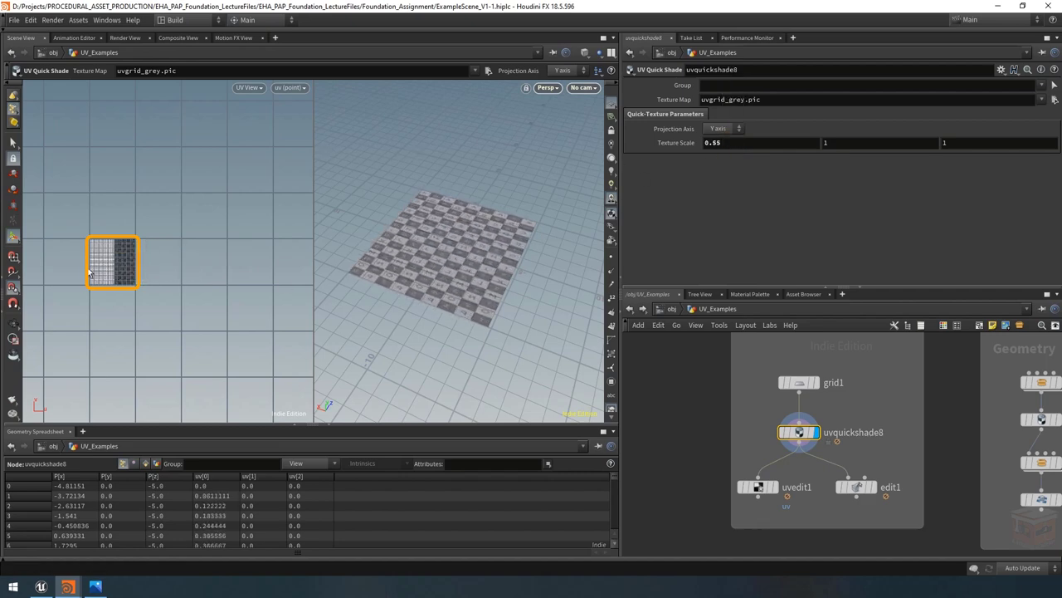
key("Escape")
right_click_drag(102, 268, 277, 254)
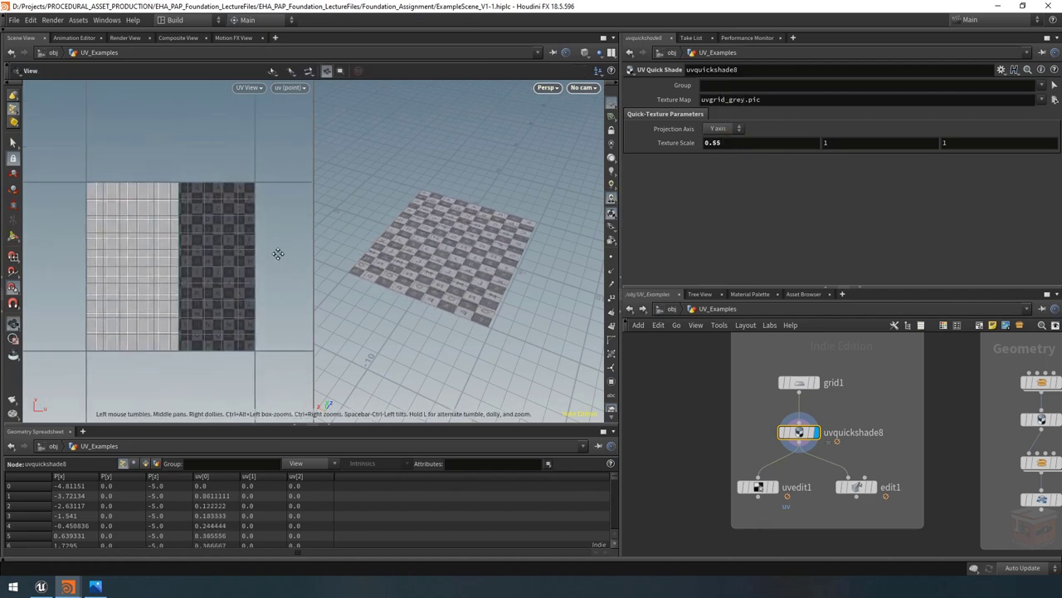
key("Return")
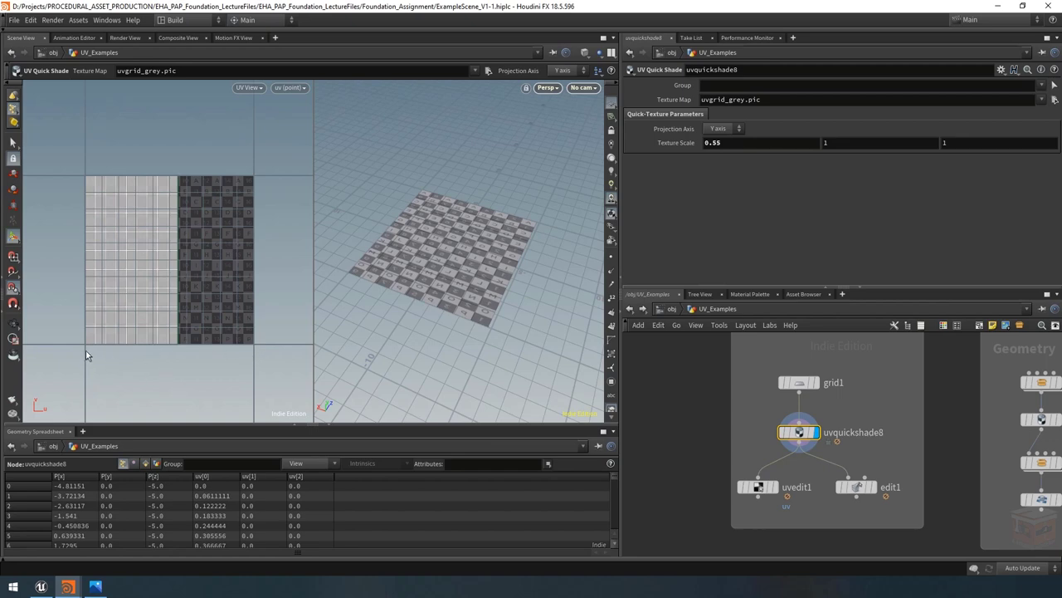
mouse_move(86, 350)
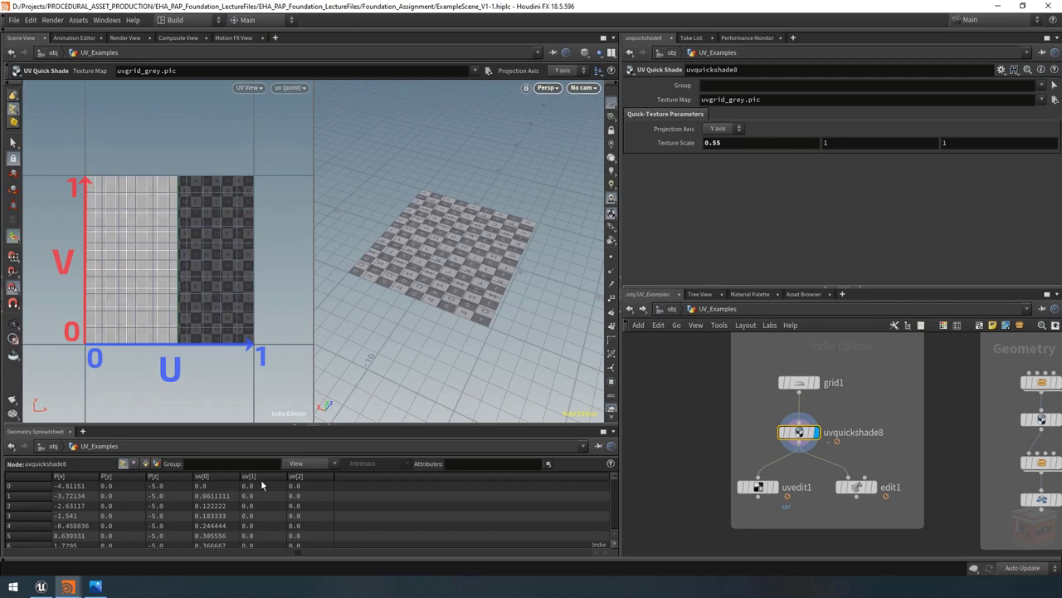
Enlarge the Geometry Spreadsheet and list per-point positions and uv values
left_click_drag(367, 426, 368, 329)
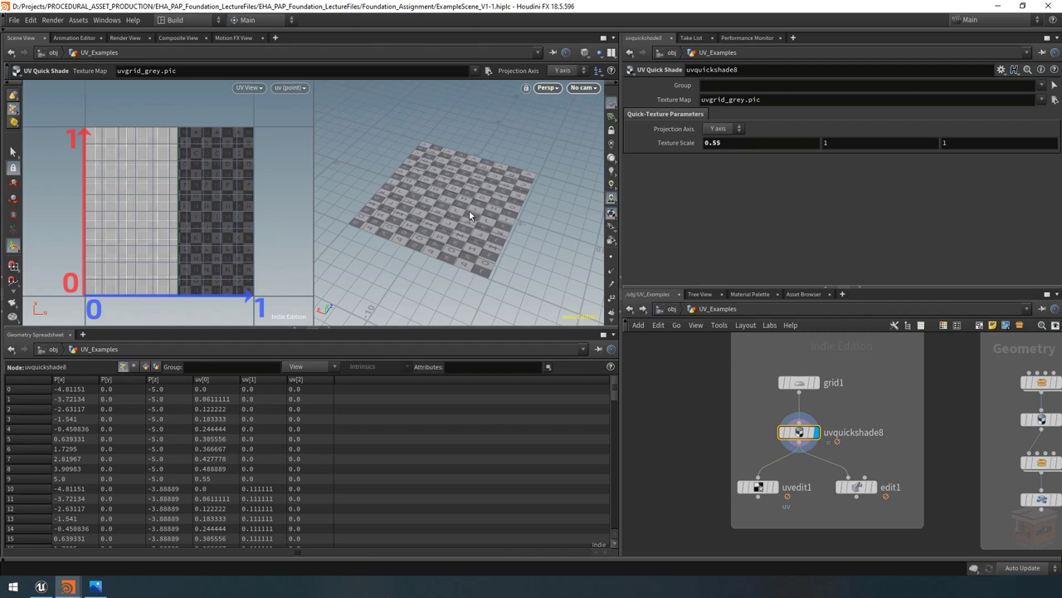
left_click(134, 366)
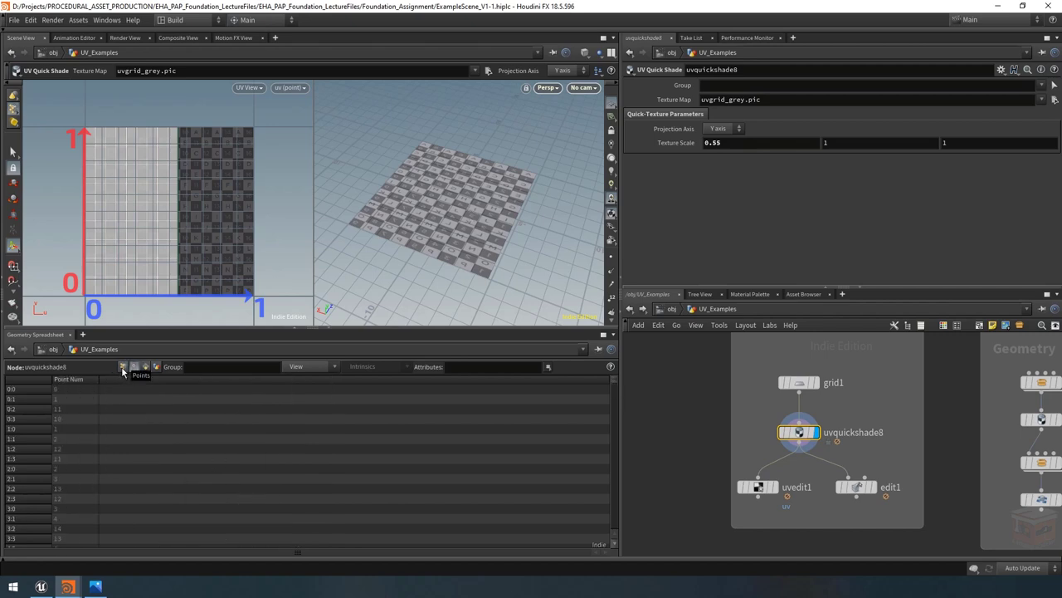
left_click(123, 366)
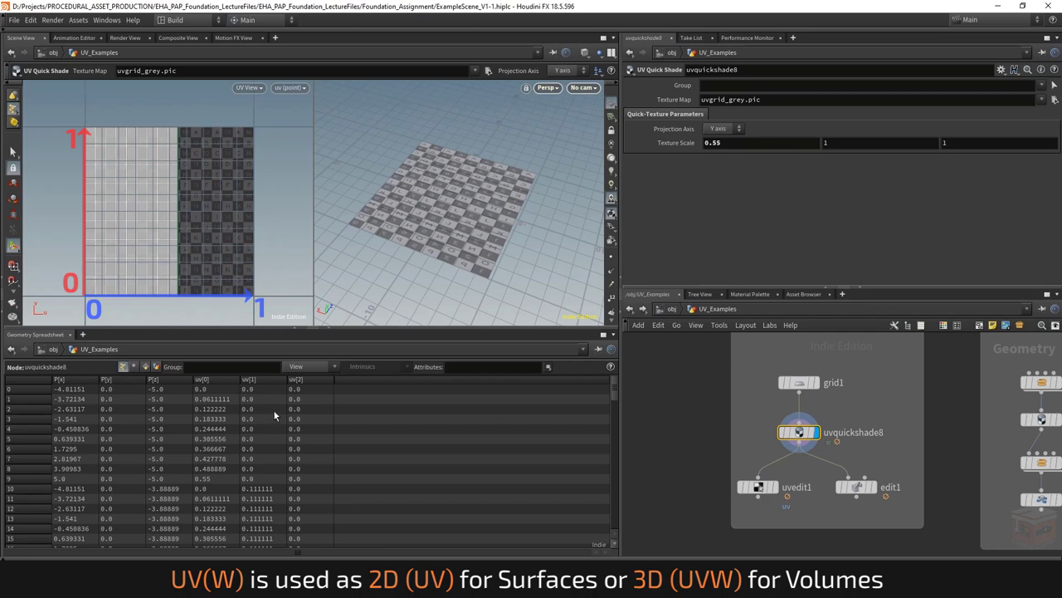
scroll(275, 415, "down", 11)
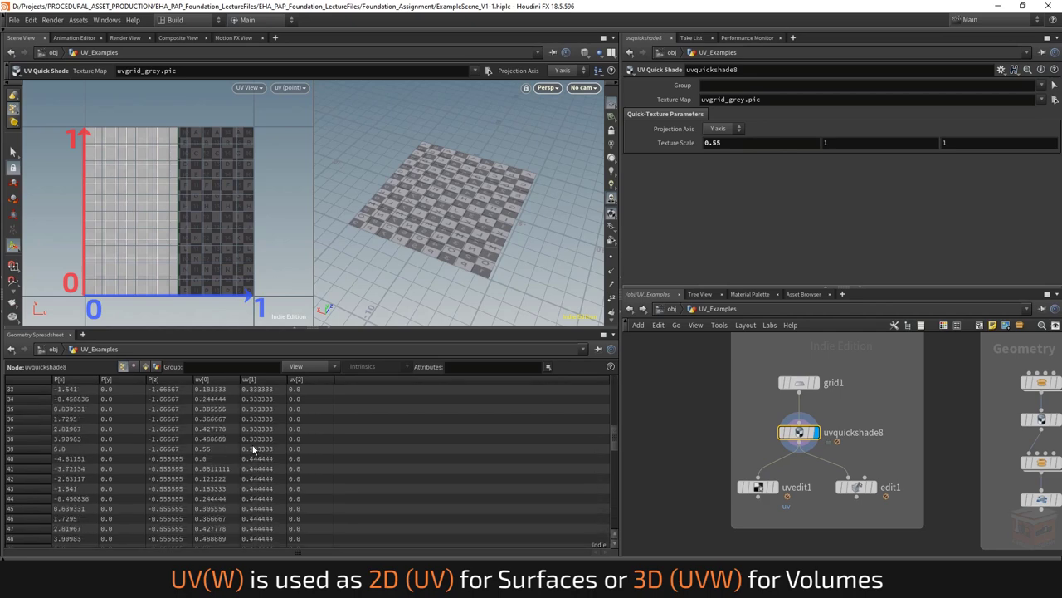
scroll(254, 449, "down", 6)
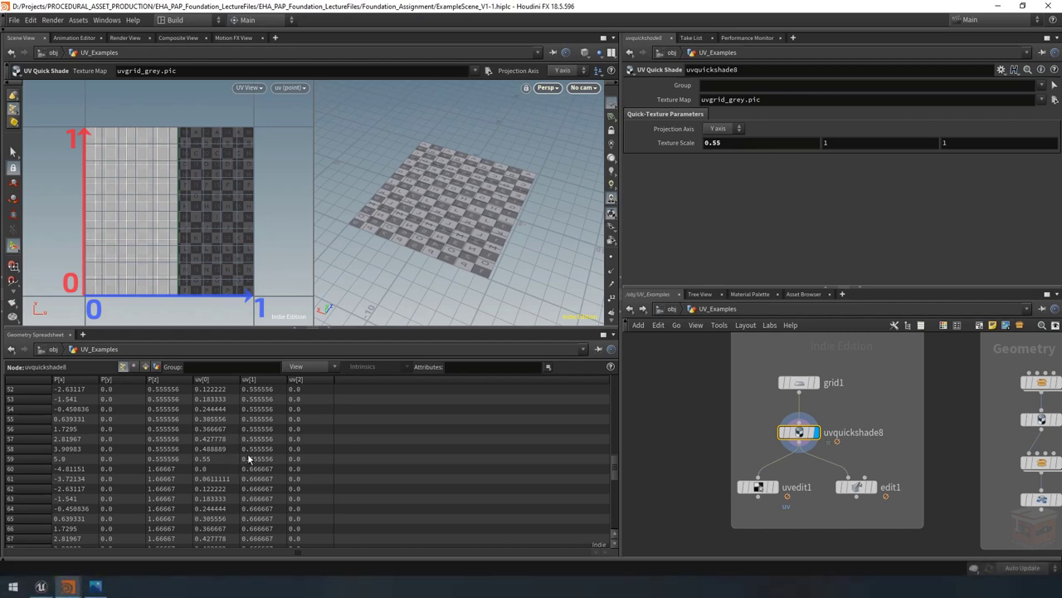
Select one point in the UV view and scroll the spreadsheet to its row 87 (uv 0.427778, 0.888889)
left_click(12, 152)
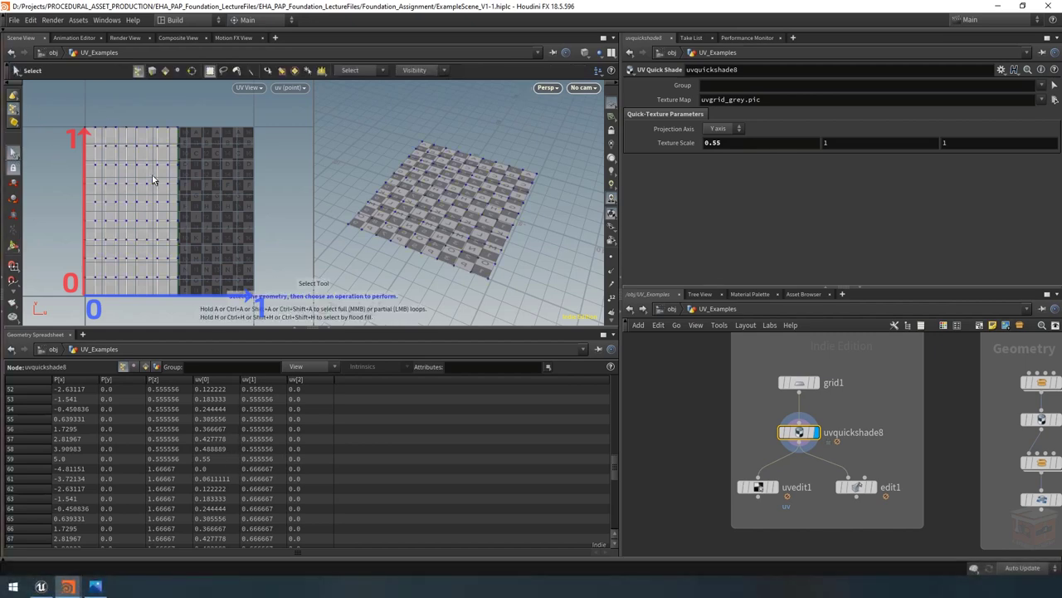
left_click(156, 146)
scroll(347, 495, "down", 3)
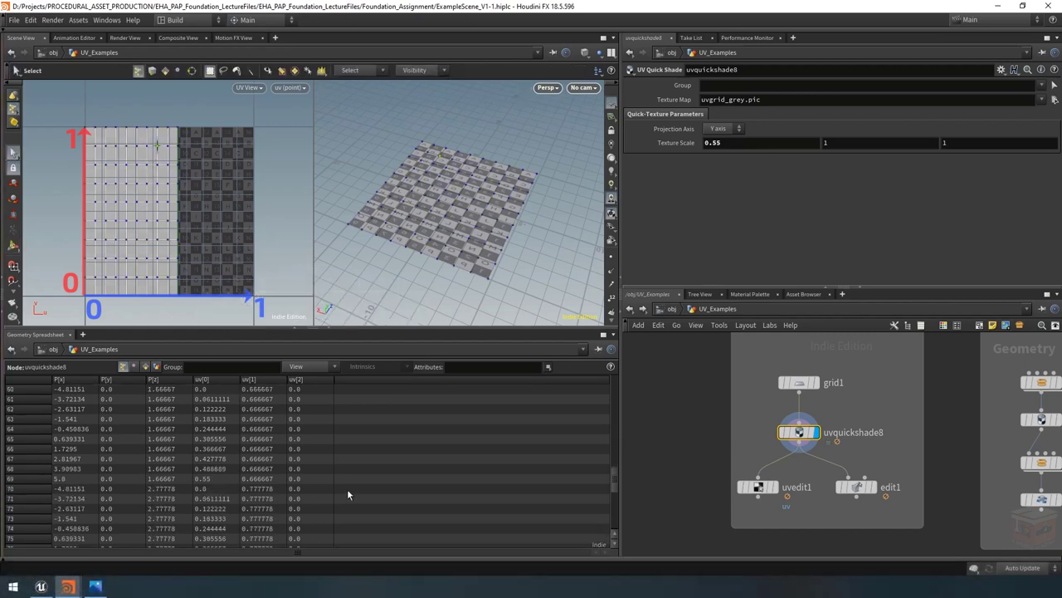
left_click_drag(616, 480, 605, 510)
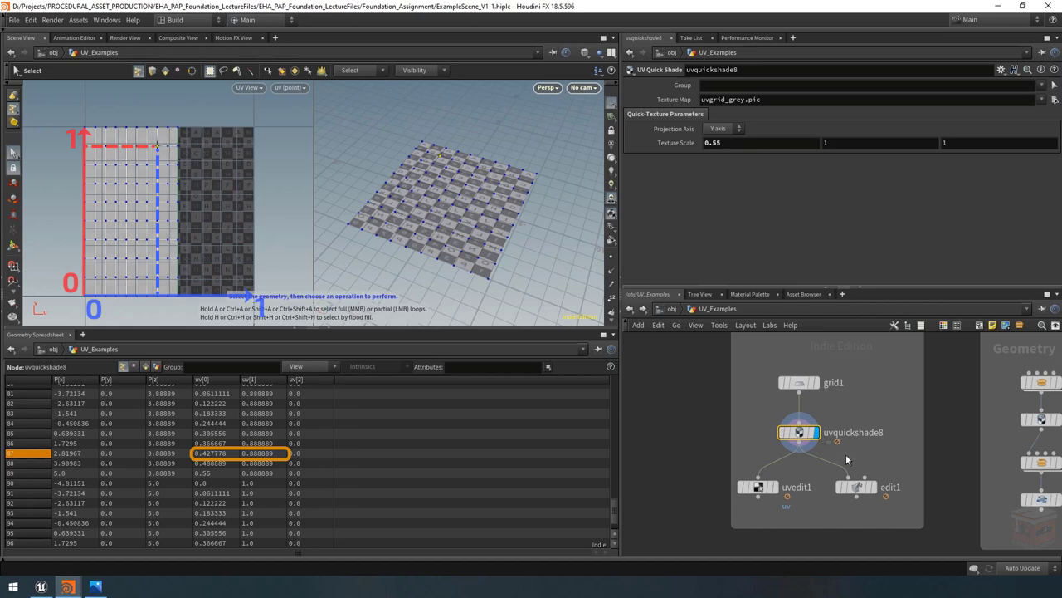
mouse_move(778, 495)
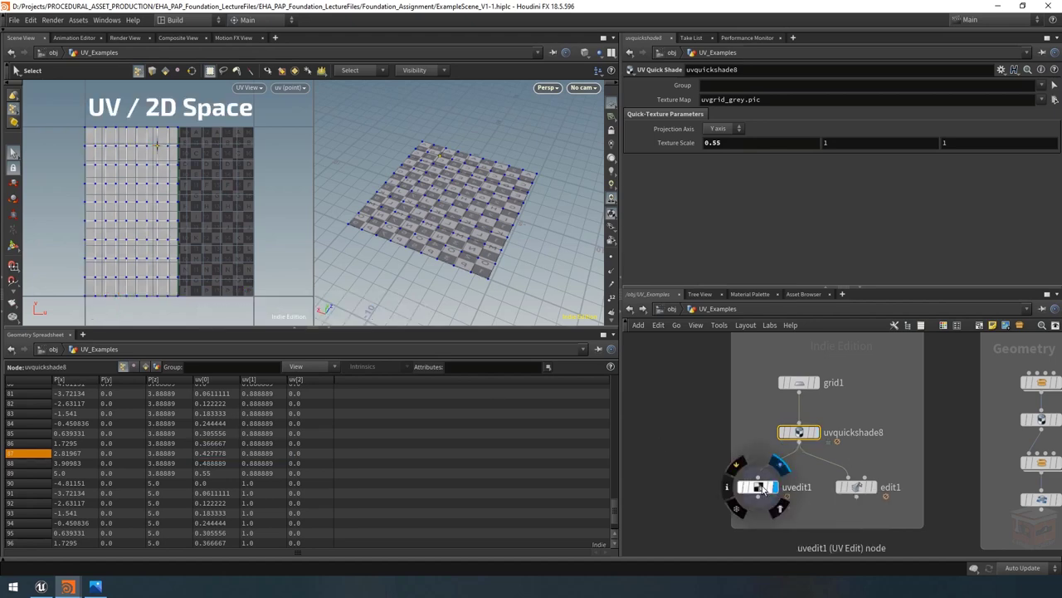
Select edit1 and try raising its selected points with the Move tool, undoing the move
left_click(779, 495)
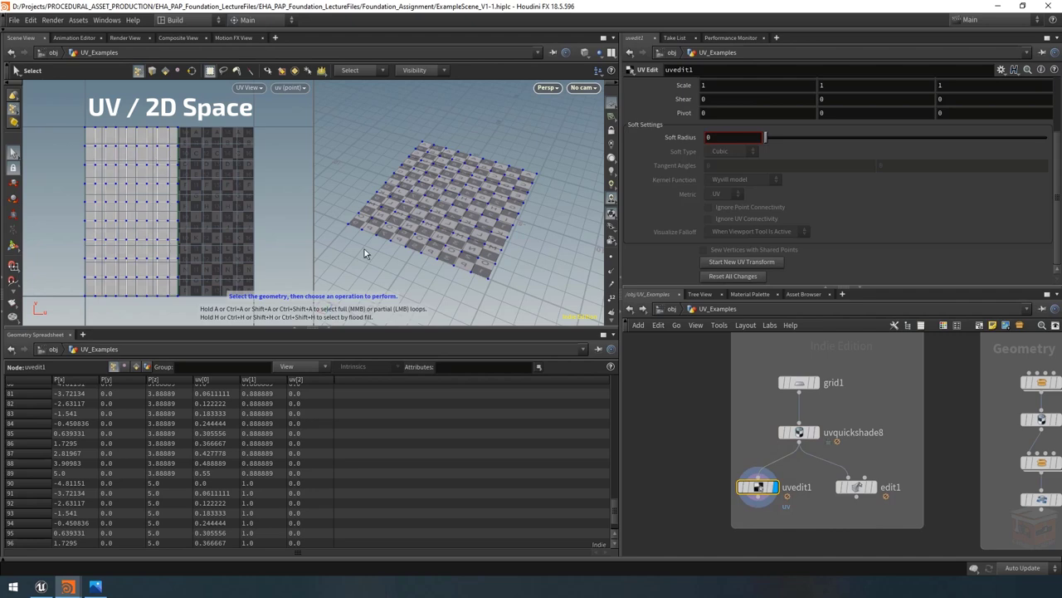
left_click(859, 490)
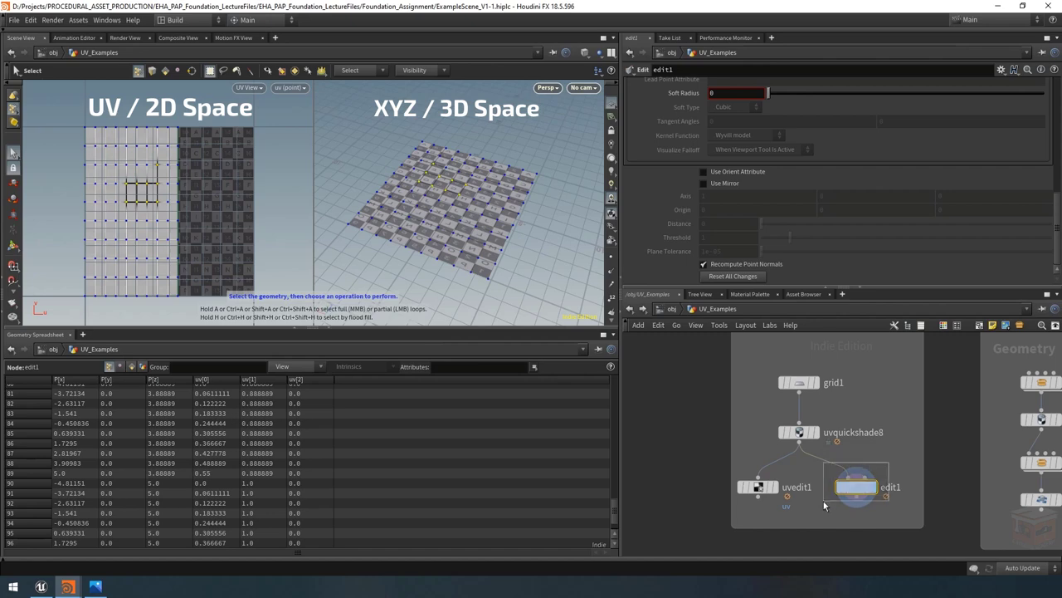
left_click(16, 184)
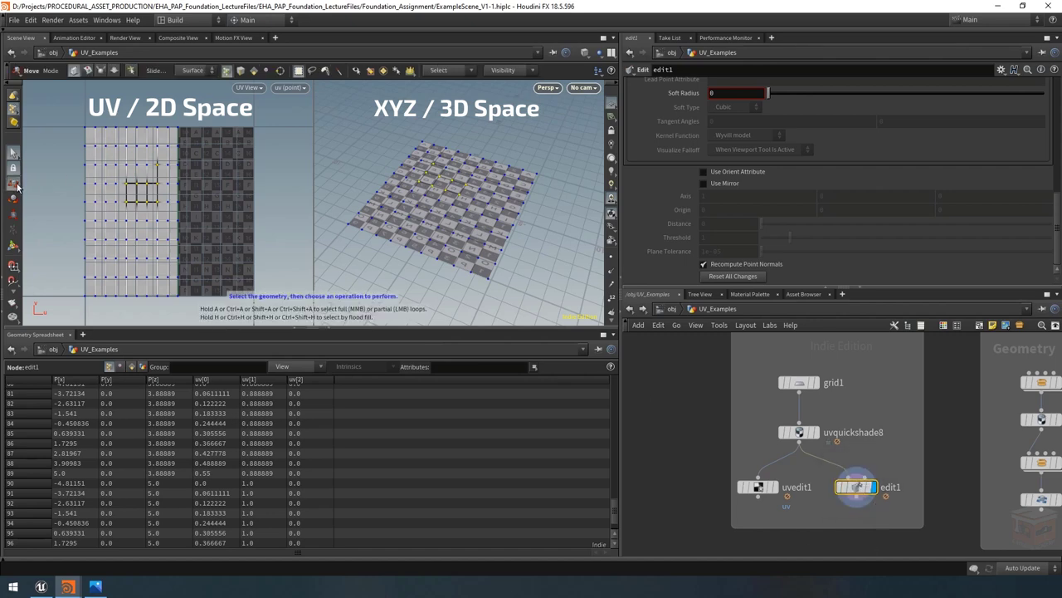
left_click_drag(444, 135, 446, 121)
key("ctrl+z")
left_click_drag(461, 175, 428, 220, "alt")
Pull the grid's selected corner points up into a tall spike
left_click(14, 153)
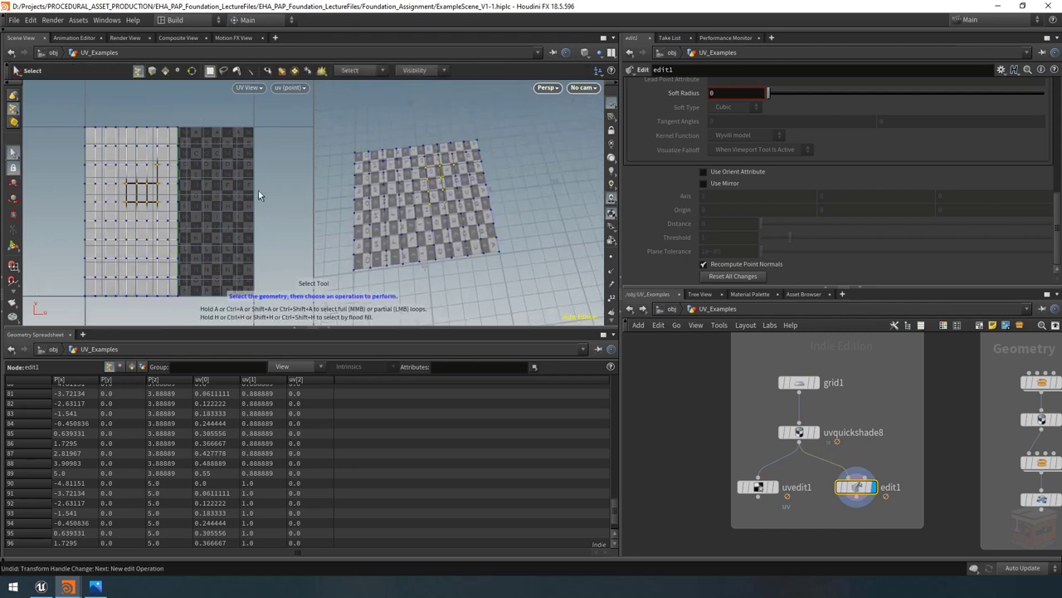
scroll(510, 174, "up", 5)
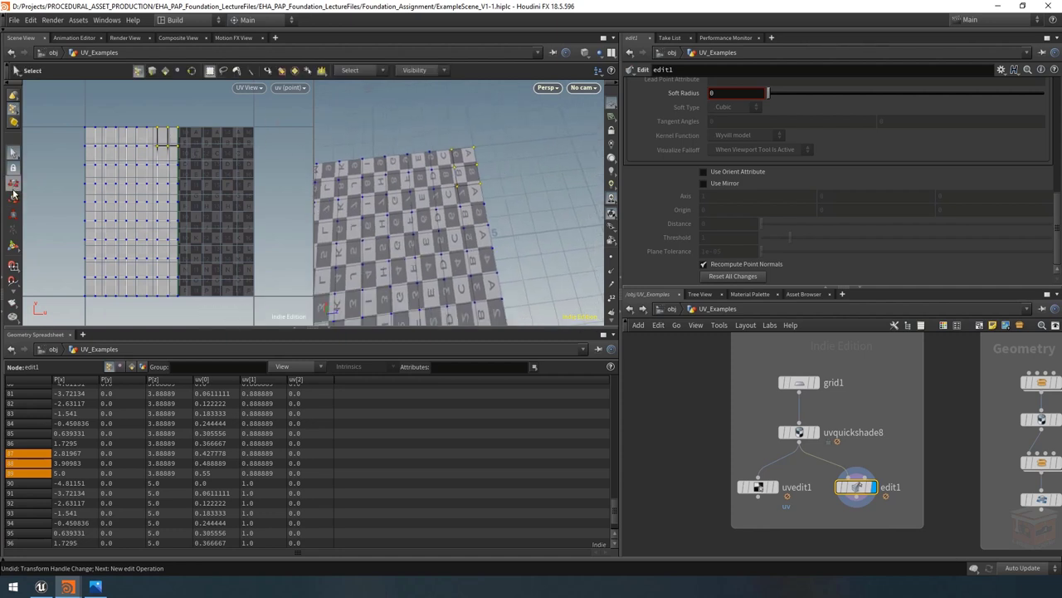
key("t")
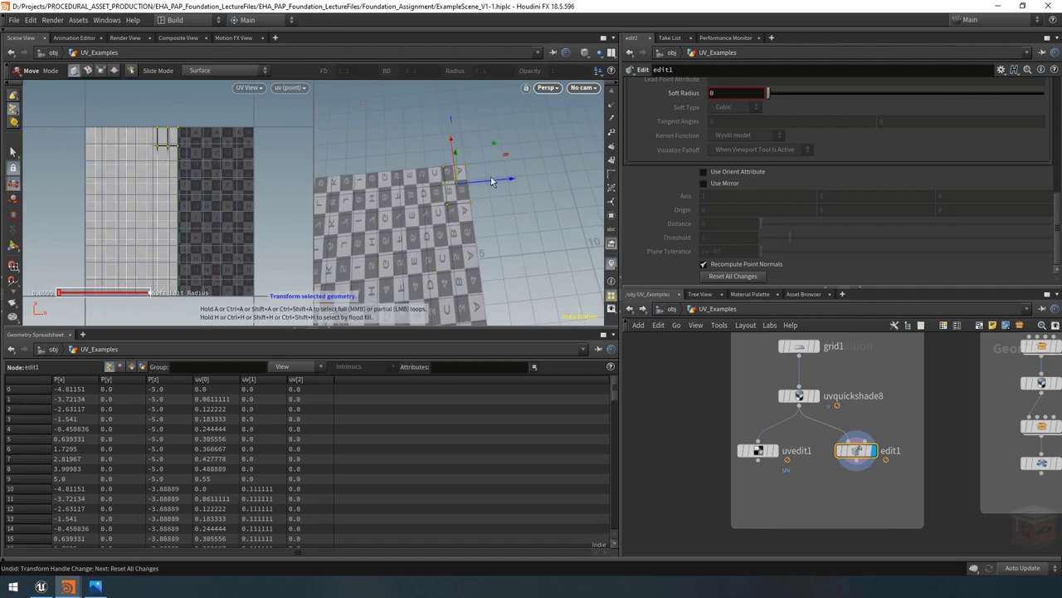
left_click_drag(498, 156, 542, 90)
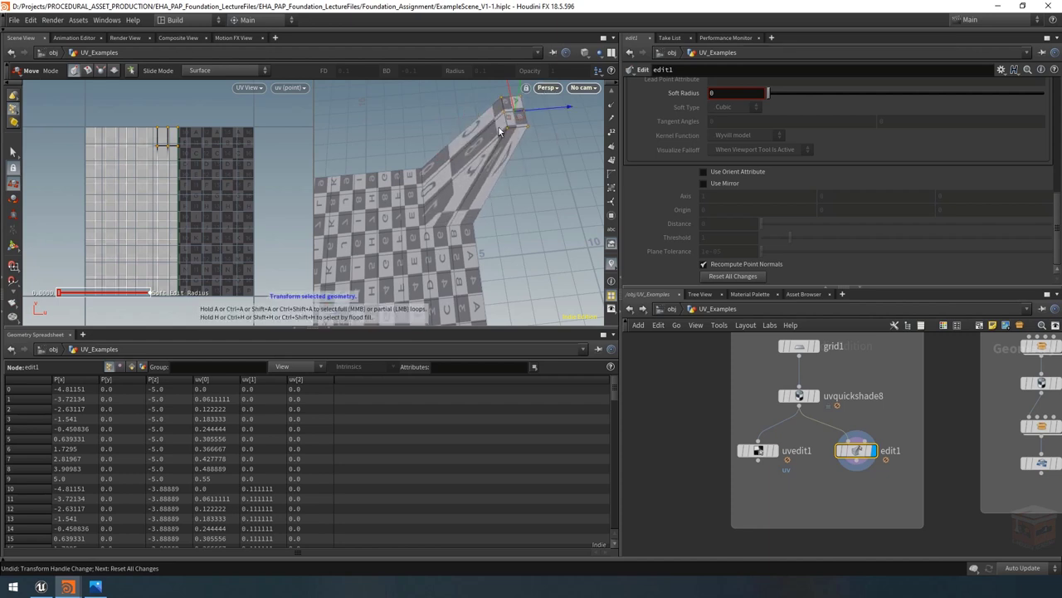
left_click(488, 177)
scroll(167, 141, "up", 5)
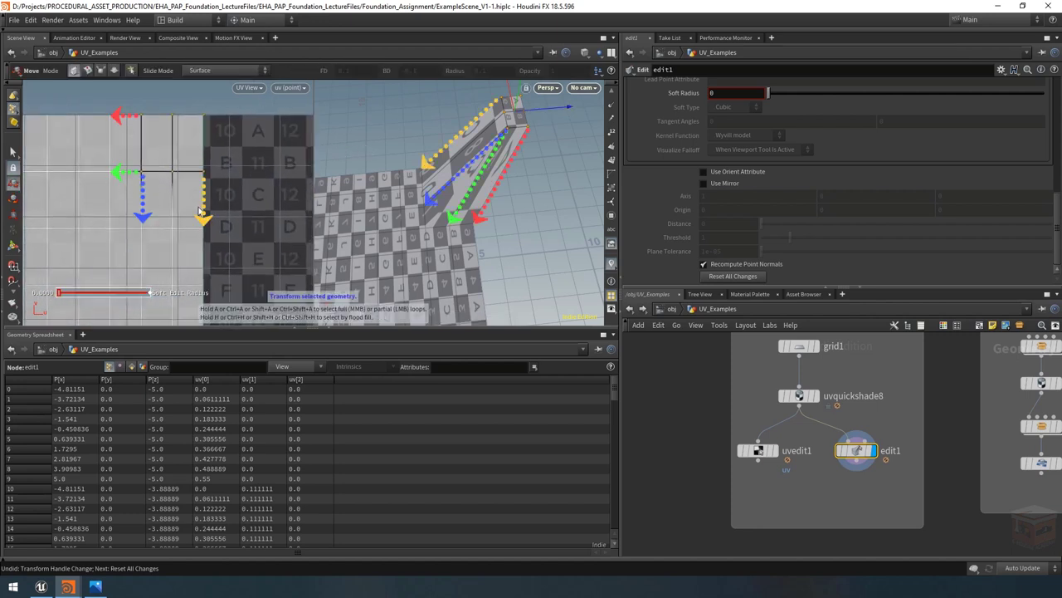
Tumble the 3D view over the spike and preview a loop selection along the bent strip
key("Escape")
left_click_drag(464, 207, 445, 166)
scroll(445, 191, "up", 5)
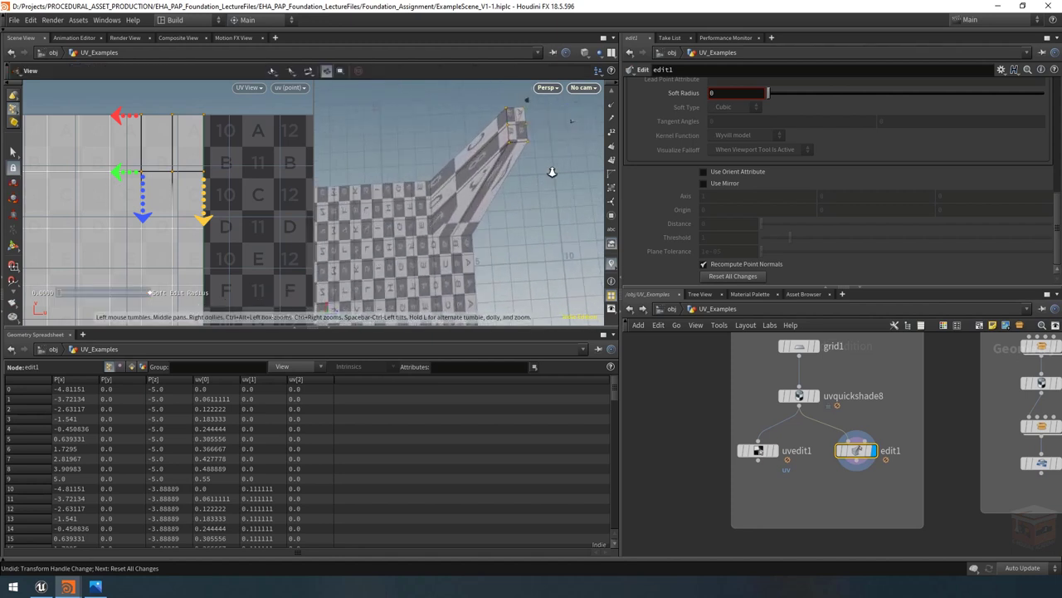
key("t")
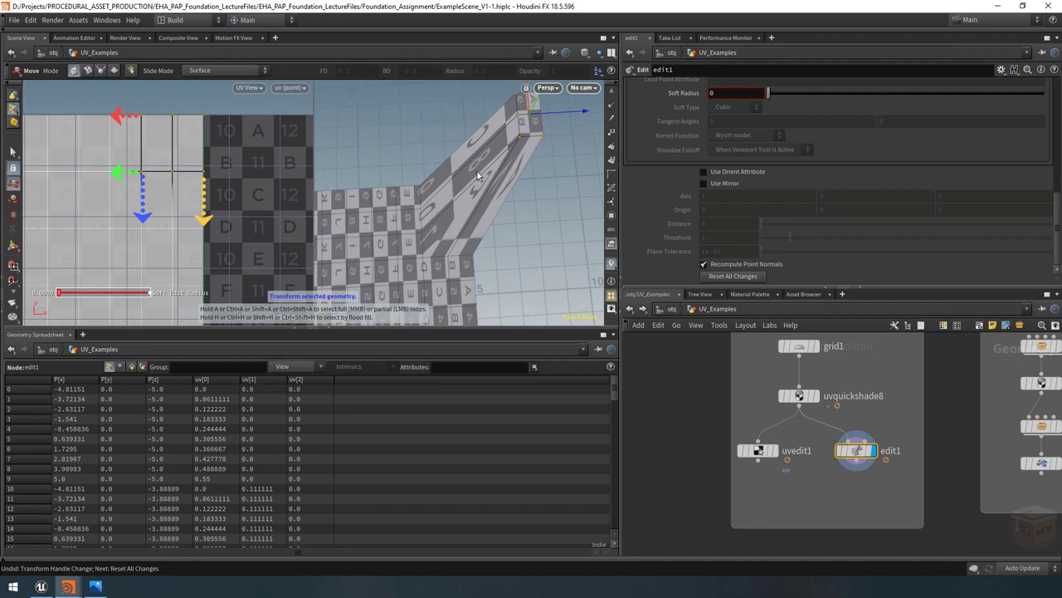
key("a")
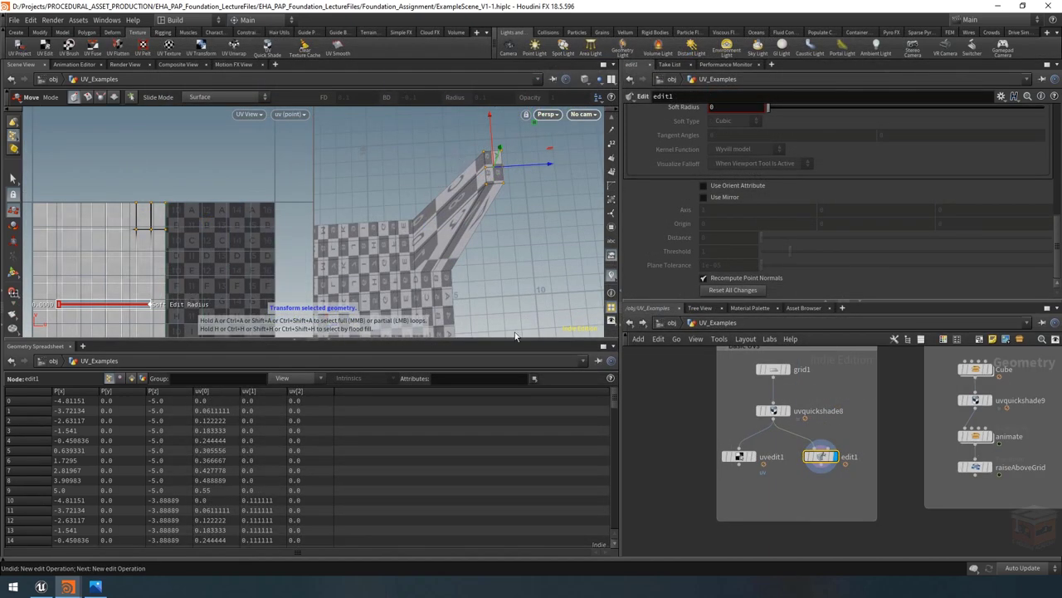
Enlarge the viewport, drag the spike's top point further and reframe the UV view
left_click_drag(500, 345, 501, 399)
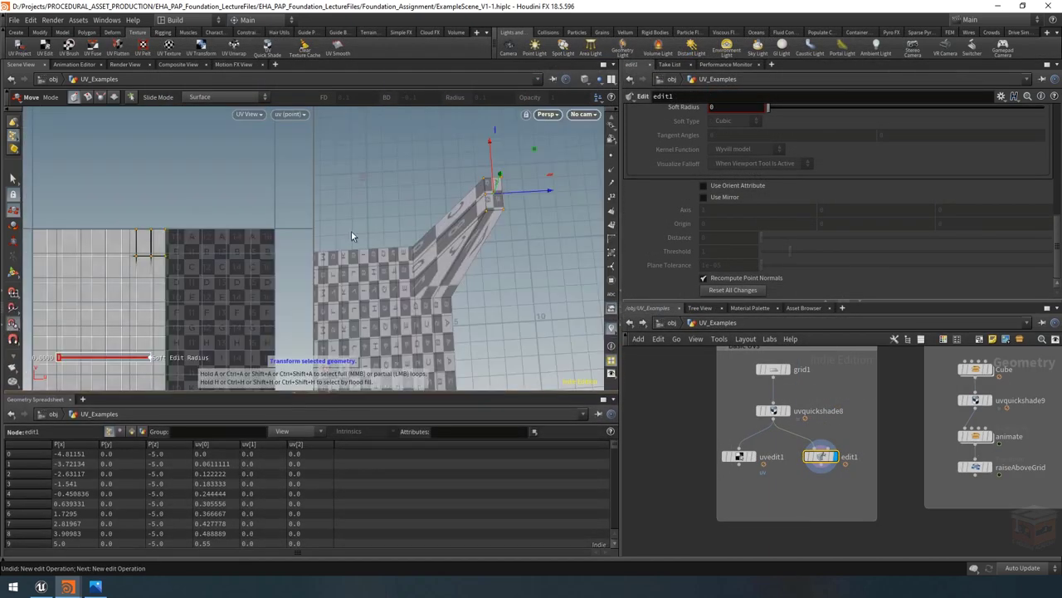
mouse_move(817, 466)
left_click_drag(493, 186, 531, 158)
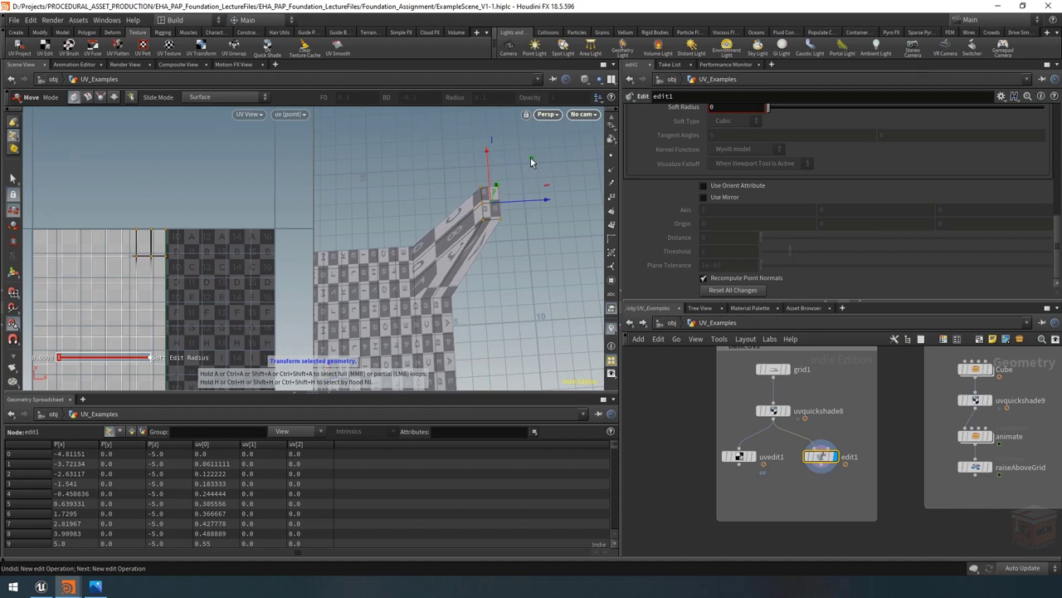
key("Escape")
key("h")
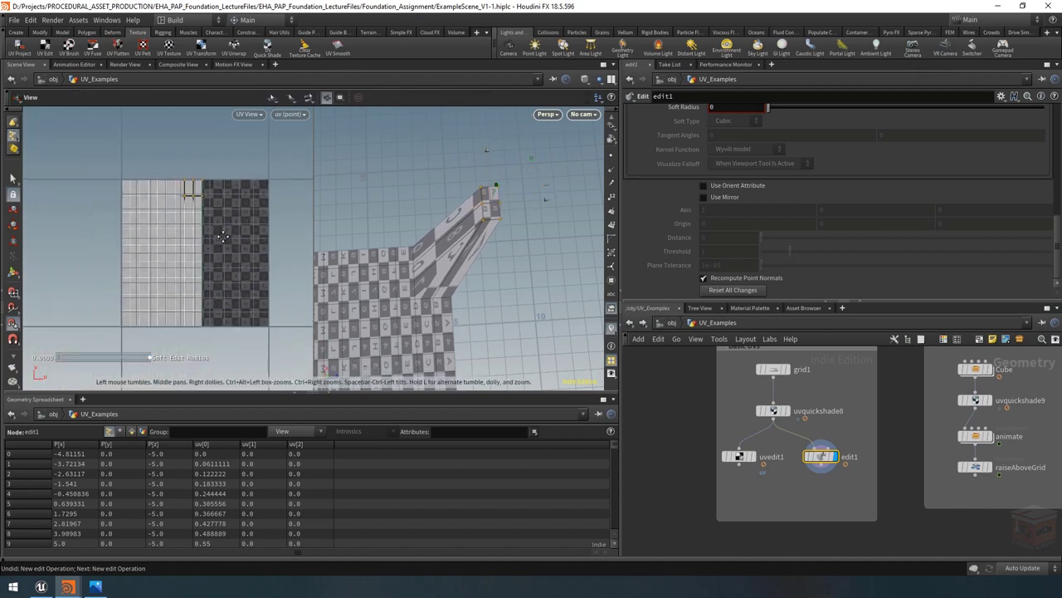
key("t")
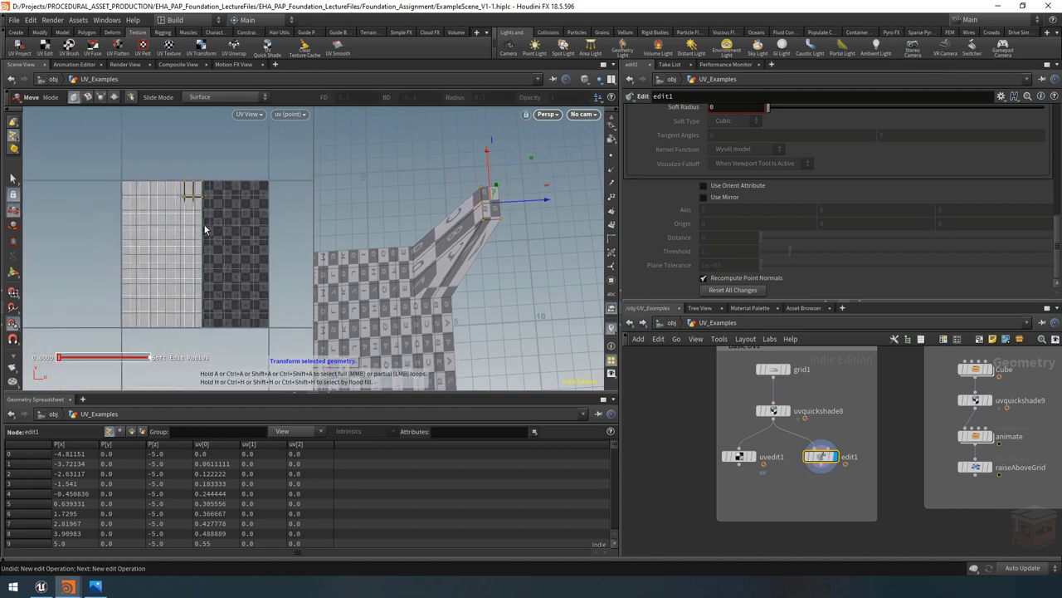
scroll(747, 455, "up", 2)
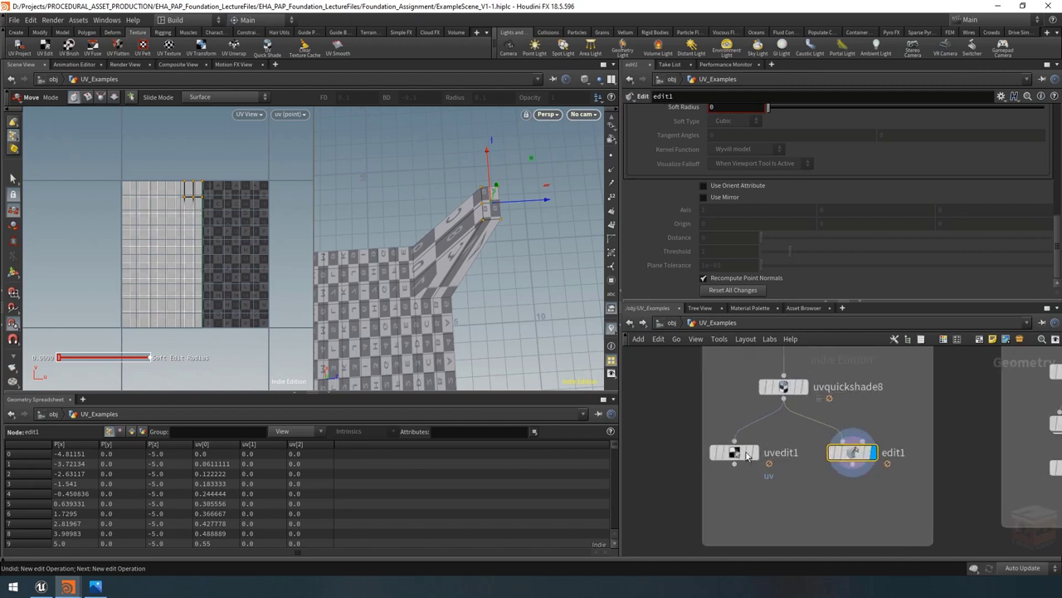
Rewire the chain so edit1 sits between uvquickshade8 and uvedit1, with uvedit1 displayed
left_click(756, 455)
left_click(733, 455)
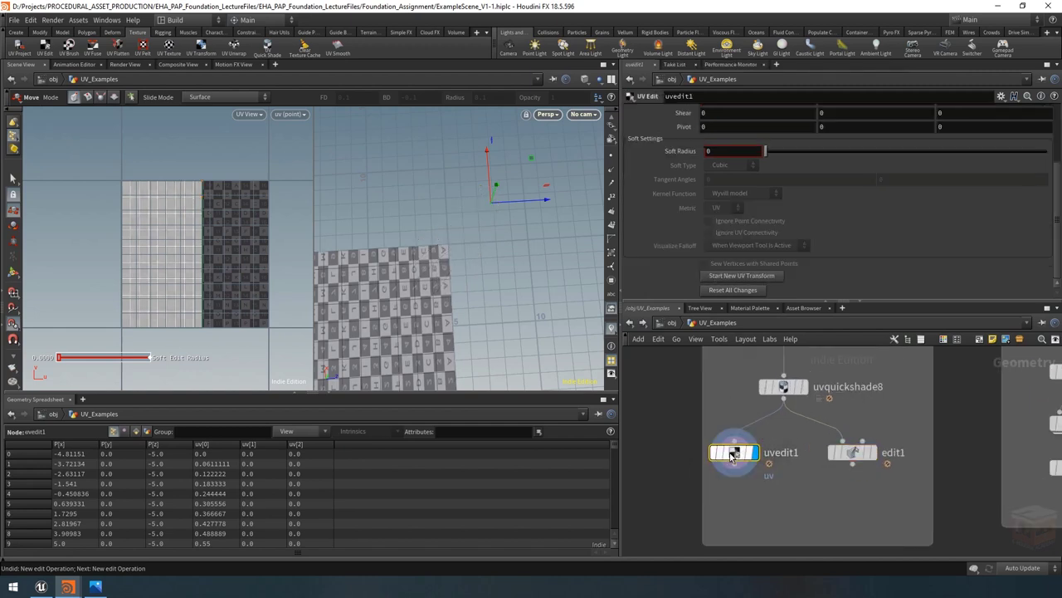
mouse_move(859, 458)
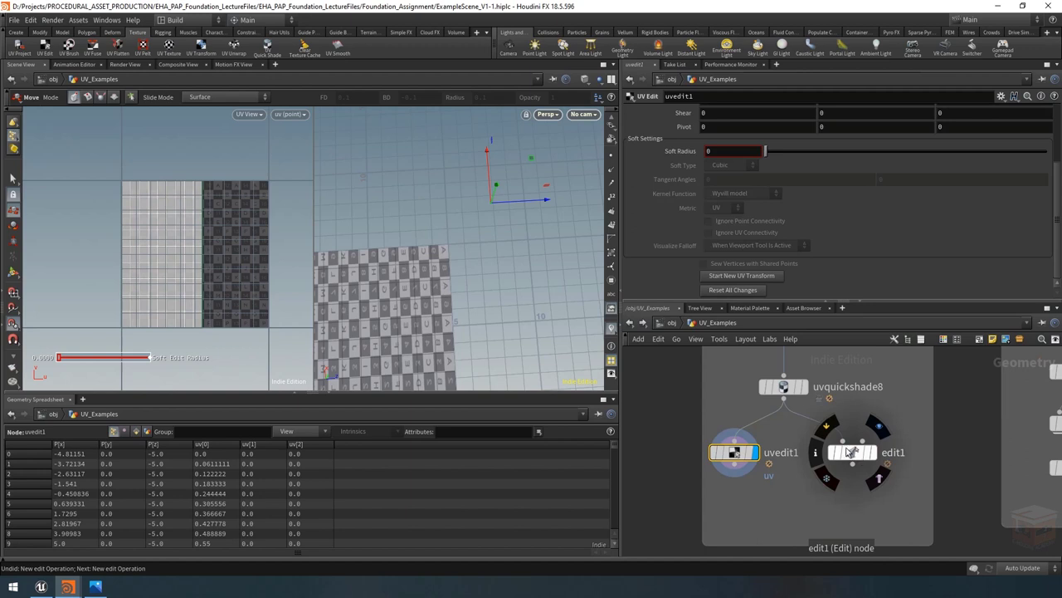
left_click_drag(740, 454, 752, 495)
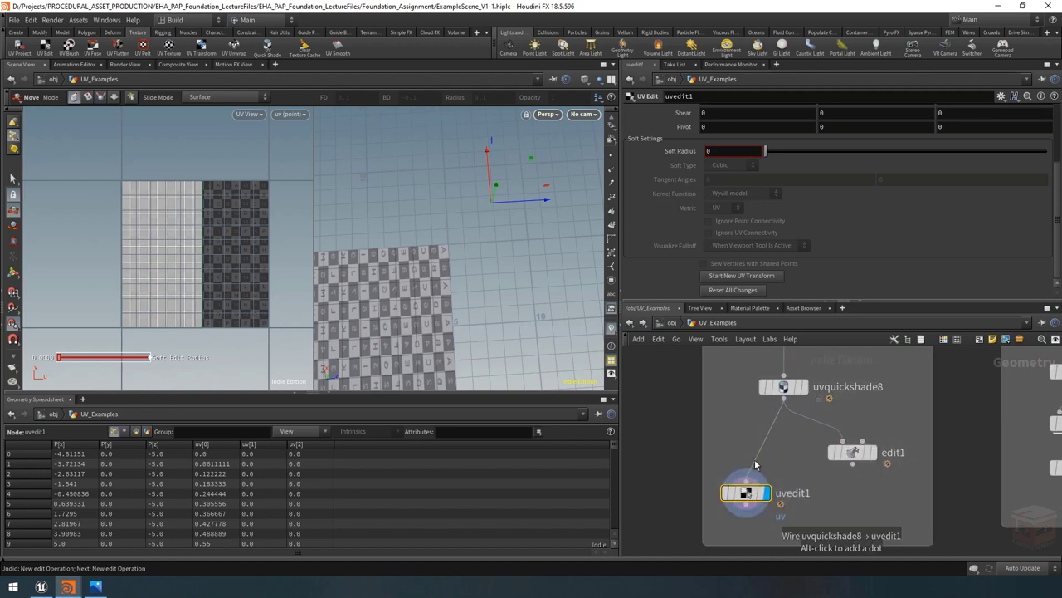
left_click(755, 465)
left_click(853, 462)
left_click_drag(863, 461, 795, 448)
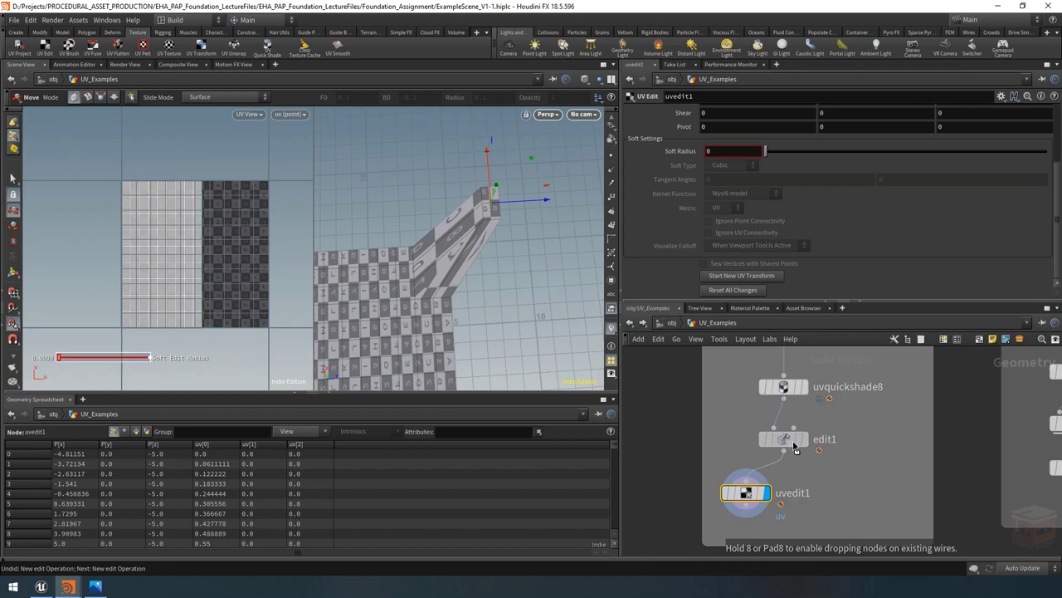
left_click_drag(746, 493, 784, 488)
Tumble the edited grid and select a block of points on the UV grid
key("Escape")
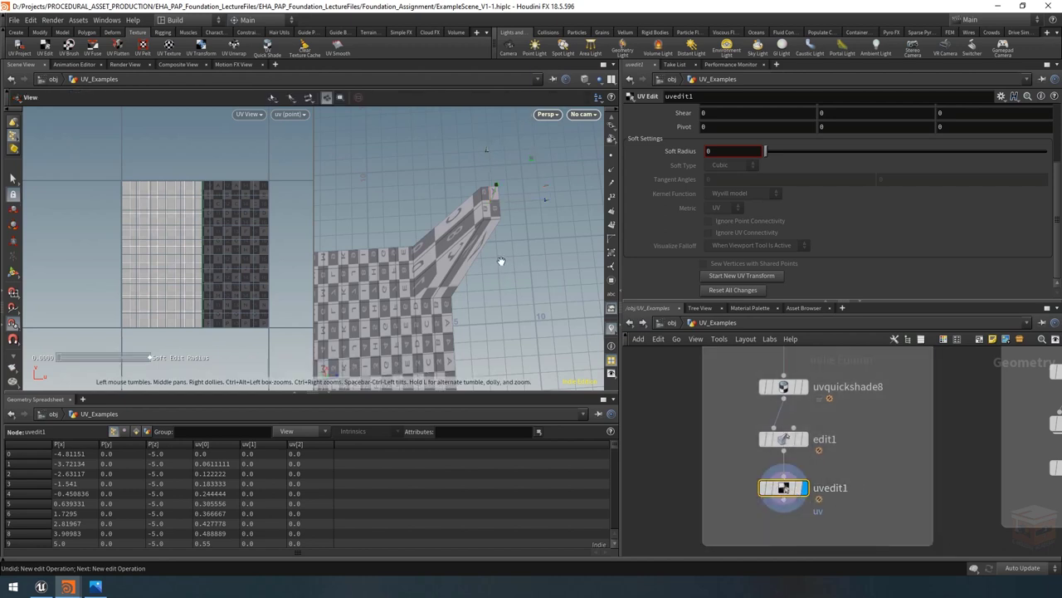
left_click_drag(501, 261, 407, 237)
key("t")
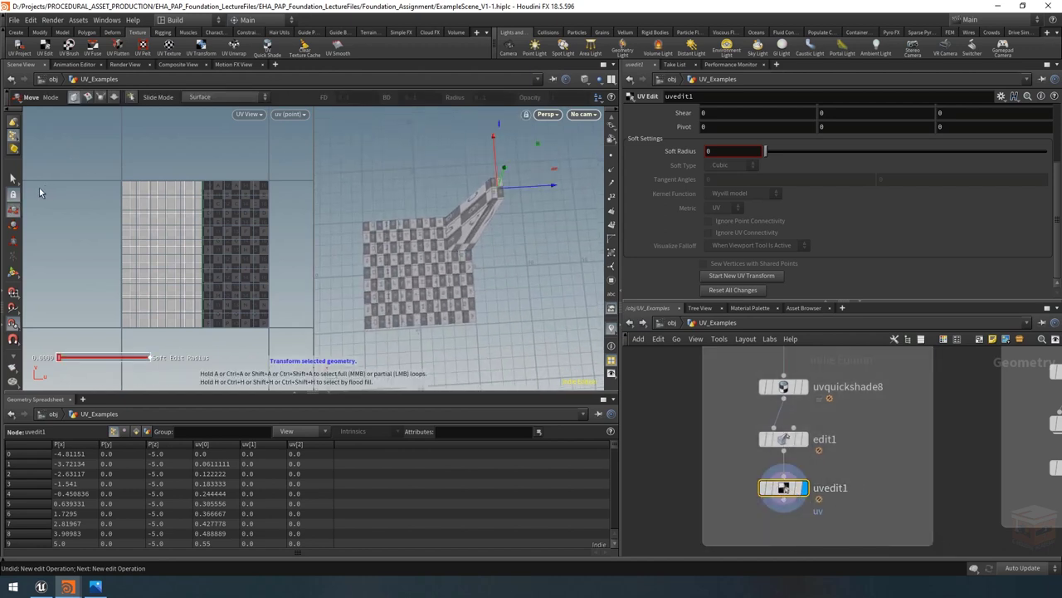
left_click(13, 178)
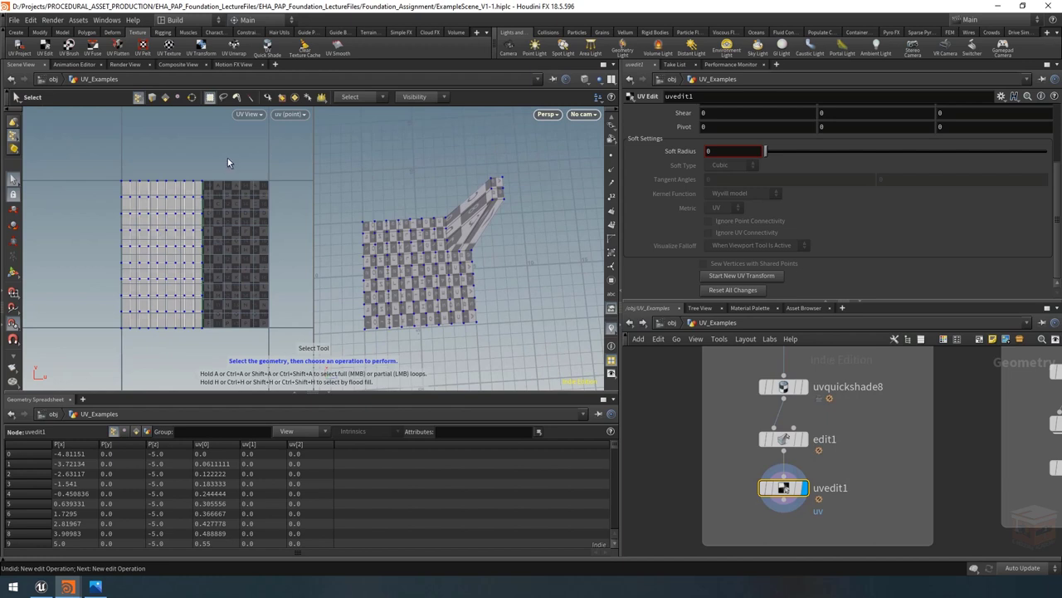
left_click_drag(229, 162, 163, 260)
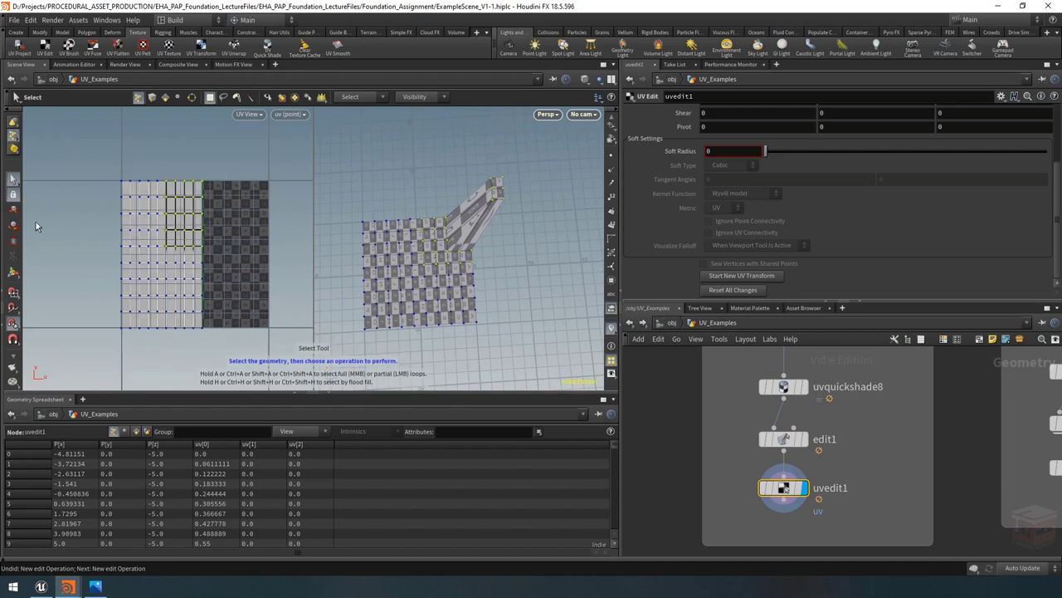
Add an edit2 node, then delete it and bring up uvedit1's UV Edit parameters
left_click(14, 213)
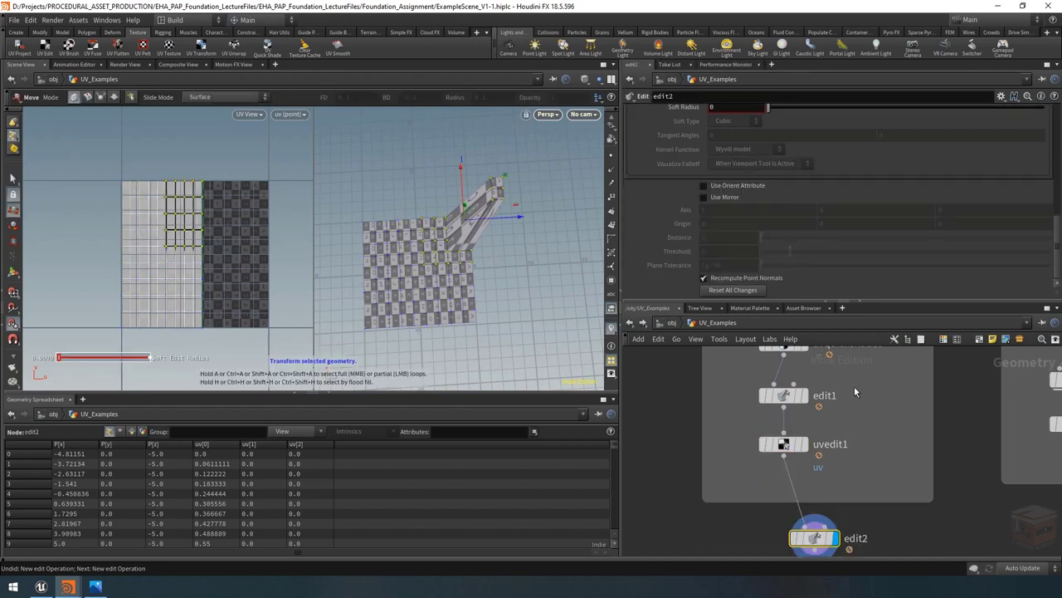
left_click_drag(835, 520, 795, 469)
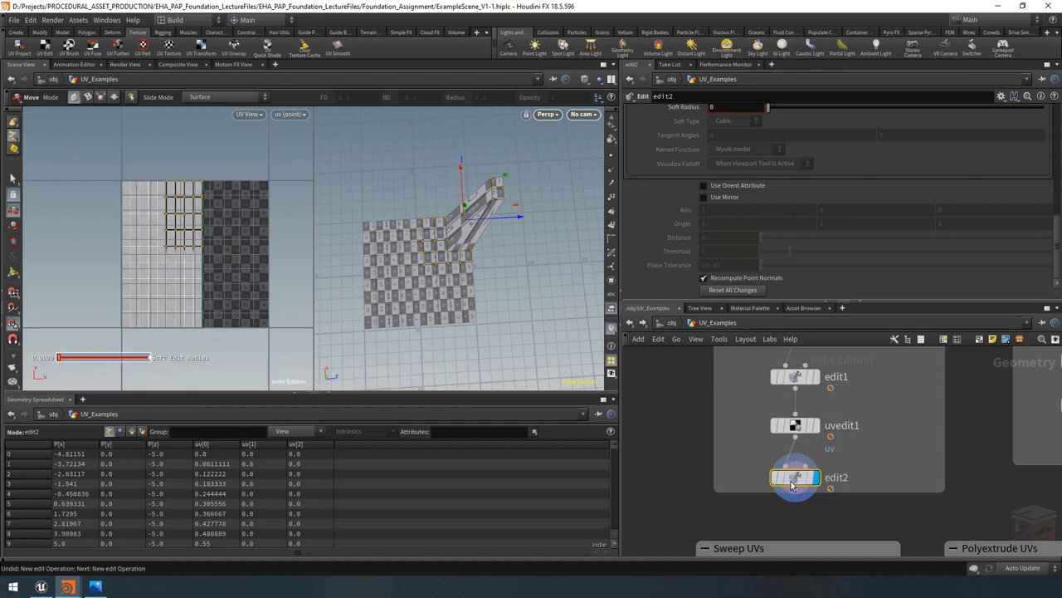
key("Delete")
left_click(795, 427)
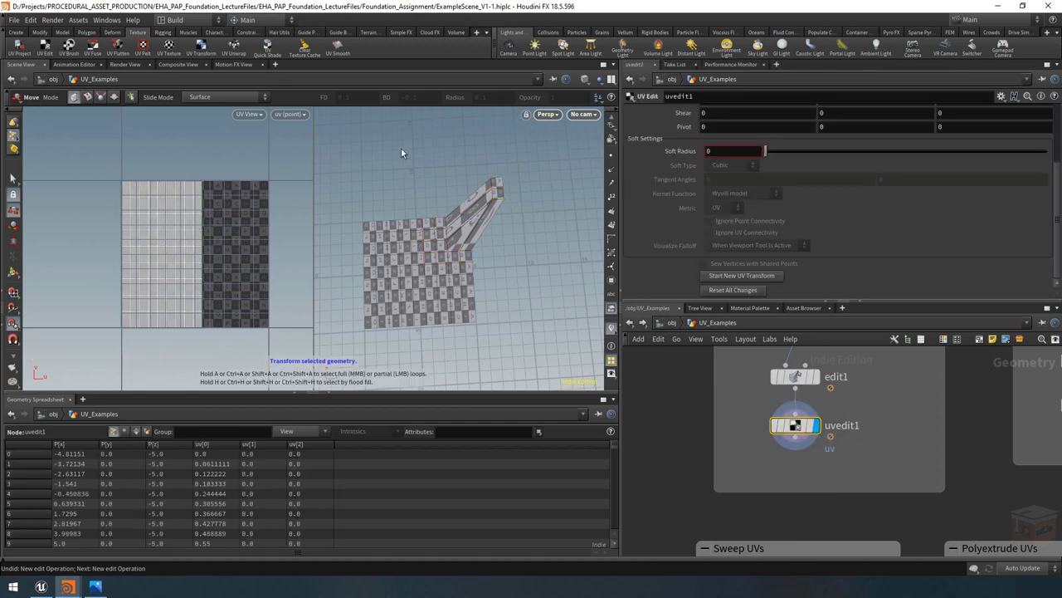
Switch the scene view to a single viewport showing the grid's UV layout
left_click(611, 80)
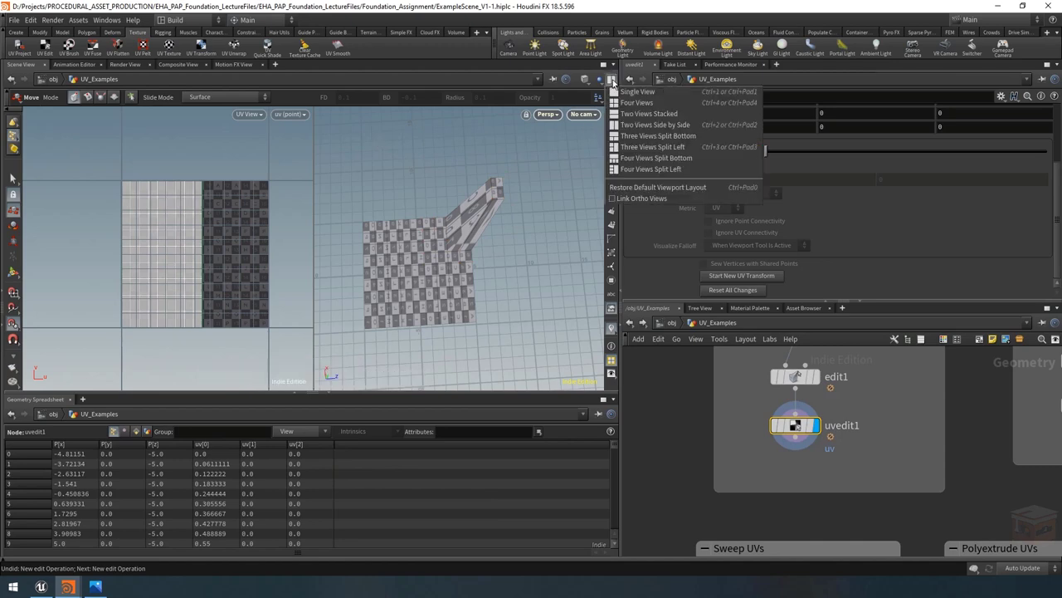
left_click(612, 80)
left_click(612, 81)
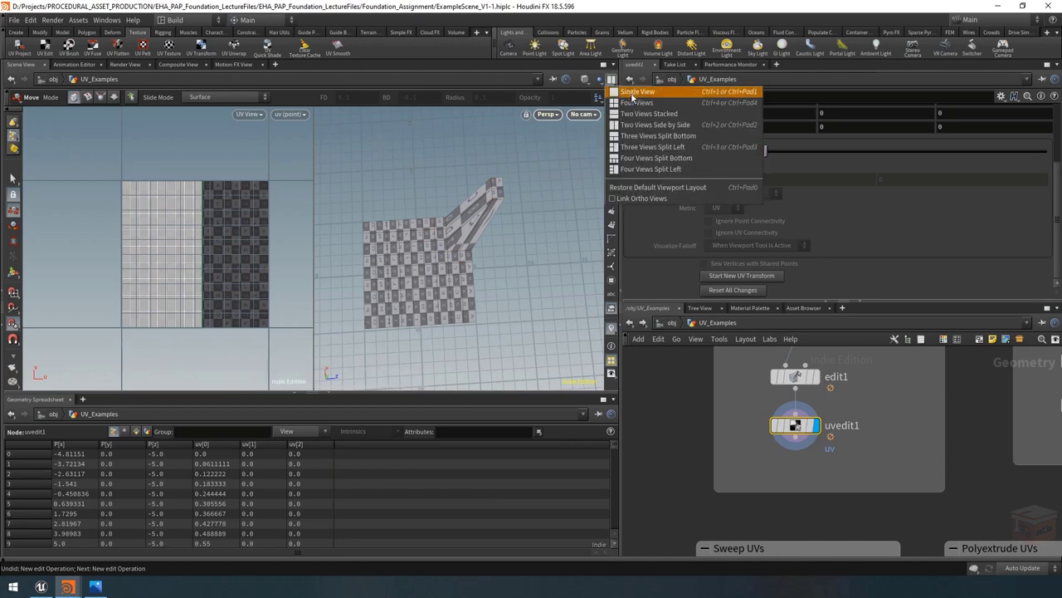
left_click(635, 92)
left_click(547, 113)
mouse_move(573, 137)
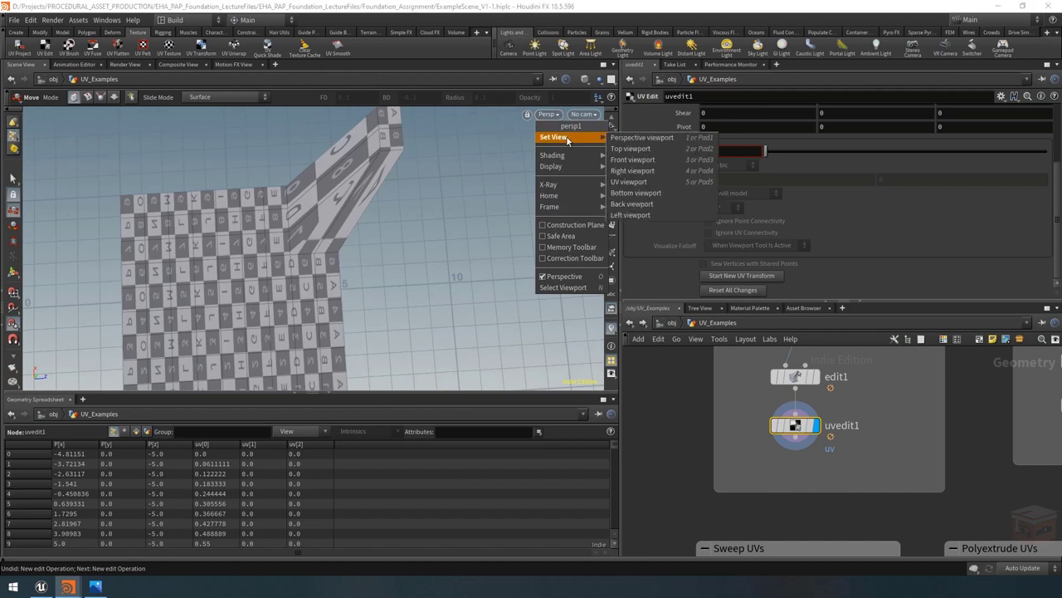
left_click(641, 183)
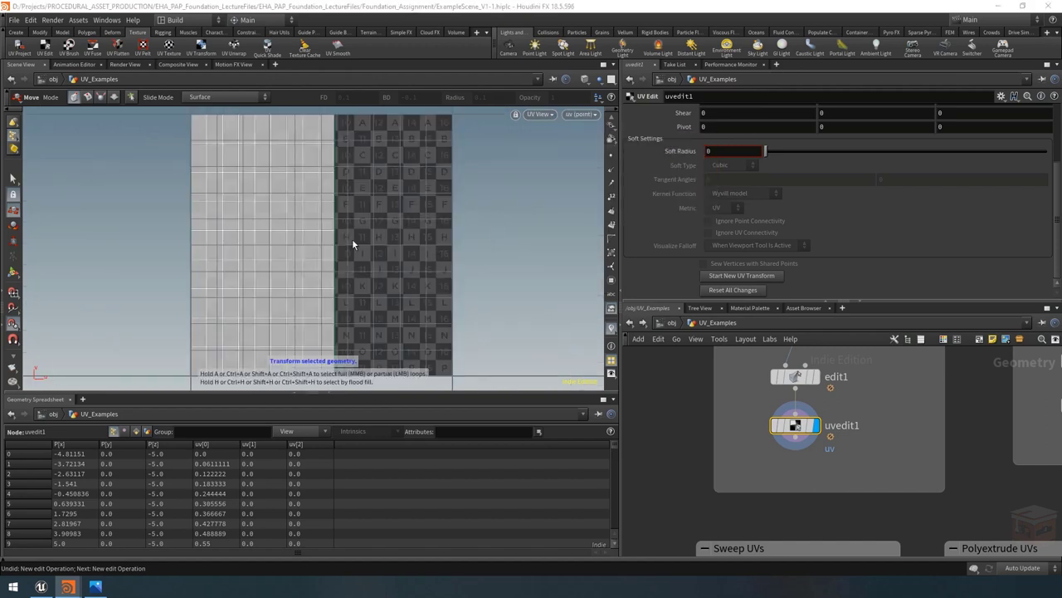
Select a UV face, test-move it and undo, then split into two side-by-side views
left_click(13, 178)
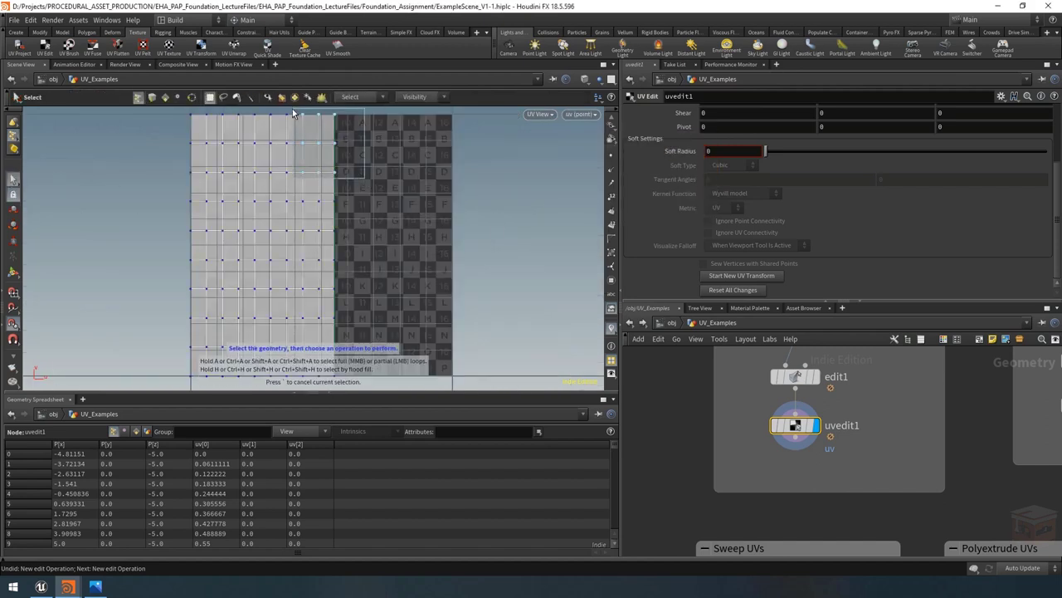
left_click(313, 132)
left_click(13, 210)
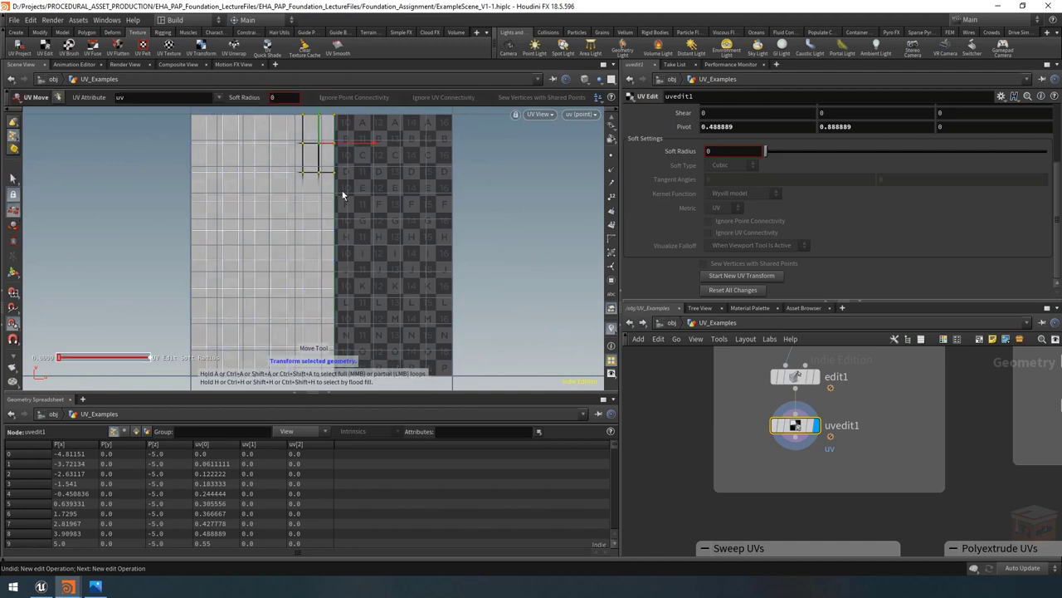
middle_click_drag(839, 498, 837, 540)
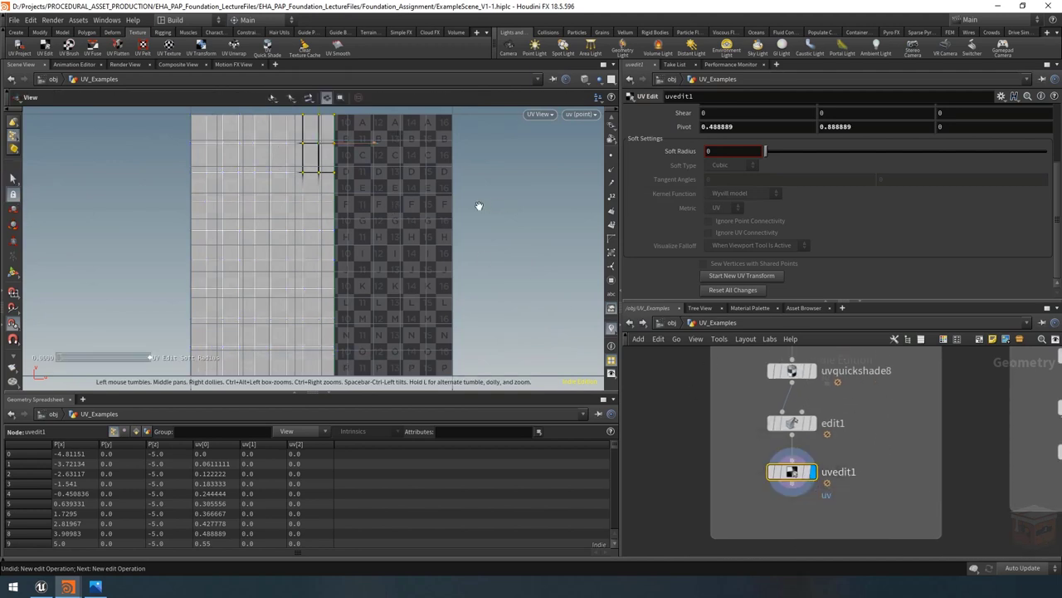
scroll(478, 207, "down", 2)
left_click_drag(322, 174, 347, 220)
key("ctrl+z")
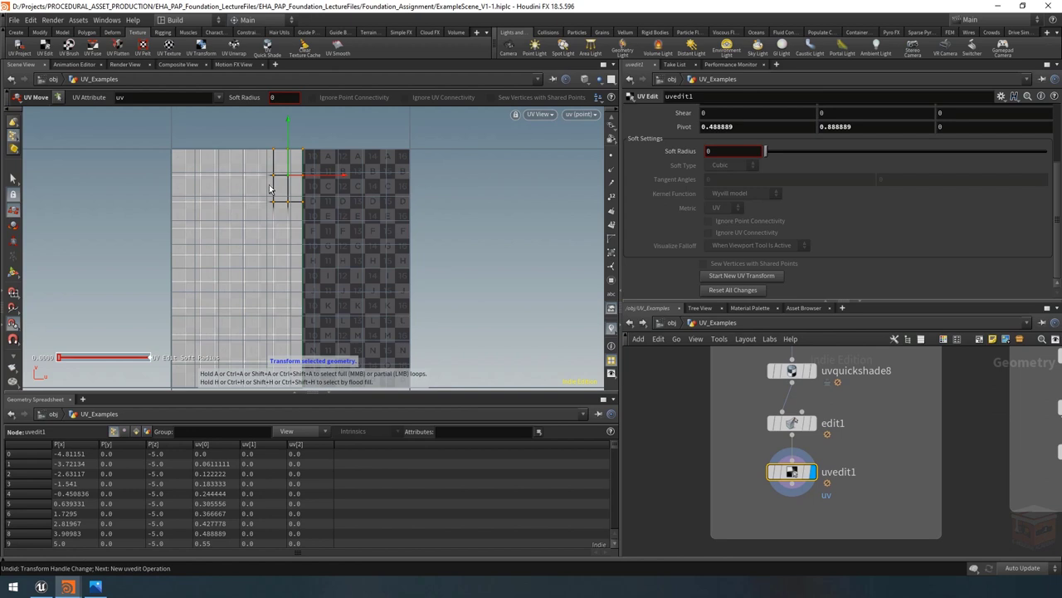
left_click(611, 79)
left_click(618, 131)
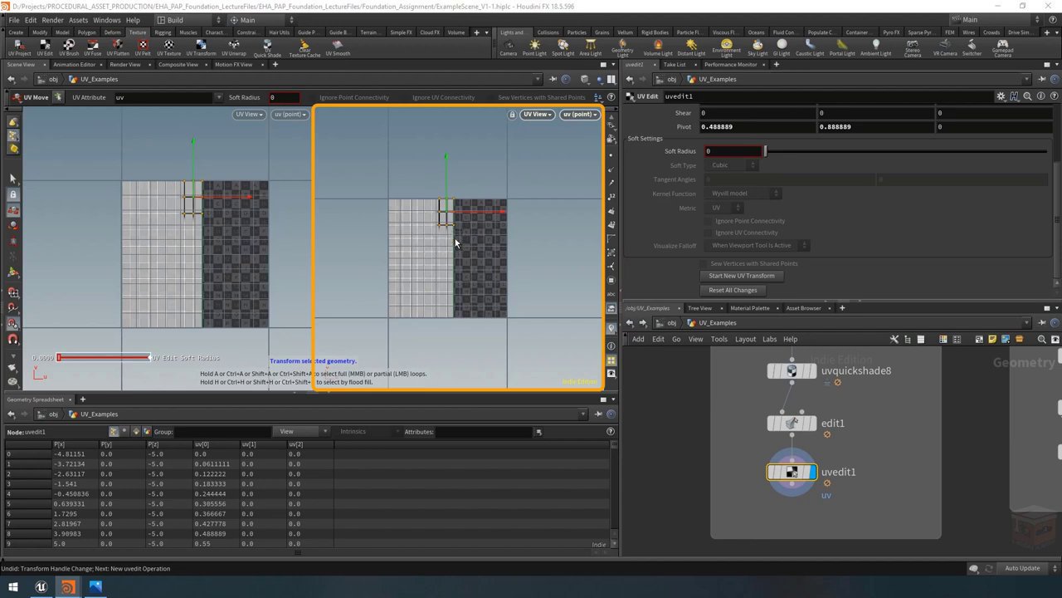
Make the left view a 3D perspective and orbit around the bent grid
left_click(247, 114)
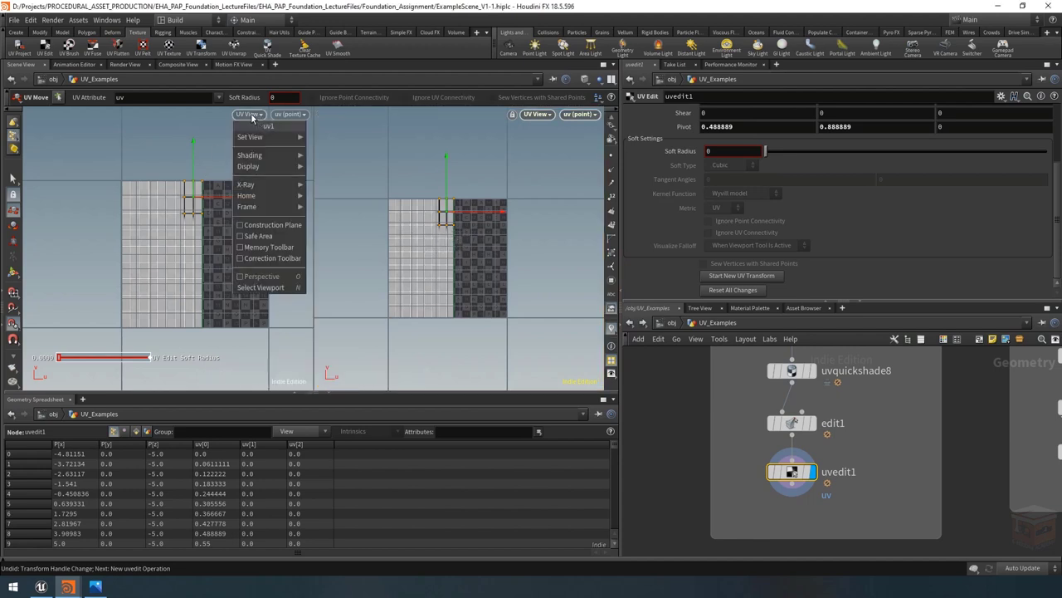
mouse_move(251, 135)
left_click(340, 139)
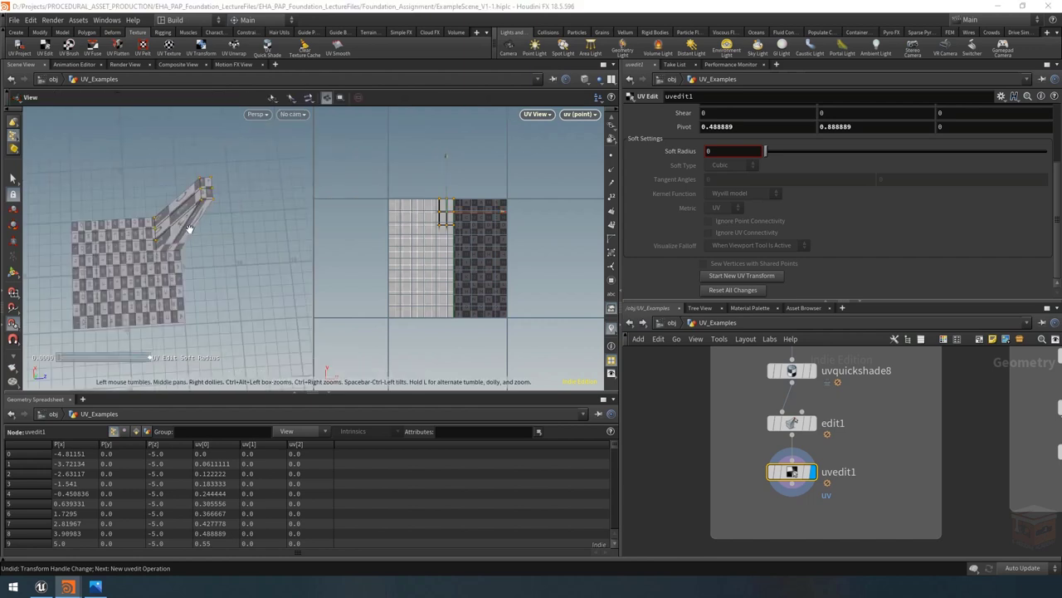
left_click_drag(215, 222, 237, 221, "alt")
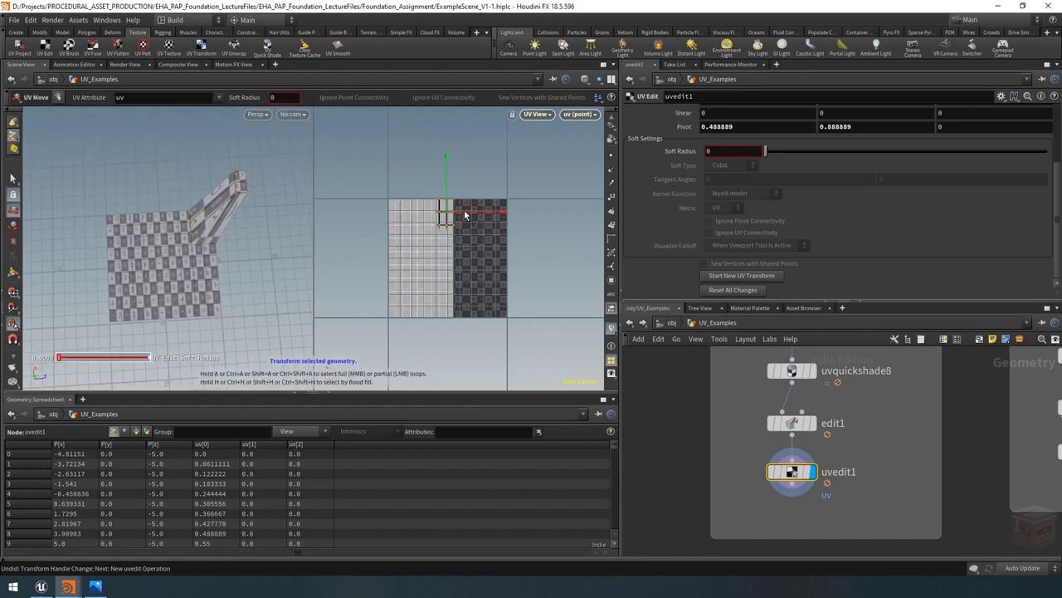
Test-slide the selected UVs, then box-select the lower half of the UV island's points
mouse_move(465, 215)
left_mouse_down()
mouse_move(496, 213)
mouse_move(454, 218)
mouse_move(462, 228)
left_mouse_up()
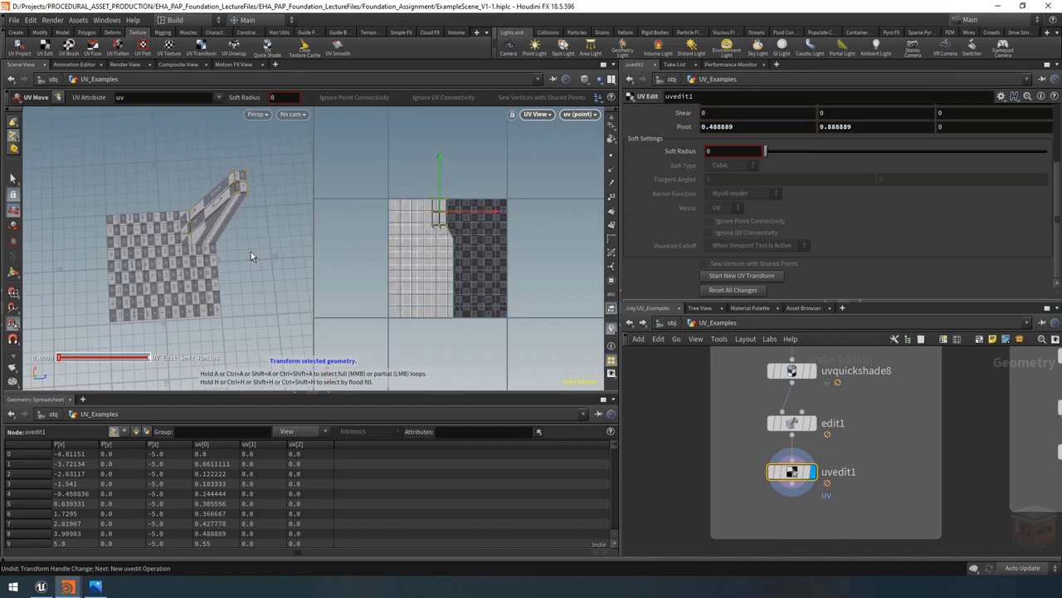
scroll(445, 199, "up", 4)
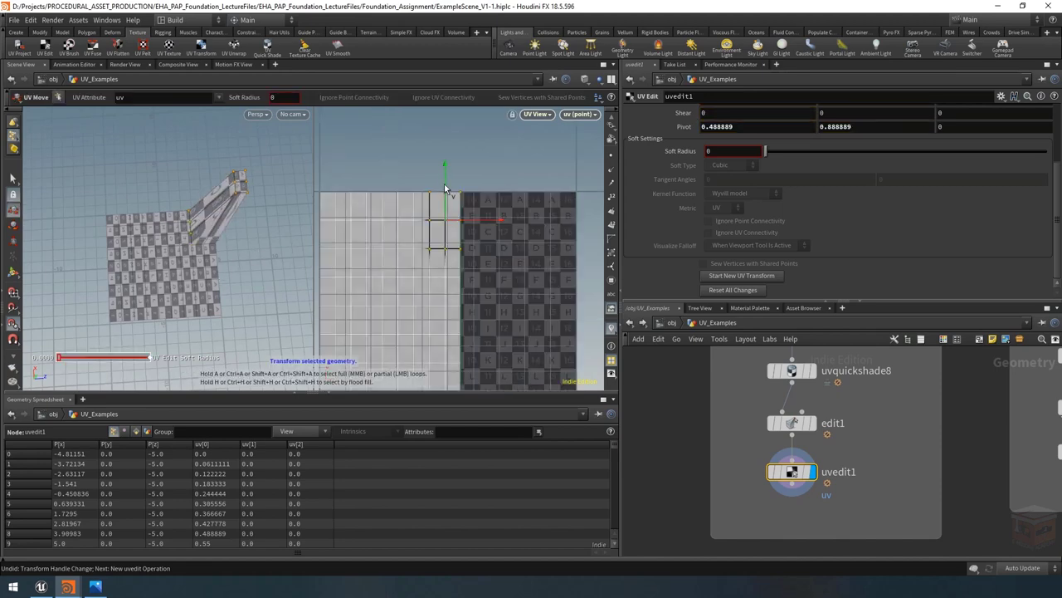
mouse_move(444, 190)
left_mouse_down()
mouse_move(440, 156)
mouse_move(444, 188)
left_mouse_up()
scroll(384, 231, "up", 1)
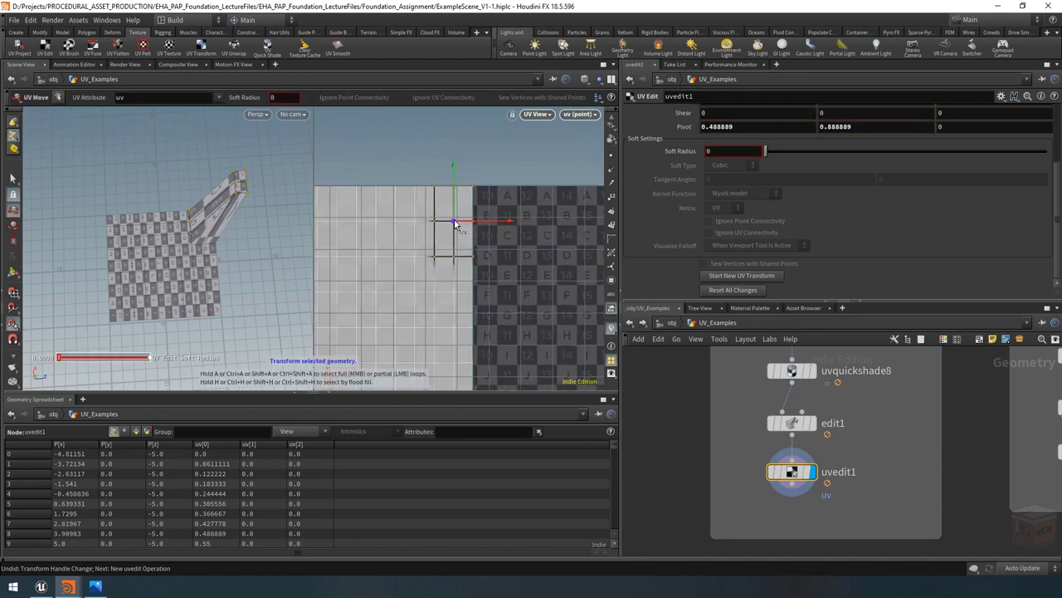
mouse_move(456, 230)
left_mouse_down()
mouse_move(519, 159)
mouse_move(515, 150)
mouse_move(498, 147)
mouse_move(440, 220)
left_mouse_up()
scroll(188, 253, "up", 3)
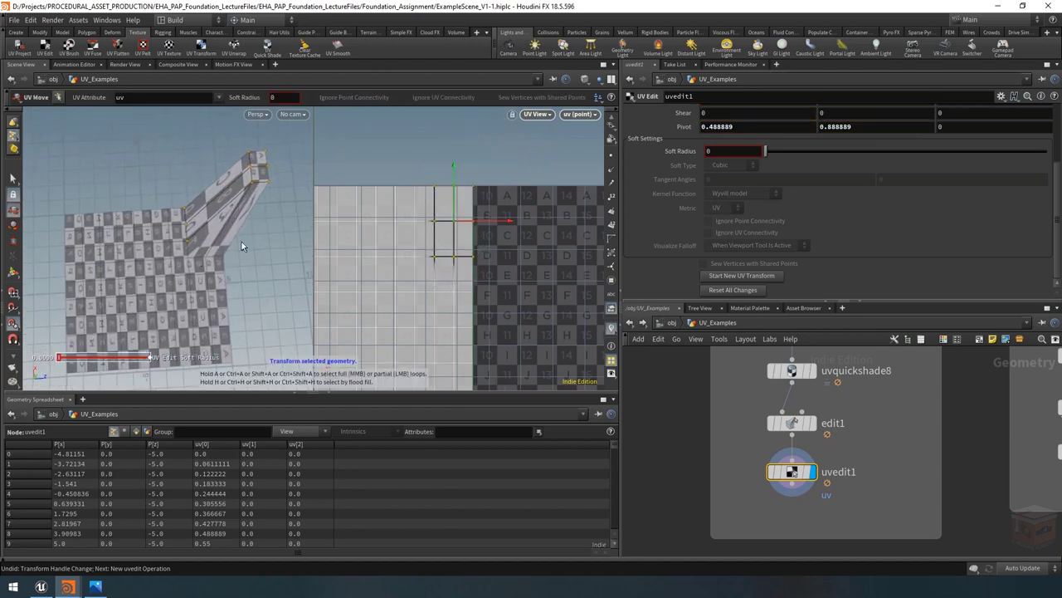
scroll(394, 249, "down", 3)
left_click(14, 179)
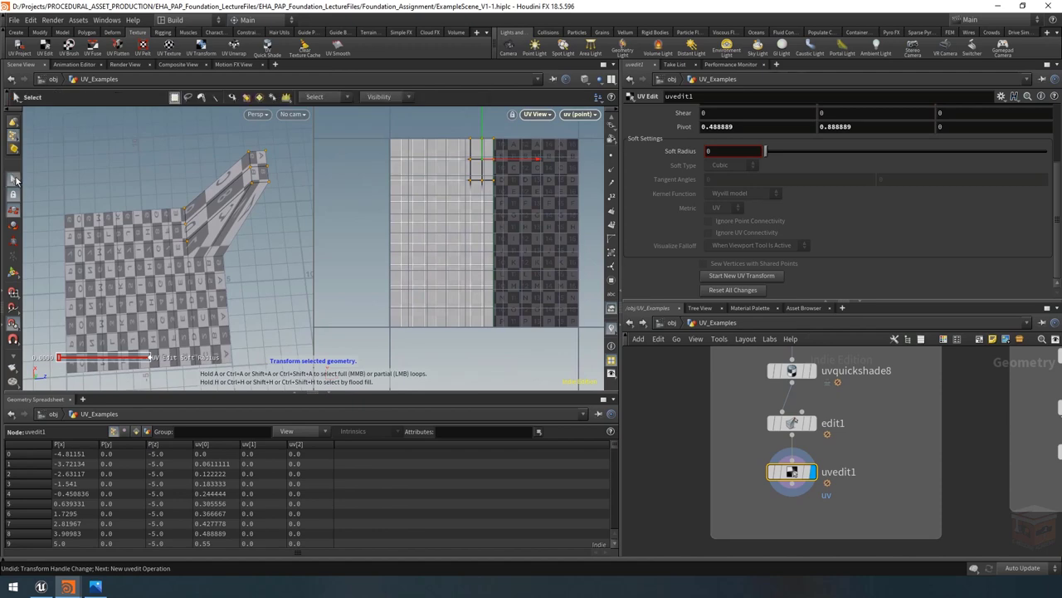
left_click_drag(540, 243, 332, 340)
Drag the lower UV points down to uv[1] -0.641894, then inspect the stretched checker in 3D
key("Escape")
scroll(445, 258, "down", 3)
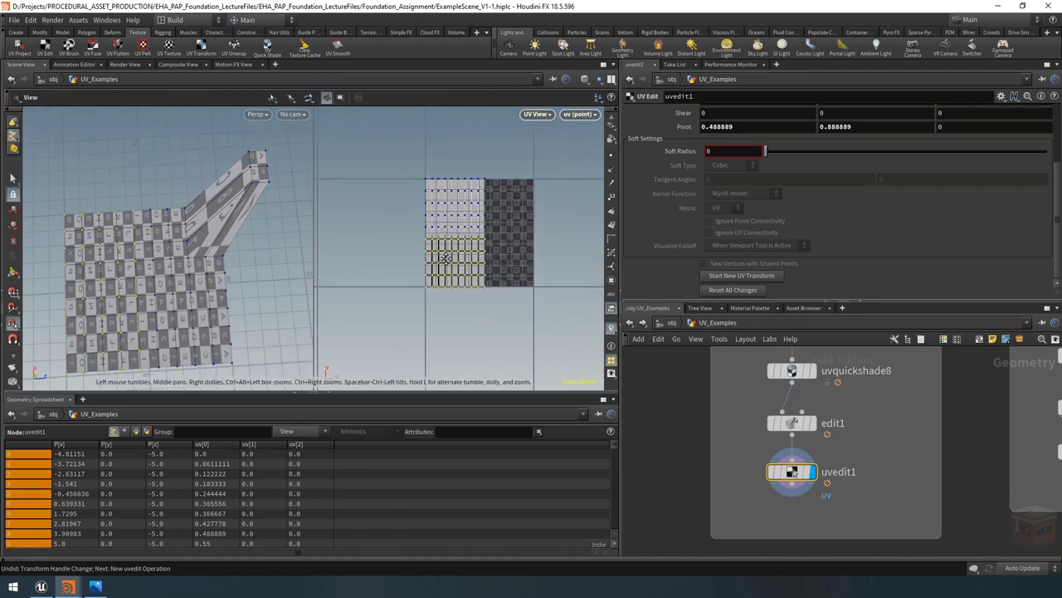
left_click_drag(446, 258, 458, 146)
key("Return")
key("e")
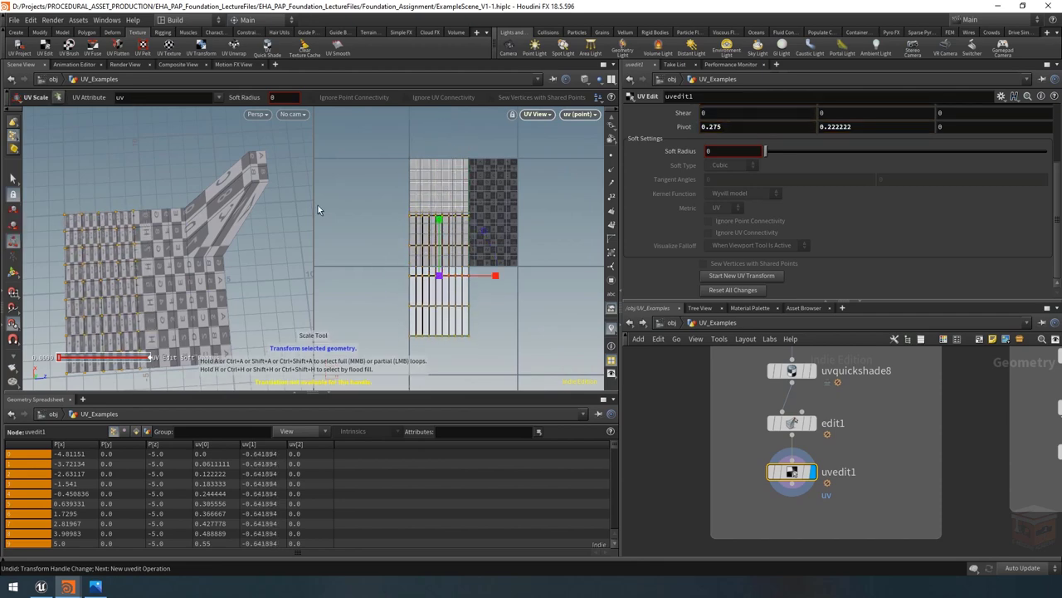
left_click(12, 178)
left_click_drag(157, 241, 180, 268, "alt")
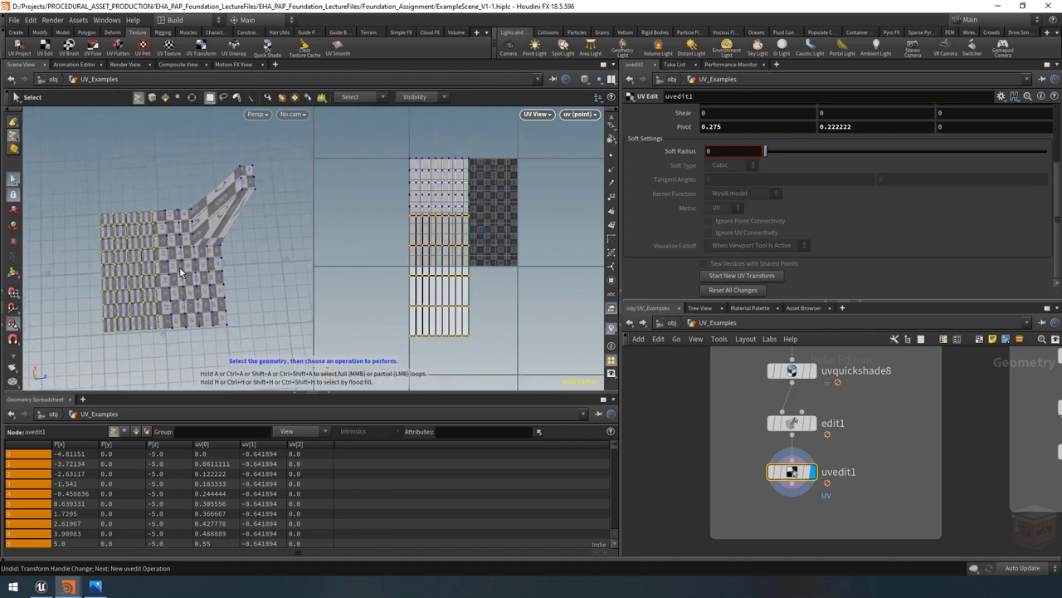
key("Escape")
right_click_drag(174, 263, 316, 270)
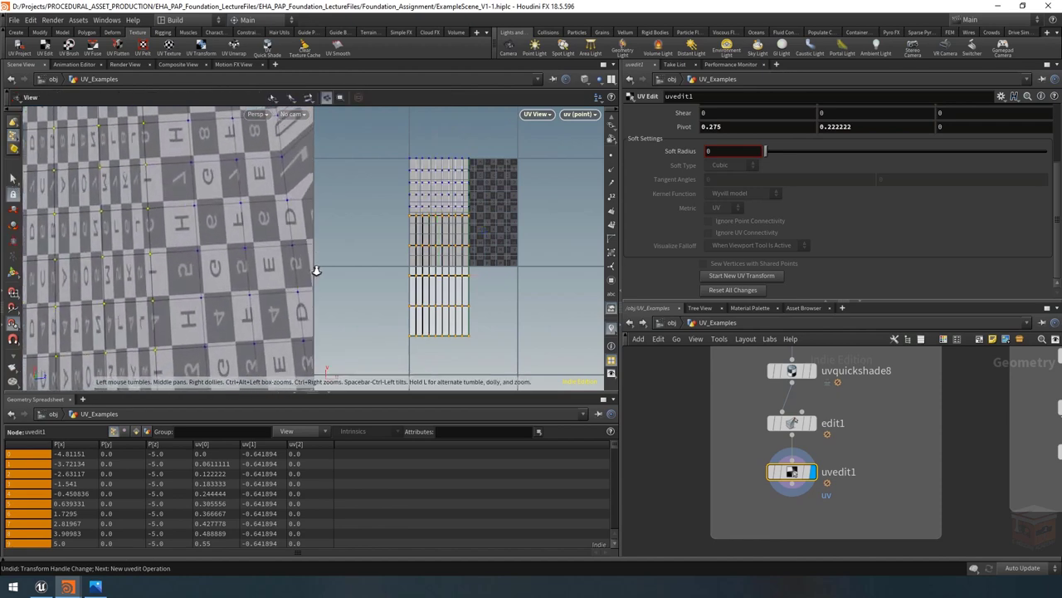
scroll(317, 269, "down", 8)
key("s")
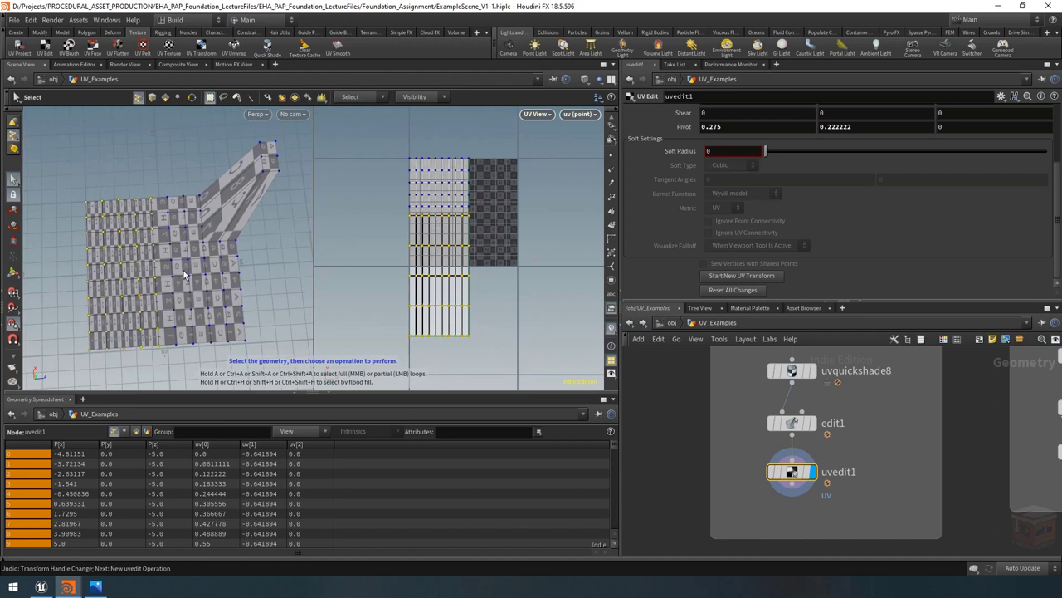
Delete the edit1 and uvedit1 nodes from the network
scroll(873, 451, "down", 4)
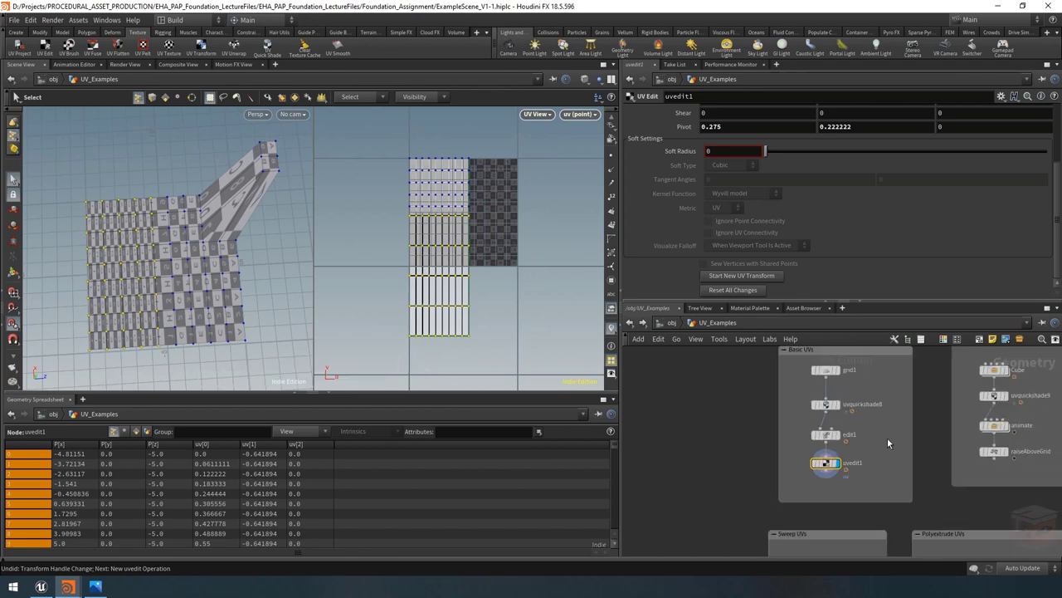
left_click_drag(842, 396, 834, 369)
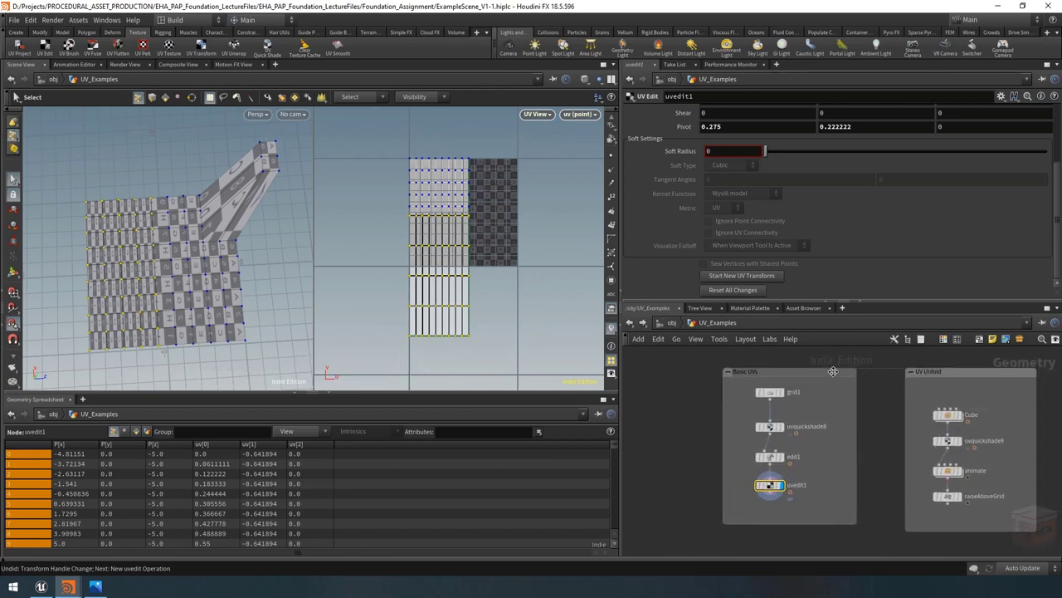
left_click_drag(790, 444, 849, 498)
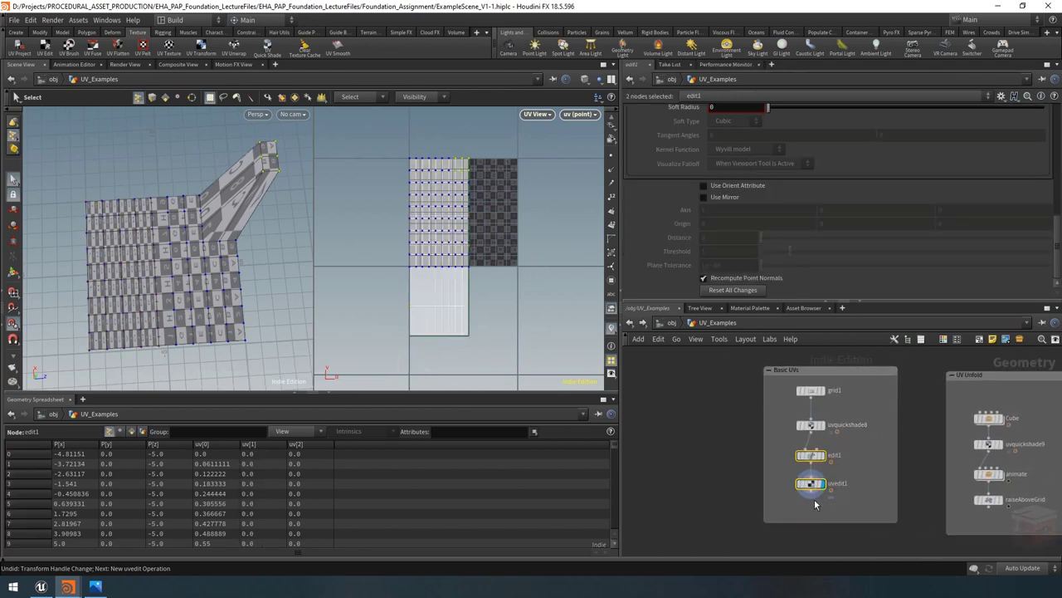
key("Delete")
Set uvquickshade8's Texture Scale to 1 and orbit the checker grid to inspect it
scroll(812, 425, "up", 3)
left_click(811, 424)
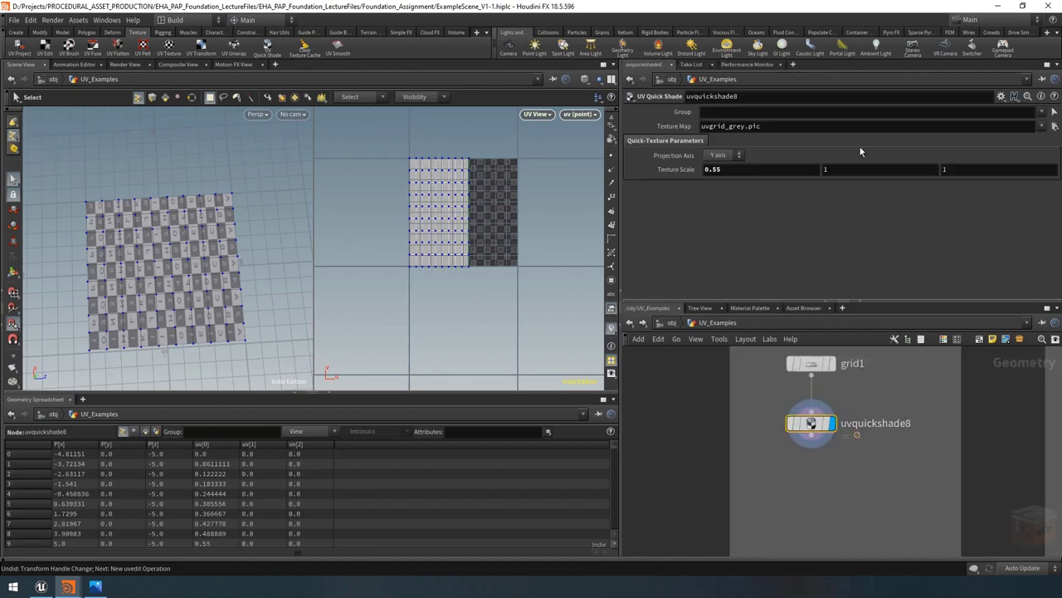
double_click(743, 169)
type("1")
key("Return")
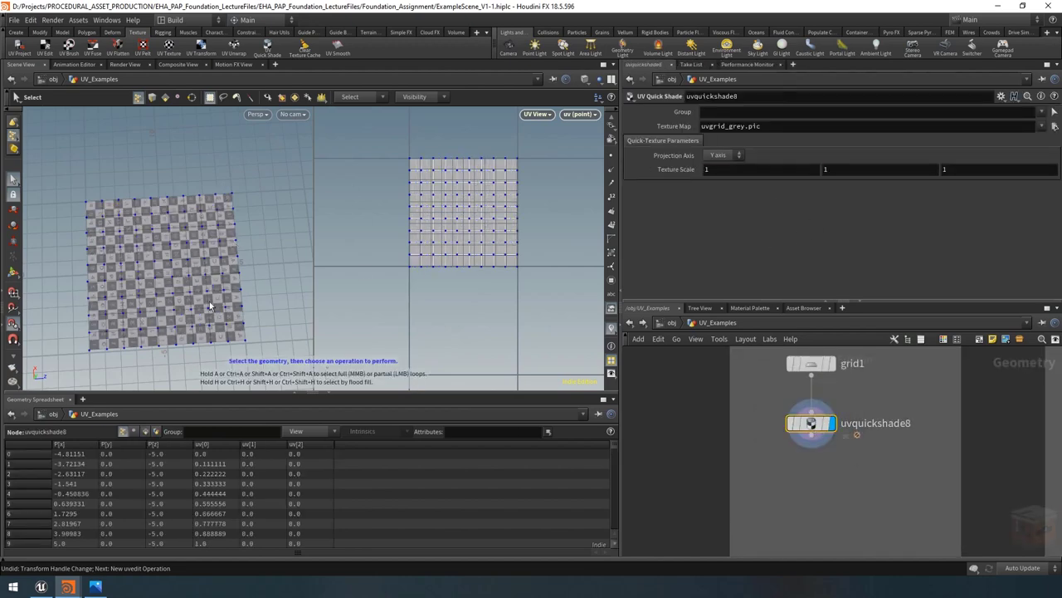
key("Escape")
left_click_drag(178, 247, 219, 249)
scroll(176, 280, "up", 5)
key("s")
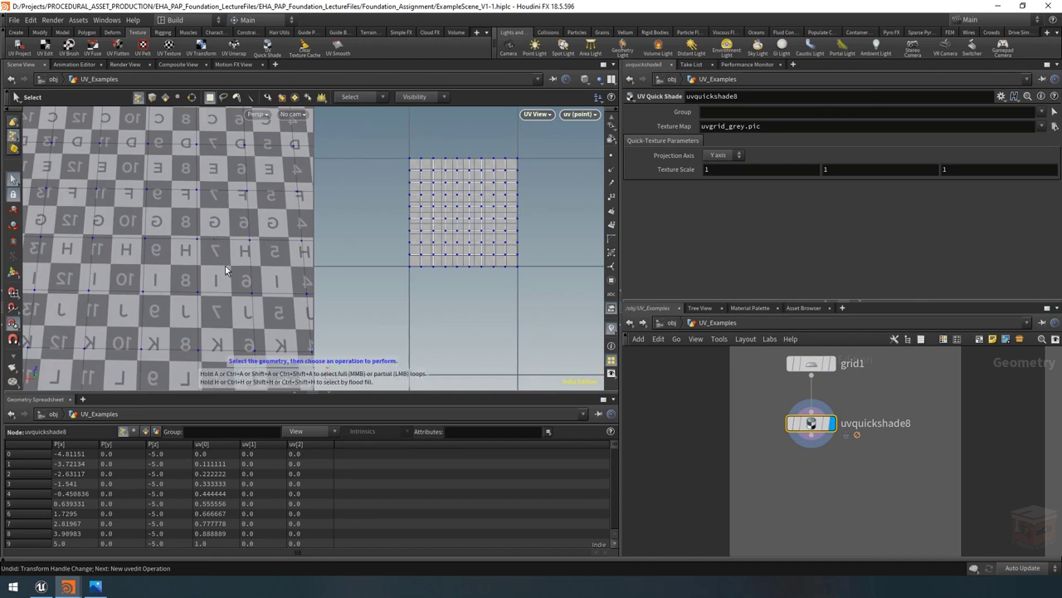
key("Escape")
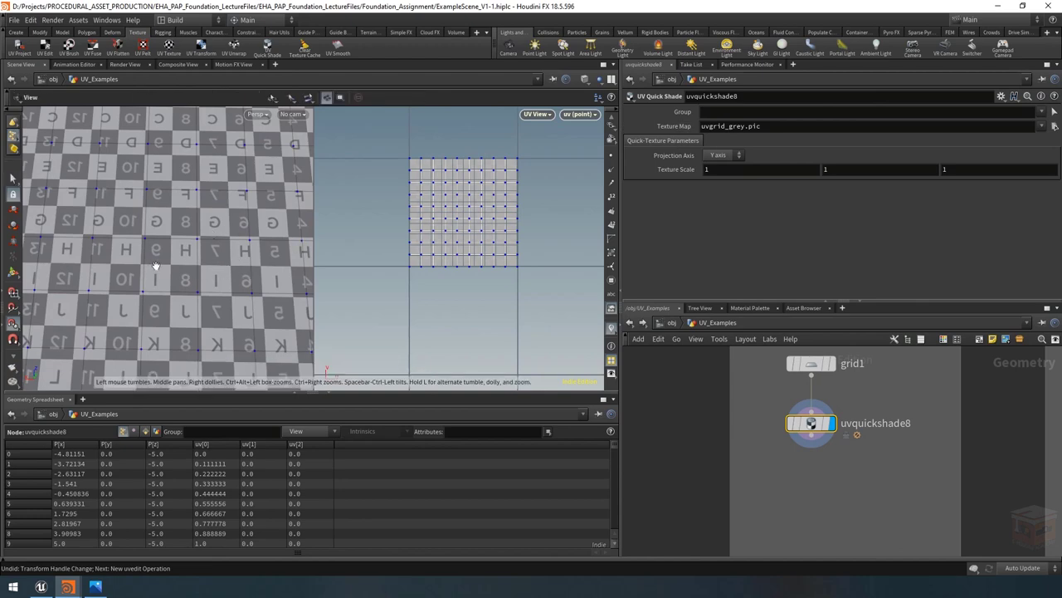
left_click_drag(202, 263, 140, 244)
key("s")
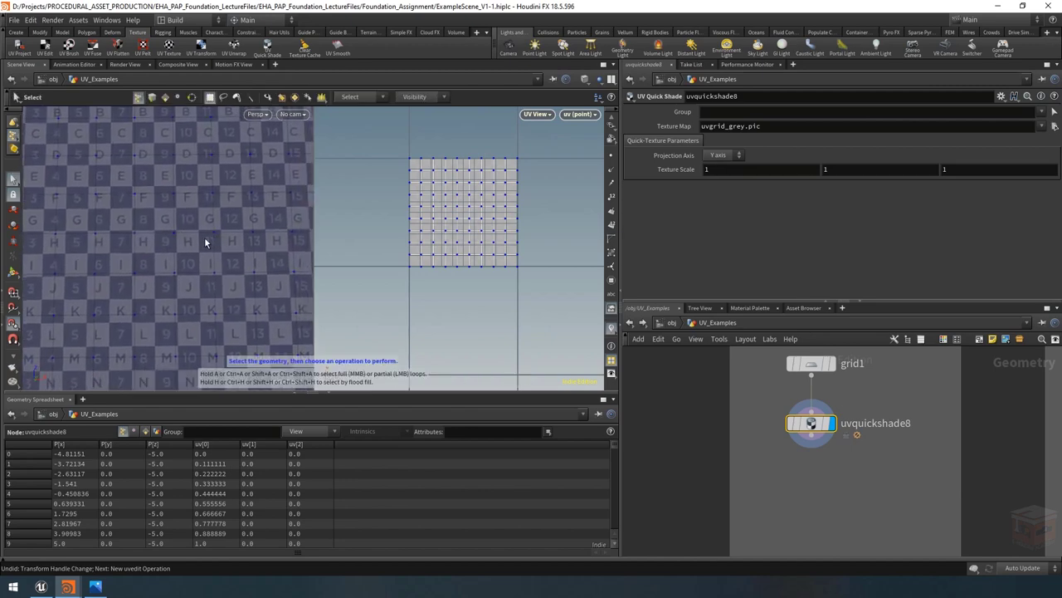
key("Escape")
mouse_move(232, 239)
left_mouse_down()
mouse_move(225, 185)
mouse_move(195, 206)
mouse_move(258, 219)
mouse_move(245, 249)
left_mouse_up()
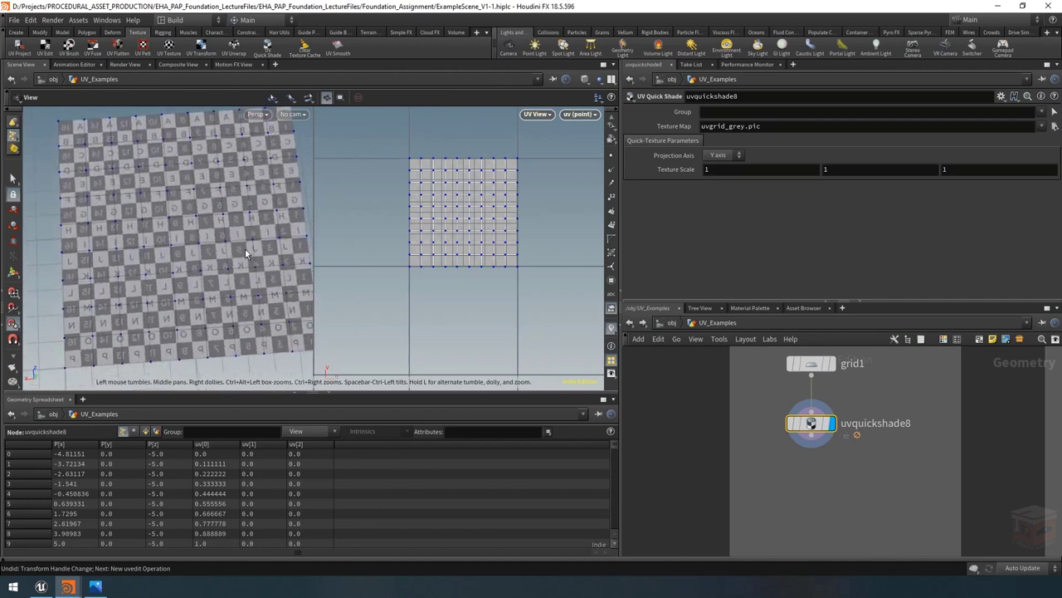
key("s")
Set the first Texture Scale value to -1 and view the mirrored tiles in the UV view
left_click(728, 171)
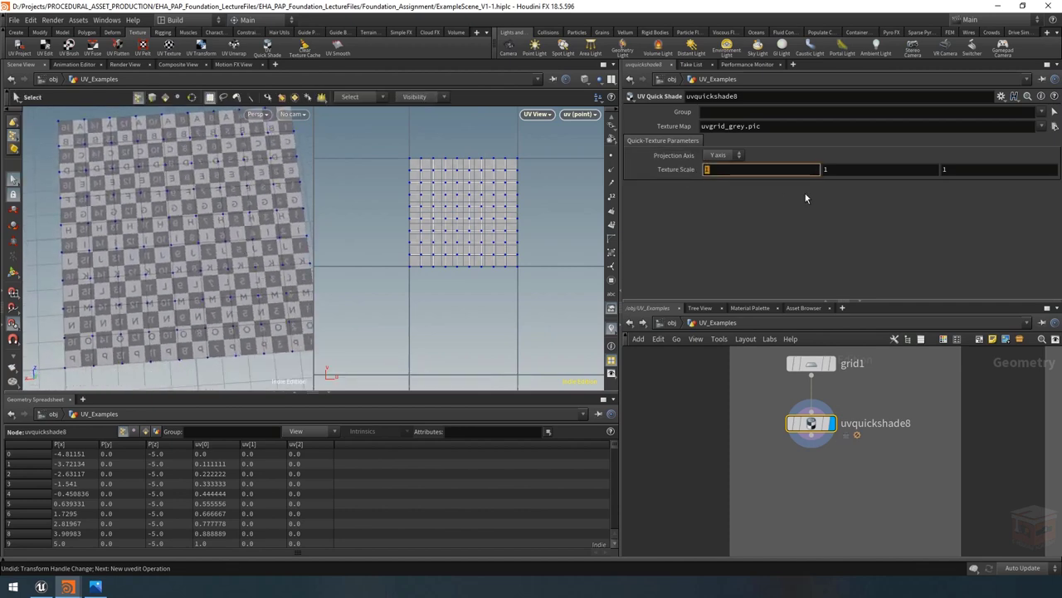
type("-1")
key("Return")
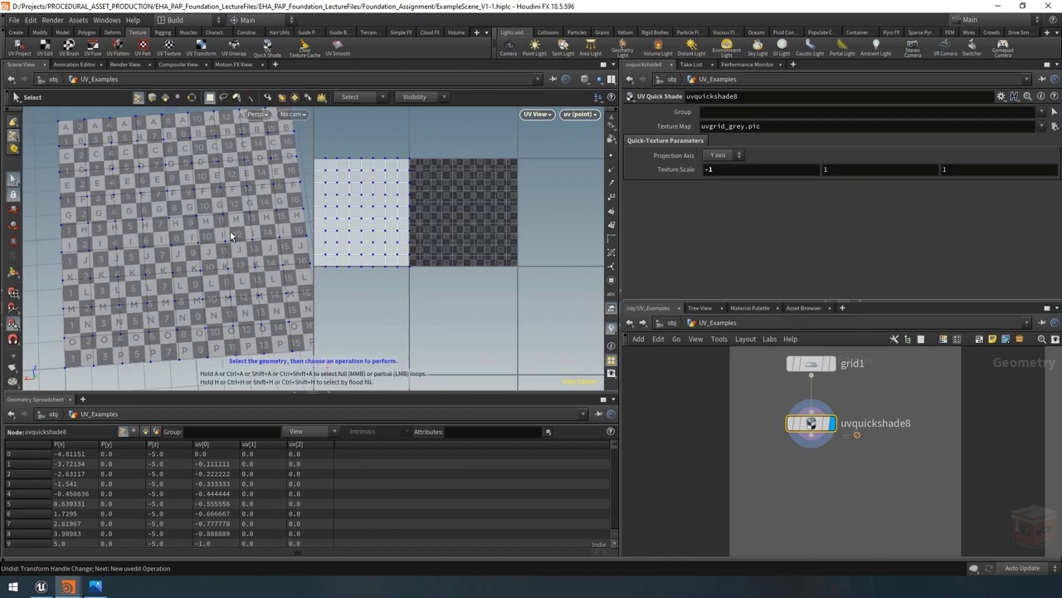
key("Escape")
left_click_drag(181, 218, 158, 202)
key("s")
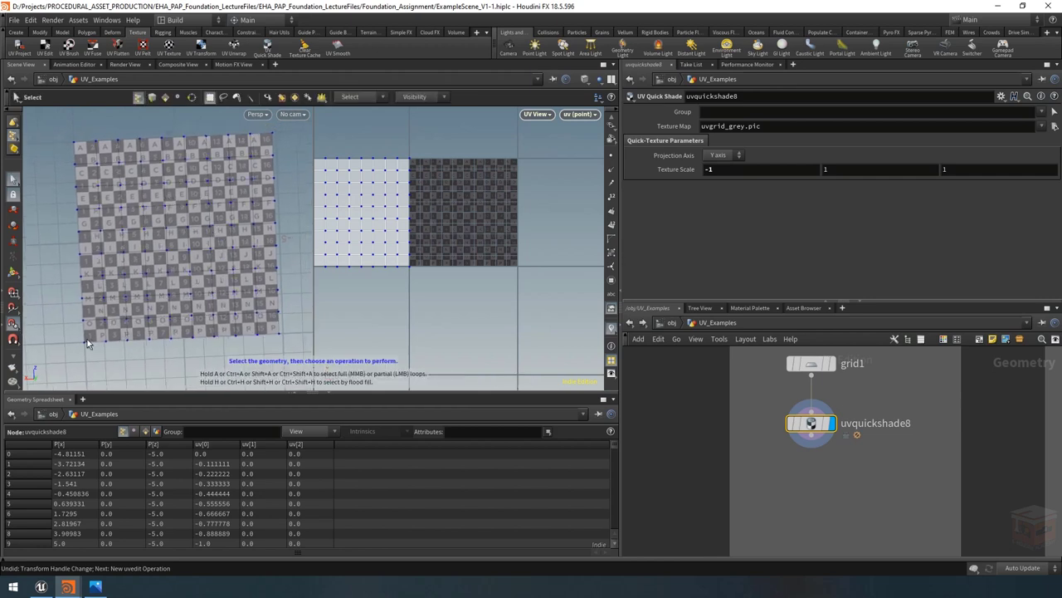
left_click_drag(437, 199, 492, 213)
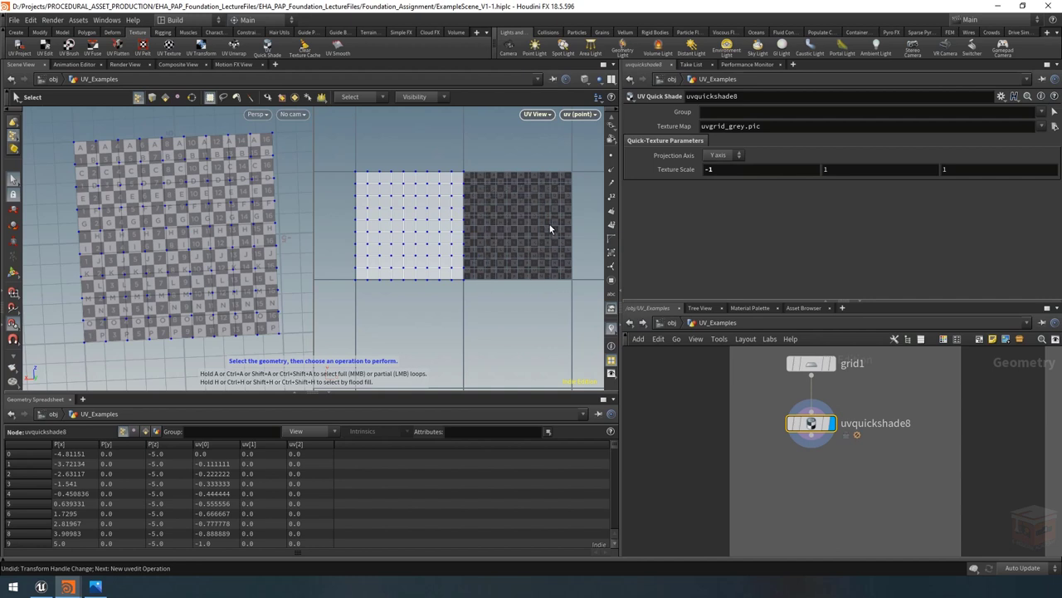
middle_click_drag(519, 228, 509, 228)
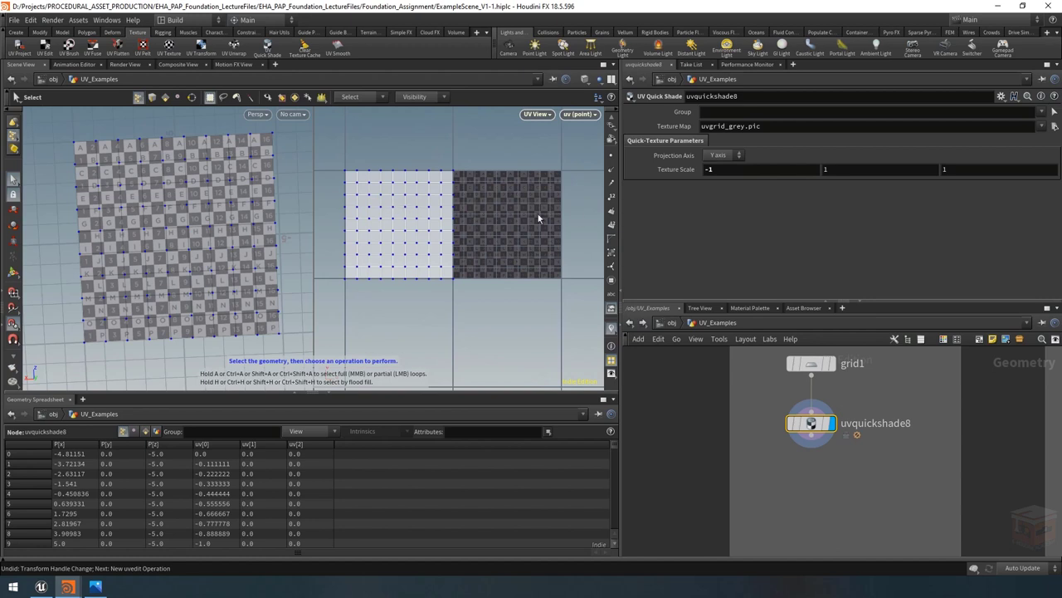
middle_click_drag(843, 492, 840, 498)
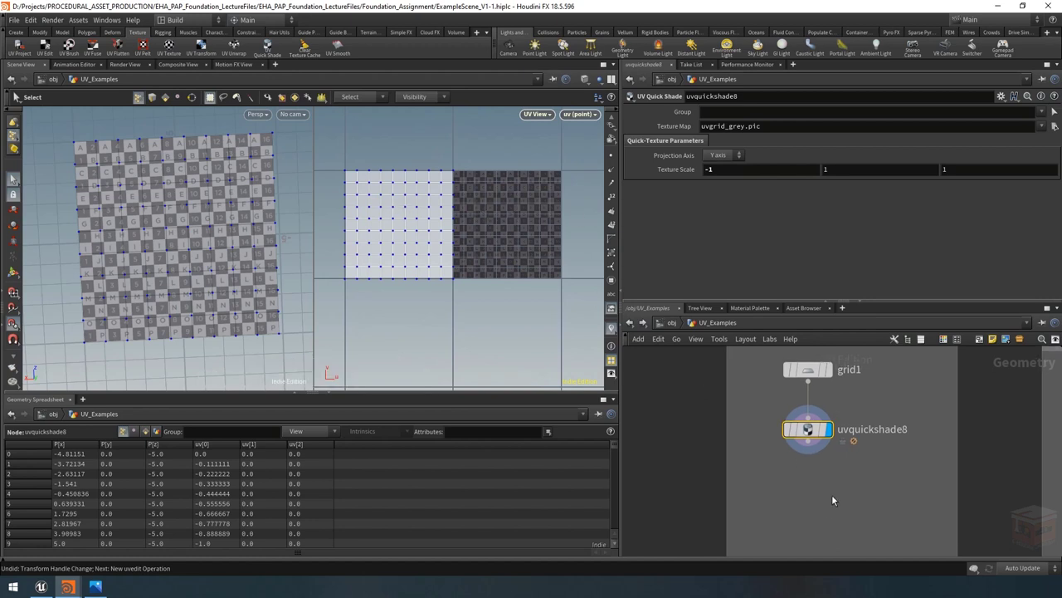
Add a UV Transform node (uvtransform2) below uvquickshade8
key("Tab")
type("uvtrans")
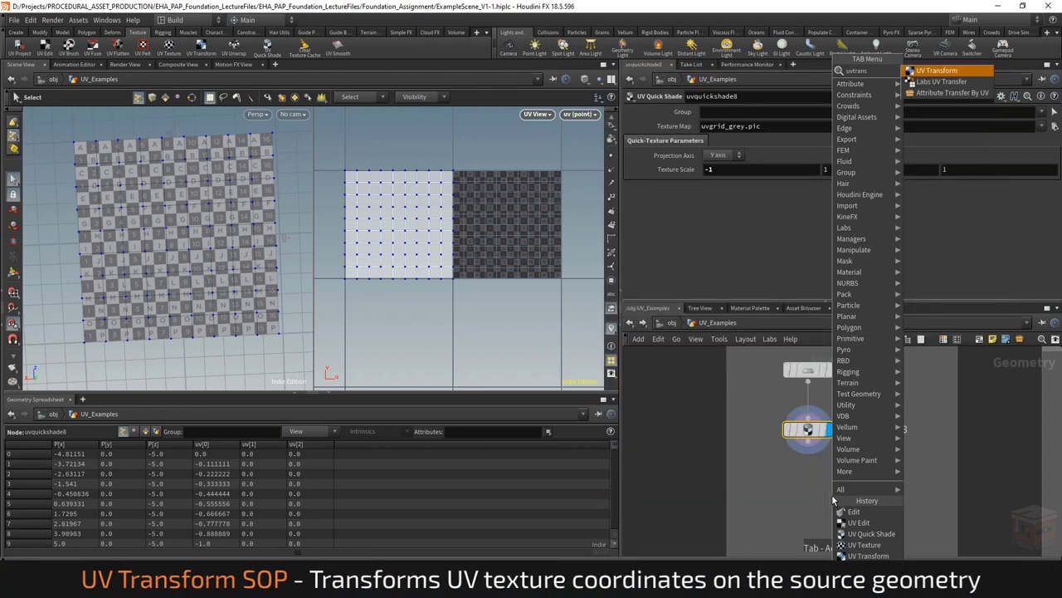
key("Return")
left_click(811, 485)
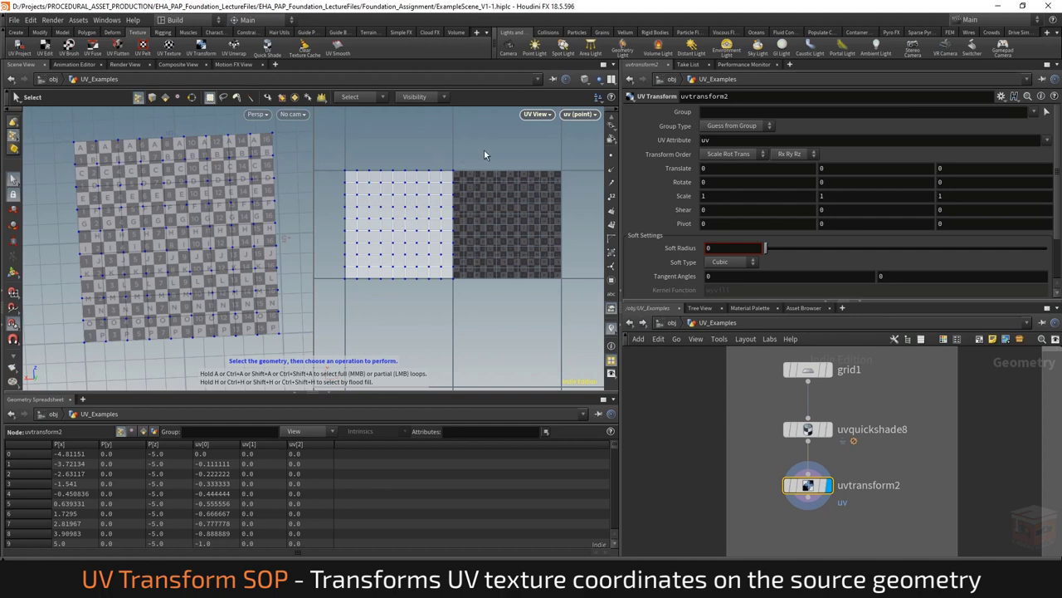
Test-move the UV grid and undo, then delete the unwanted uvedit1 node
left_click_drag(485, 155, 321, 308)
key("t")
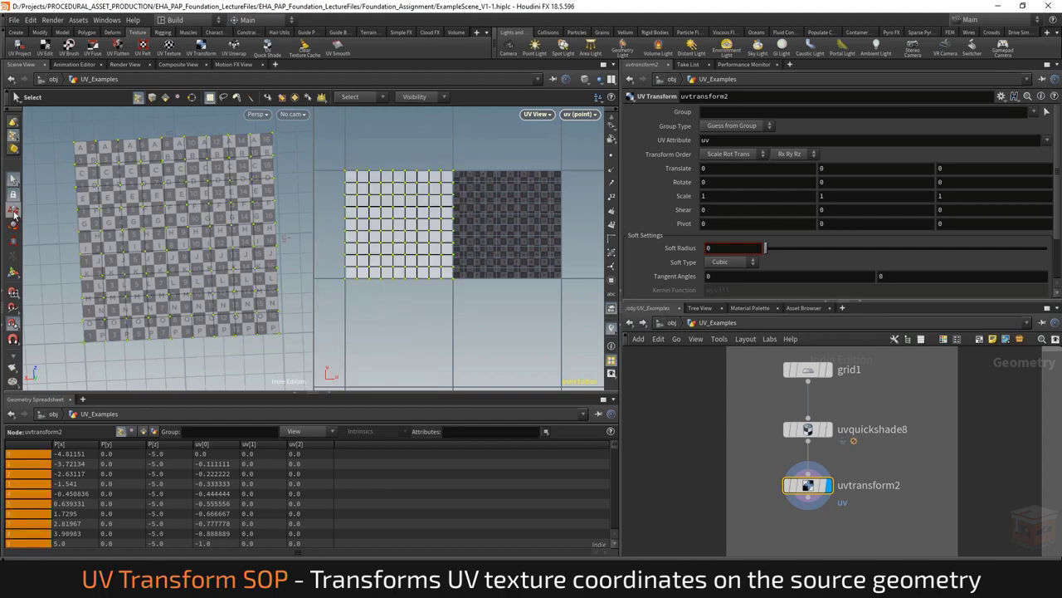
left_click_drag(438, 228, 496, 211)
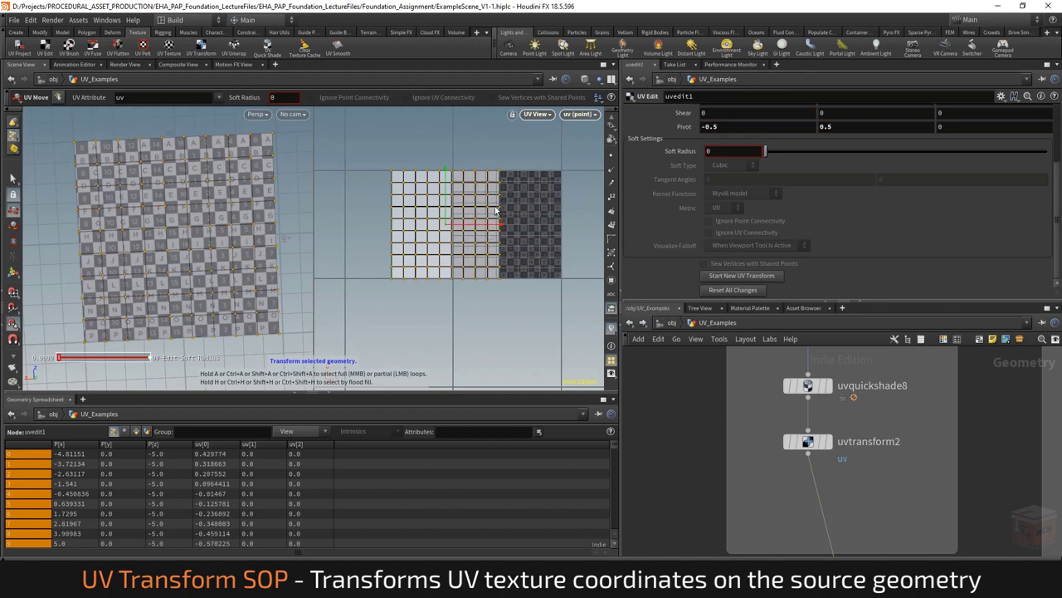
key("ctrl+z")
scroll(928, 512, "down", 2)
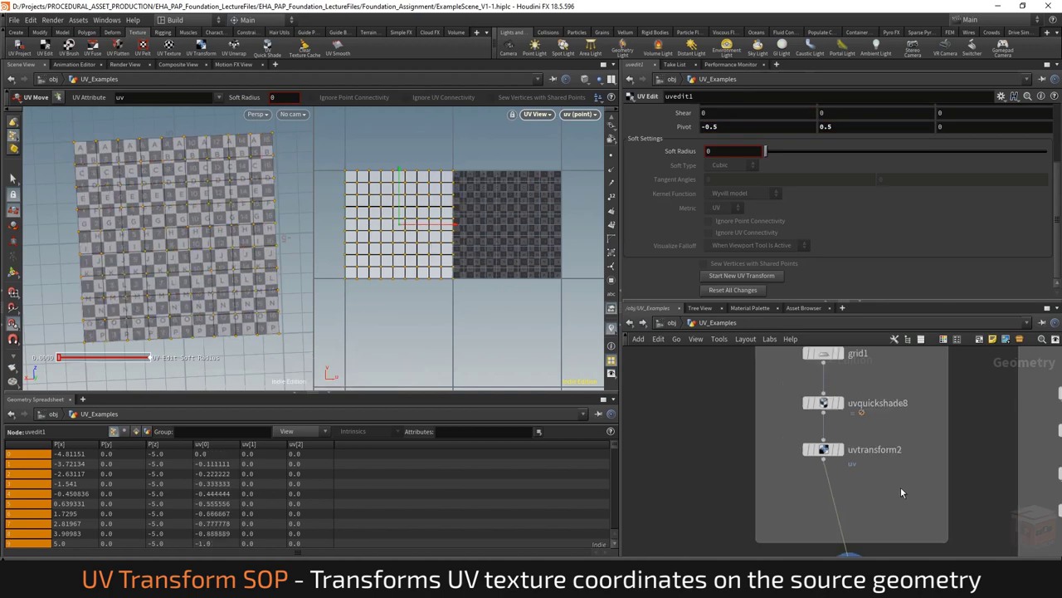
key("Delete")
key("h")
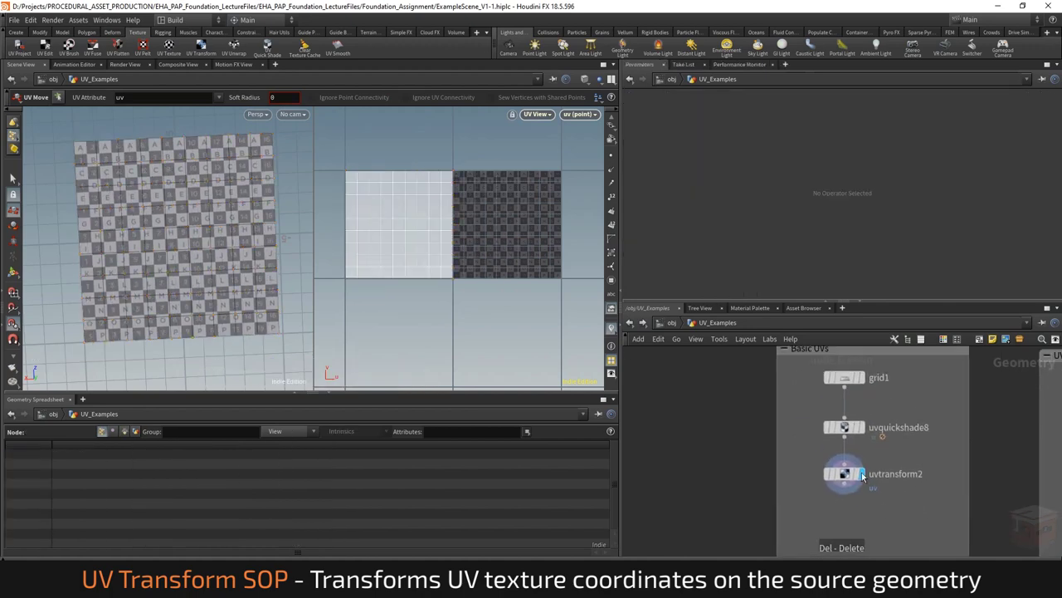
Set uvtransform2's Translate X to 1, shifting the UVs one unit along U
left_click(833, 468)
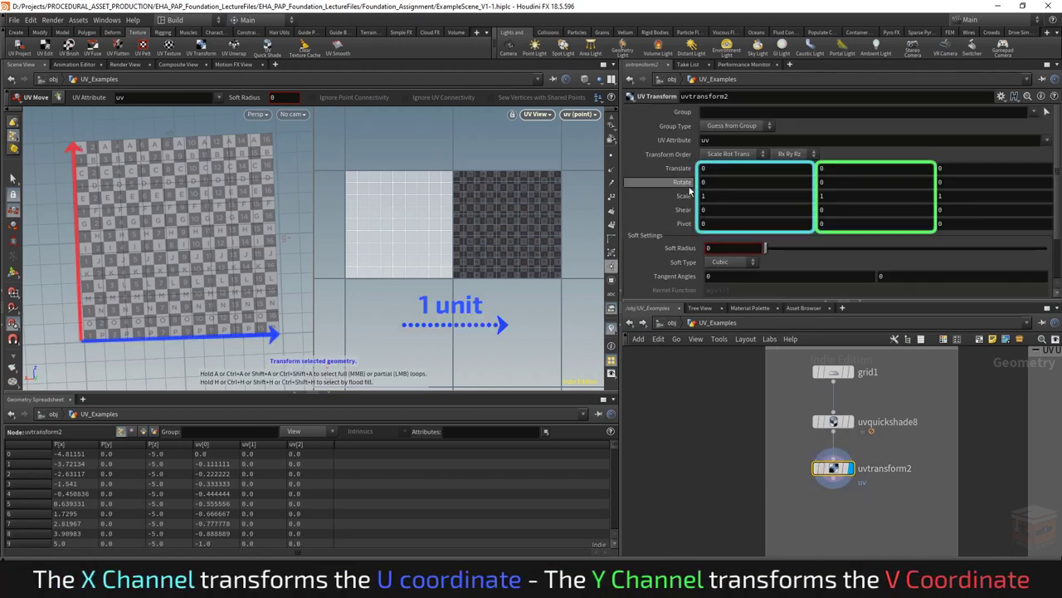
left_click(798, 173)
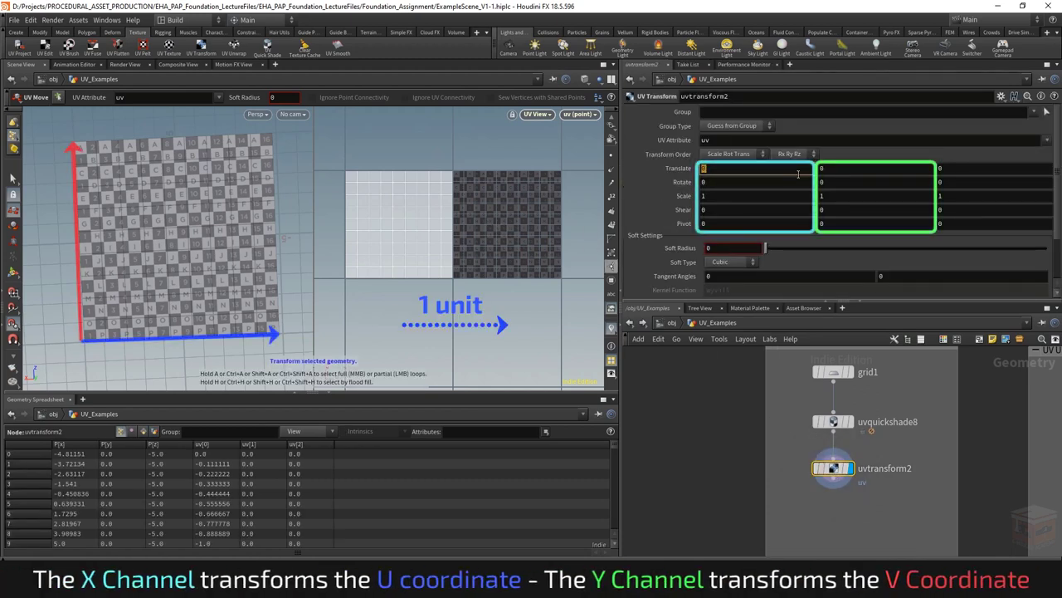
type("1")
key("Return")
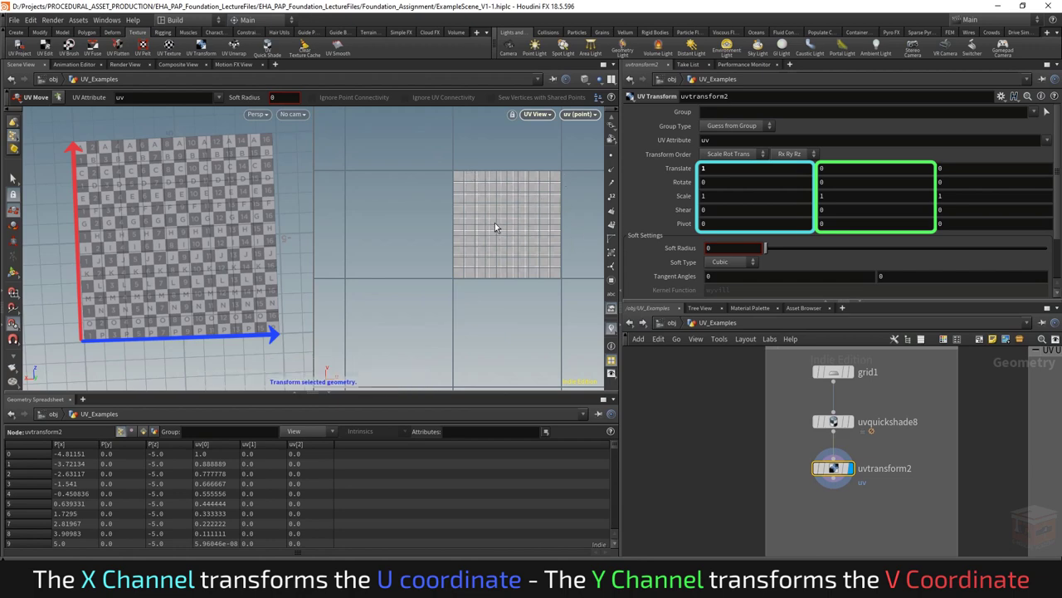
Reframe the network and views, then move the display flag to the Cube node
key("h")
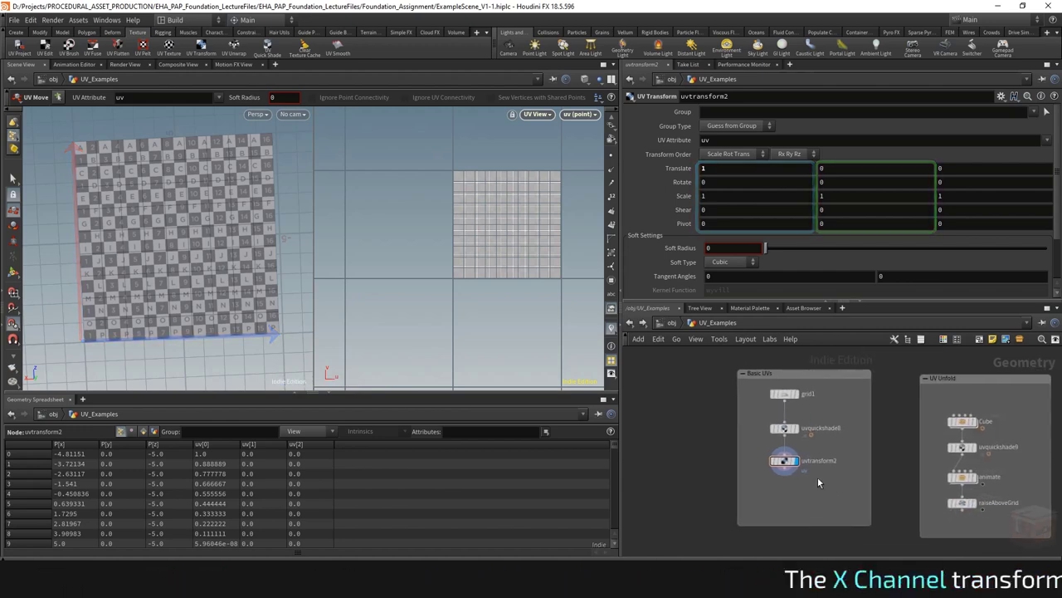
scroll(807, 444, "up", 2)
scroll(817, 446, "down", 3)
middle_click_drag(837, 449, 771, 464)
scroll(815, 495, "up", 3)
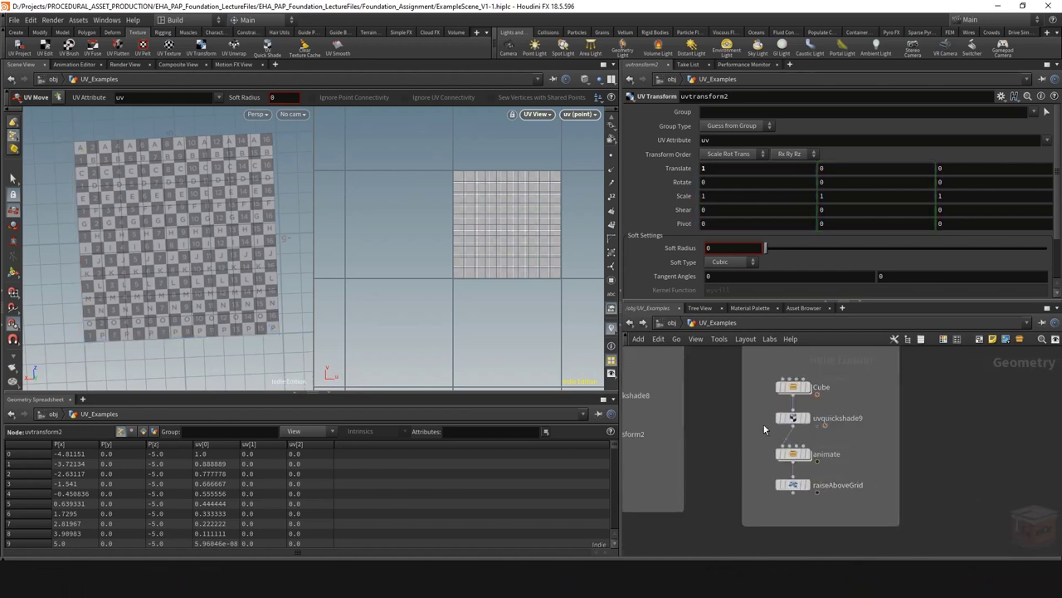
left_click(12, 338)
middle_click_drag(954, 417, 1003, 440)
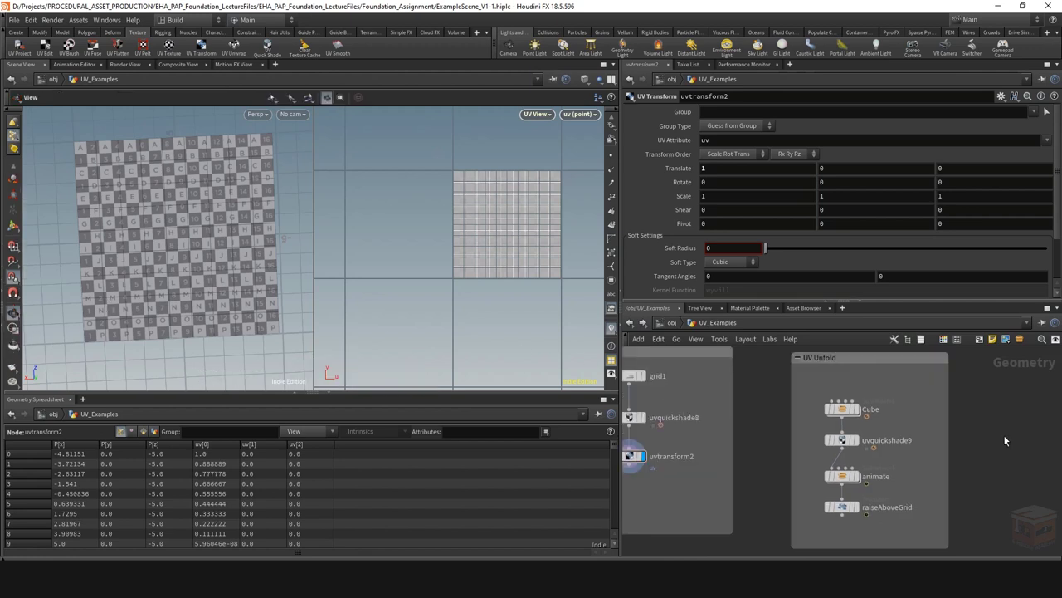
scroll(434, 268, "up", 2)
middle_click_drag(434, 268, 448, 263)
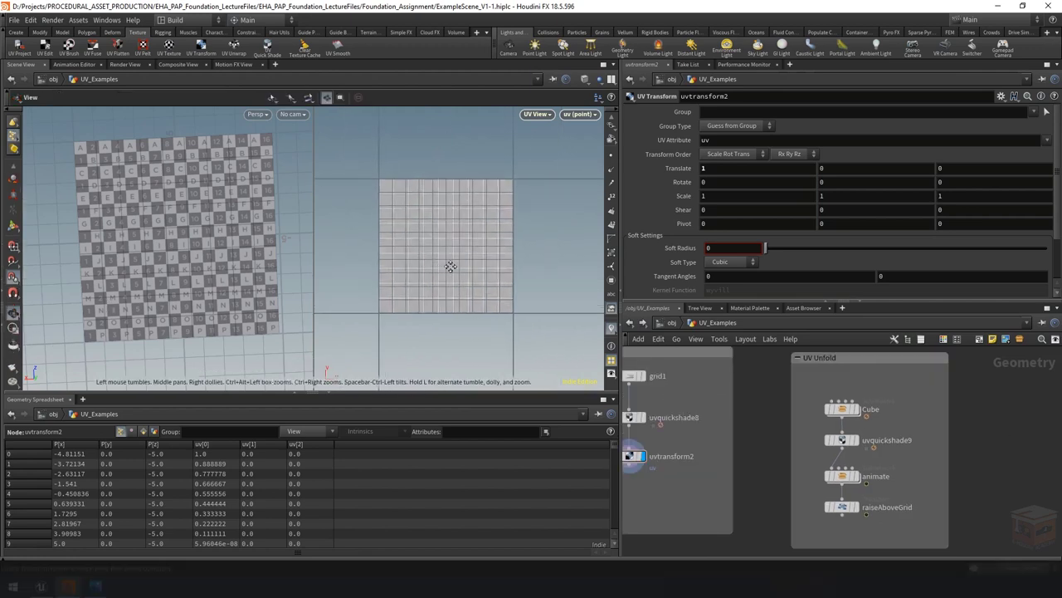
left_click_drag(231, 252, 202, 219)
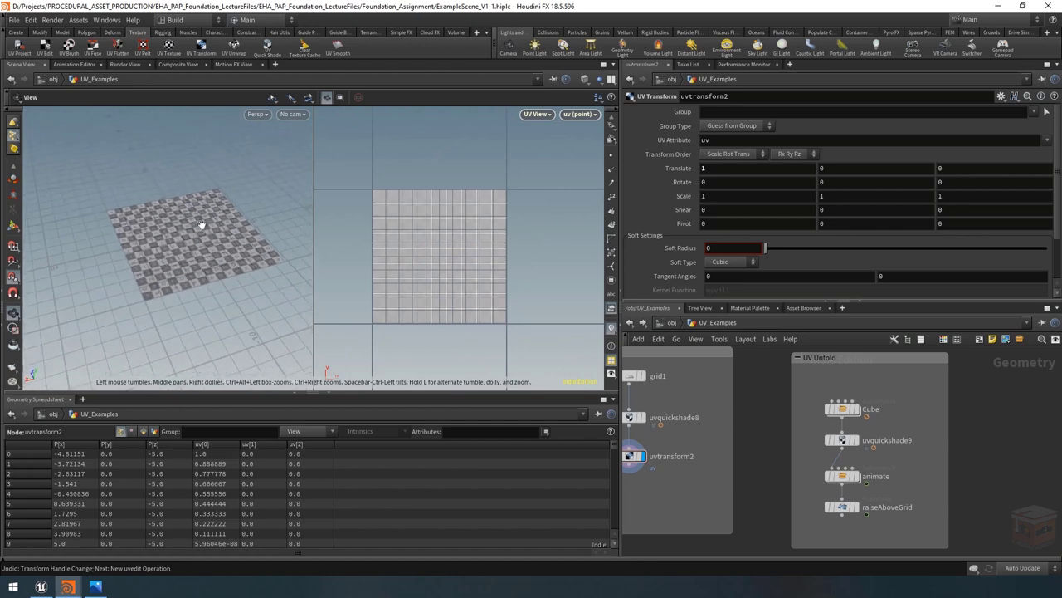
middle_click_drag(180, 232, 154, 244)
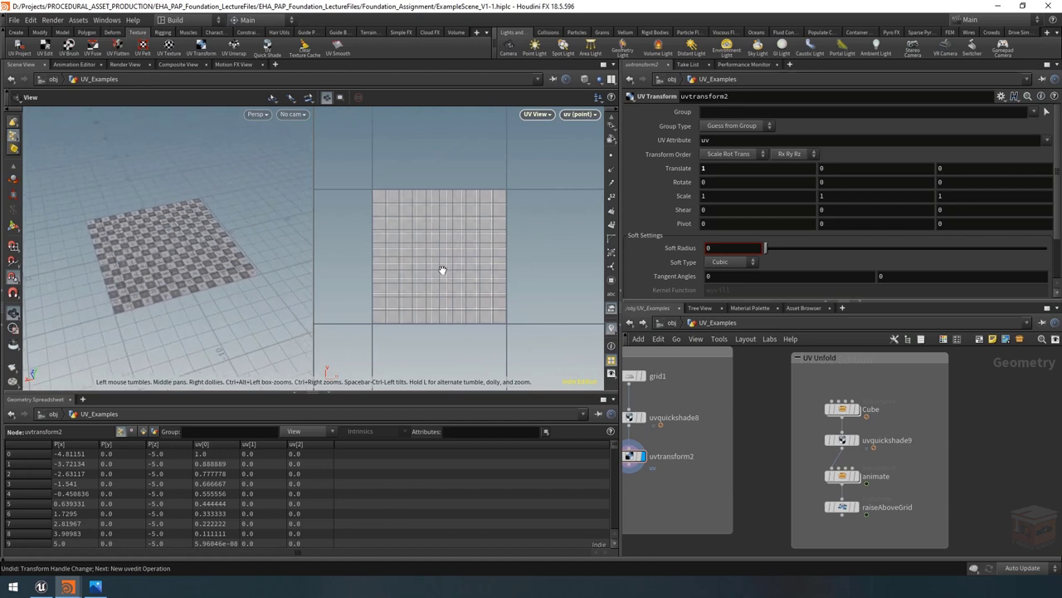
middle_click_drag(911, 467, 908, 452)
left_click(854, 393)
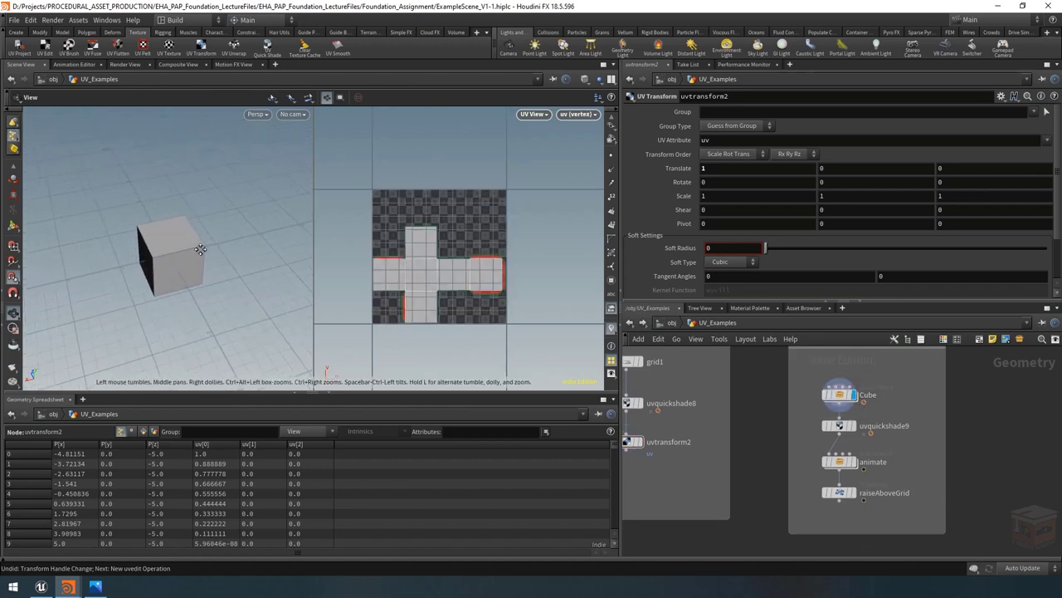
Display the cube textured by uvquickshade9's uvgrid_grey.pic, orbit it, then select the animate node
scroll(857, 431, "up", 3)
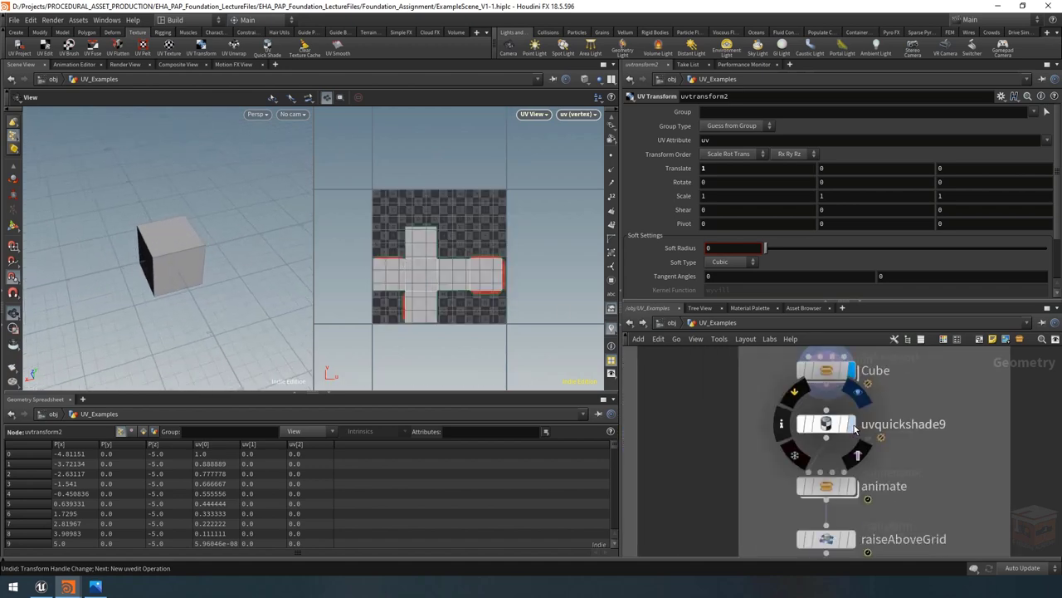
left_click(855, 425)
left_click(828, 424)
scroll(174, 239, "up", 5)
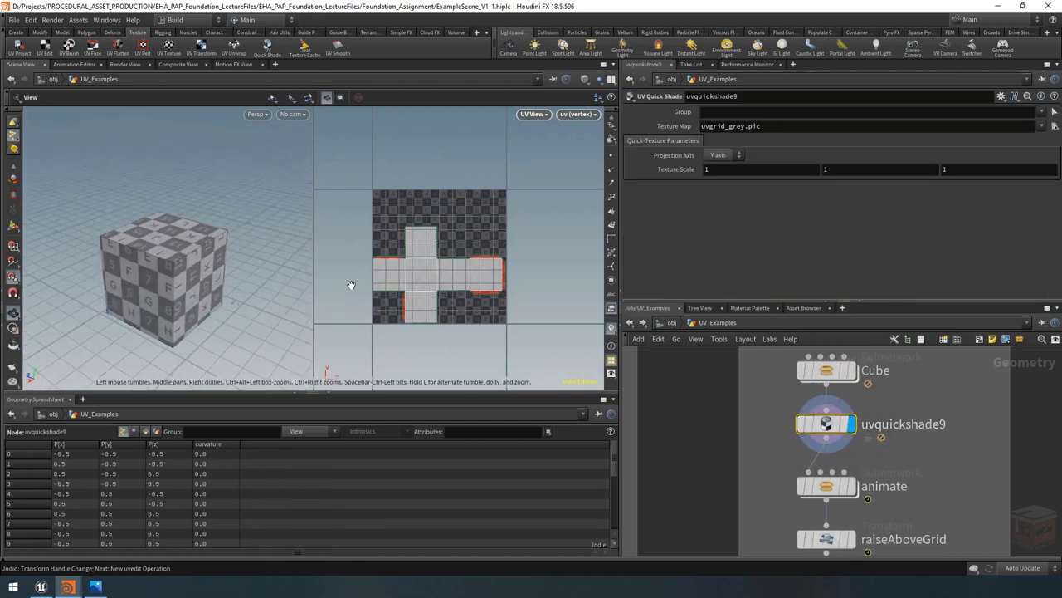
scroll(493, 249, "up", 3)
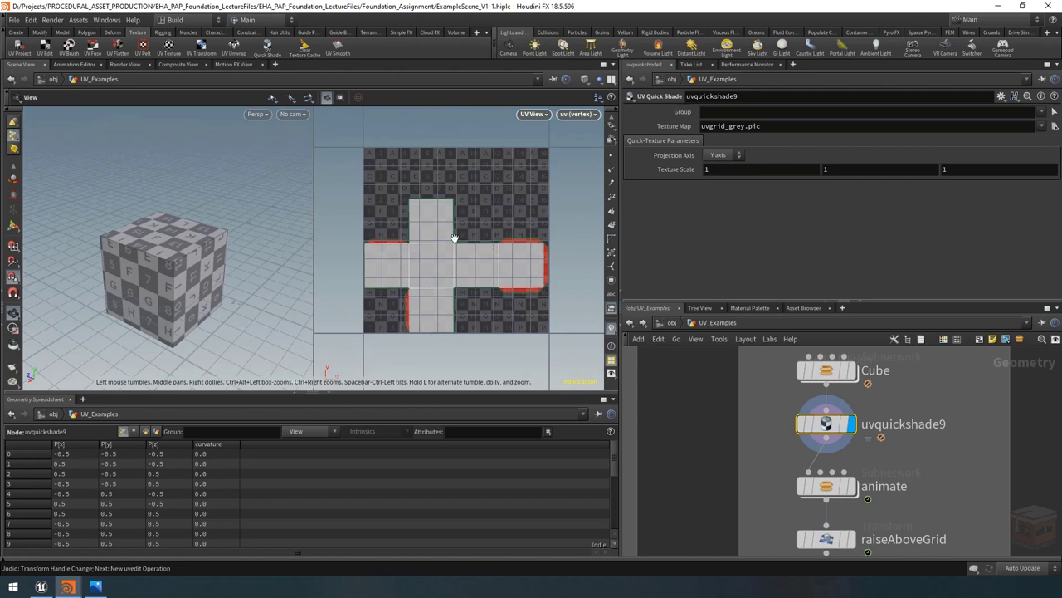
scroll(931, 428, "down", 2)
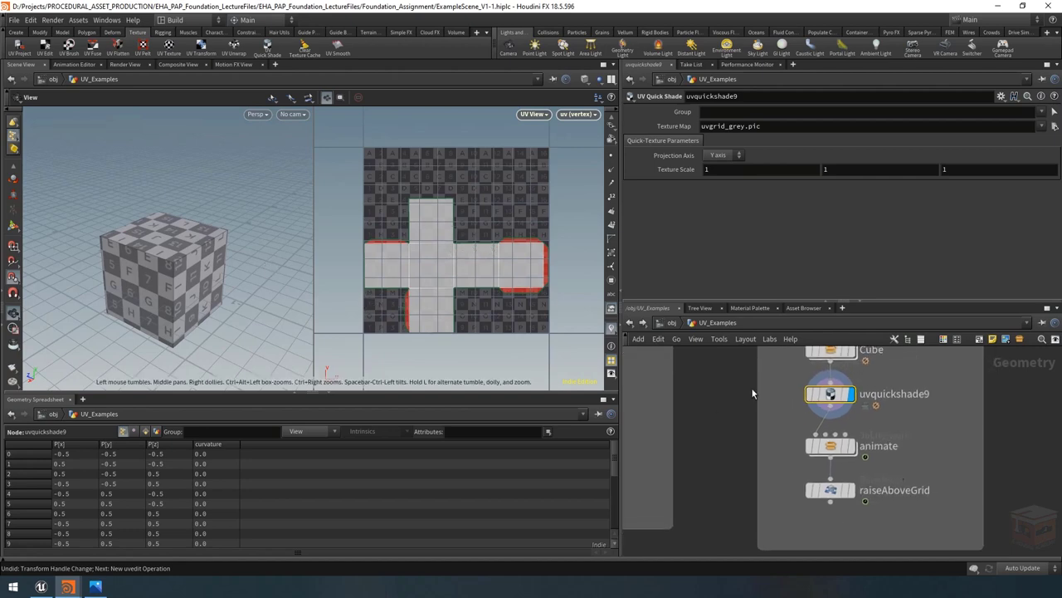
left_click_drag(123, 252, 183, 252)
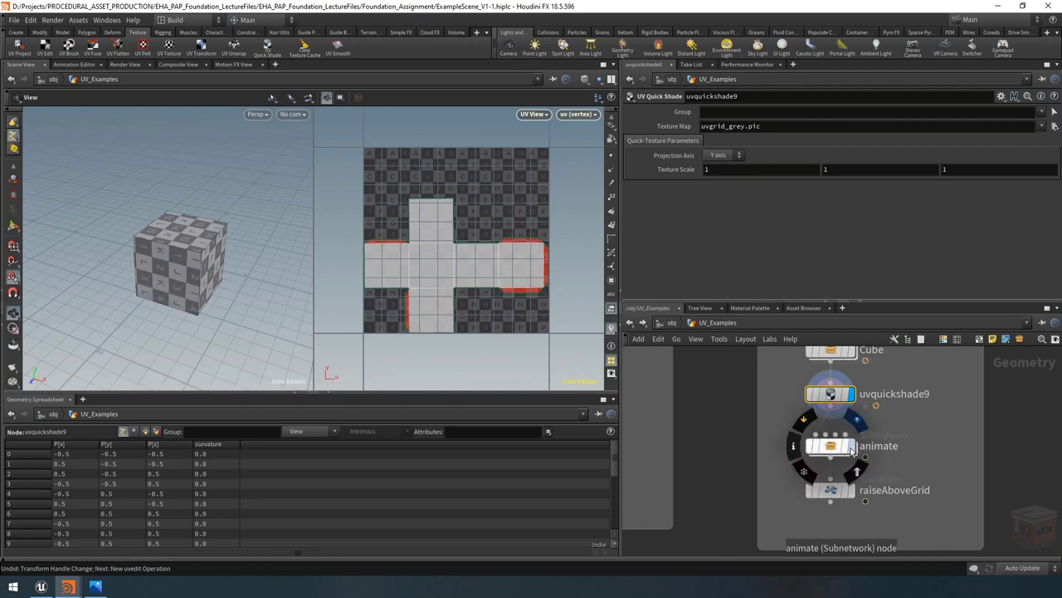
left_click(830, 447)
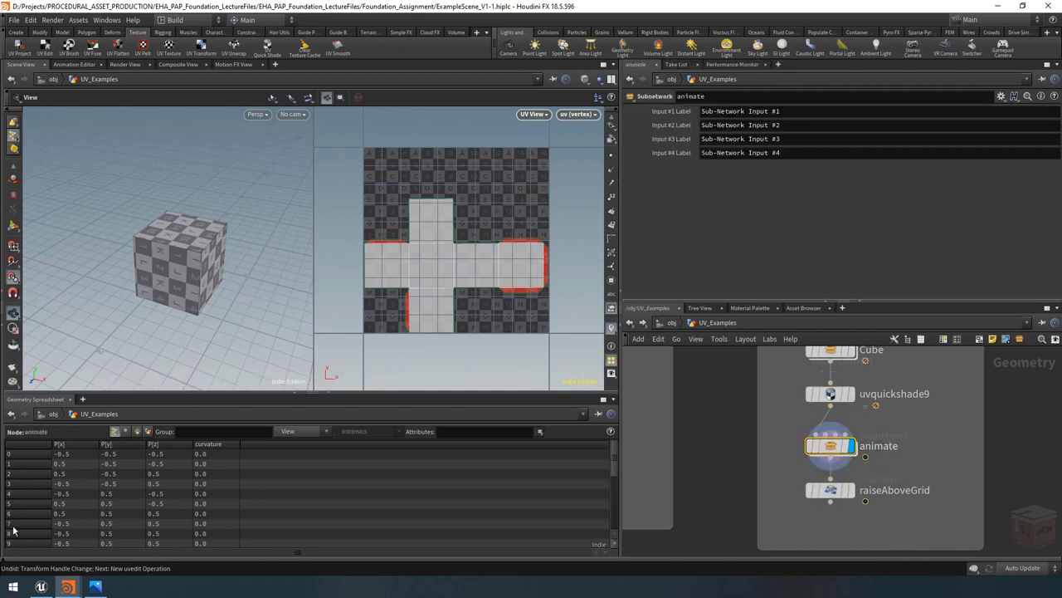
Expand the timeline and scrub it back and forth, orbiting as the cube unfolds into a cross
left_click(29, 554)
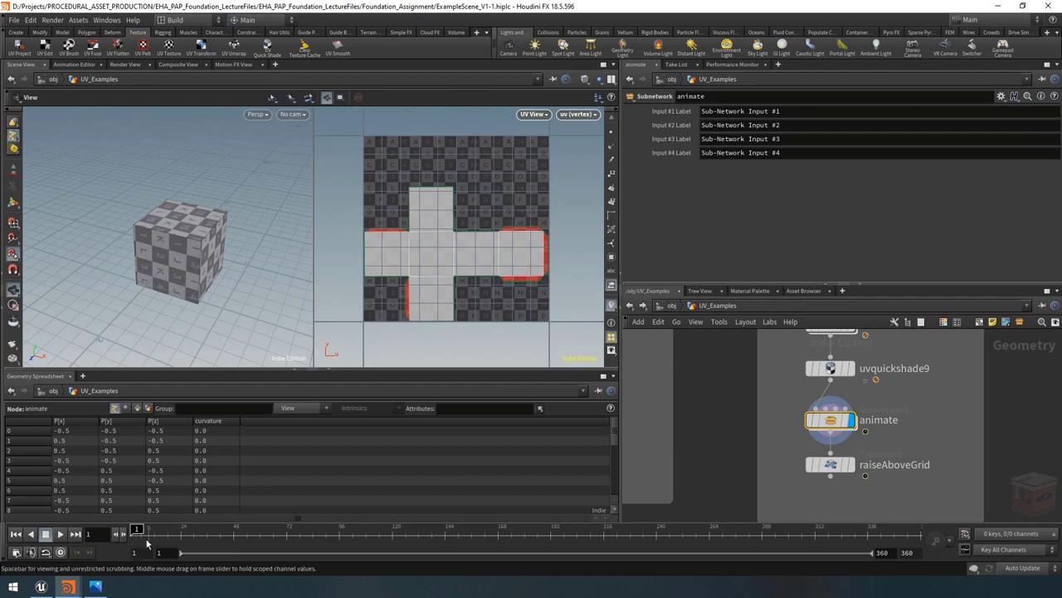
left_click_drag(138, 529, 678, 558)
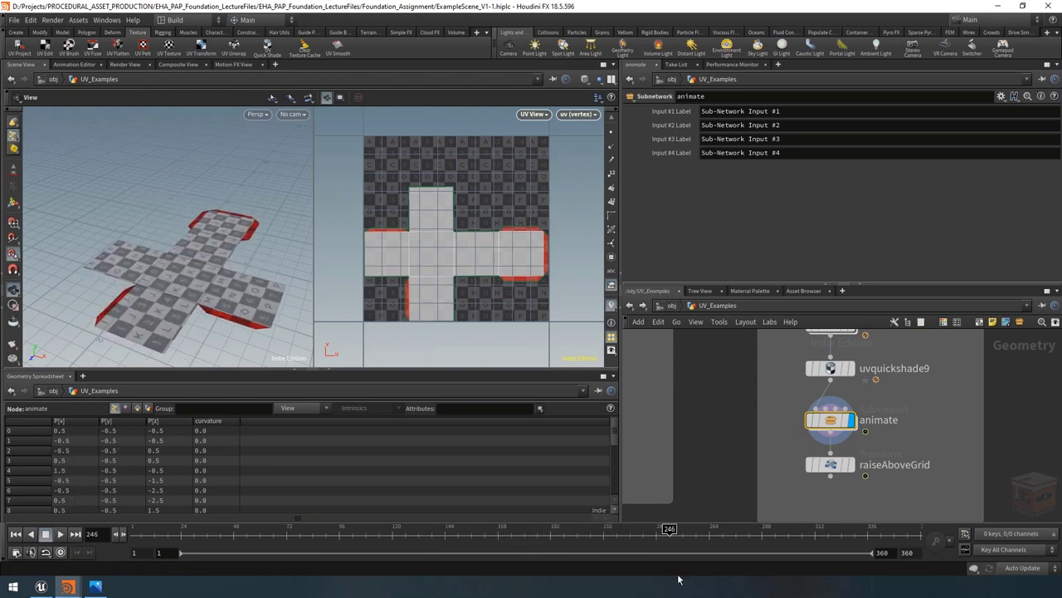
left_click_drag(243, 240, 192, 255)
scroll(204, 249, "up", 2)
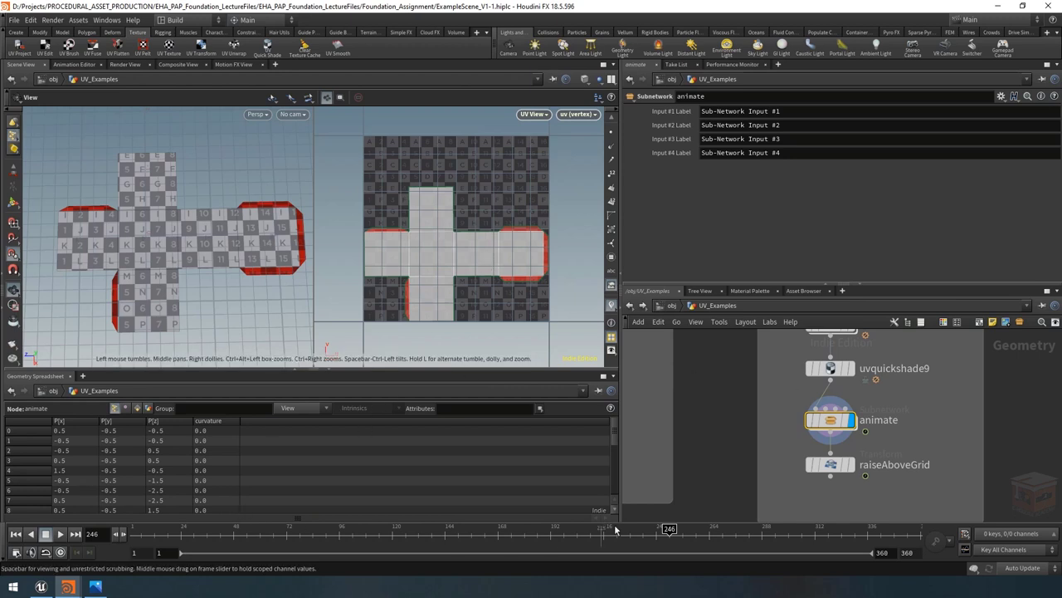
left_click_drag(668, 528, 287, 534)
mouse_move(335, 541)
left_mouse_down()
mouse_move(547, 560)
mouse_move(678, 556)
left_mouse_up()
left_click_drag(242, 270, 34, 262)
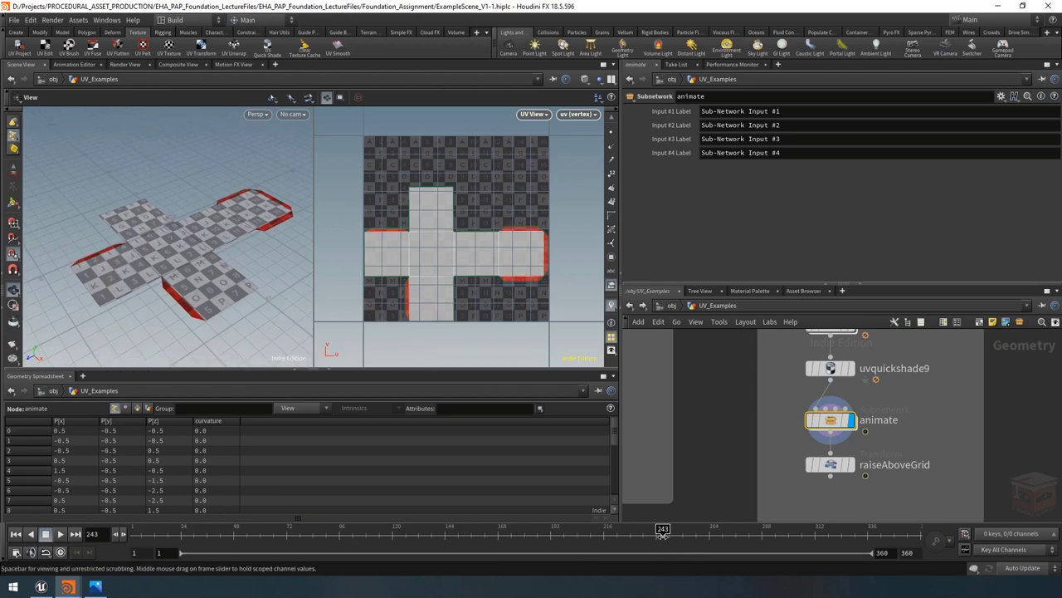
left_click_drag(662, 534, 137, 531)
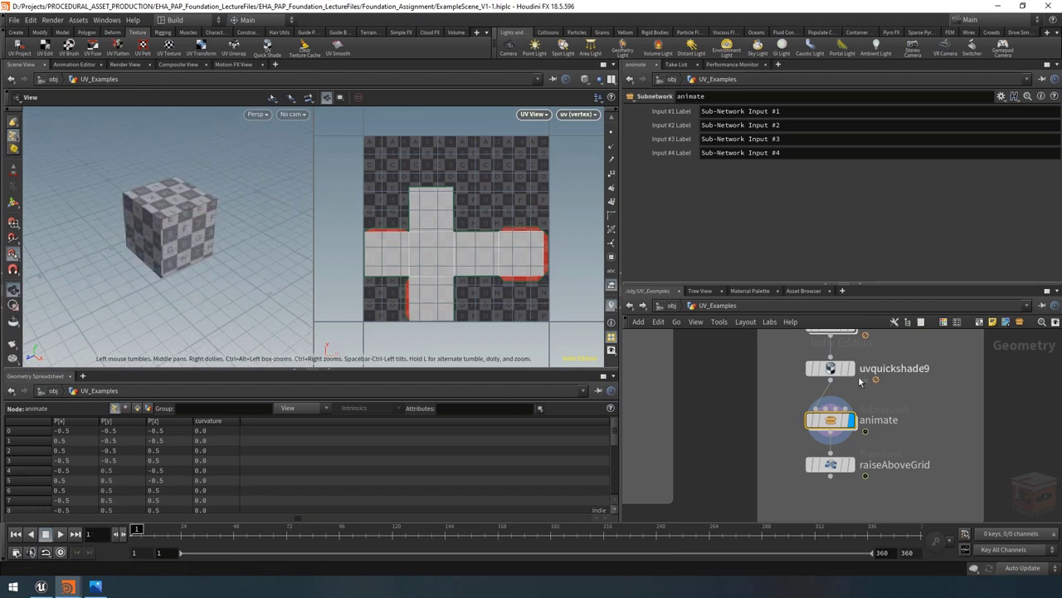
Set uvquickshade9's Texture Map to Tiling_GraniteFloorTiles_BaseColor.png and orbit the granite cube
left_click(832, 370)
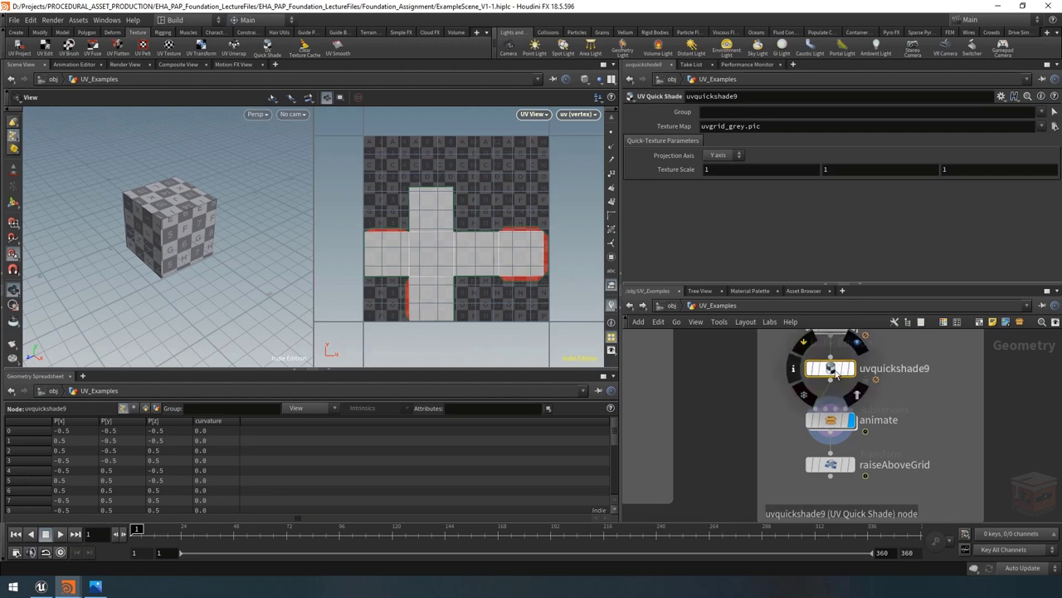
left_click(1054, 126)
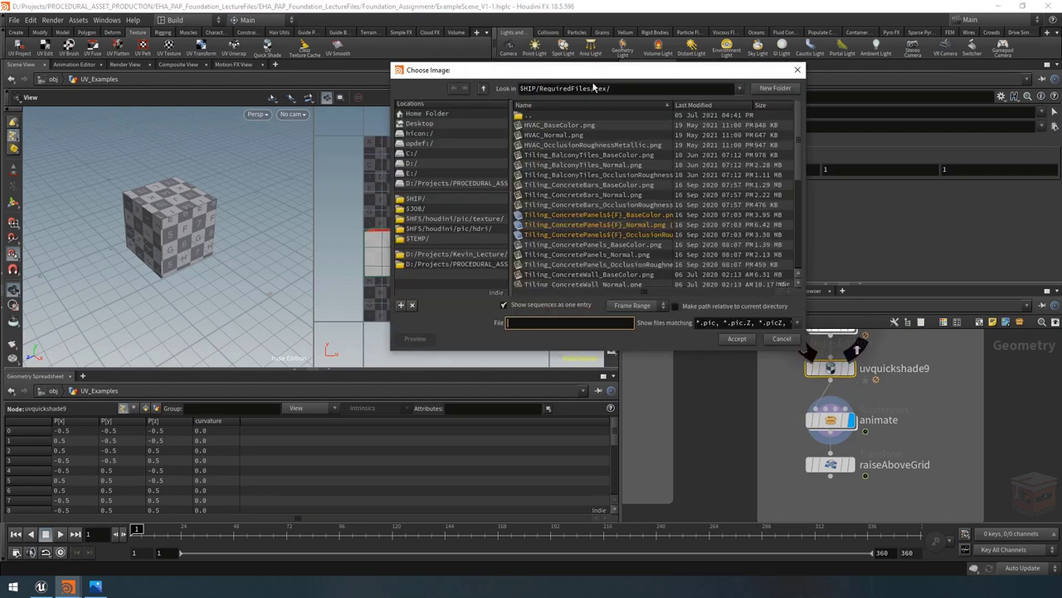
scroll(618, 176, "down", 4)
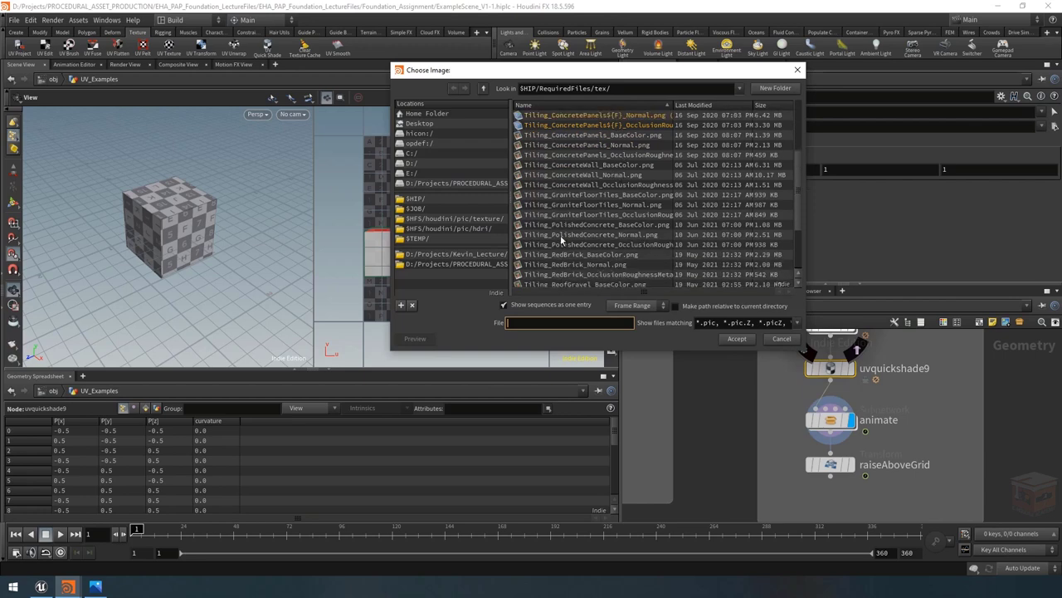
left_click(618, 196)
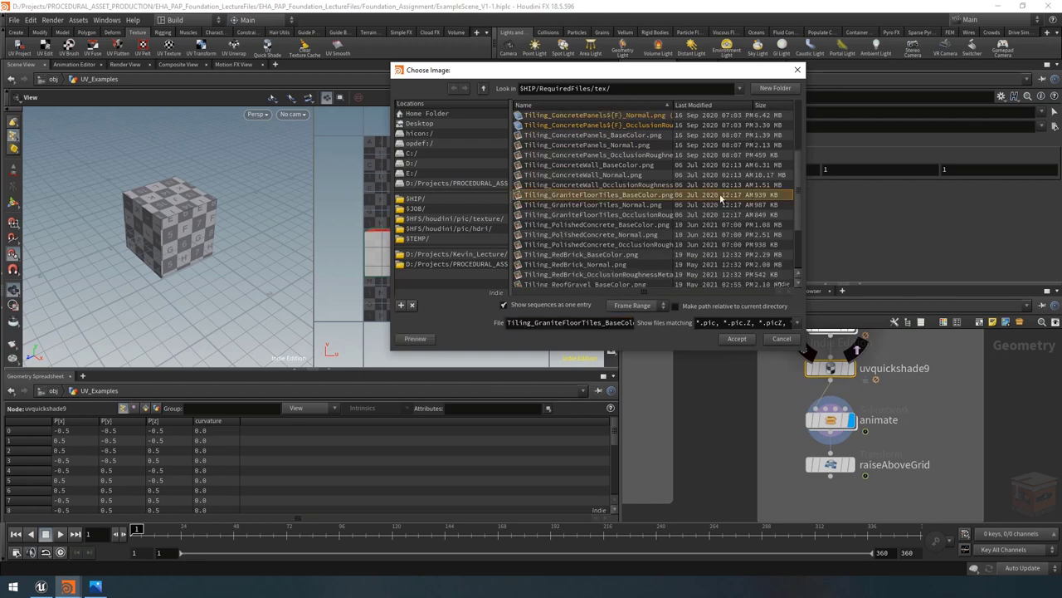
left_click(738, 339)
left_click_drag(174, 222, 241, 233)
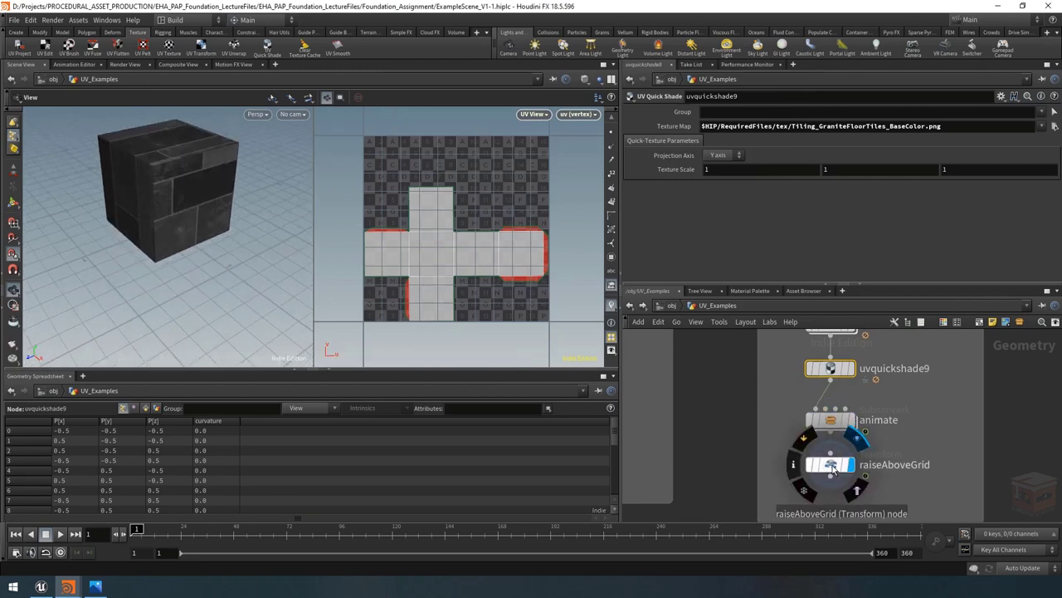
left_click(852, 470)
left_click_drag(171, 193, 183, 205)
left_click_drag(144, 239, 194, 247)
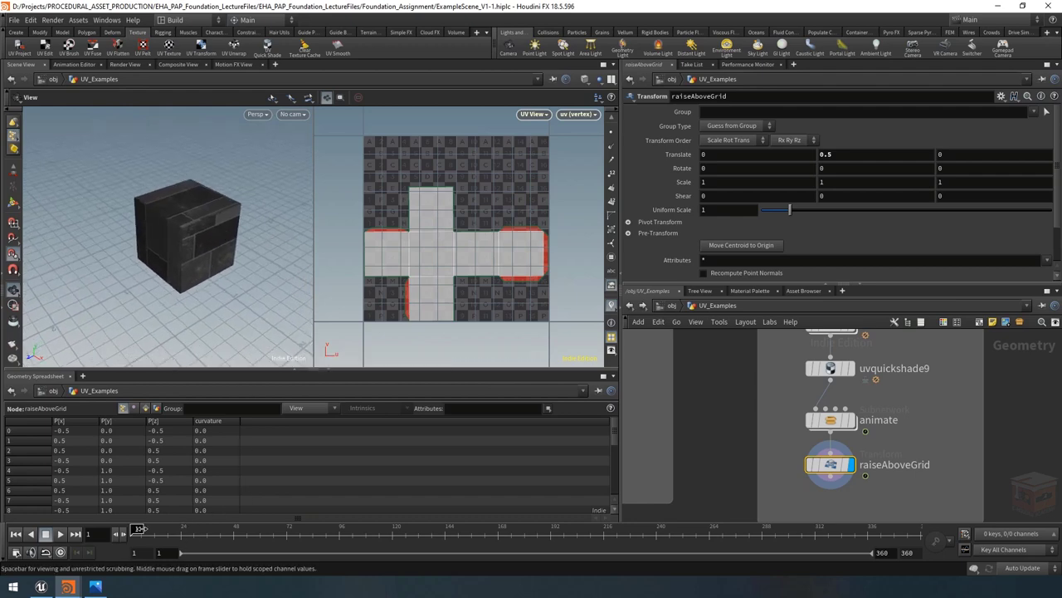
left_click_drag(141, 529, 689, 594)
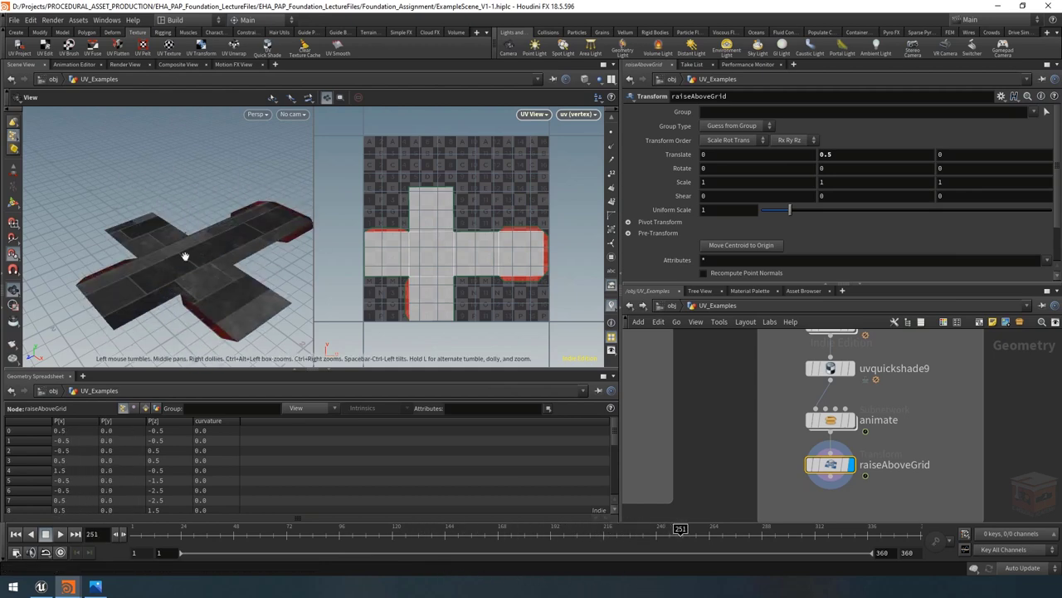
left_click_drag(278, 264, 204, 247)
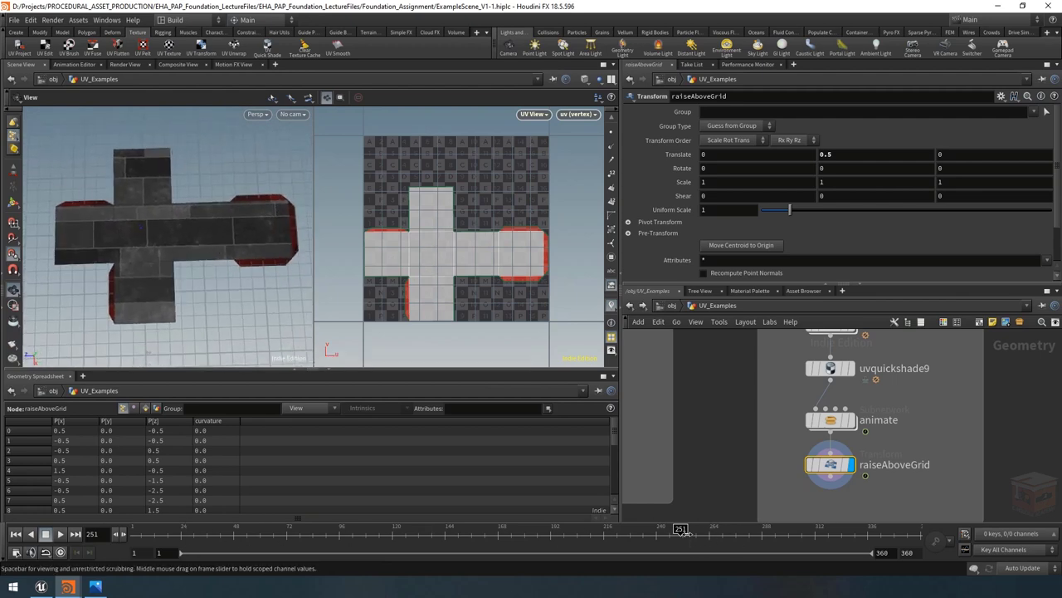
left_click_drag(674, 532, 137, 536)
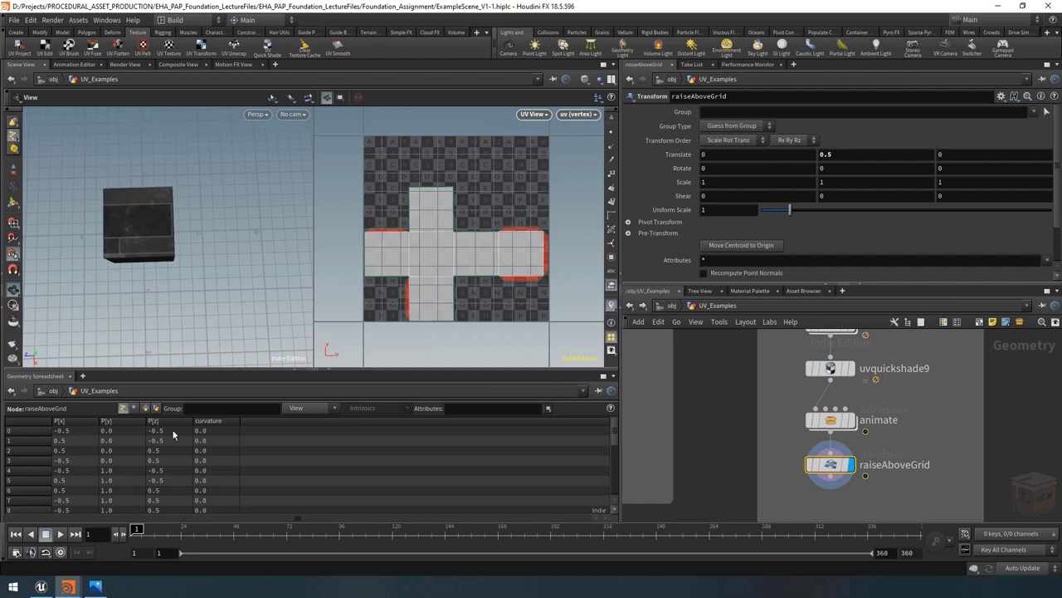
left_click_drag(139, 235, 454, 219)
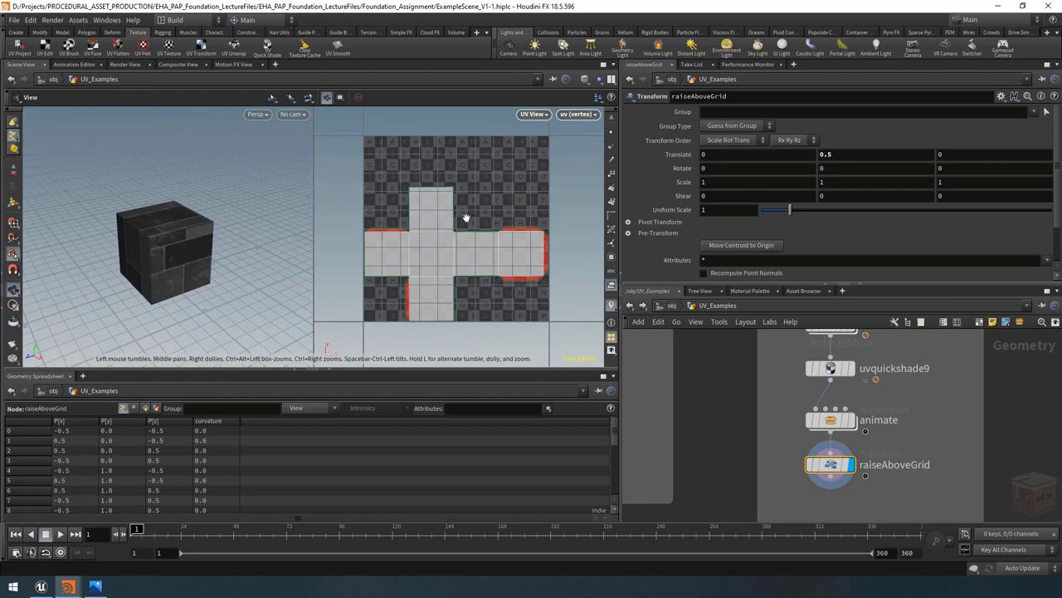
View the granite texture in Photos, then set the left viewport to the UV view
left_click(96, 586)
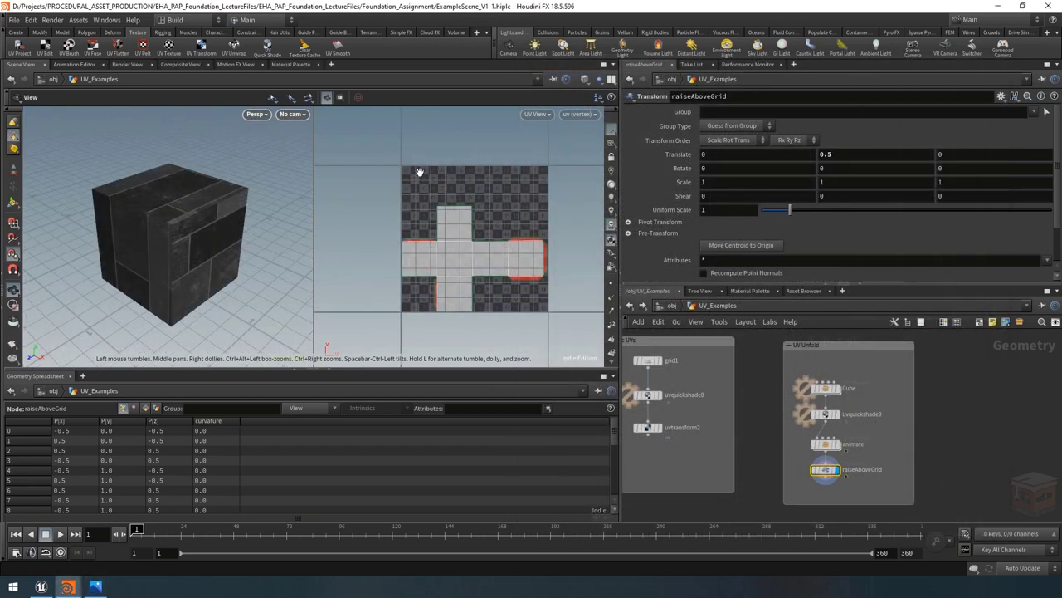
left_click(253, 114)
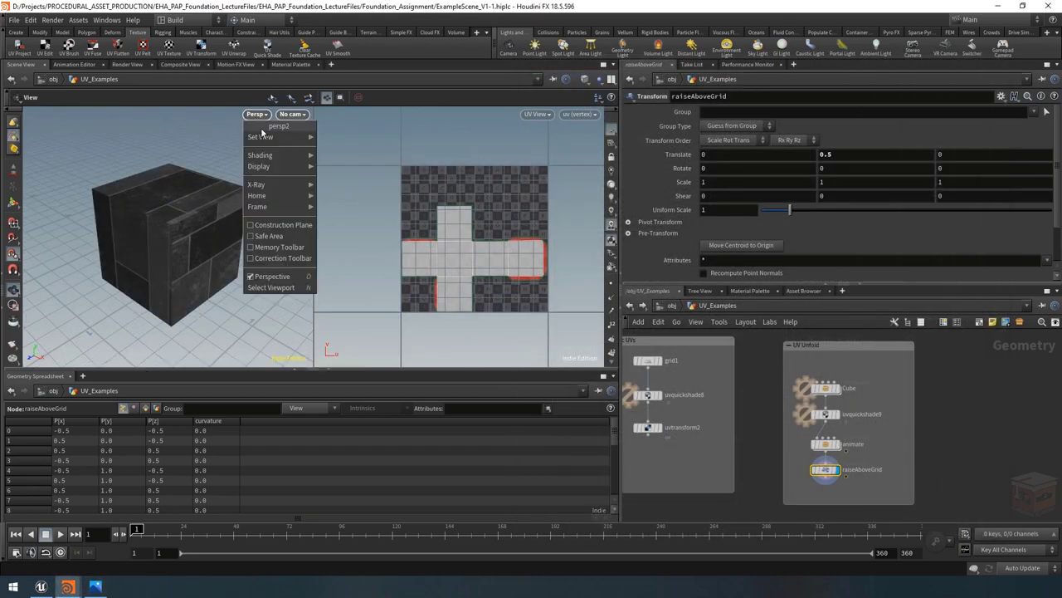
mouse_move(264, 137)
left_click(342, 182)
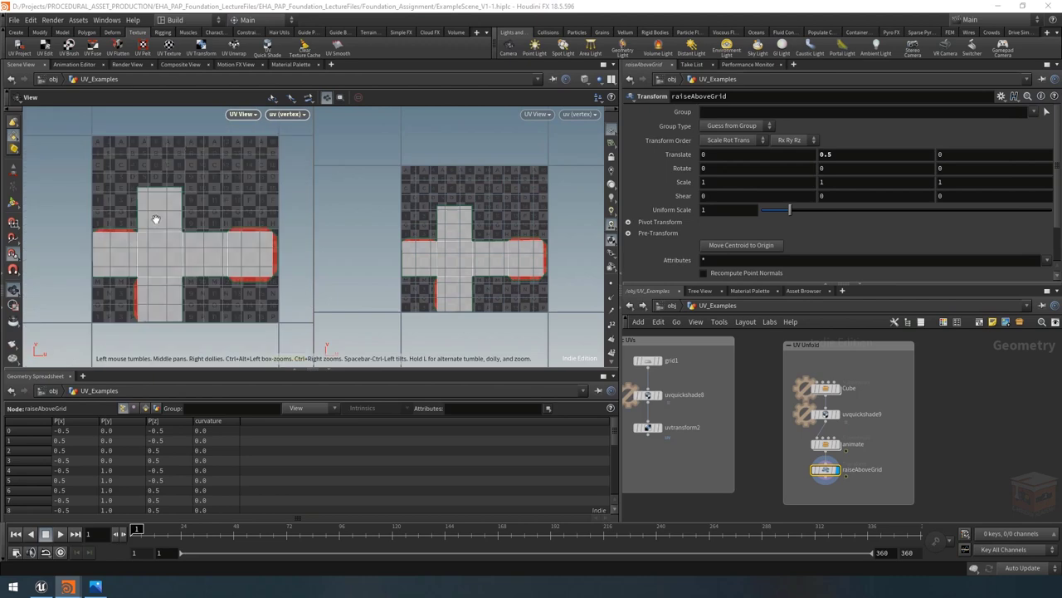
Set the right viewport to Perspective and frame the folded cube
left_click(537, 115)
mouse_move(552, 137)
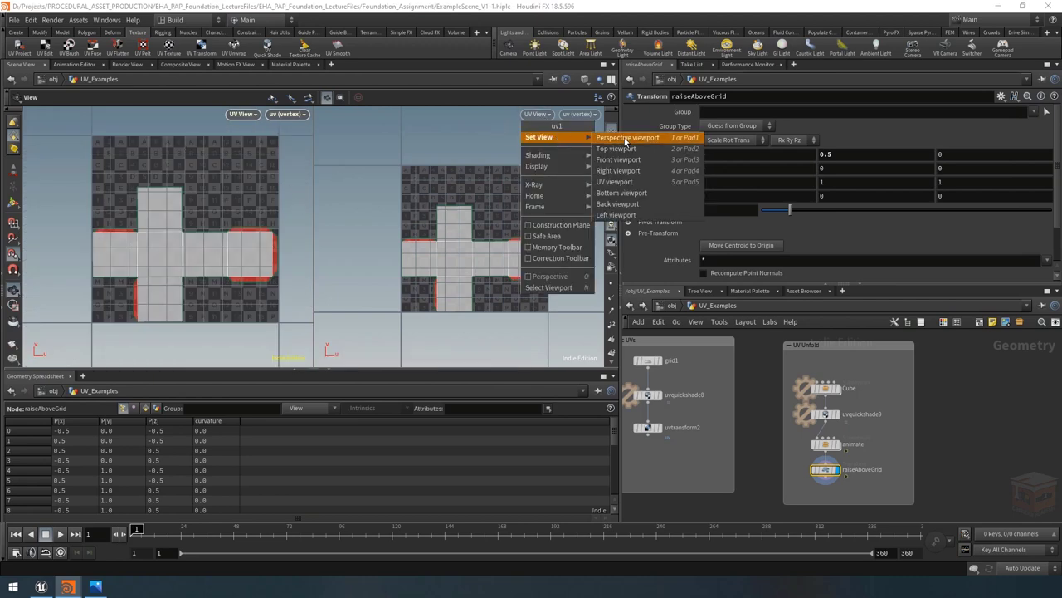
left_click(626, 138)
key("g")
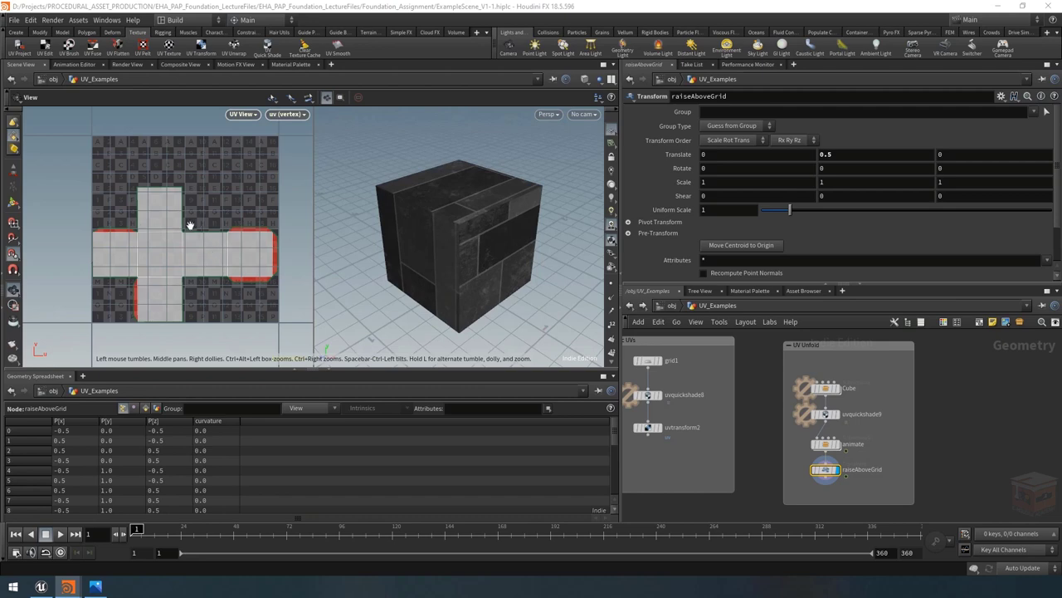
Display testgeometry_rubbertoy1, orbit closer to it, and bring up its node menu
scroll(877, 403, "down", 5)
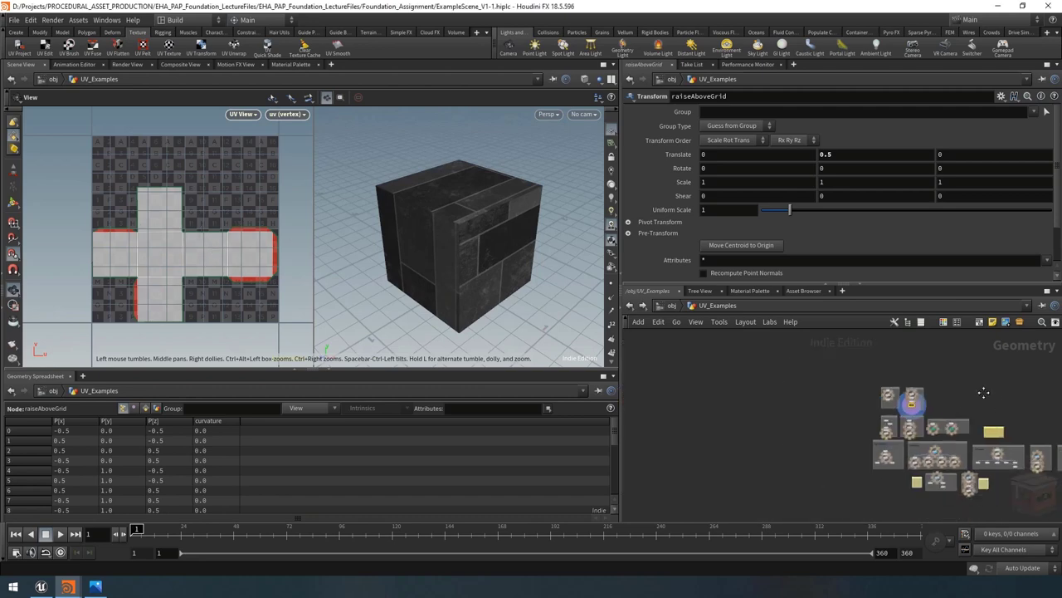
scroll(985, 423, "up", 10)
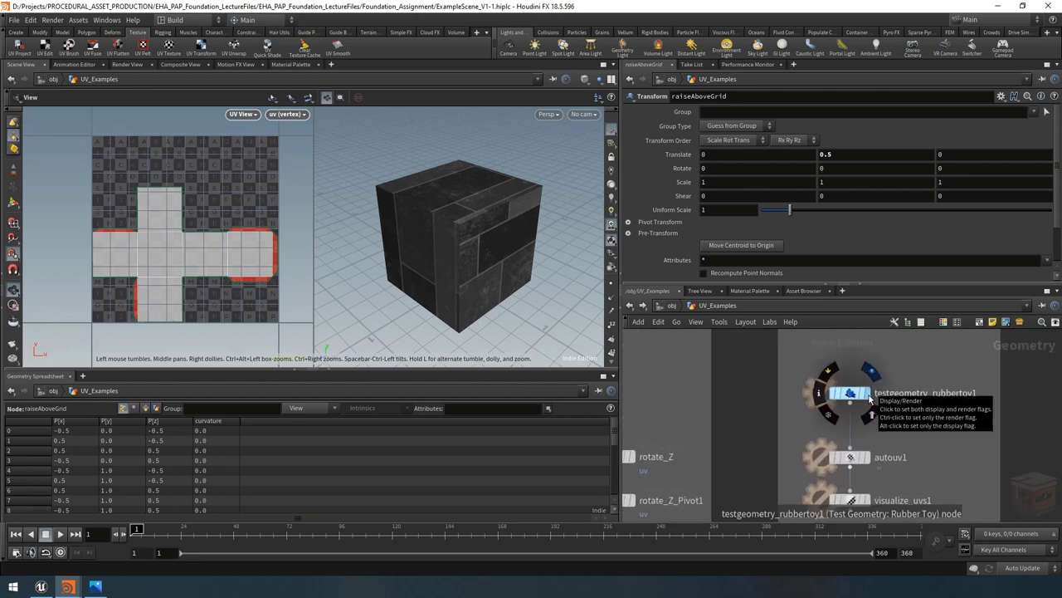
left_click(865, 395)
scroll(471, 283, "up", 3)
left_click_drag(473, 290, 477, 249)
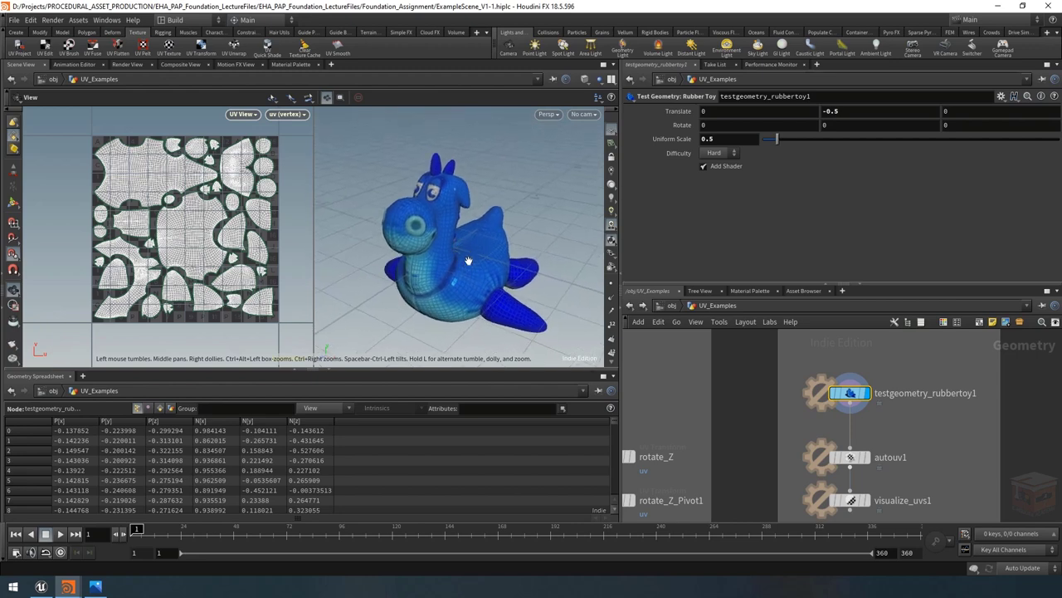
mouse_move(850, 397)
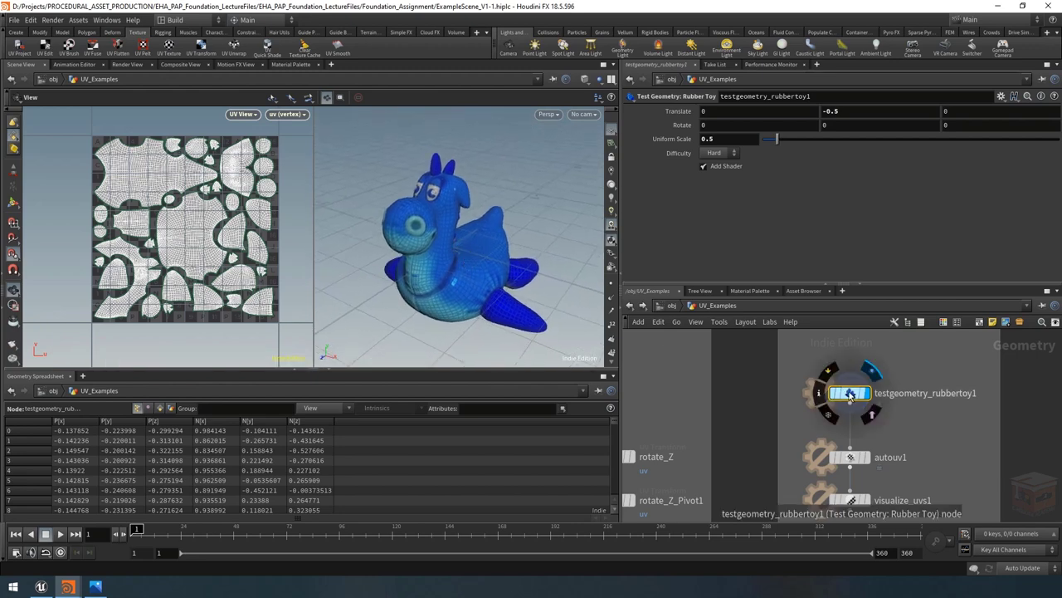
right_click(850, 398)
Confirm the rubber toy's first Extra Files entry is toylowres.jpg, then close its type properties
left_click(887, 571)
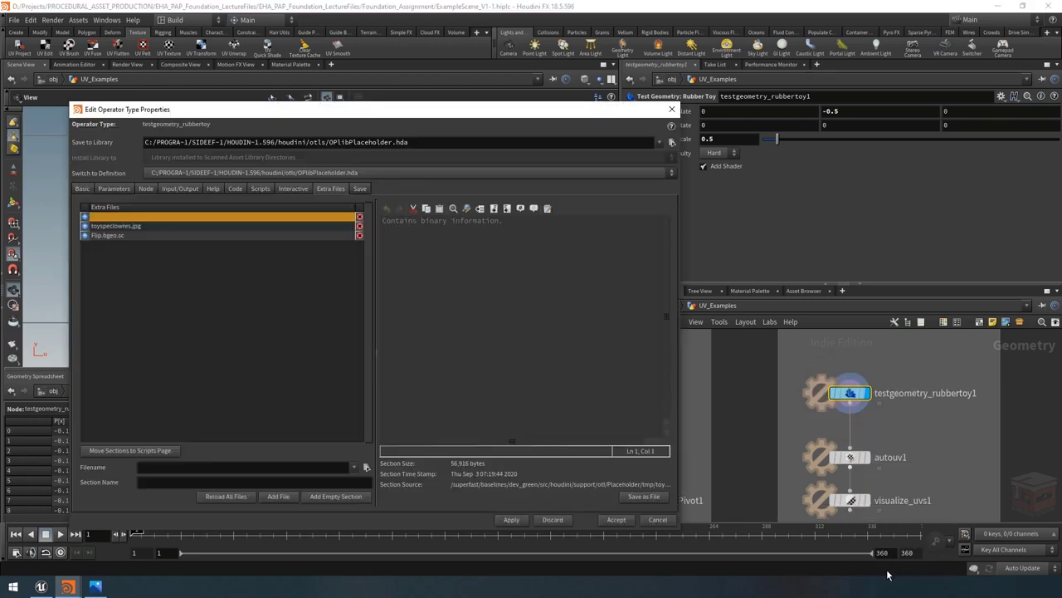
left_click_drag(383, 110, 533, 86)
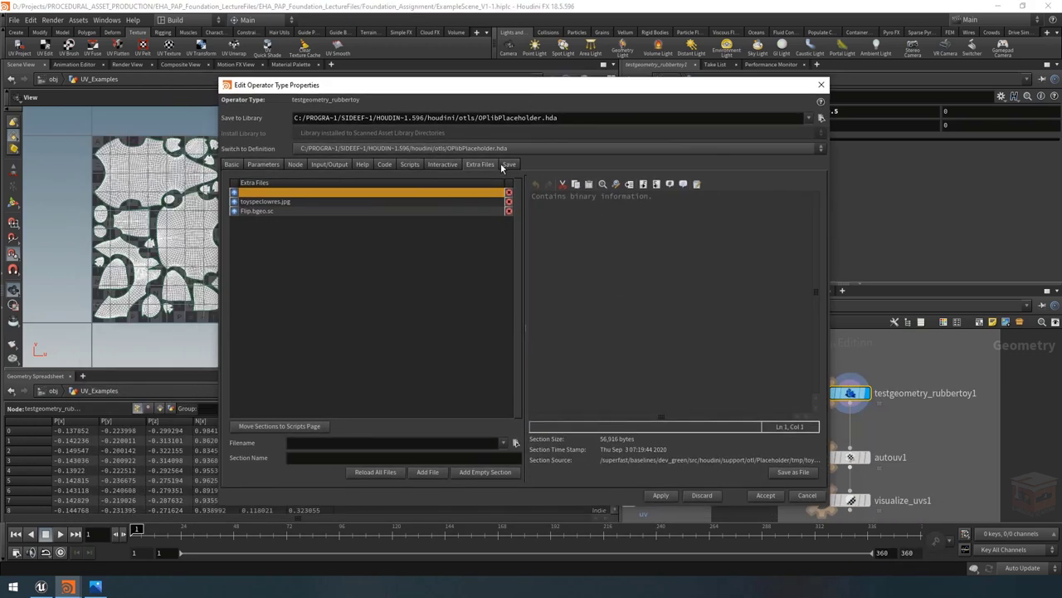
double_click(259, 194)
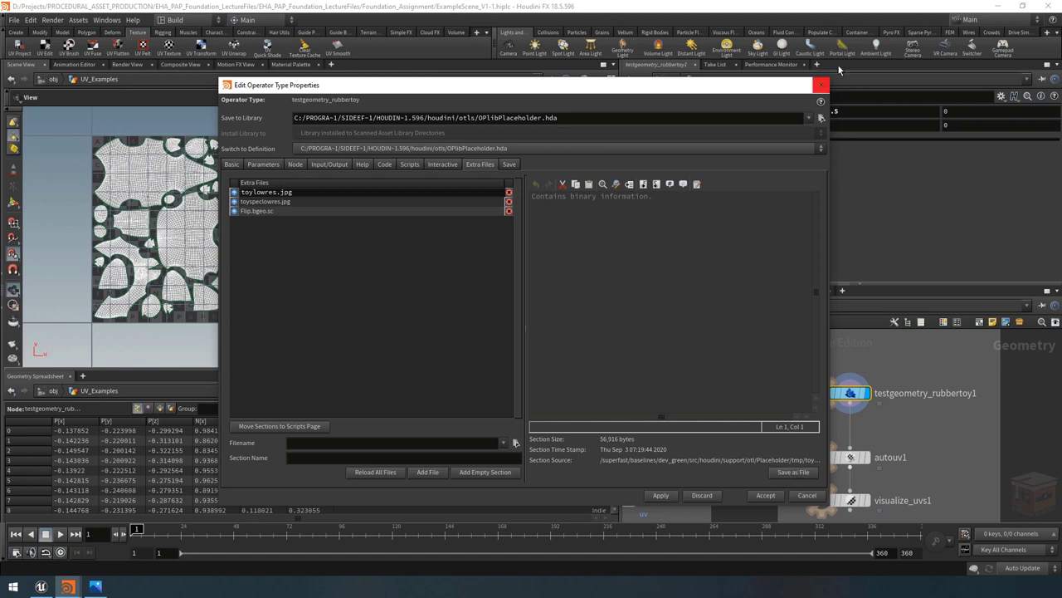
left_click(821, 85)
scroll(770, 379, "down", 3)
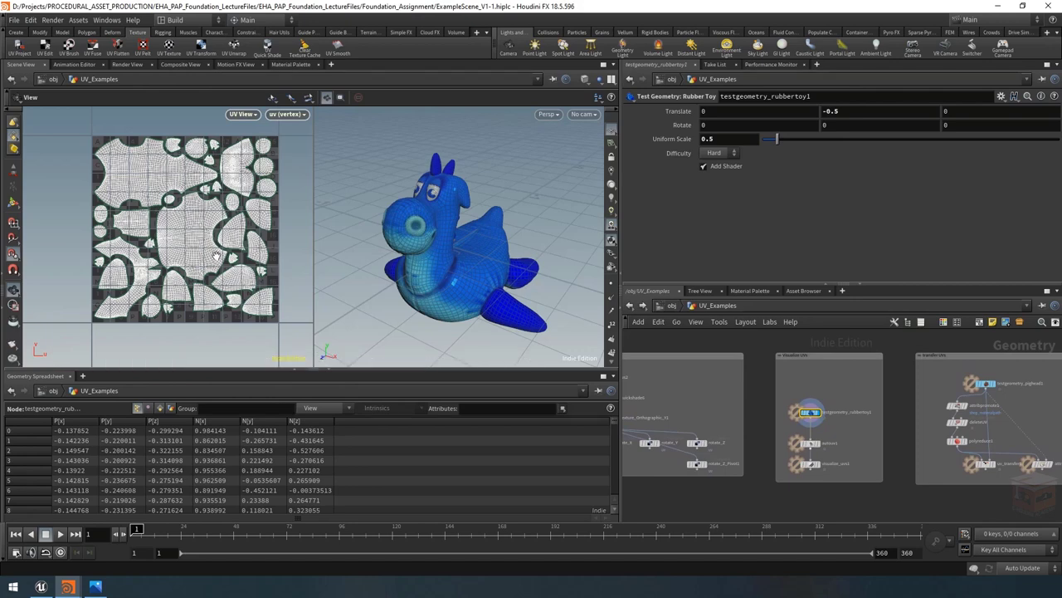
Set the UV view background Disk File to C:/toylowres.jpg in Display Options
key("d")
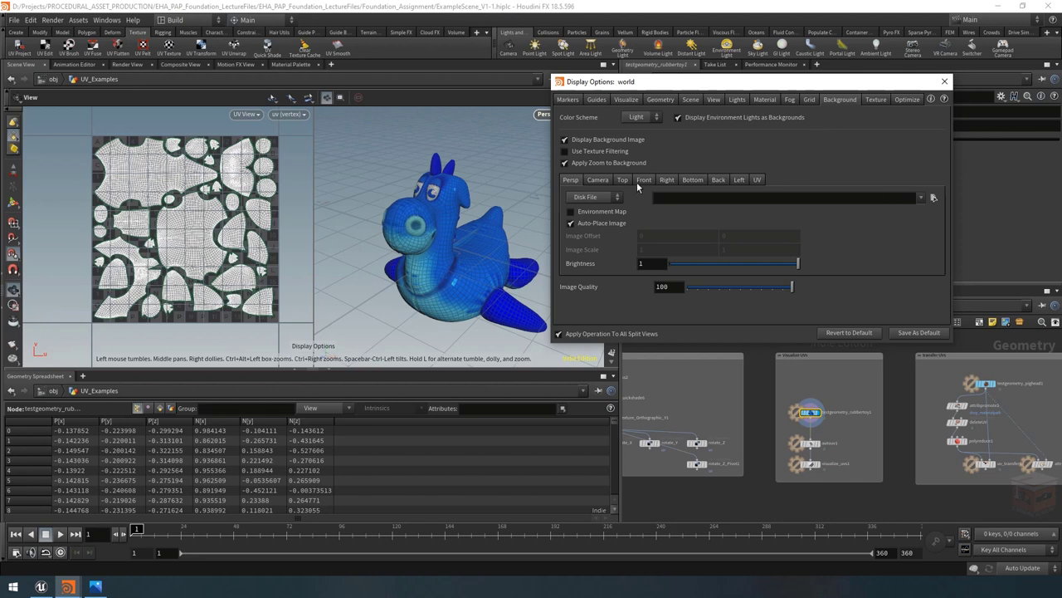
left_click(756, 180)
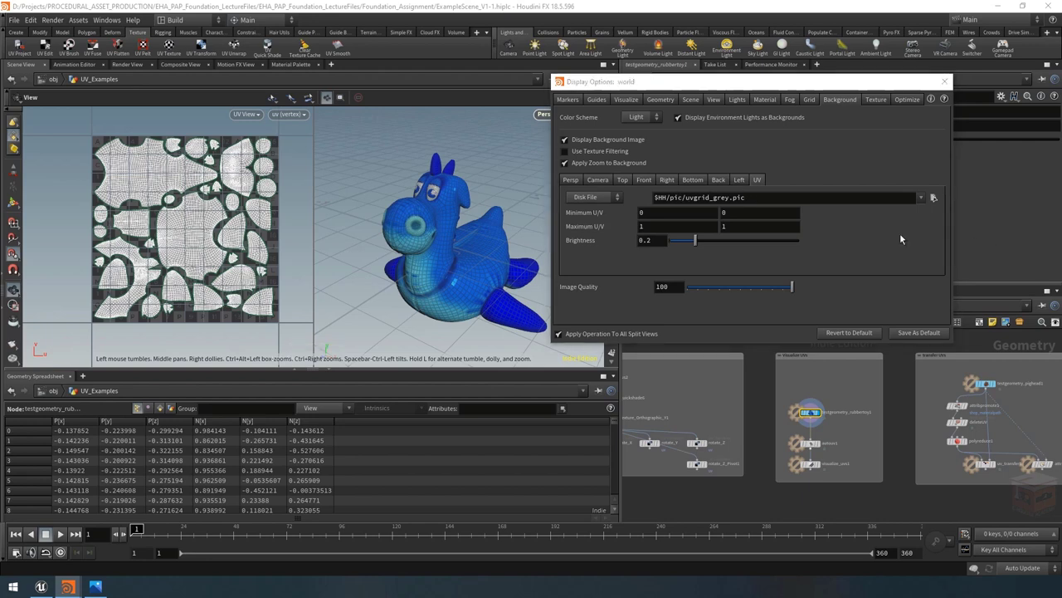
left_click(934, 198)
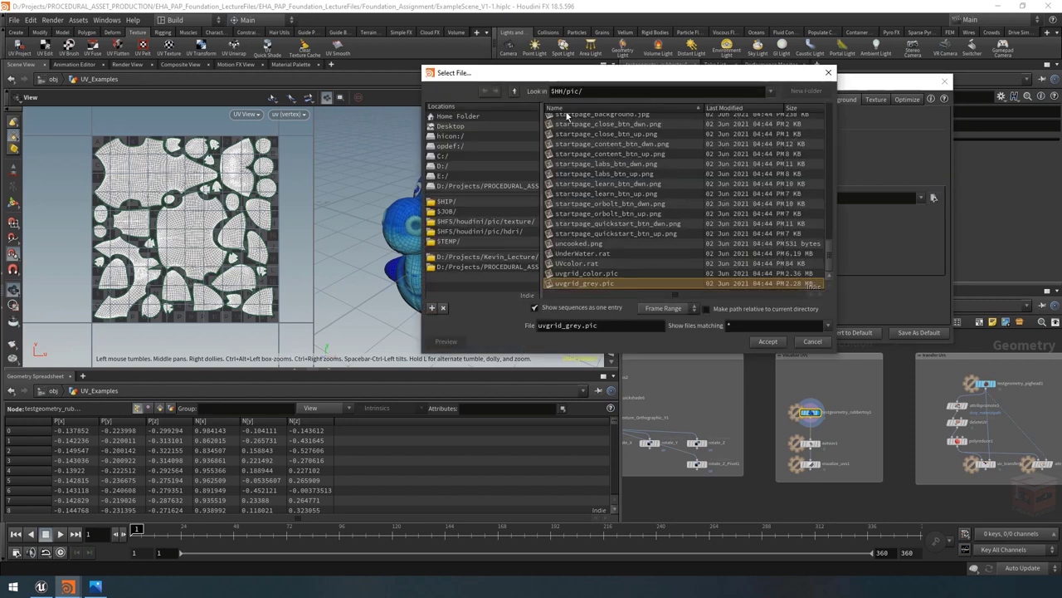
left_click(448, 156)
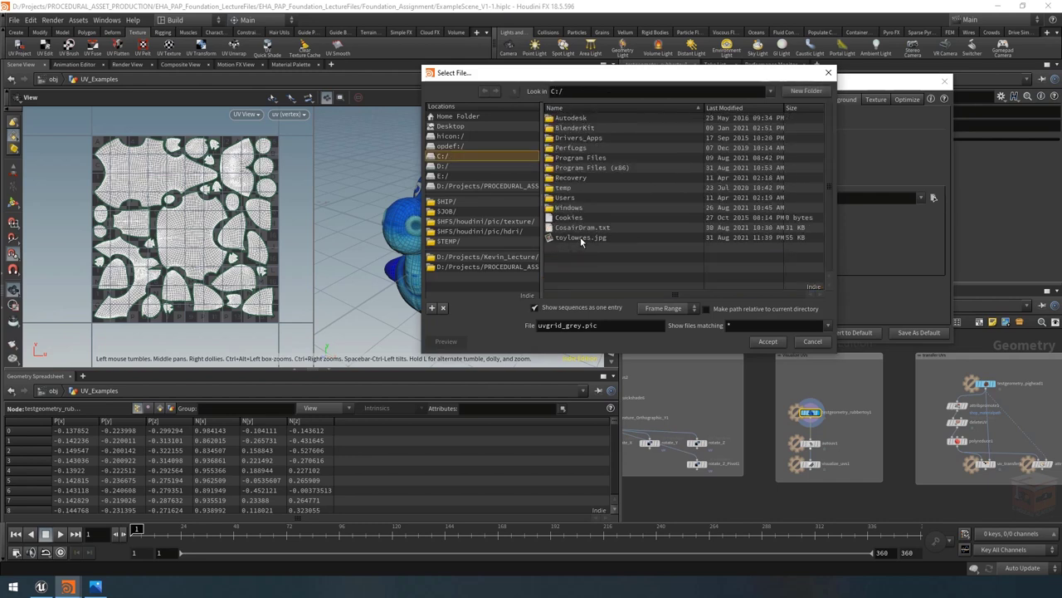
left_click(581, 238)
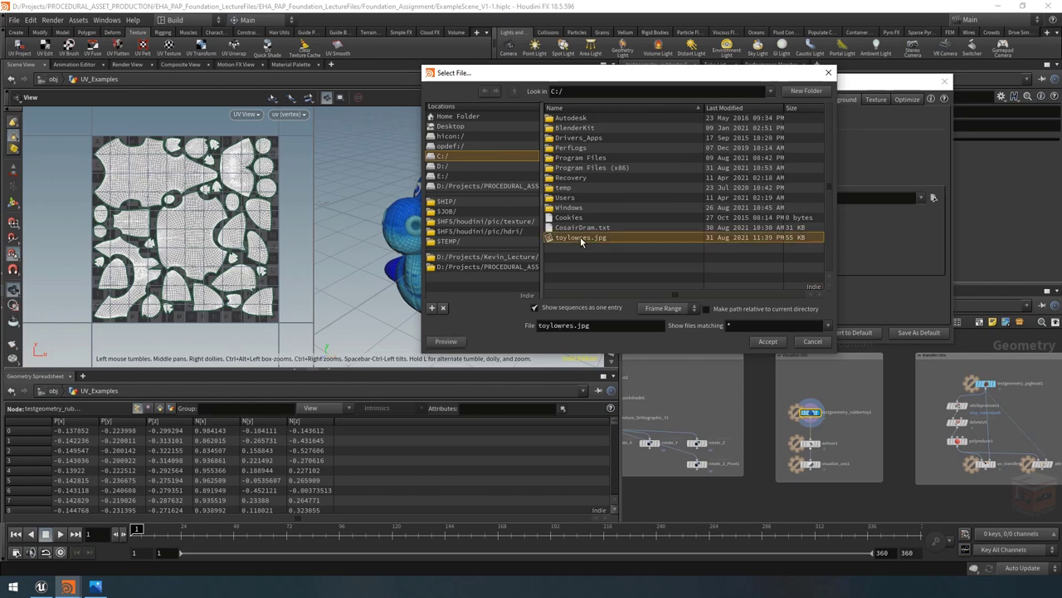
left_click(768, 342)
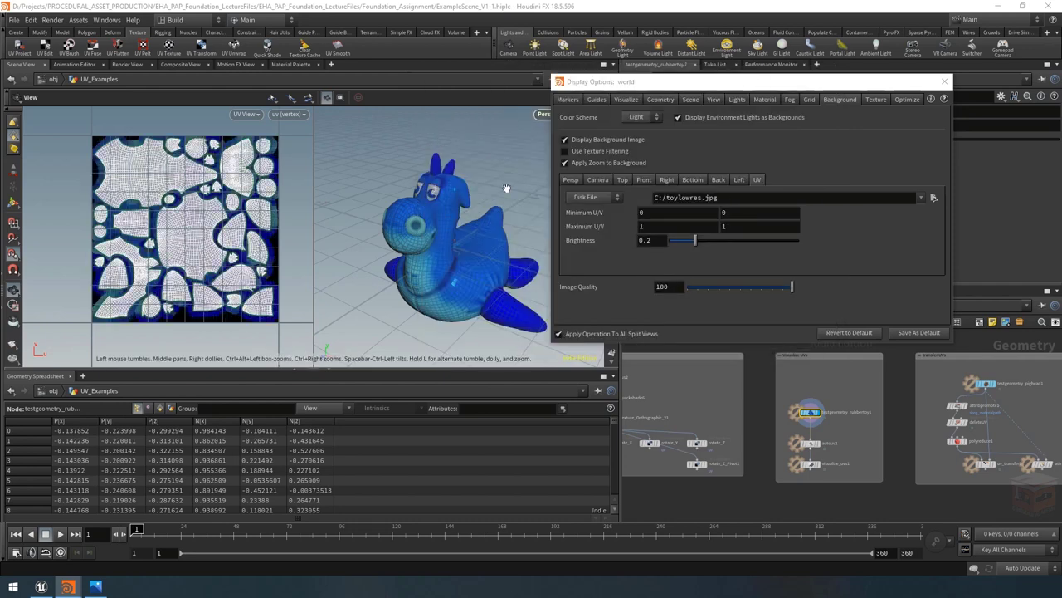
left_click(943, 83)
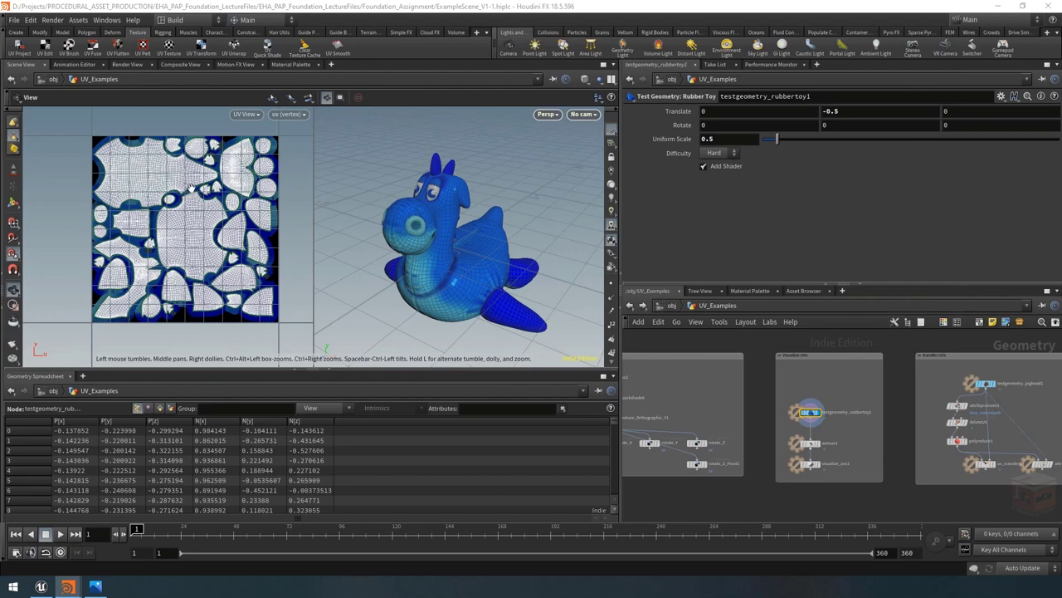
scroll(188, 231, "up", 5)
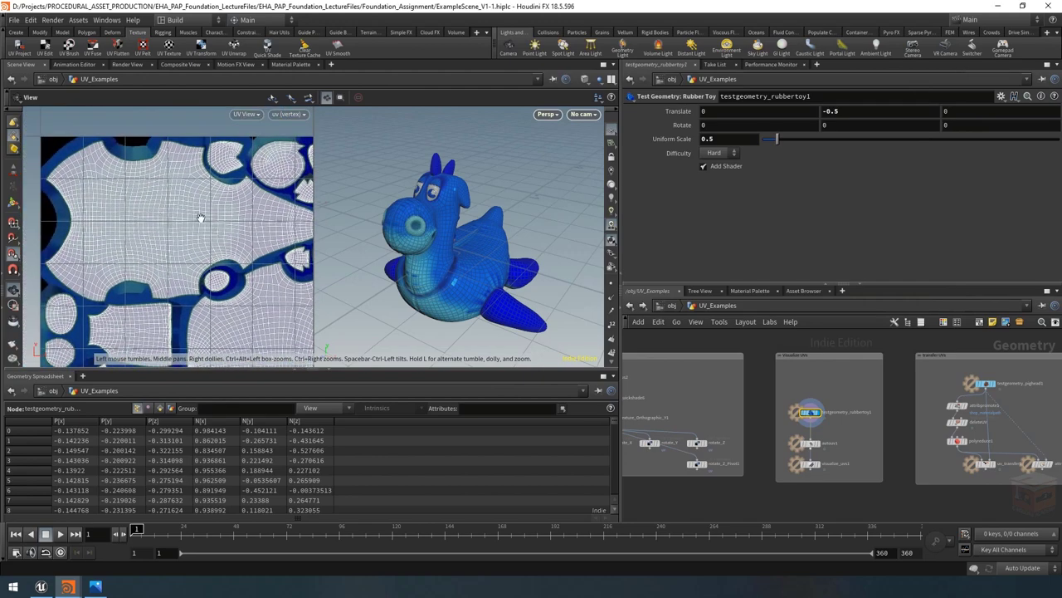
scroll(200, 219, "down", 6)
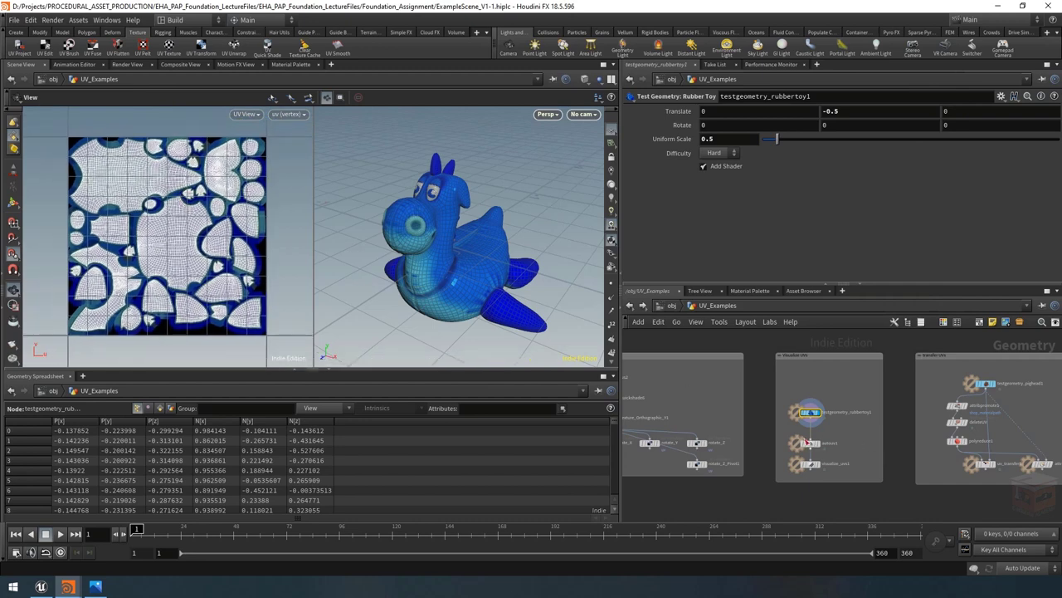
Add a Null node, null1, to the UV_Examples network
key("Tab")
type("null")
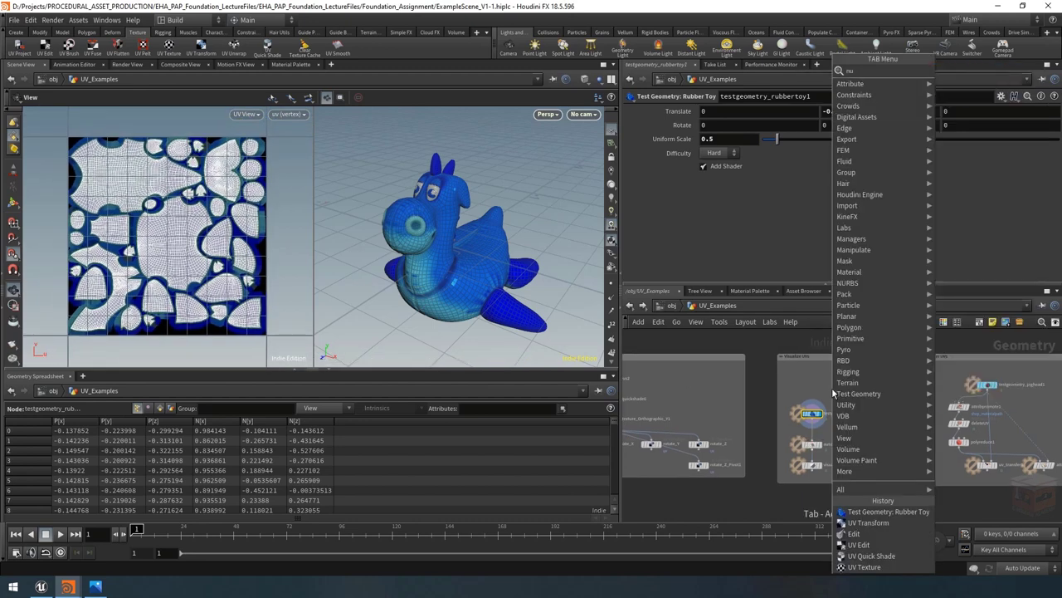
key("Return")
left_click(835, 393)
scroll(831, 391, "up", 5)
key("r")
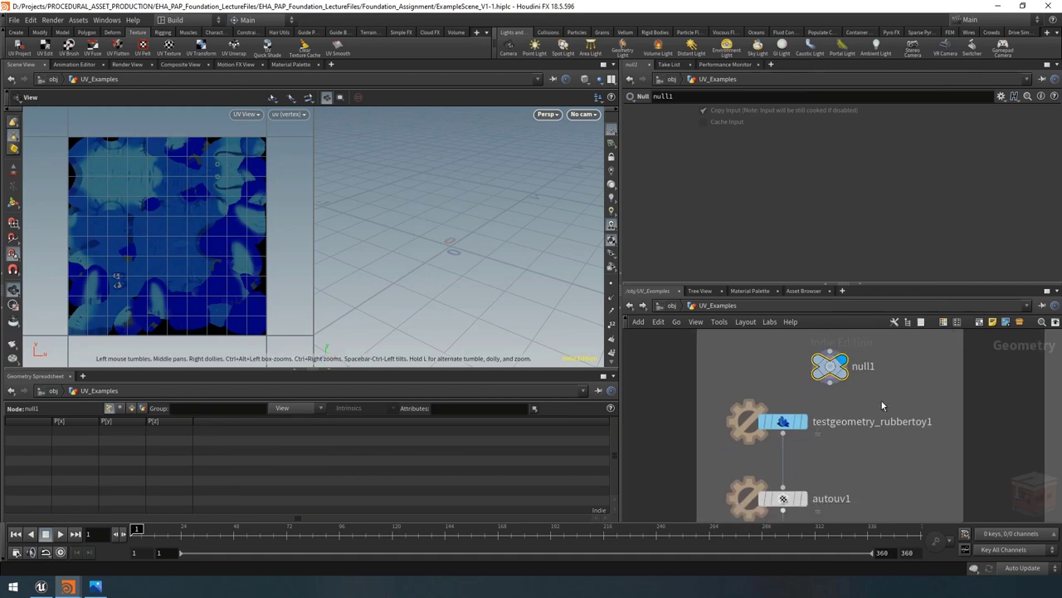
Move the display flag back to testgeometry_rubbertoy1 and select it
left_click(807, 424)
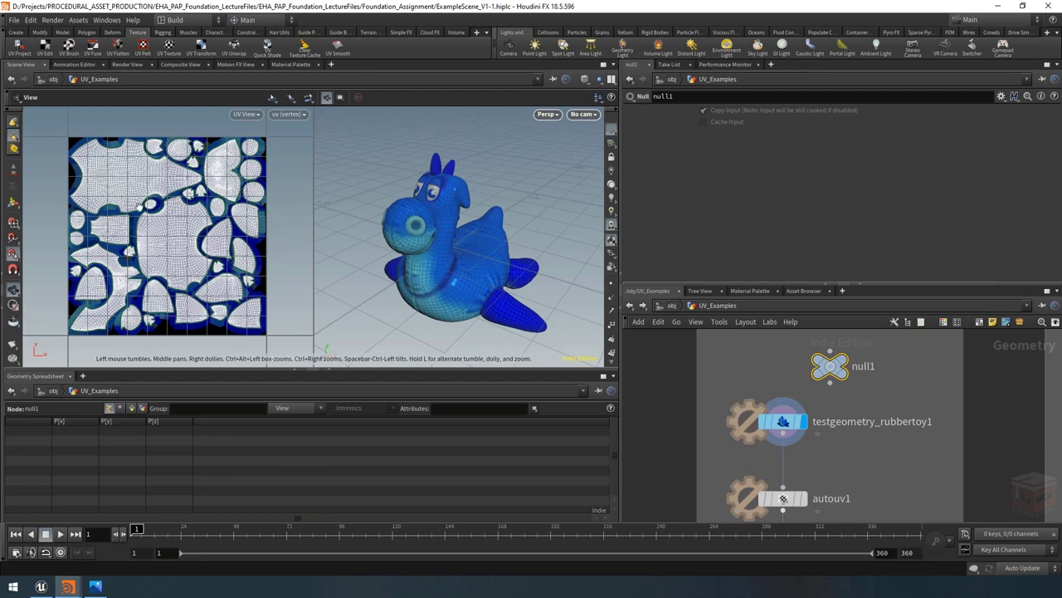
left_click_drag(415, 208, 469, 199)
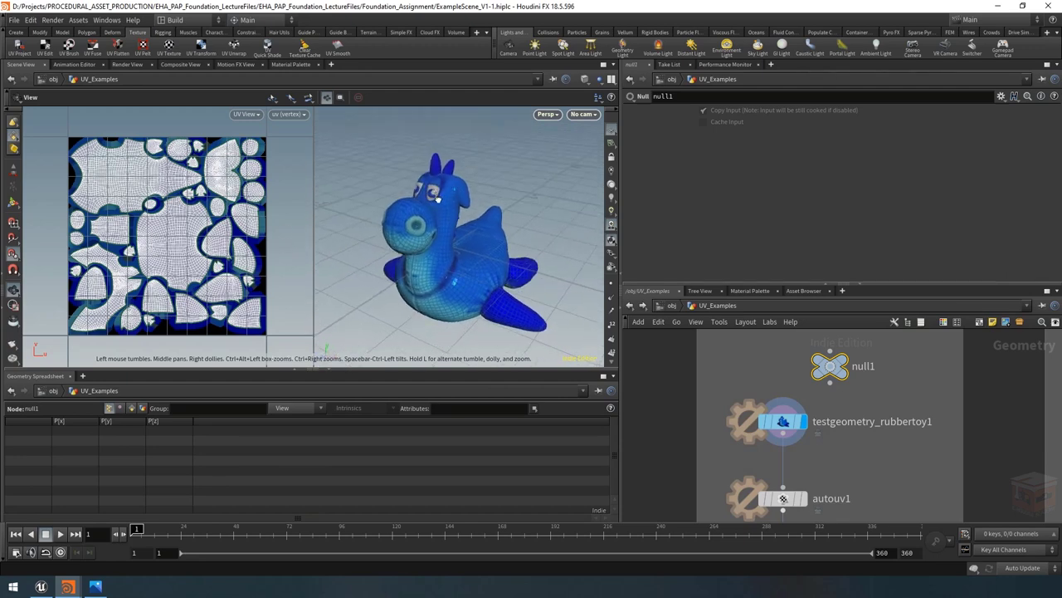
left_click(783, 421)
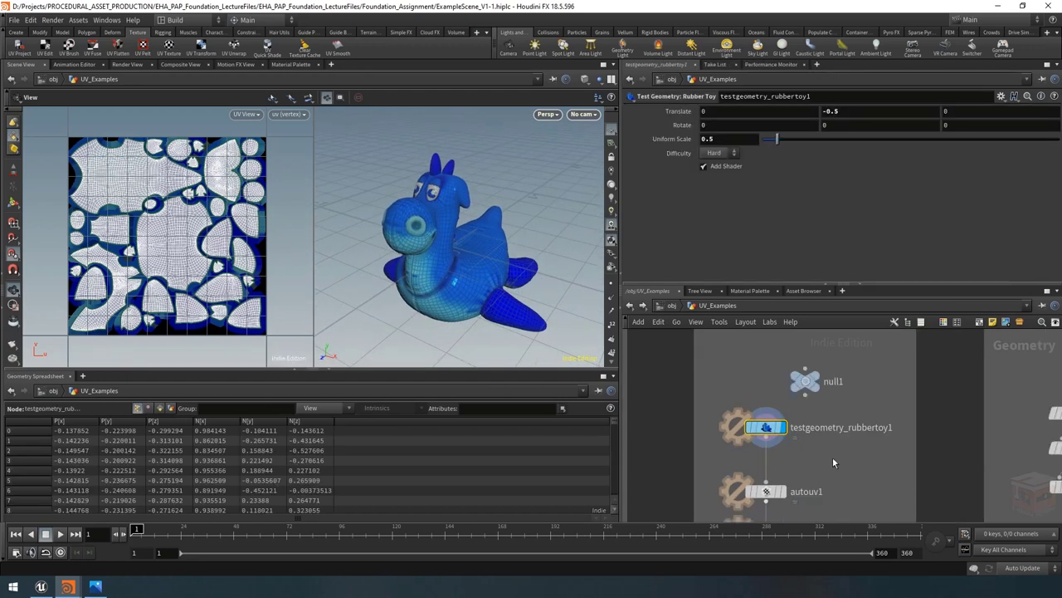
Switch the Geometry Spreadsheet to Vertices to list uv values, vertex 0:0 at 0.864605, 0.169978
left_click(149, 408)
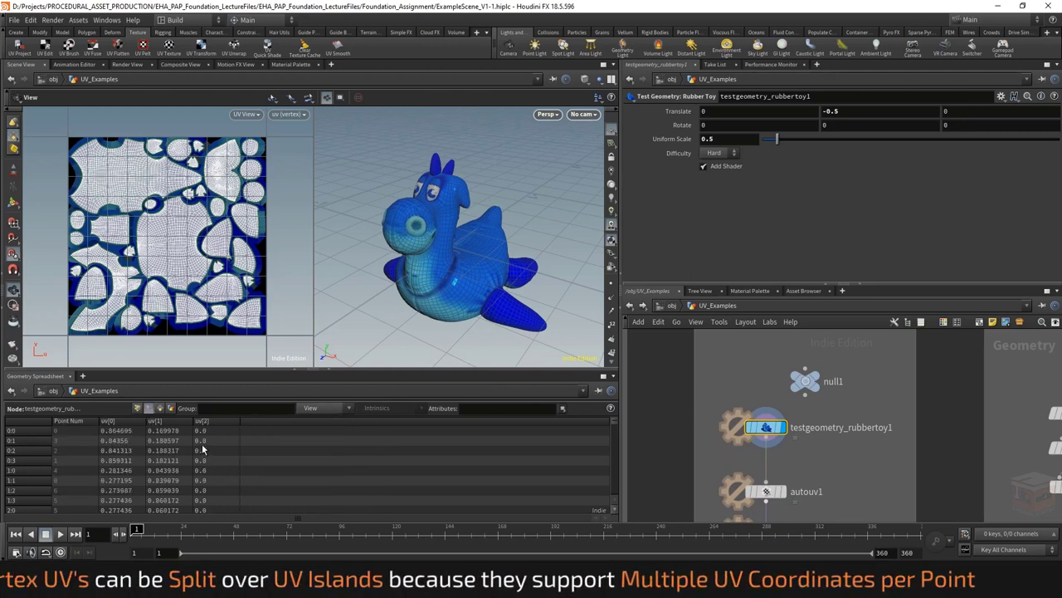
left_click(138, 408)
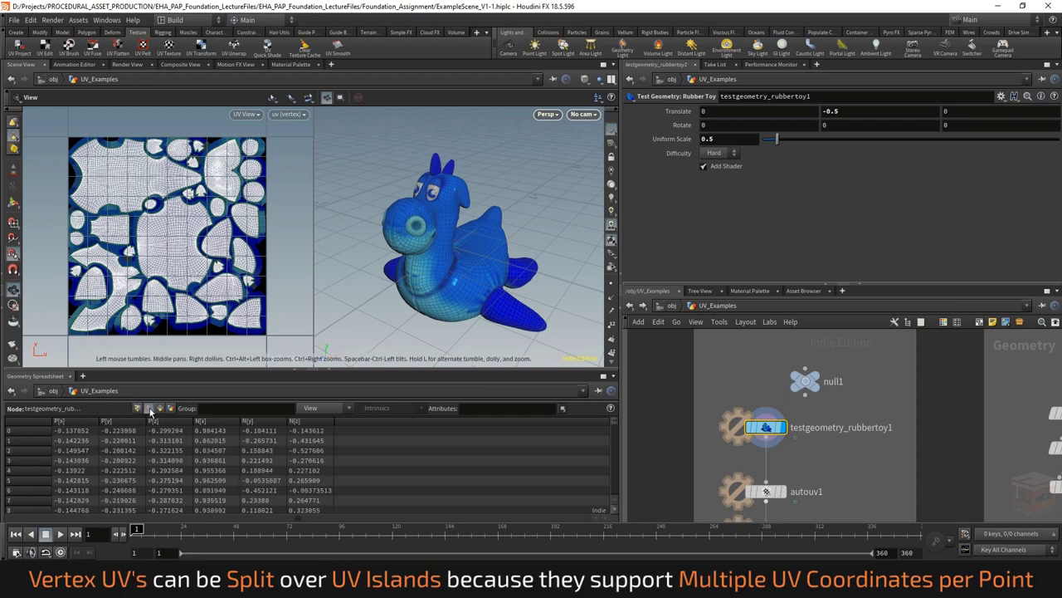
left_click(149, 408)
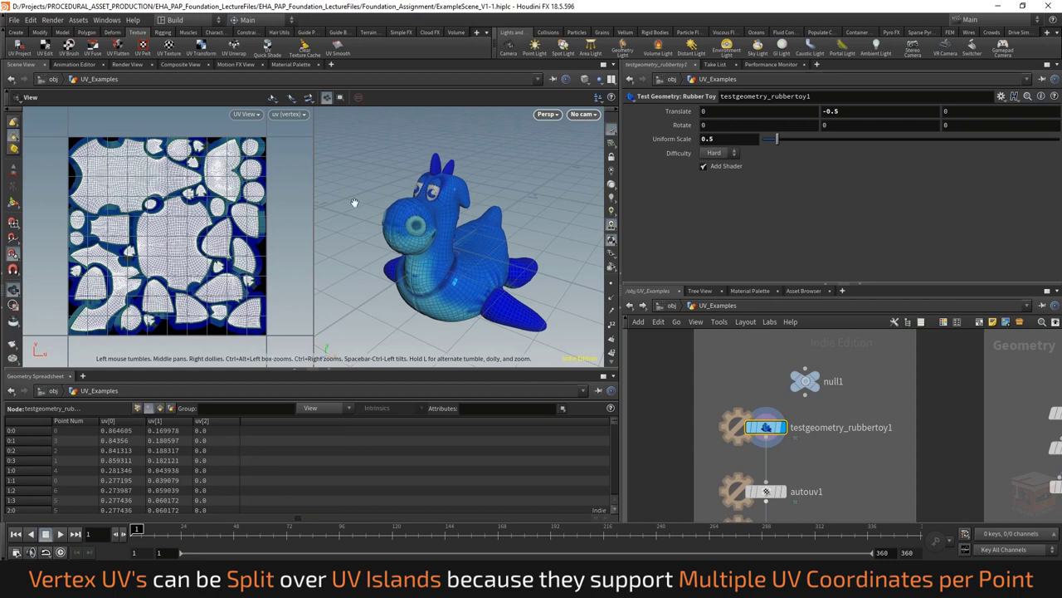
scroll(152, 183, "up", 5)
scroll(450, 217, "down", 2)
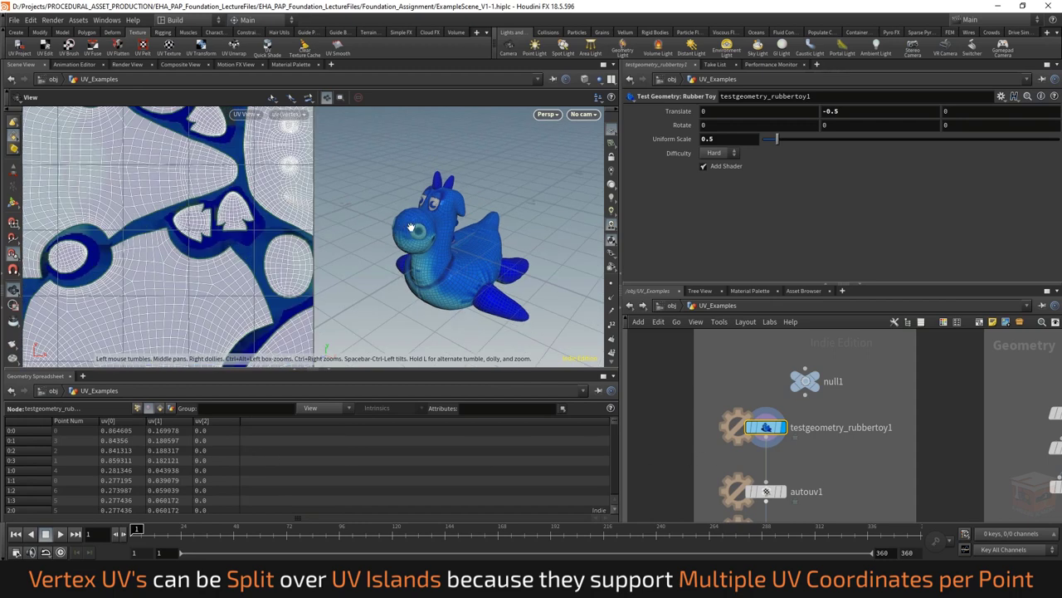
left_click_drag(459, 279, 491, 264)
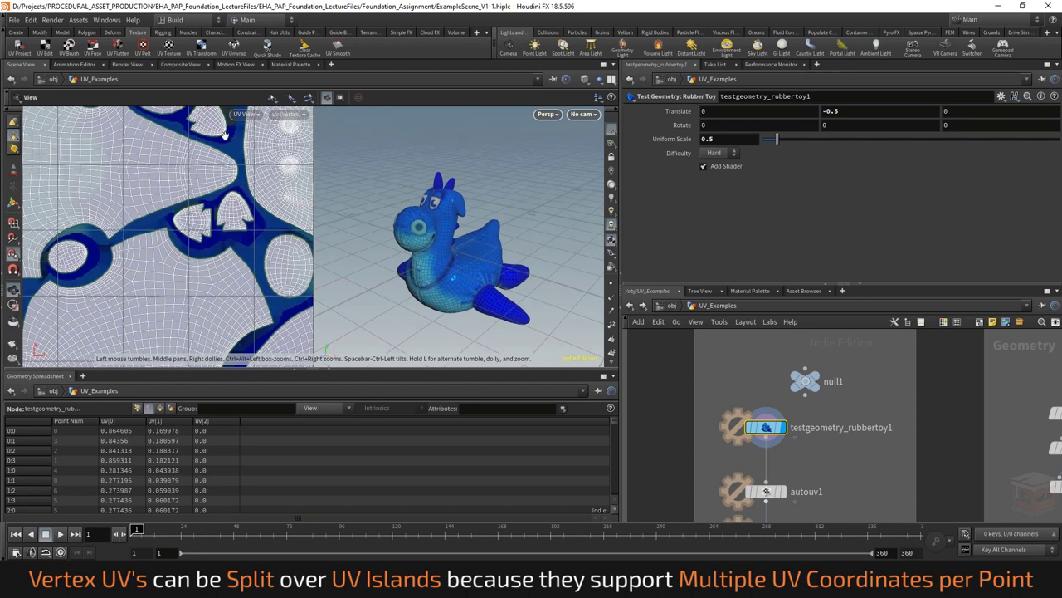
scroll(206, 170, "down", 5)
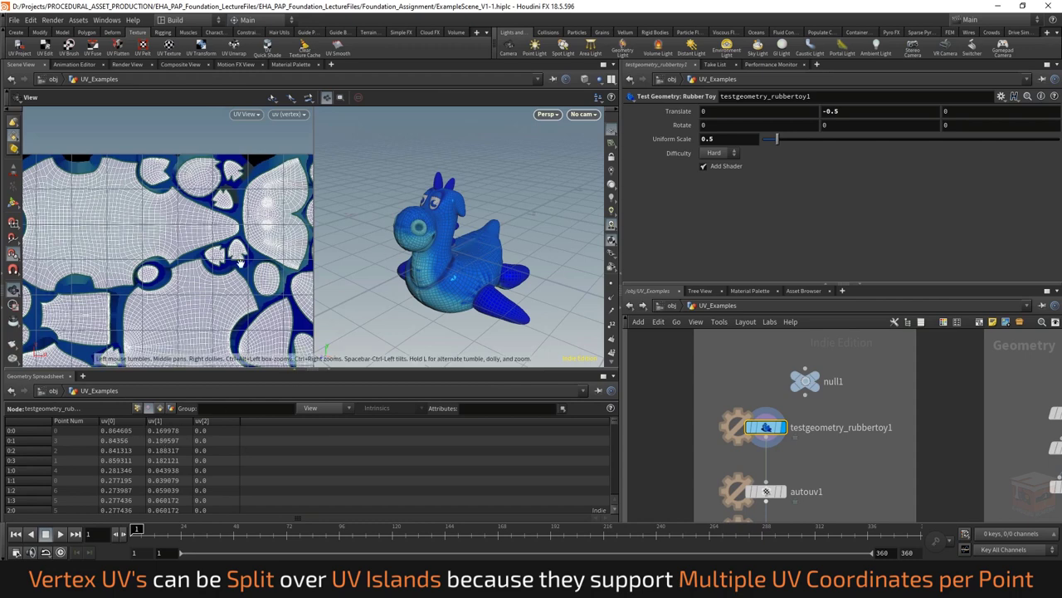
middle_click_drag(834, 460, 826, 446)
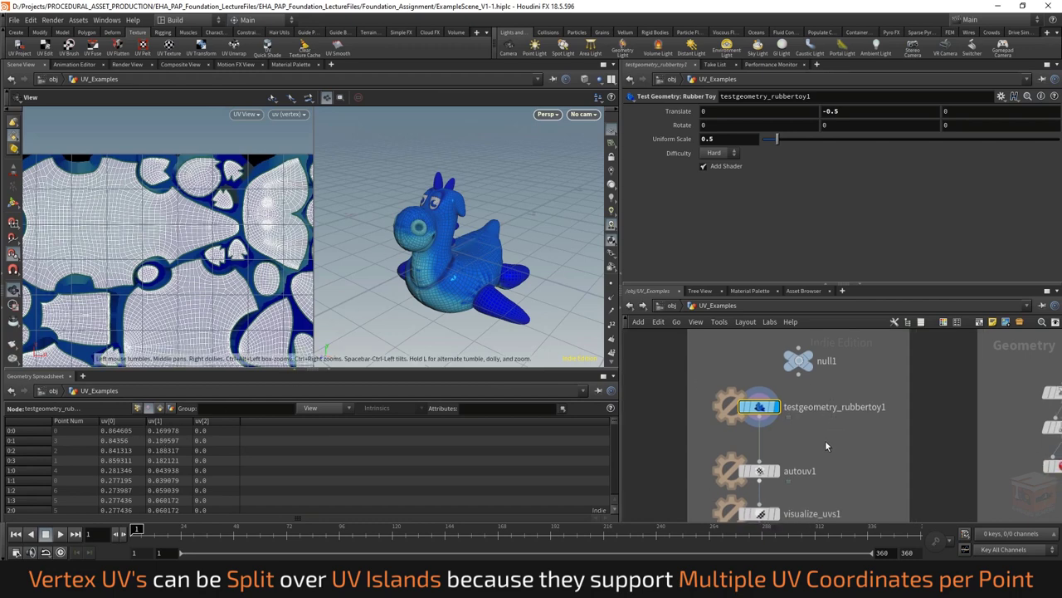
key("Tab")
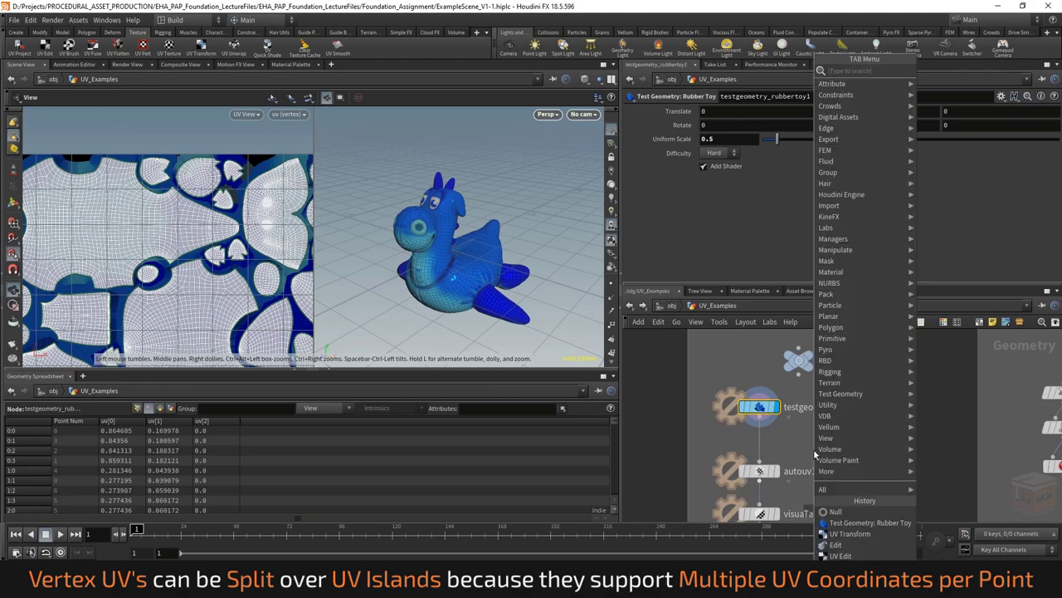
type("attribprom")
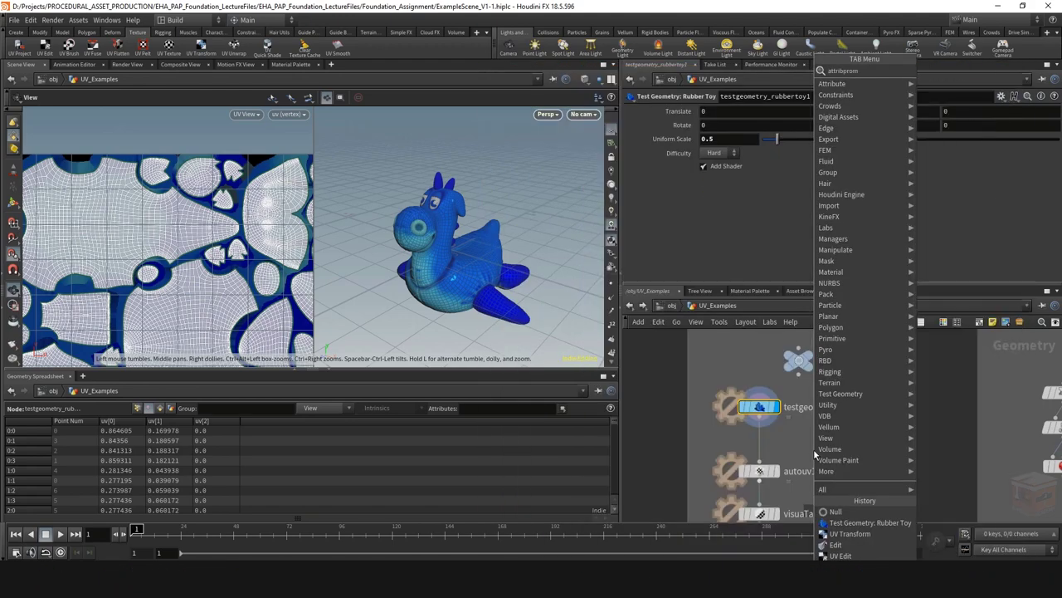
key("Escape")
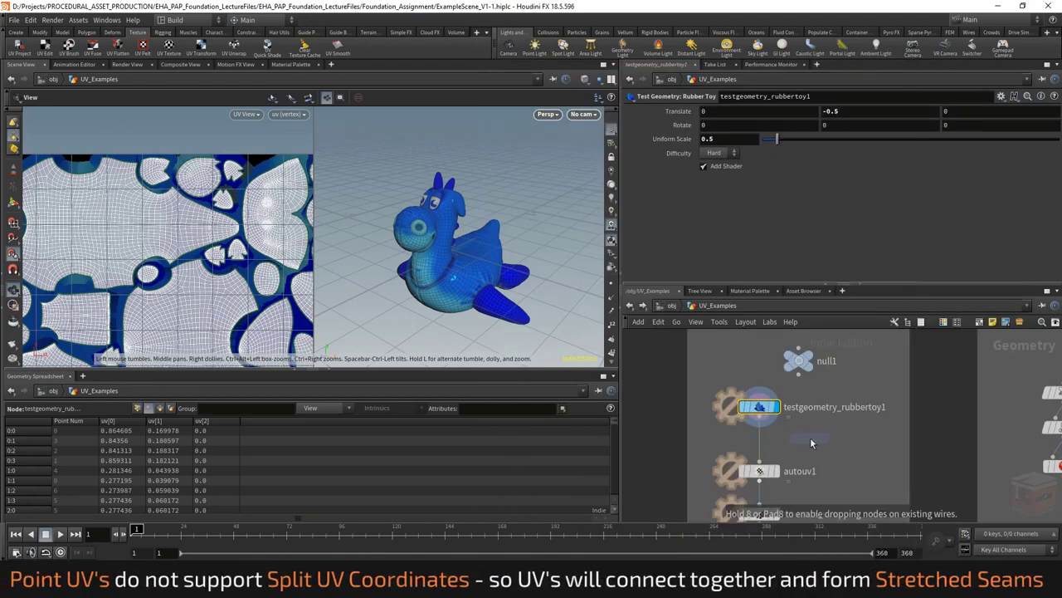
left_click(810, 437)
left_click(805, 426)
left_click(760, 415)
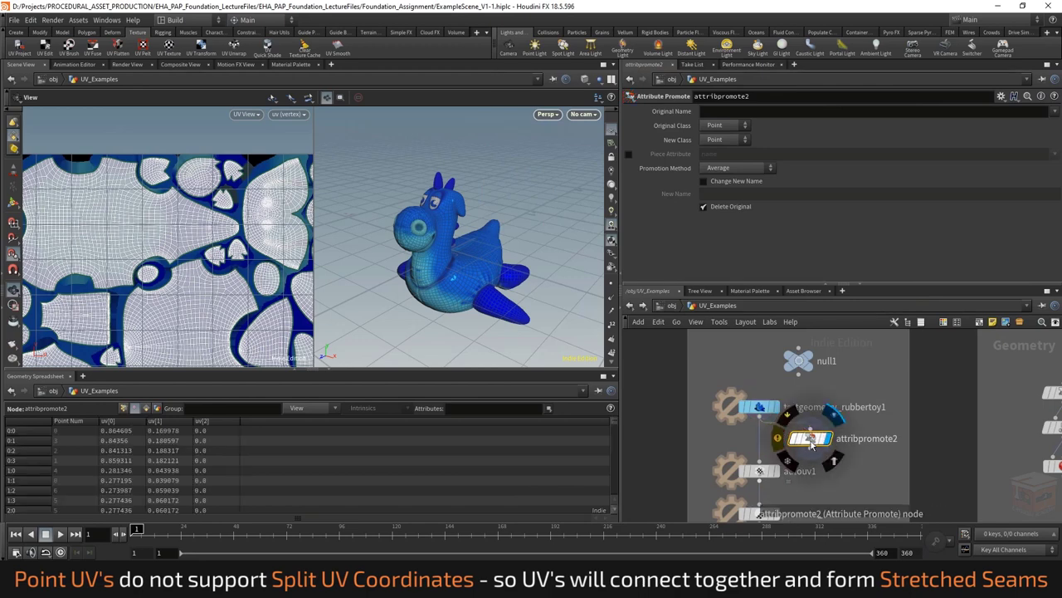
left_click(735, 126)
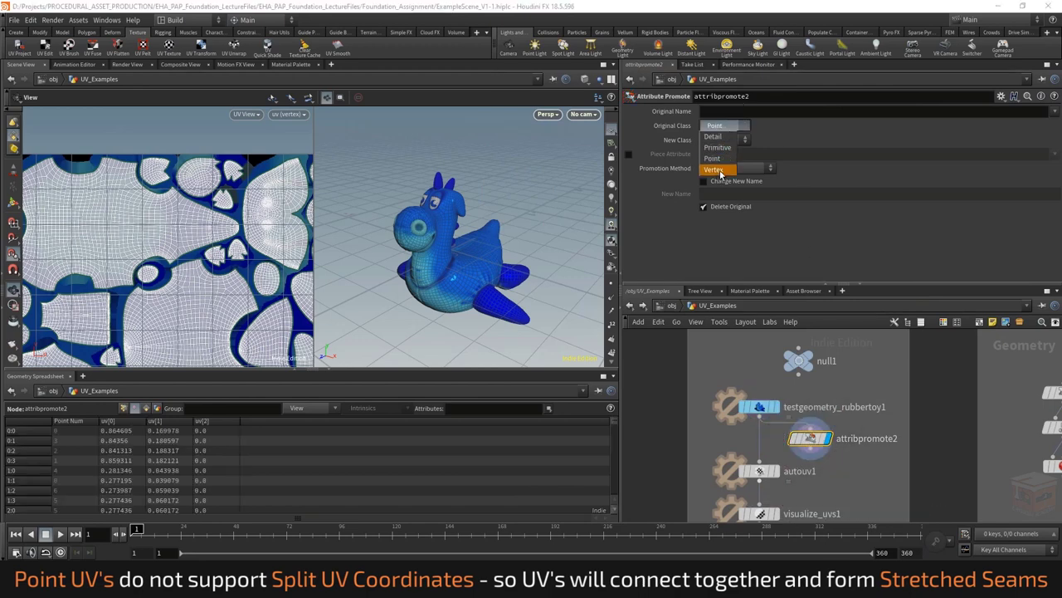
left_click(717, 140)
left_click(1054, 112)
left_click(1044, 125)
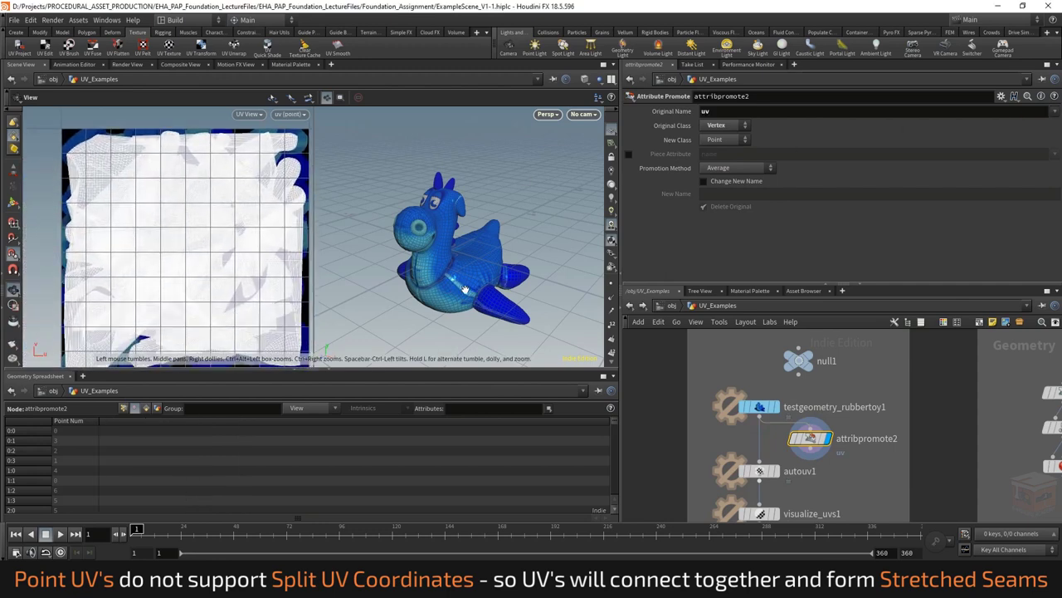
scroll(480, 262, "up", 5)
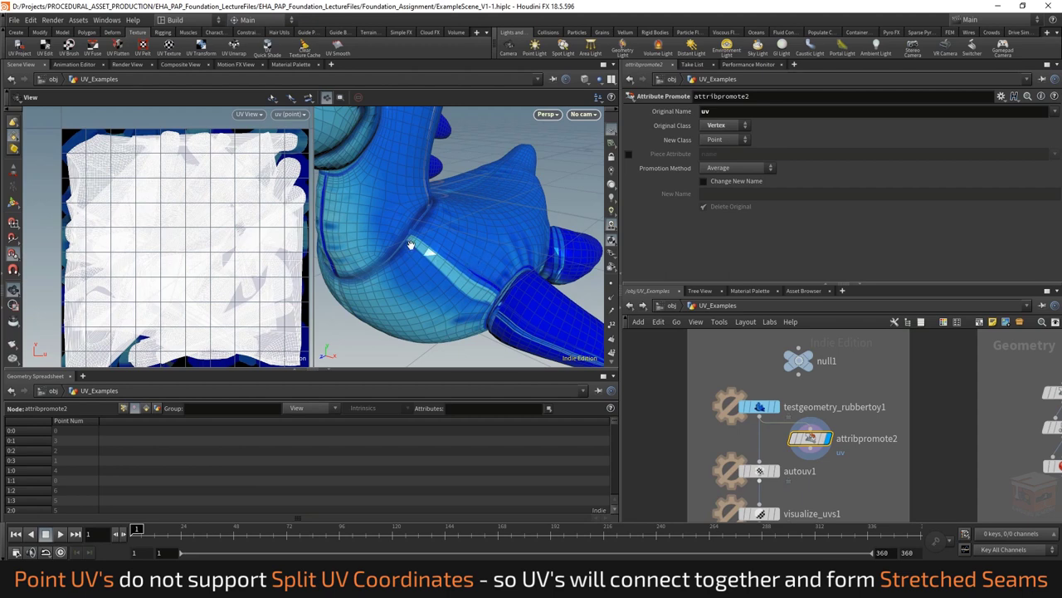
left_click_drag(489, 293, 460, 266)
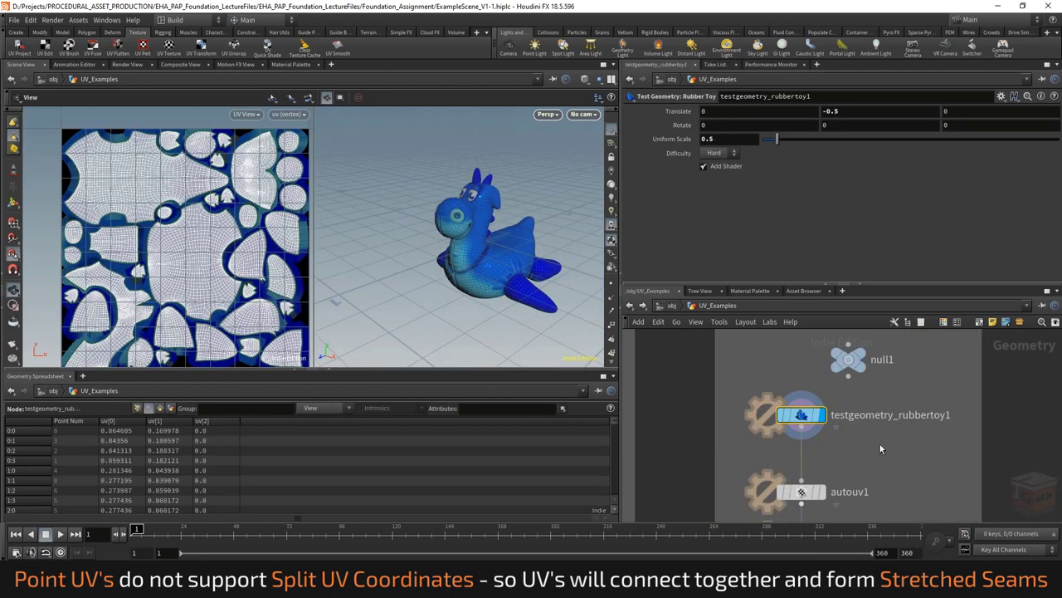
mouse_move(469, 239)
left_mouse_down()
mouse_move(427, 208)
mouse_move(473, 244)
left_mouse_up()
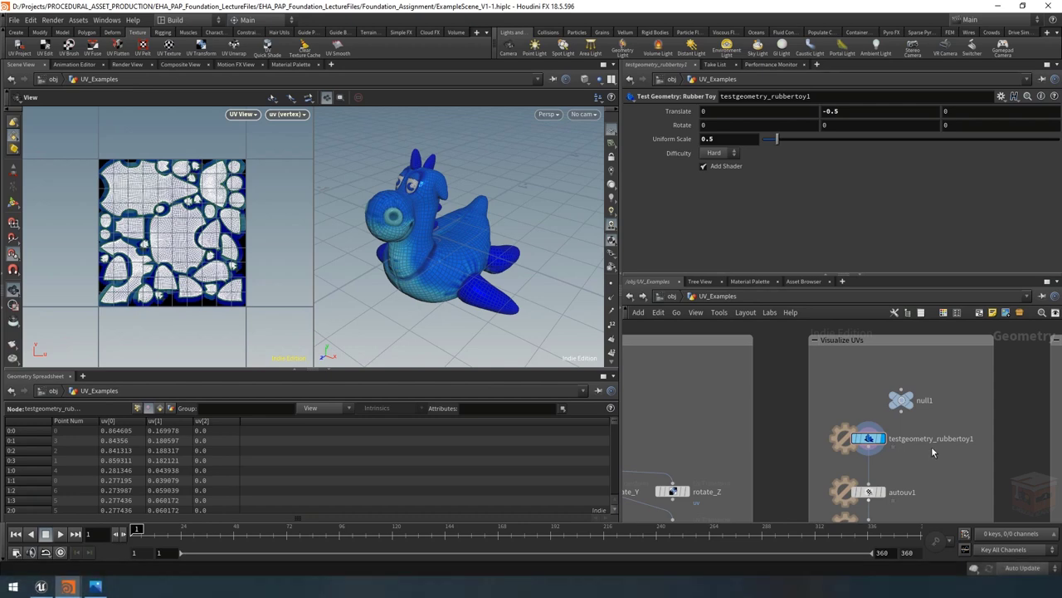
Display torus1's plain 12x24 torus alone and open the viewport Display Options
scroll(931, 445, "down", 6)
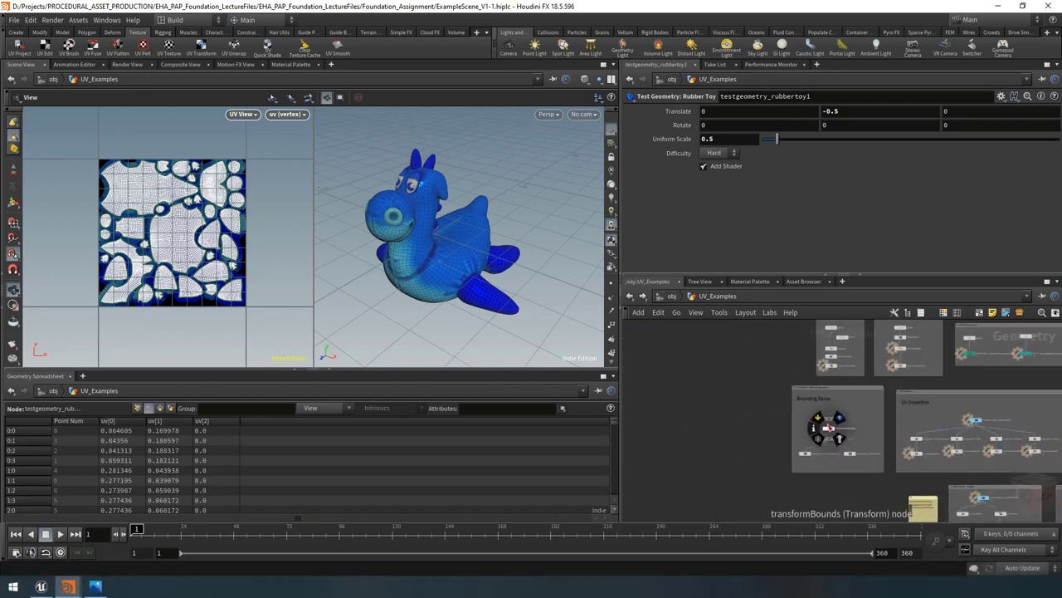
scroll(828, 428, "up", 3)
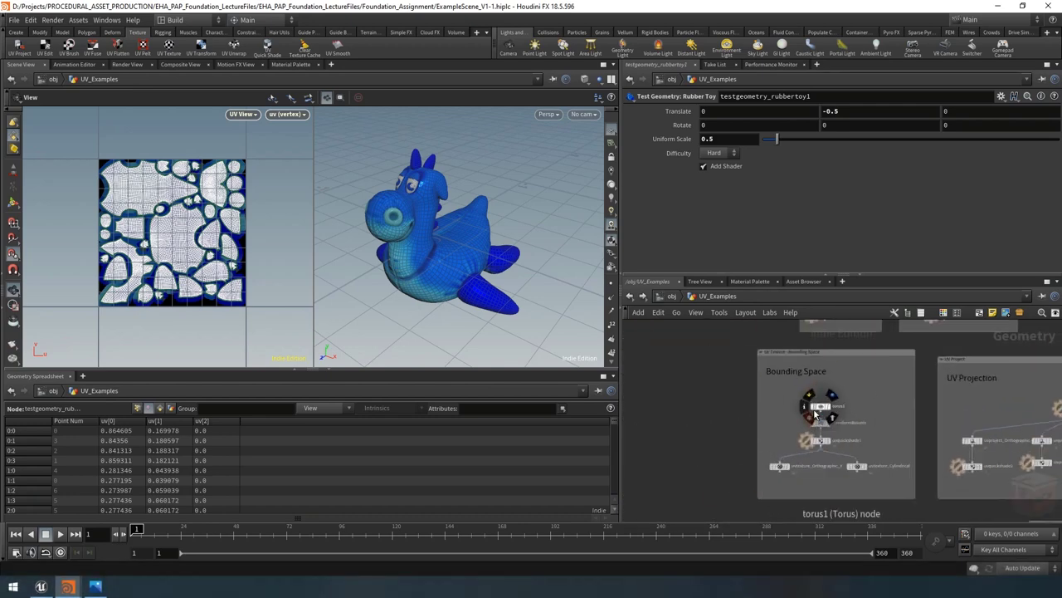
scroll(816, 413, "up", 1)
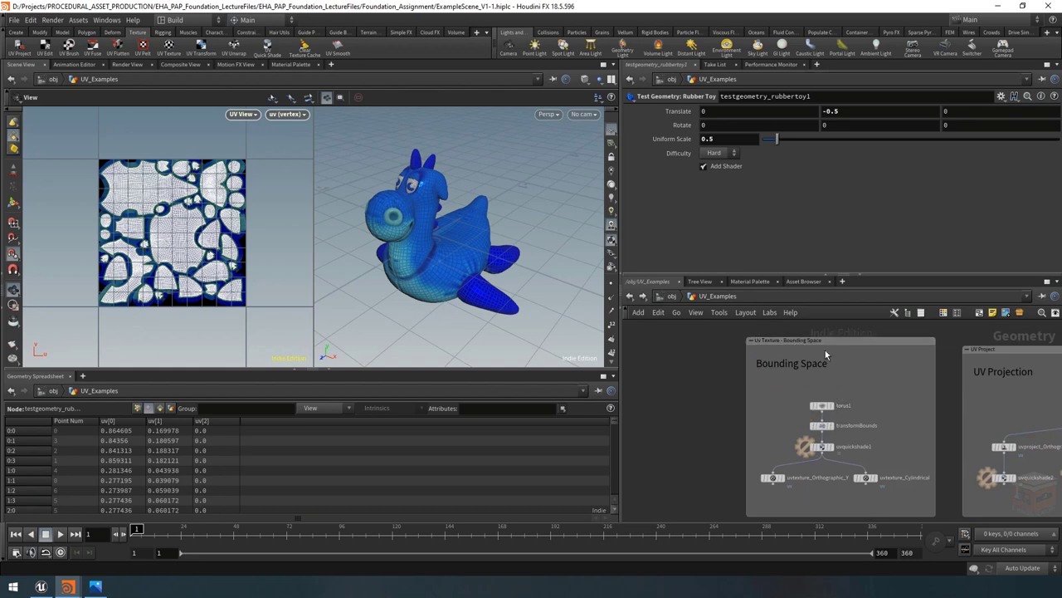
scroll(833, 428, "up", 3)
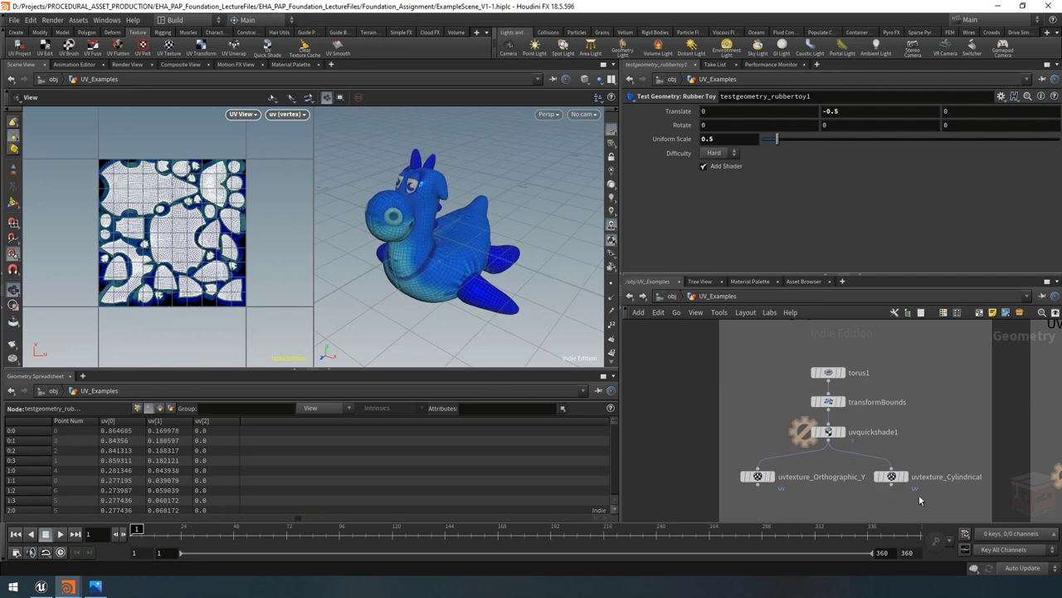
left_click(843, 372)
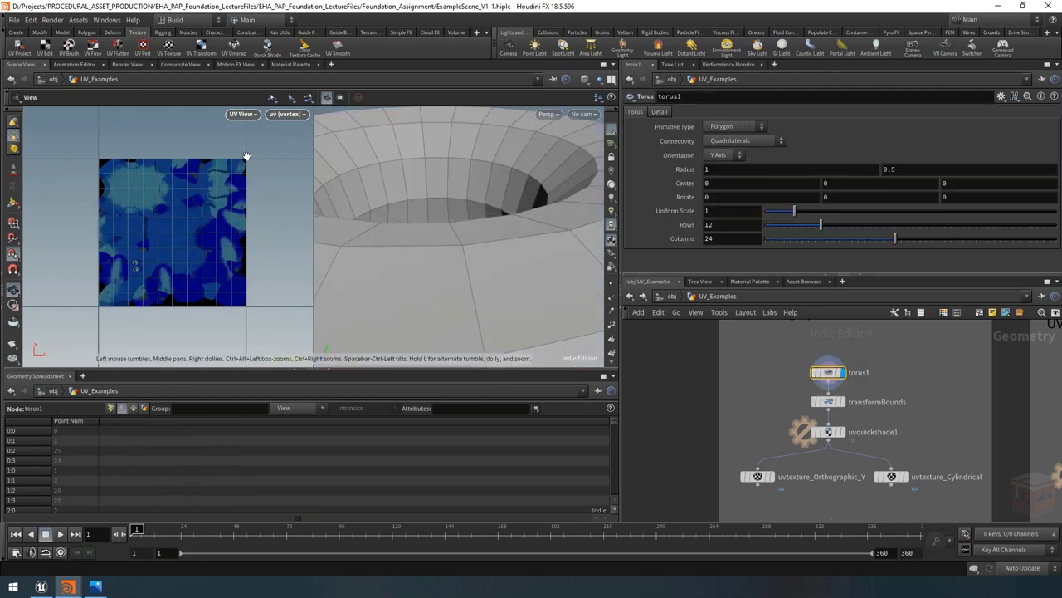
scroll(457, 211, "down", 6)
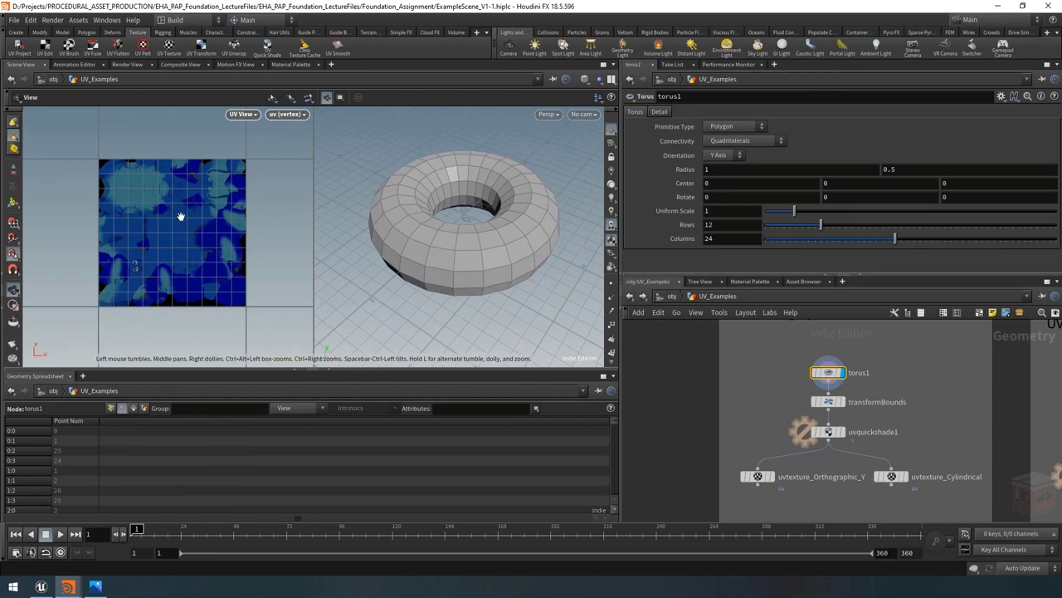
key("d")
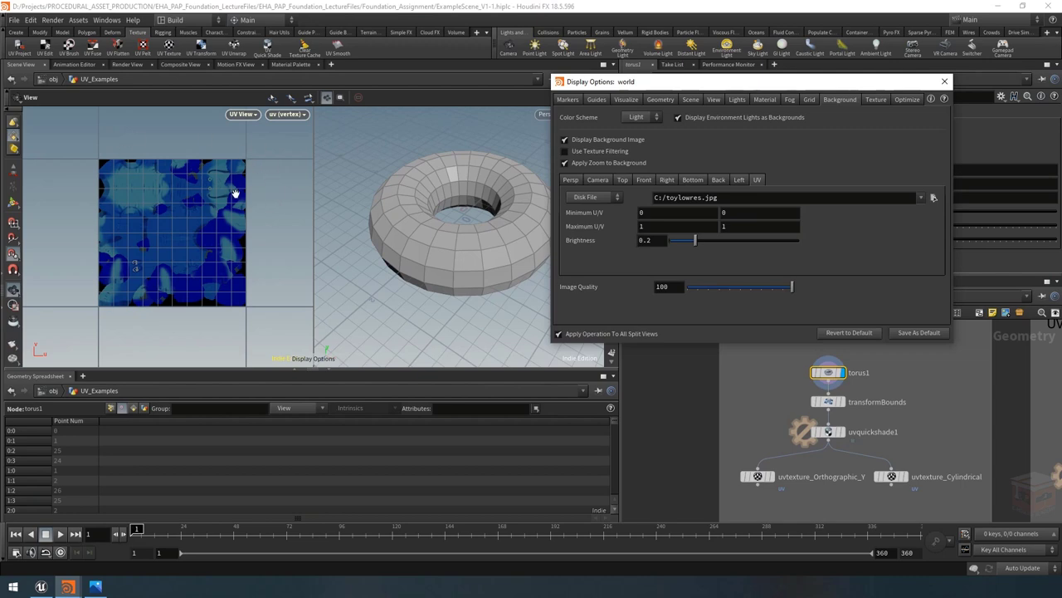
Set the UV background image to $HFS/houdini/pic/uvgrid_color.pic
left_click(934, 197)
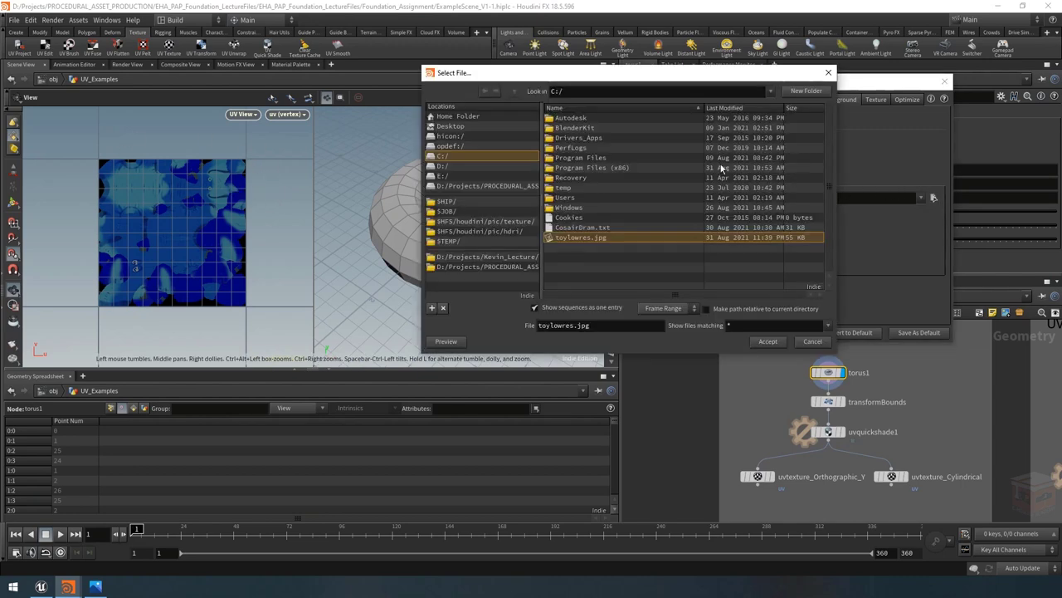
left_click(504, 222)
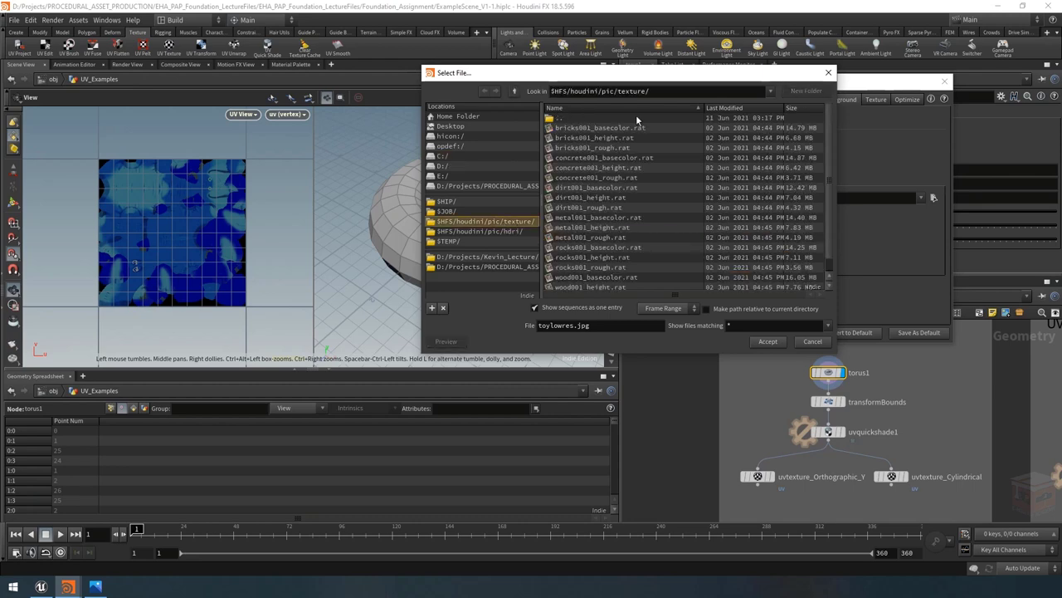
left_click(515, 91)
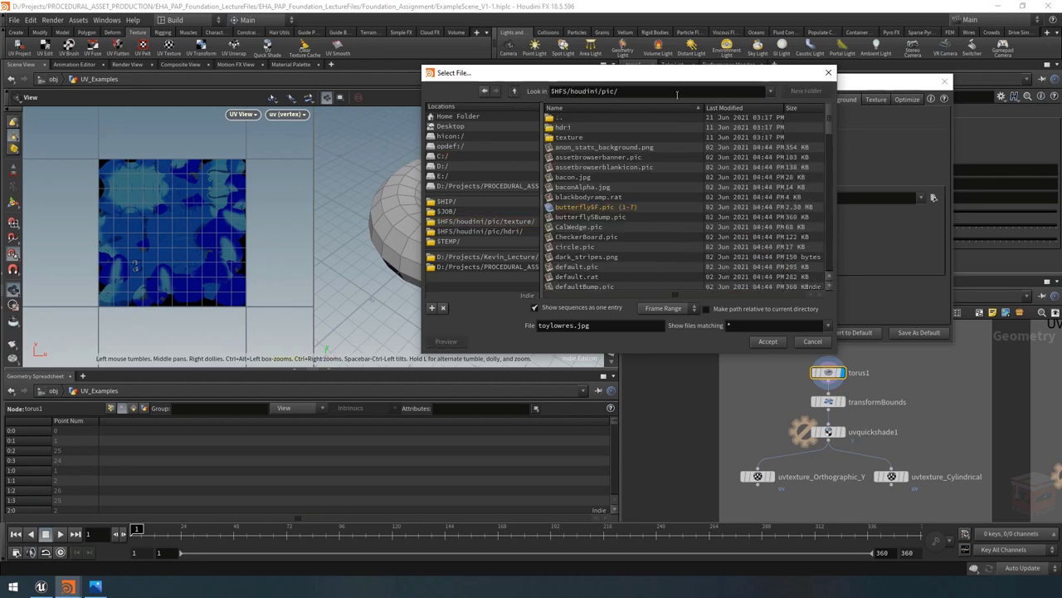
left_click_drag(625, 91, 601, 92)
left_click(620, 91)
left_click_drag(831, 120, 828, 264)
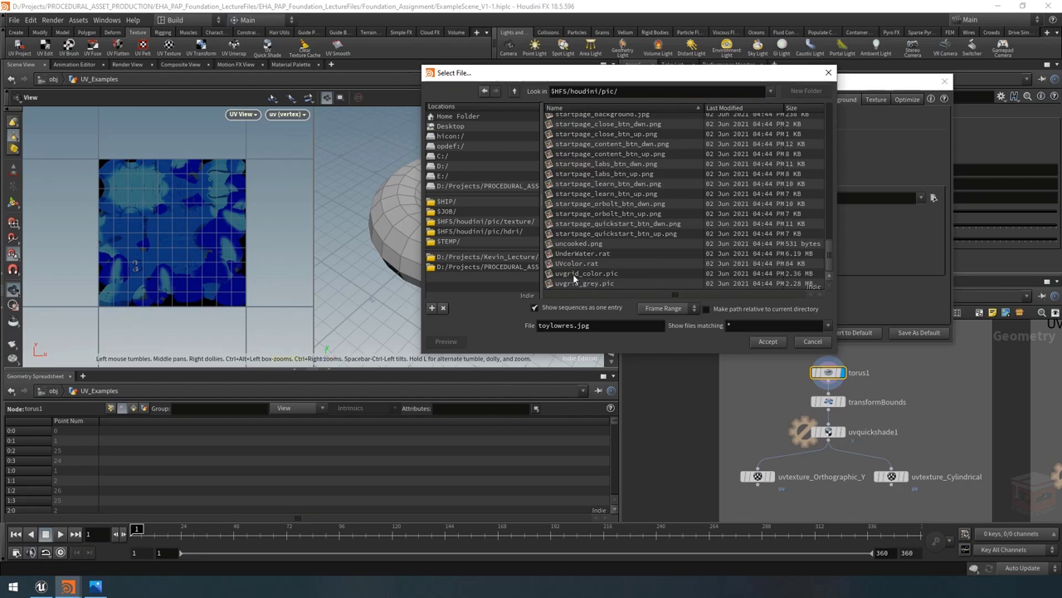
left_click(629, 275)
left_click(767, 341)
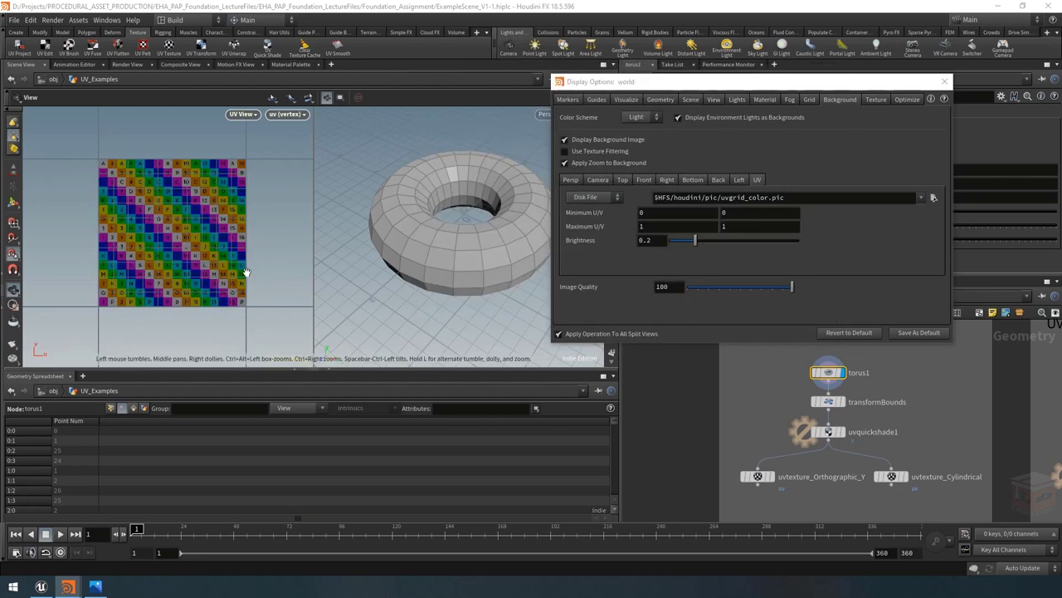
scroll(178, 237, "up", 3)
scroll(233, 239, "down", 1)
scroll(234, 239, "down", 1)
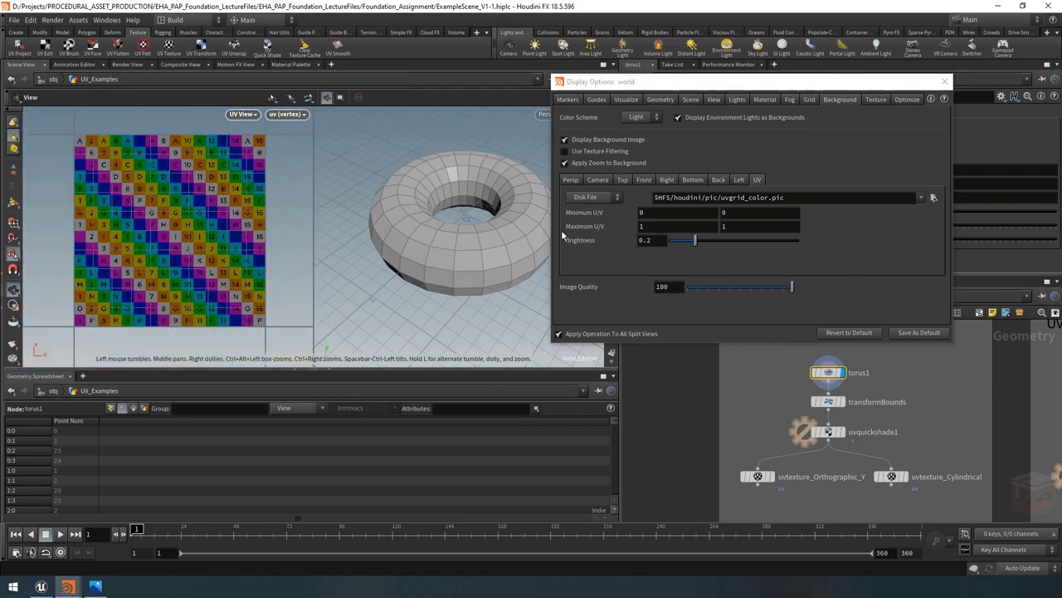
Replace the background with uvgrid_grey.pic from the same pic folder
left_click(934, 198)
scroll(674, 227, "down", 1)
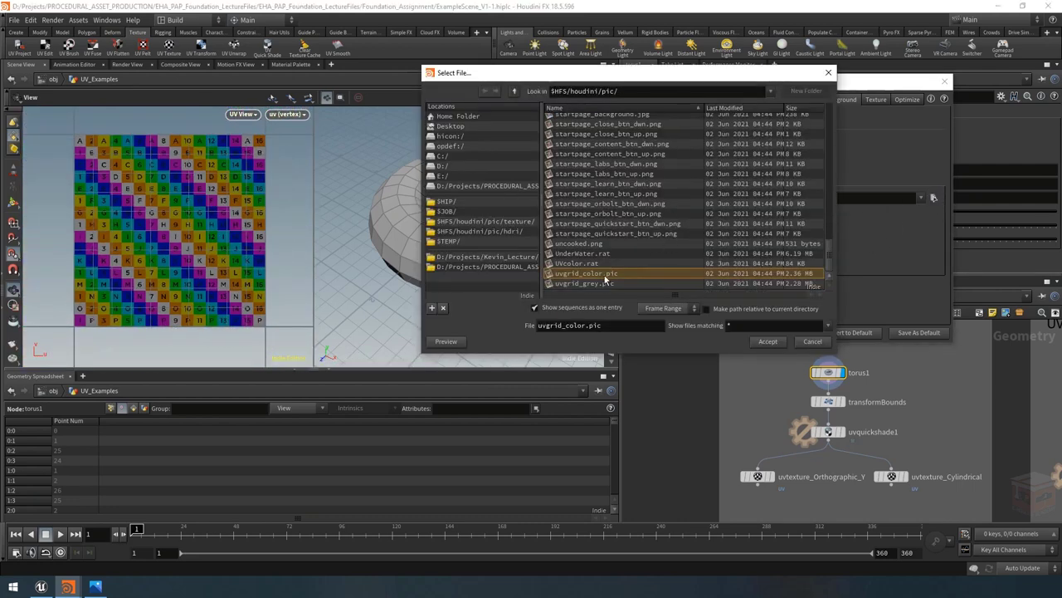
left_click(573, 284)
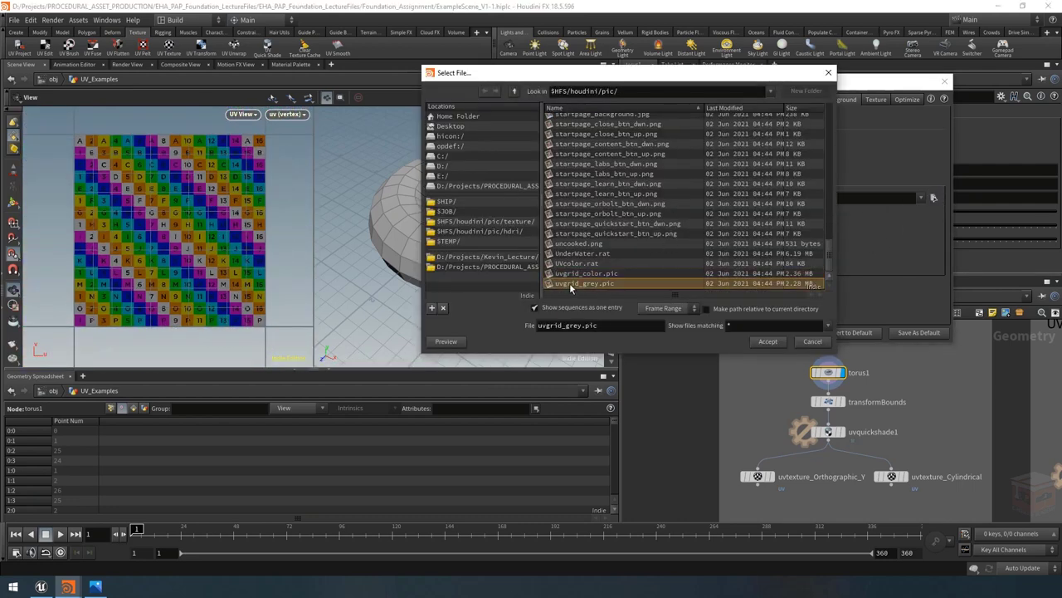
left_click(769, 343)
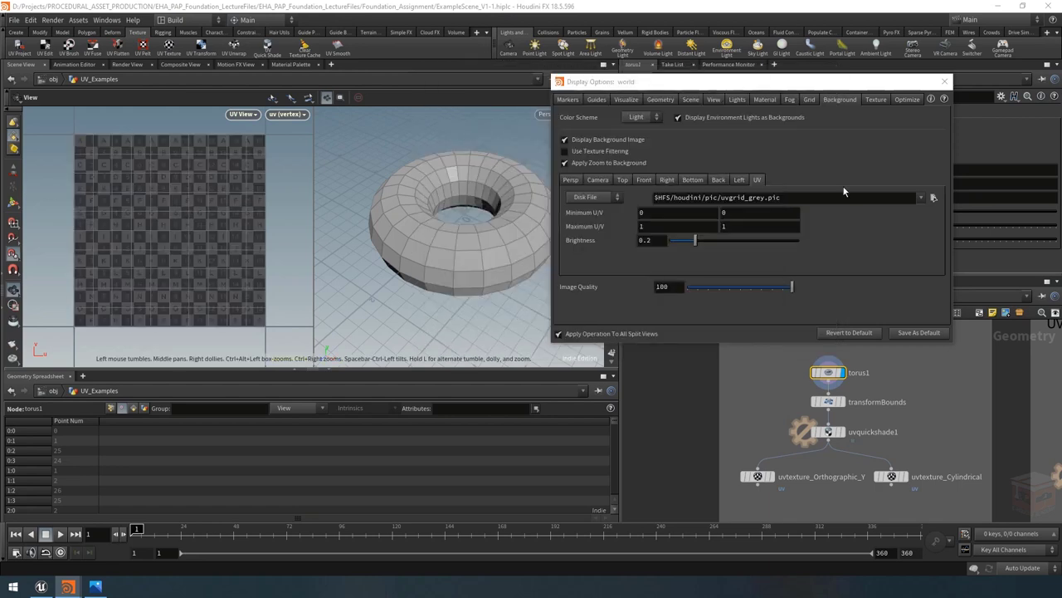
Close Display Options and display uvquickshade1's checker-shaded torus
left_click(944, 81)
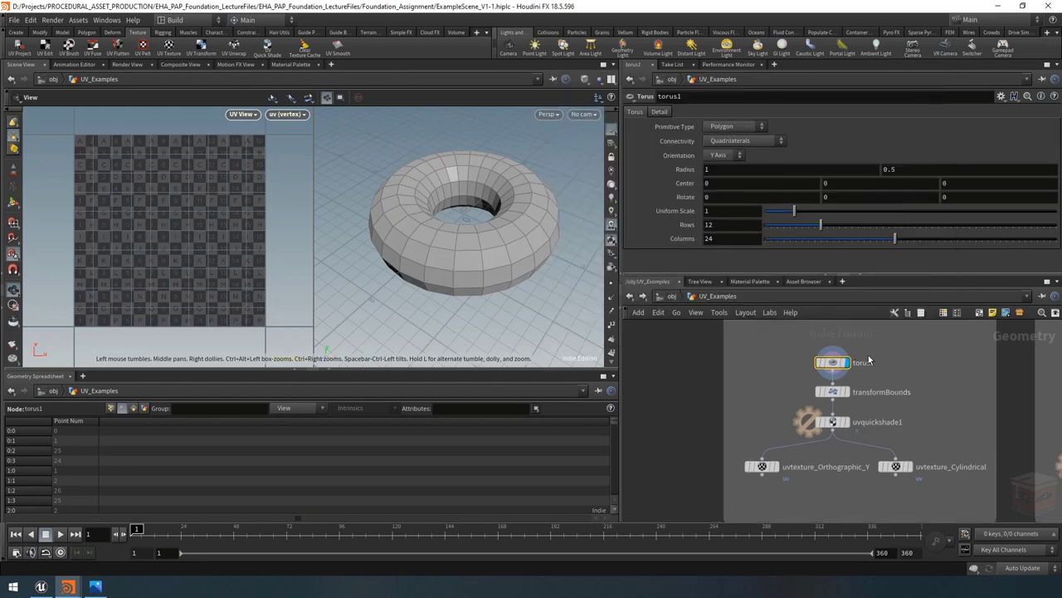
left_click(846, 423)
left_click(835, 428)
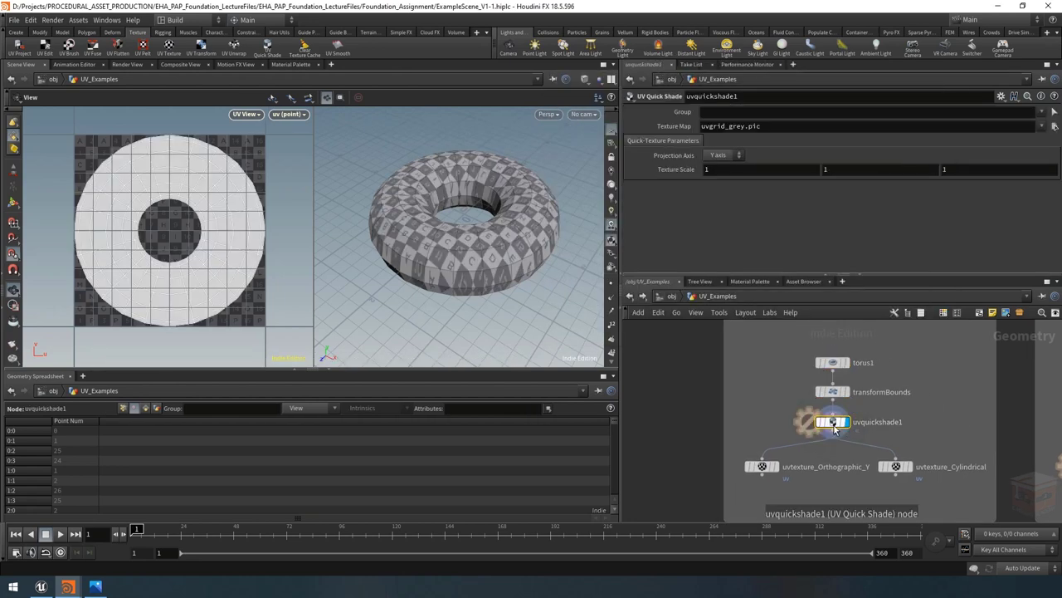
left_click_drag(516, 239, 498, 215)
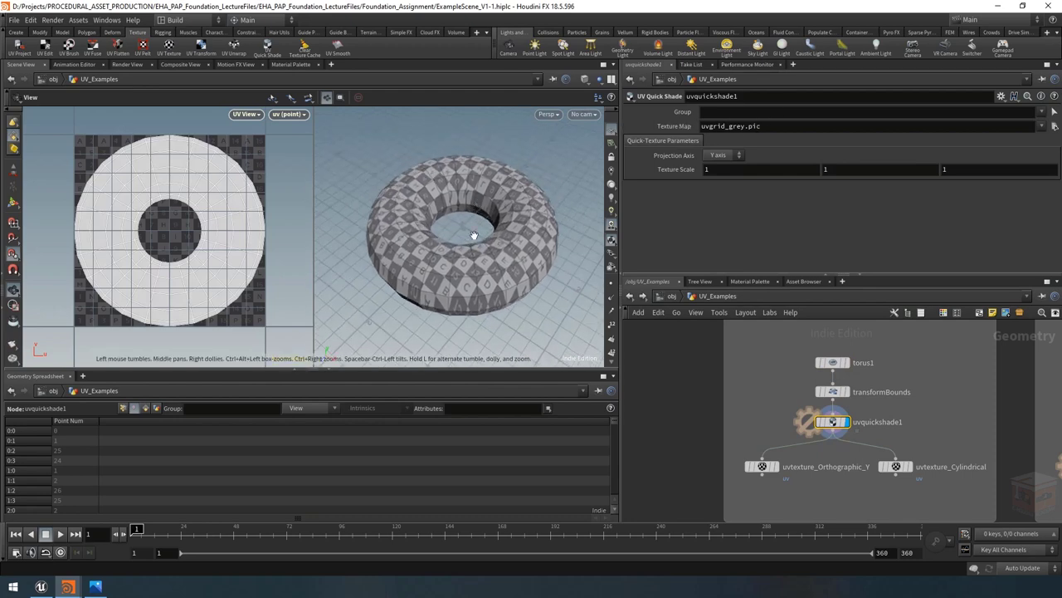
middle_click_drag(780, 475, 780, 446)
Display uvtexture_Orthographic_Y, checking inside uvquickshade1 before returning to UV_Examples
mouse_move(779, 446)
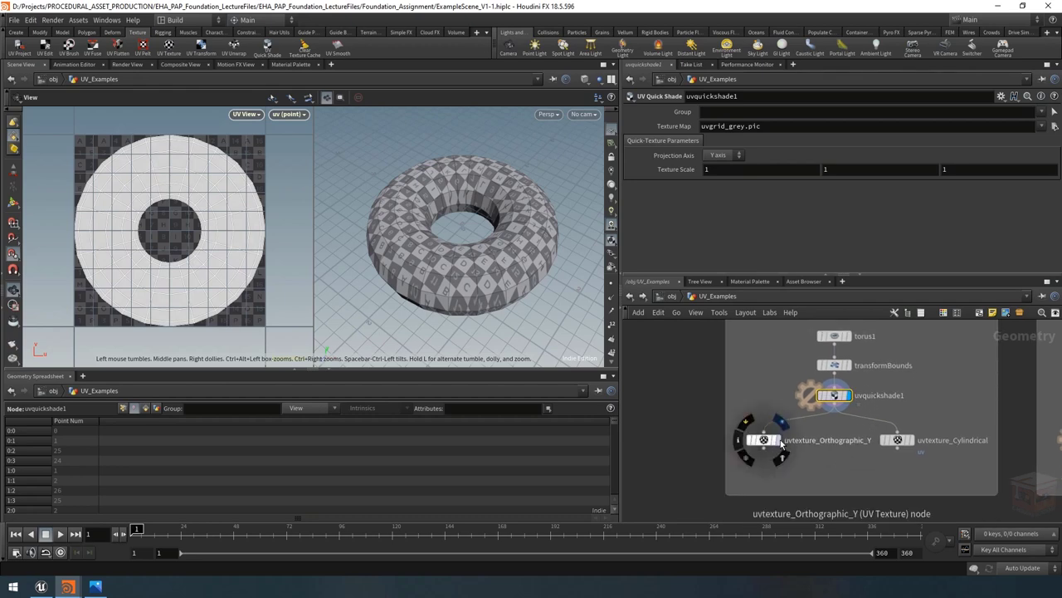
left_click(780, 445)
left_click(768, 446)
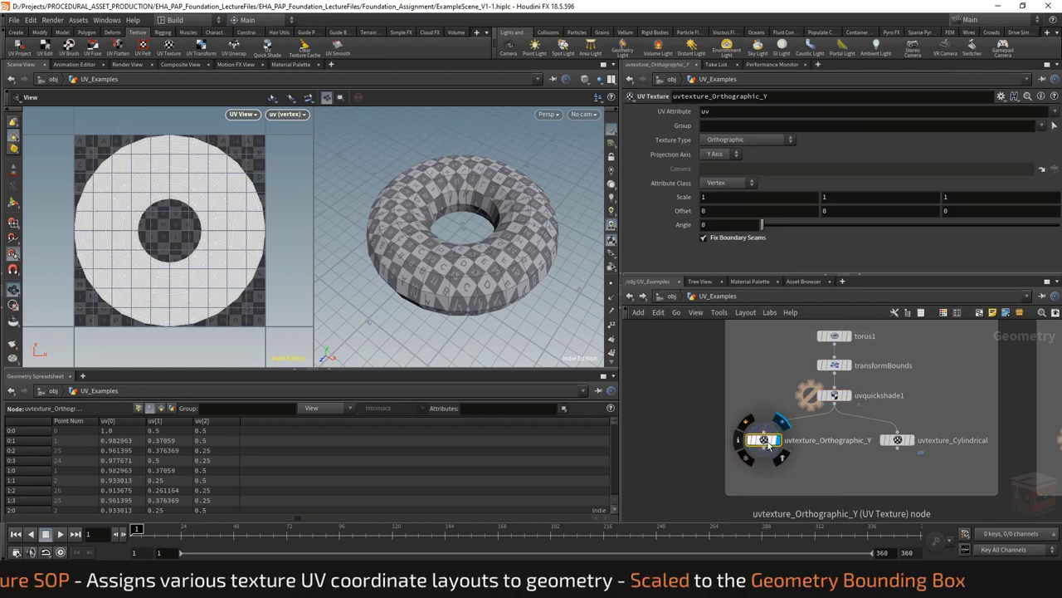
left_click_drag(767, 445, 769, 446)
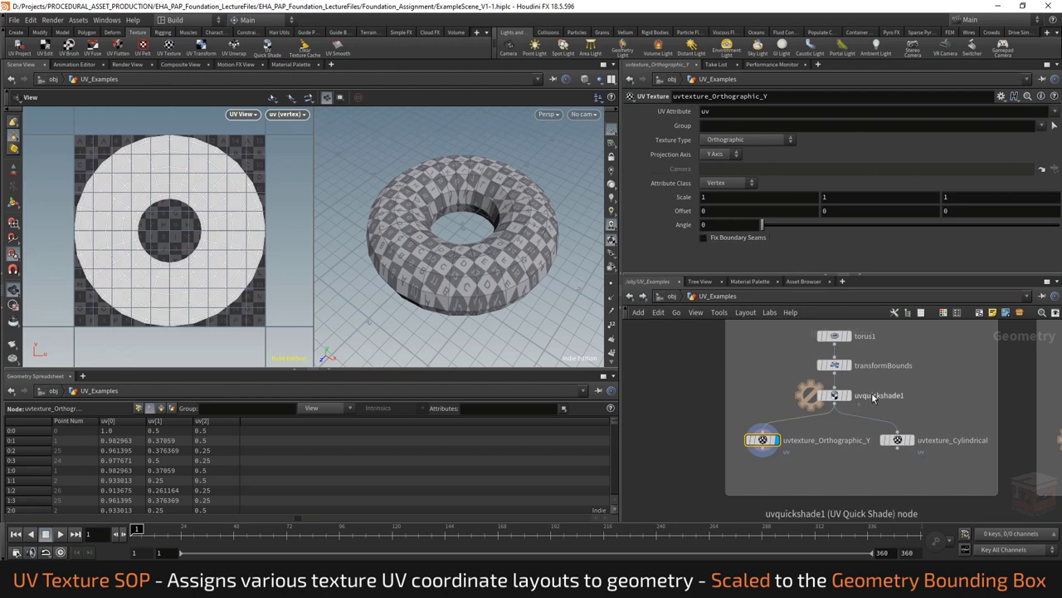
double_click(837, 398)
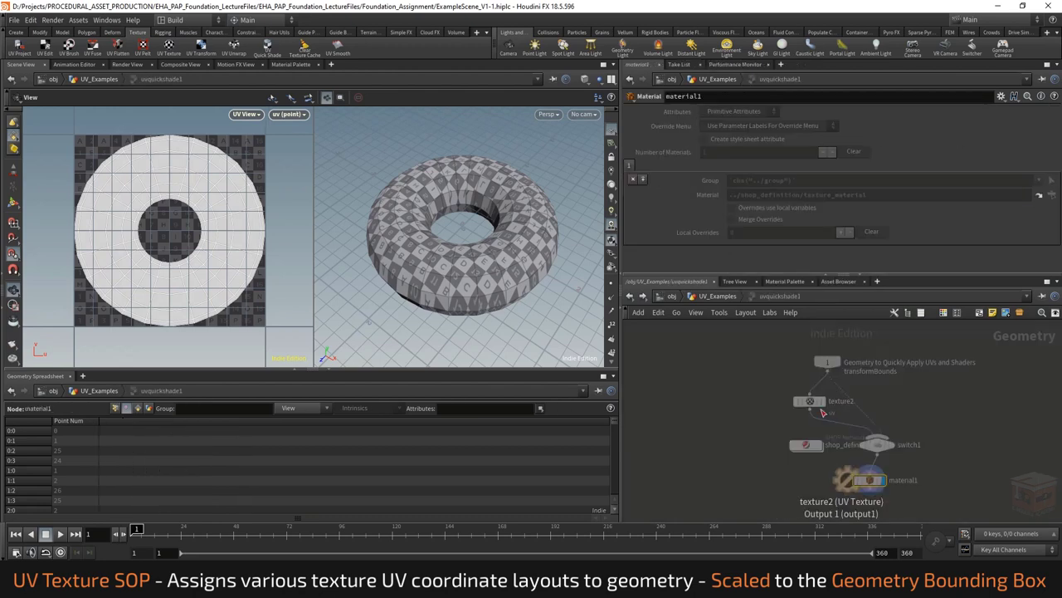
mouse_move(816, 404)
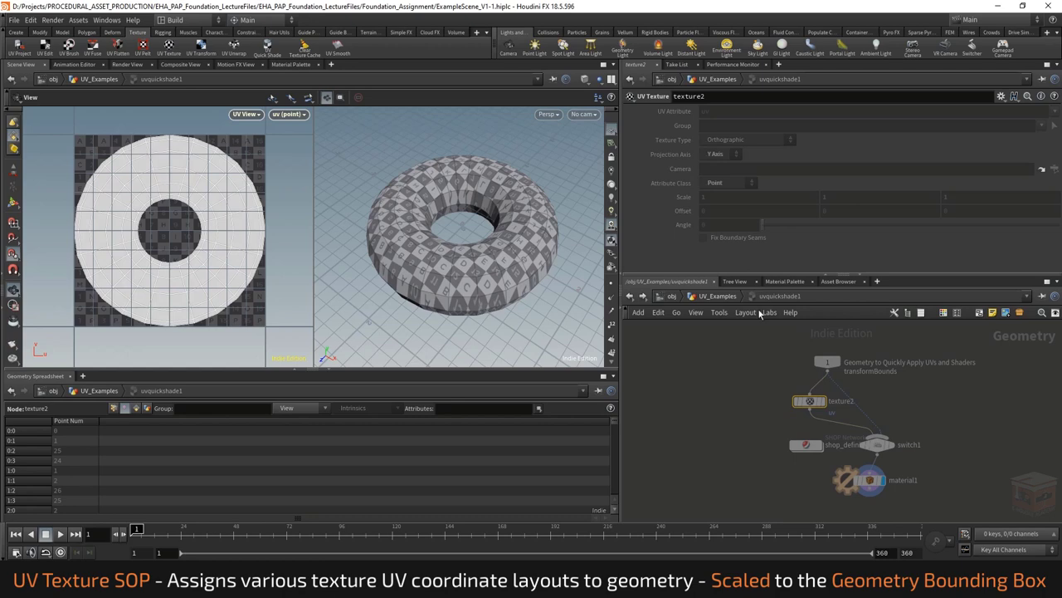
left_click(711, 295)
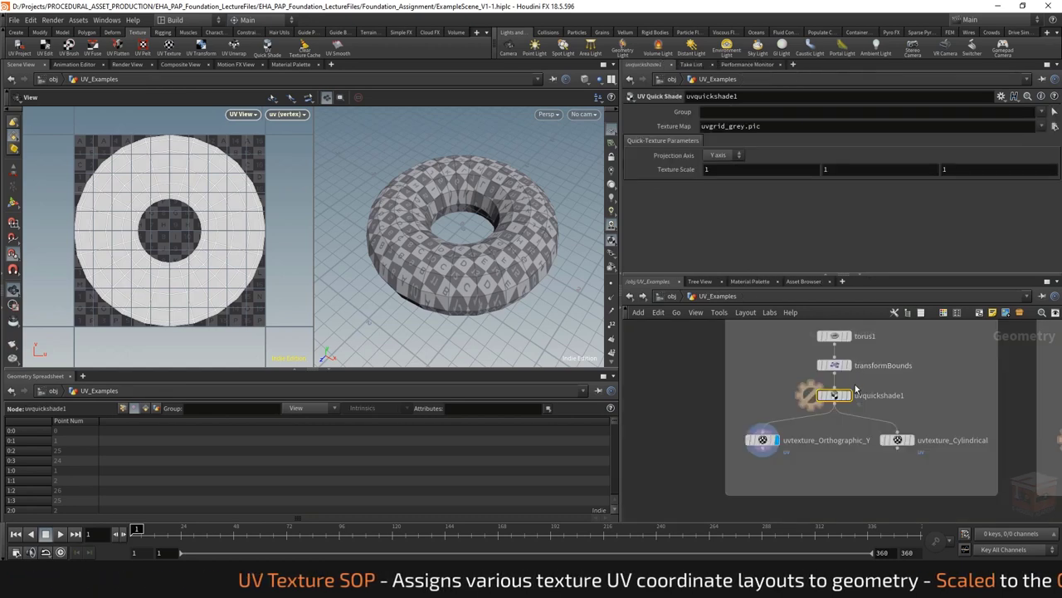
left_click(764, 440)
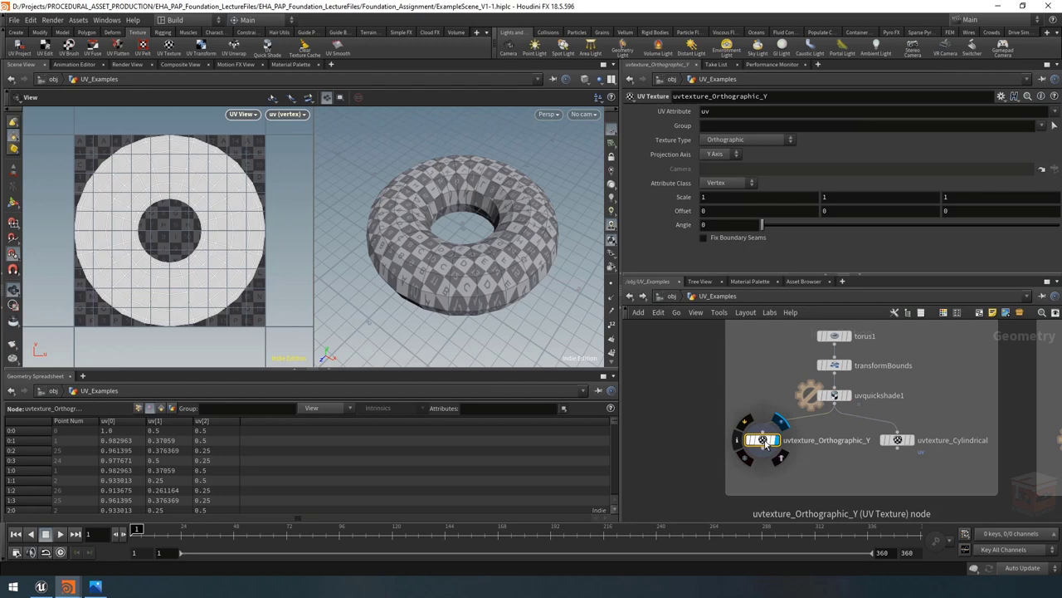
left_click_drag(765, 444, 764, 449)
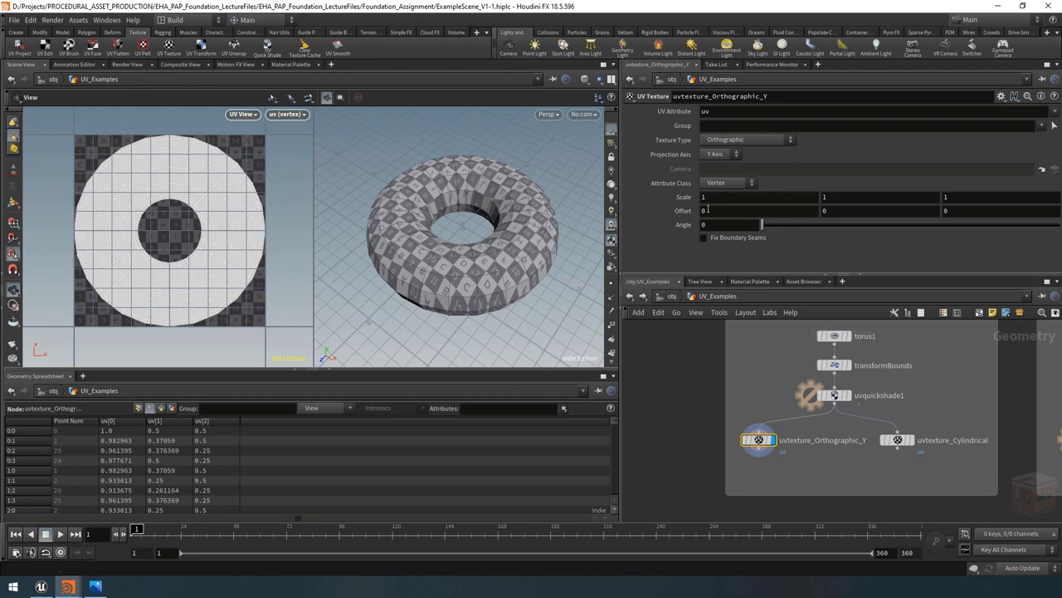
middle_click_drag(709, 210, 689, 244)
middle_click_drag(739, 196, 731, 241)
key("ctrl+z")
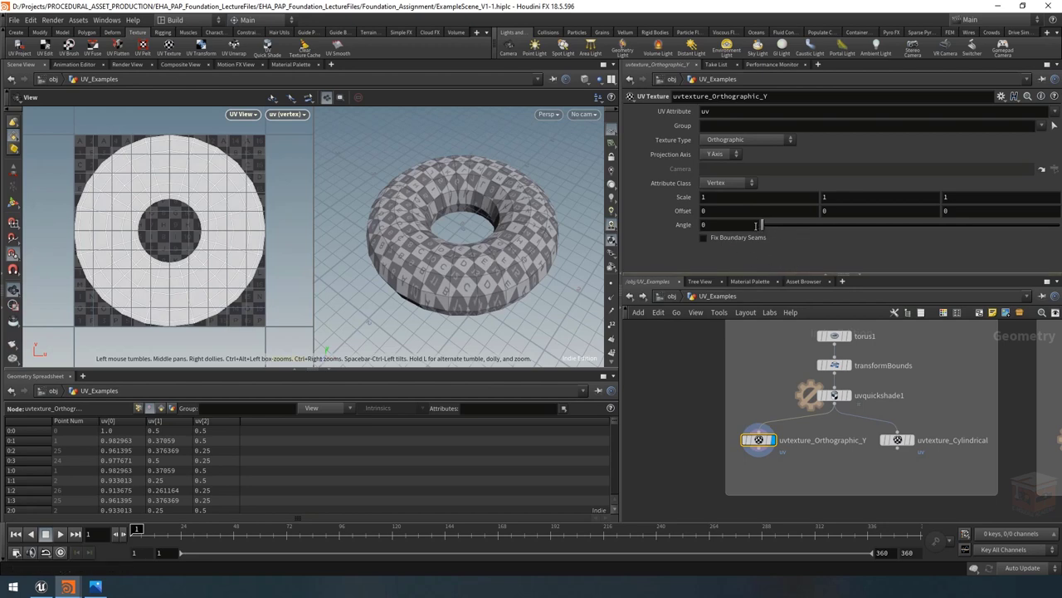
right_click_drag(225, 215, 135, 220)
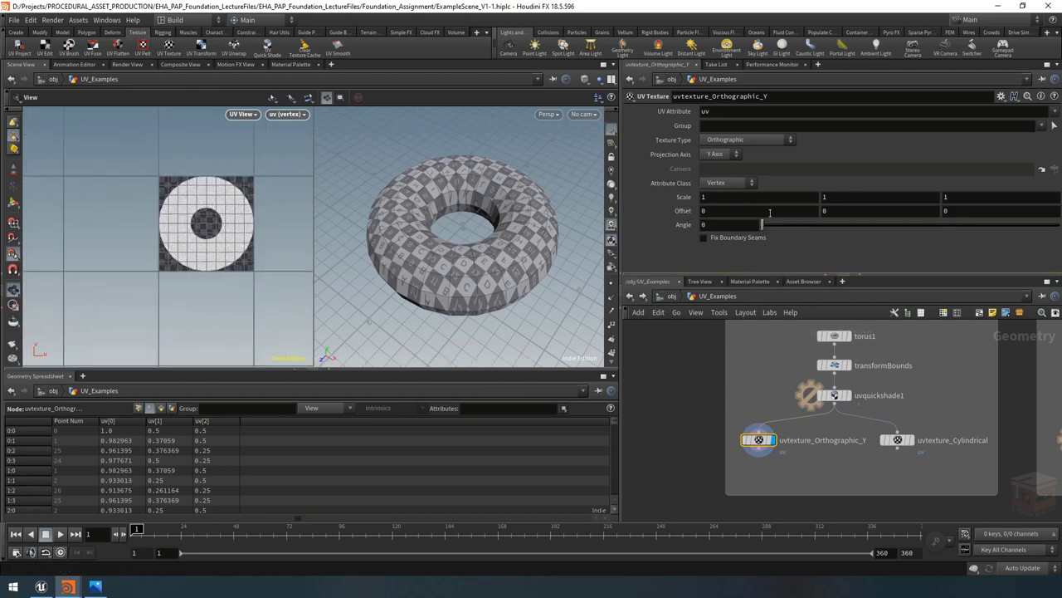
left_click_drag(762, 226, 158, 271)
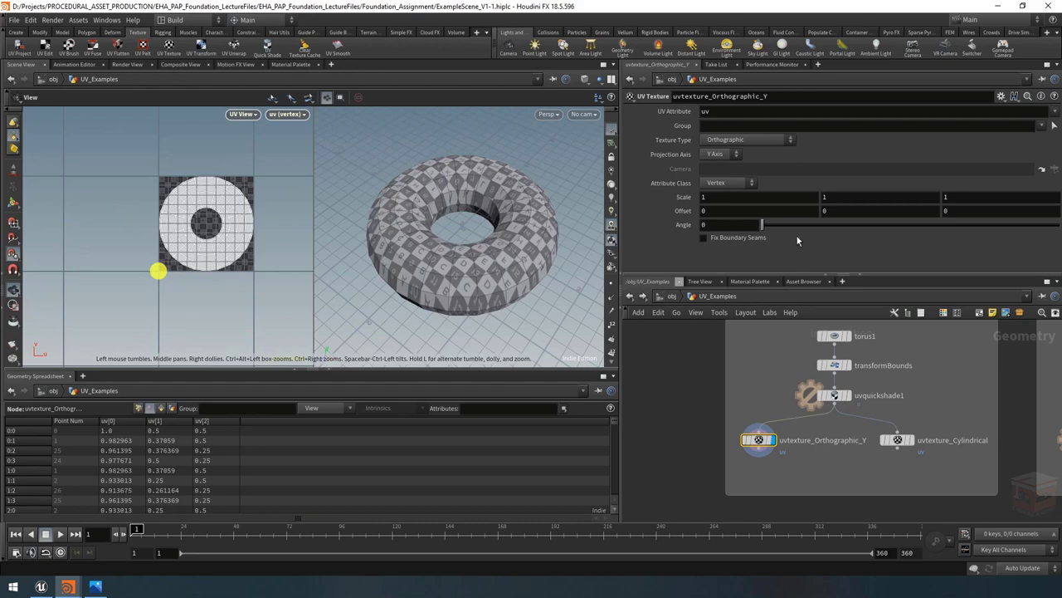
mouse_move(771, 228)
left_mouse_down()
mouse_move(869, 237)
mouse_move(1050, 226)
mouse_move(752, 224)
left_mouse_up()
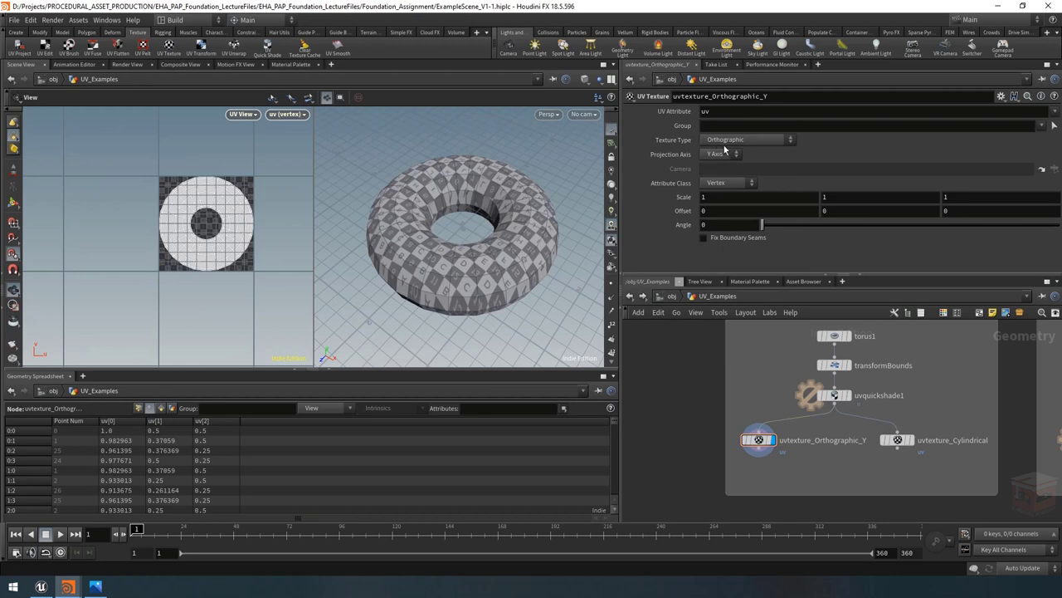
middle_click_drag(956, 419, 940, 413)
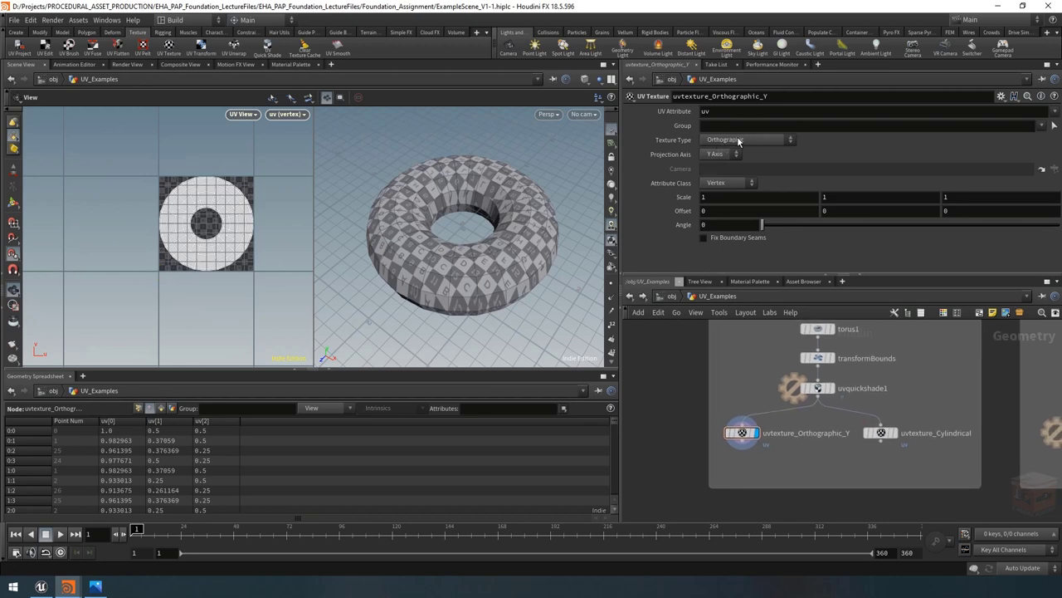
Try X Axis and Z Axis projections on uvtexture_Orthographic_Y, orbiting to compare
left_click(718, 156)
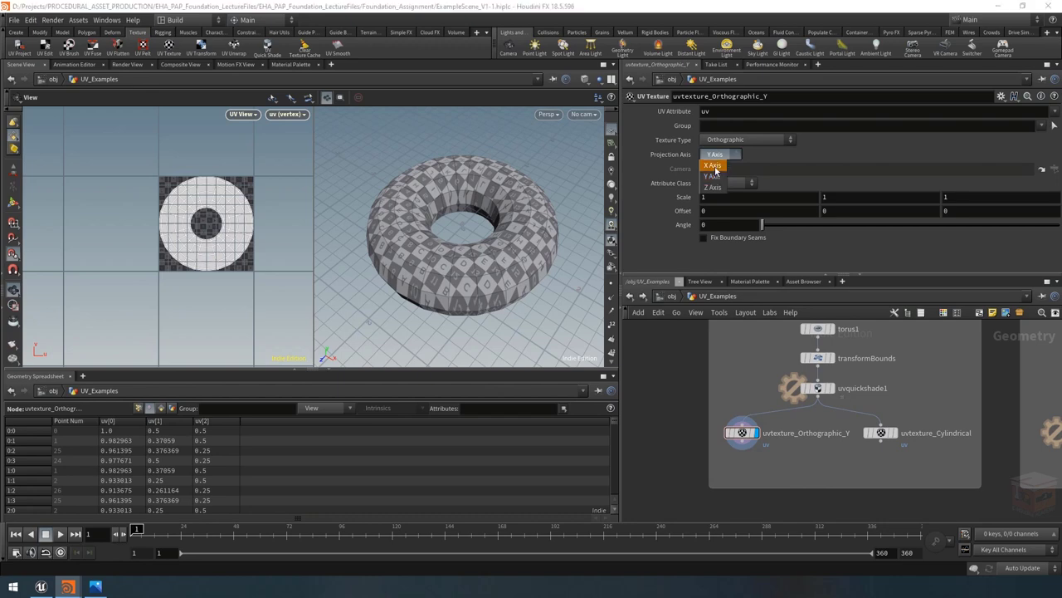
left_click(714, 166)
left_click_drag(407, 207, 581, 309)
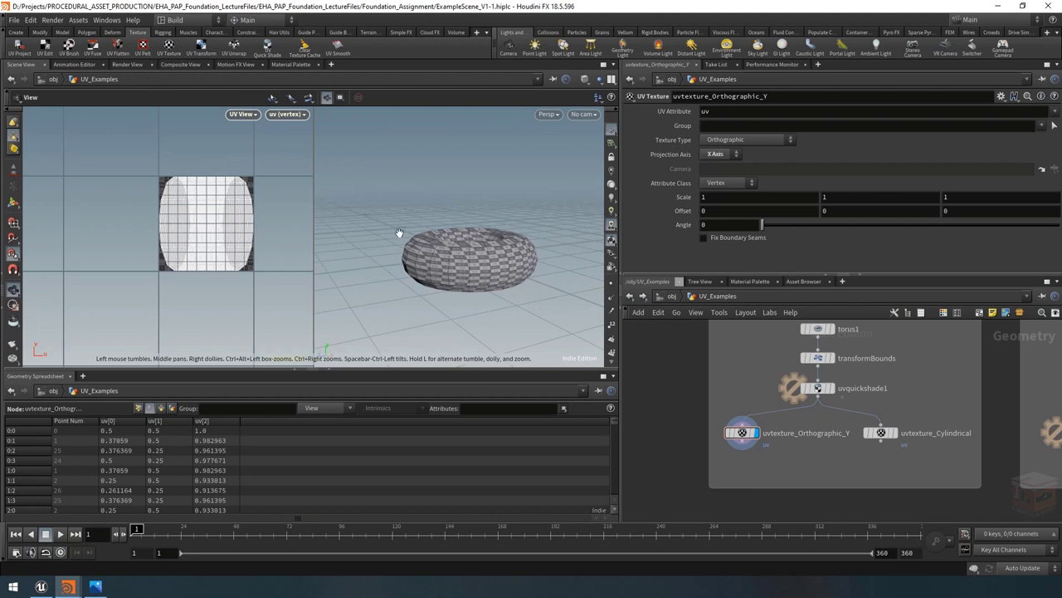
left_click(716, 154)
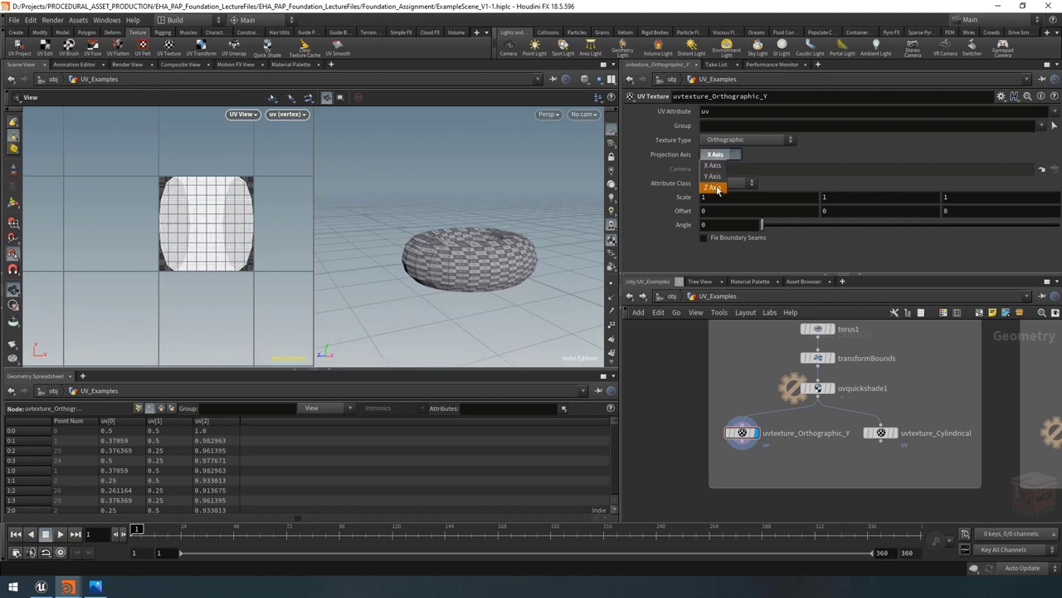
left_click(715, 188)
left_click_drag(424, 261, 437, 274)
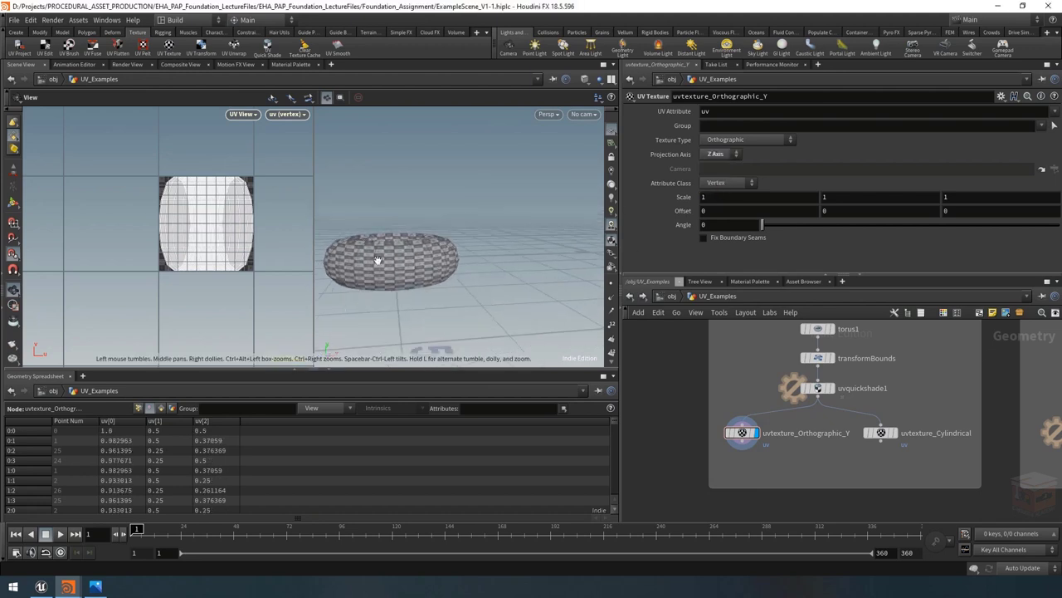
left_click_drag(380, 234, 415, 266)
Settle on X Axis projection, leaving Texture Type on Orthographic
left_click(715, 155)
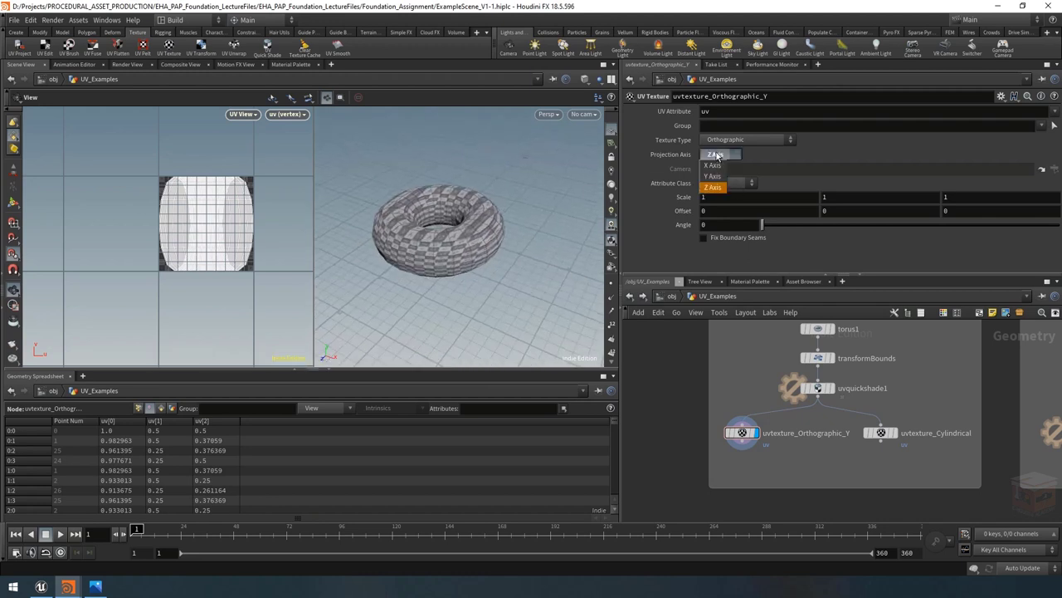
left_click(716, 166)
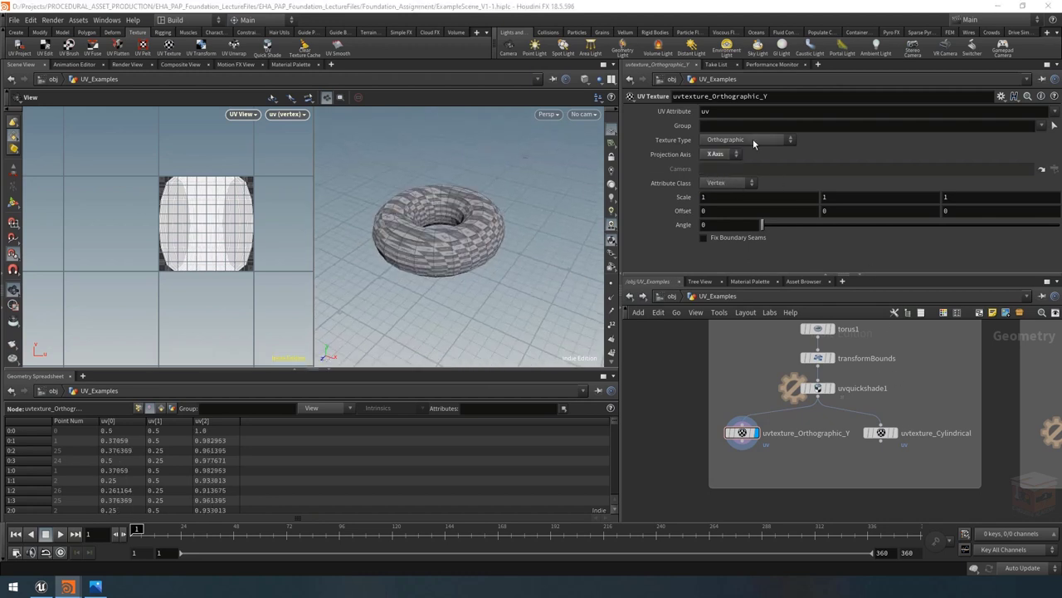
left_click(739, 140)
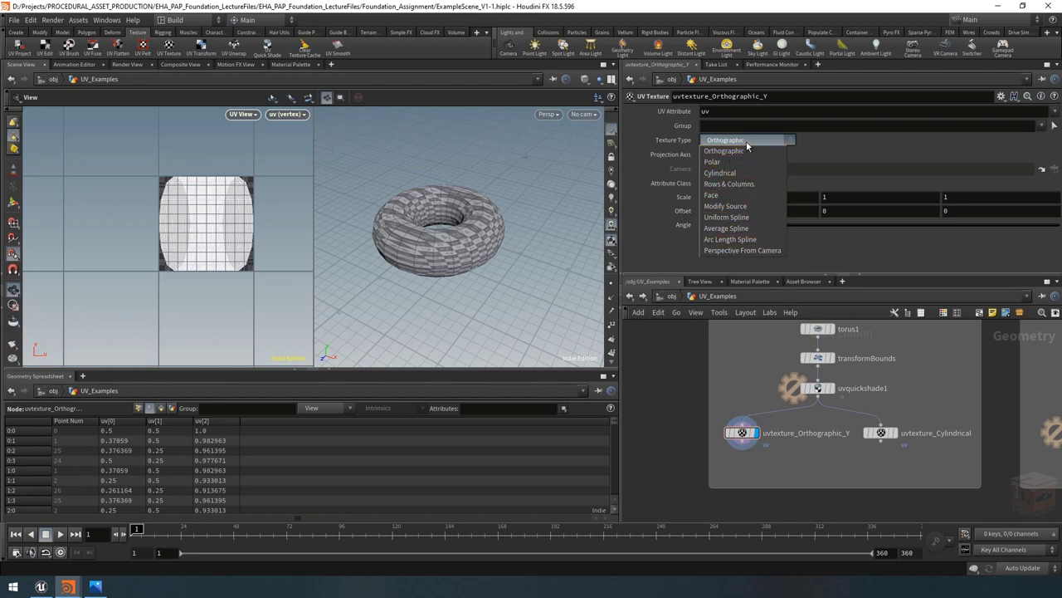
left_click(741, 152)
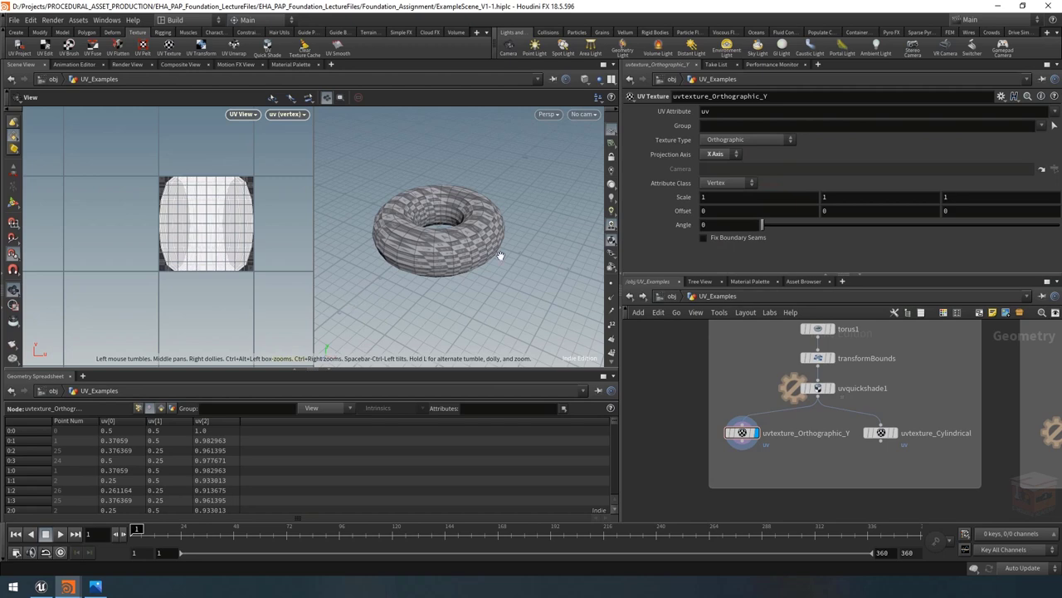
Display uvtexture_Cylindrical, confirm its Cylindrical texture type, and orbit around the unwrapped torus
left_click(893, 432)
left_click(881, 435)
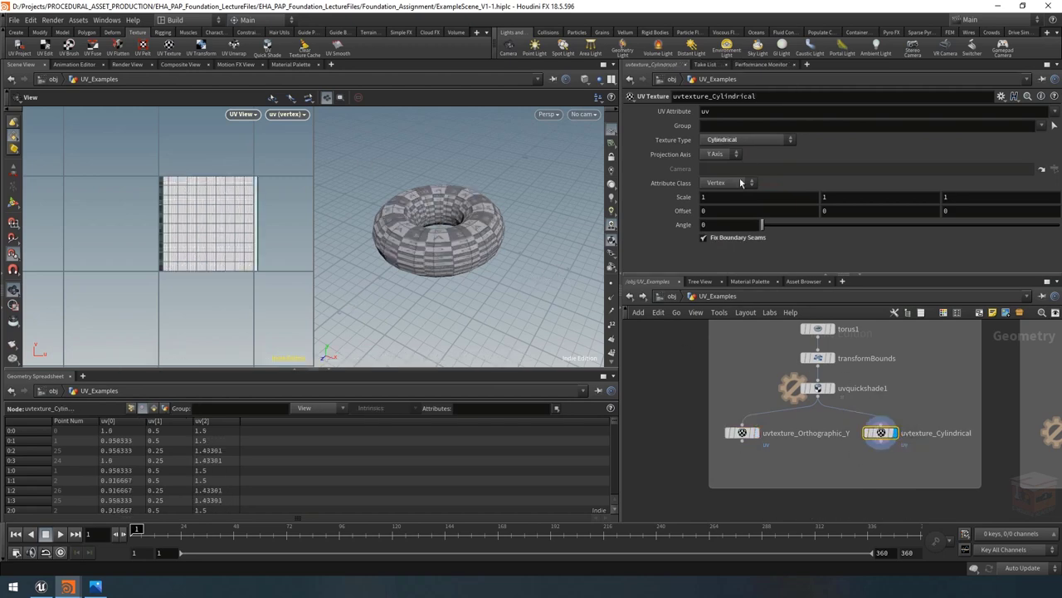
left_click(744, 139)
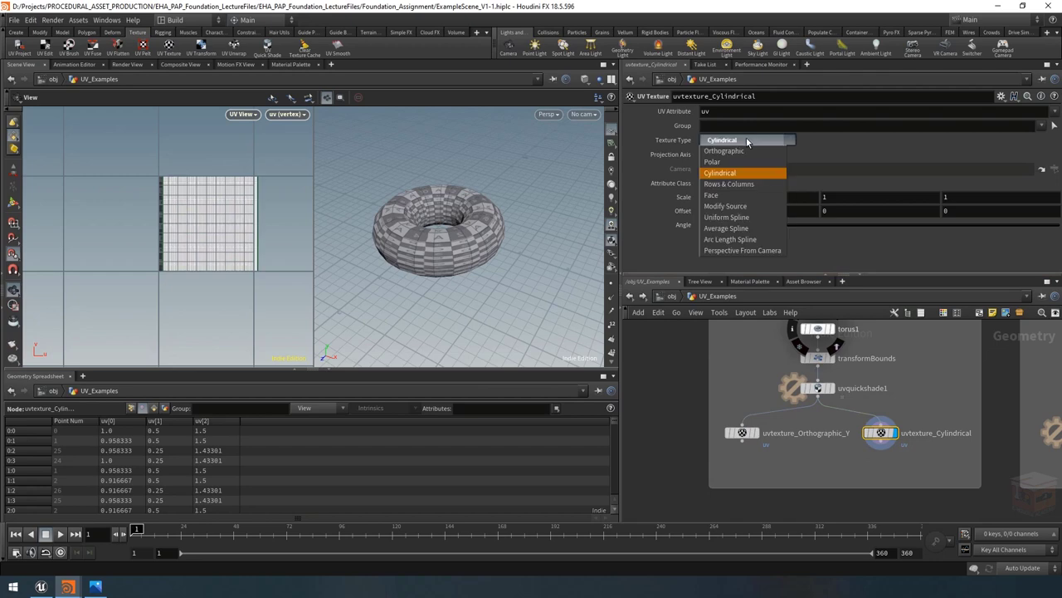
left_click(747, 143)
mouse_move(390, 217)
left_mouse_down()
mouse_move(407, 233)
mouse_move(391, 238)
mouse_move(394, 217)
left_mouse_up()
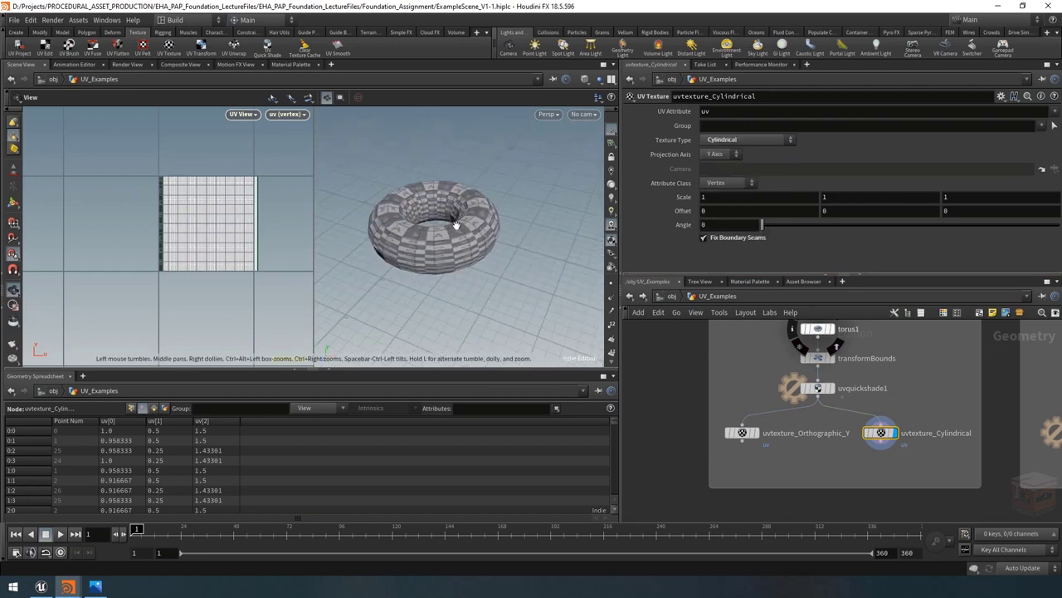
left_click_drag(449, 220, 431, 236)
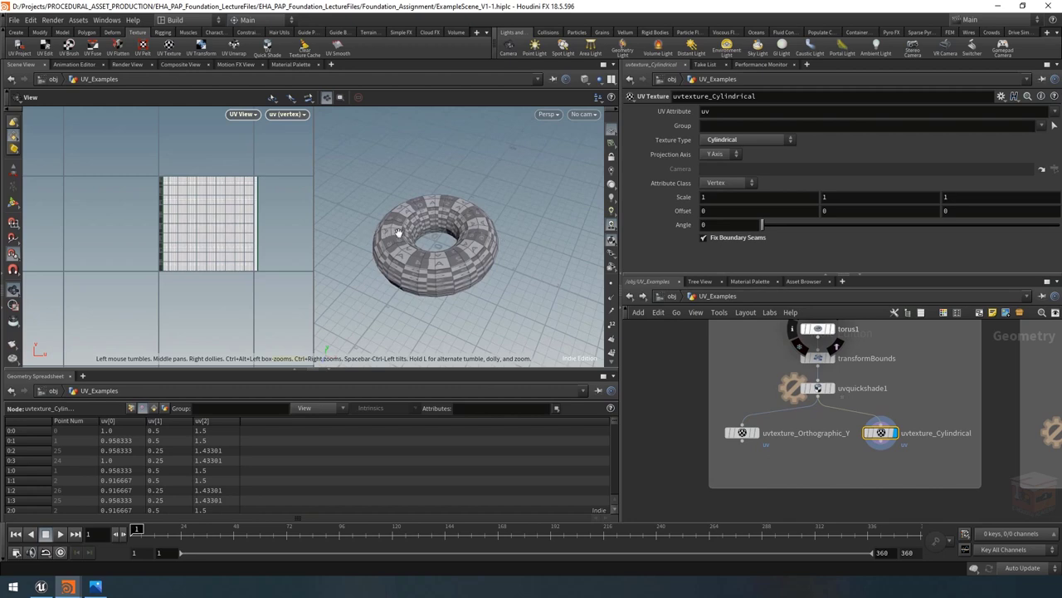
left_click_drag(448, 240, 478, 285)
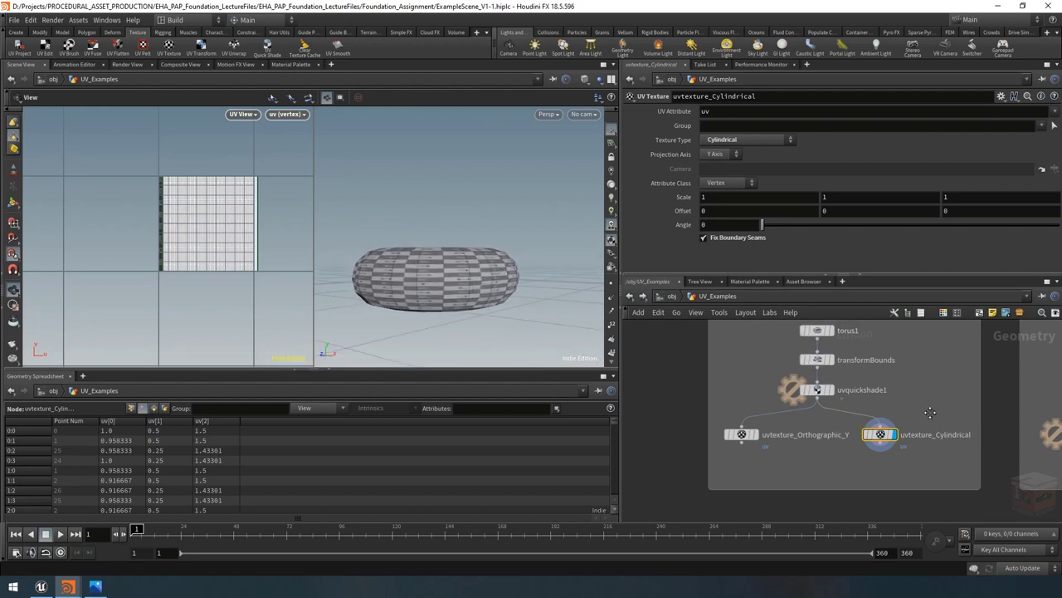
middle_click_drag(928, 412, 926, 456)
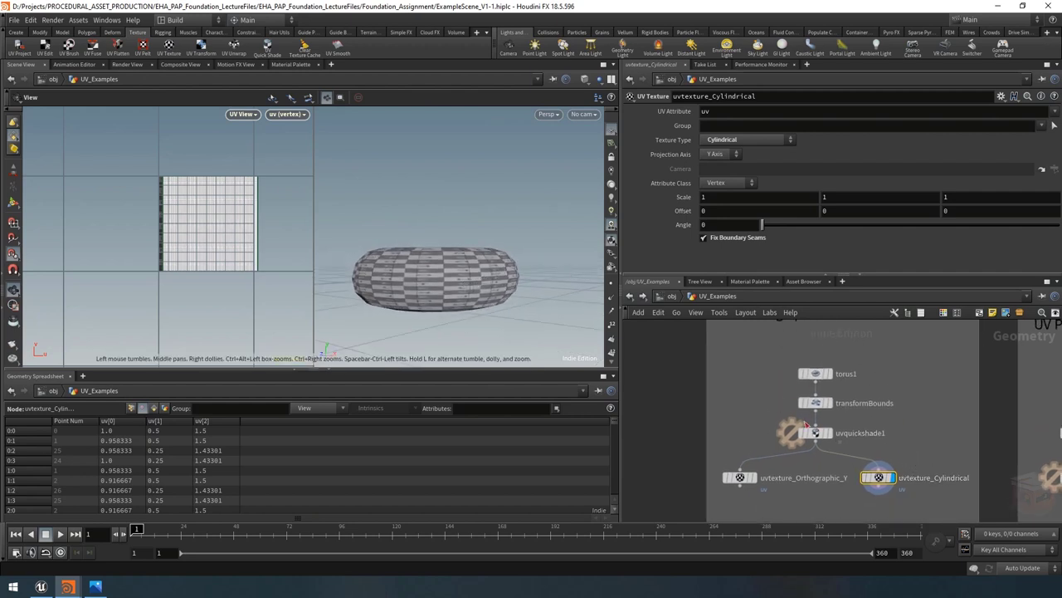
left_click_drag(419, 262, 460, 265)
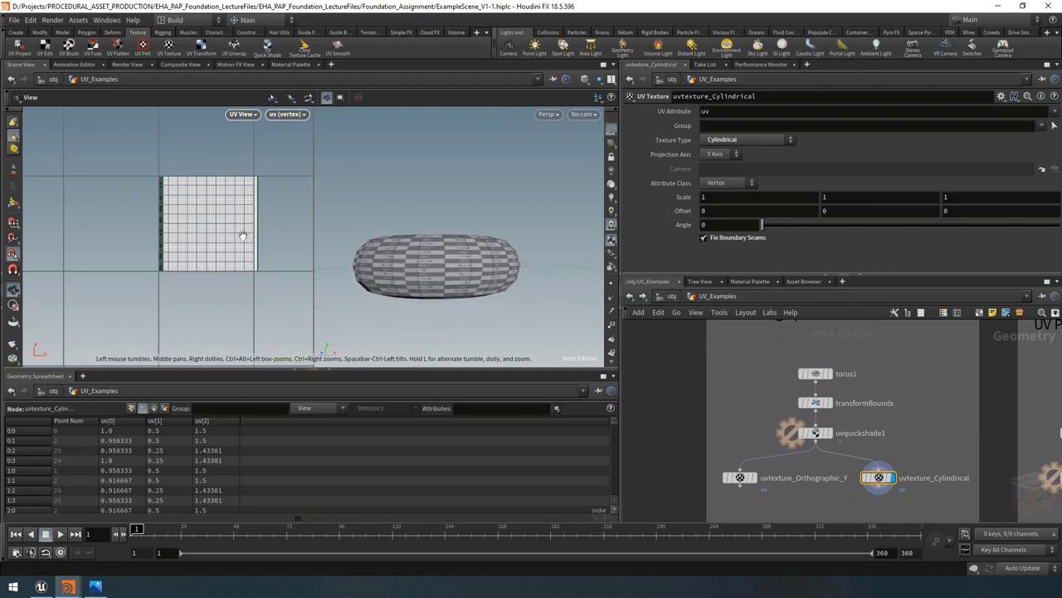
Redisplay uvtexture_Orthographic_Y projecting along Y Axis, then select transformBounds
left_click(745, 477)
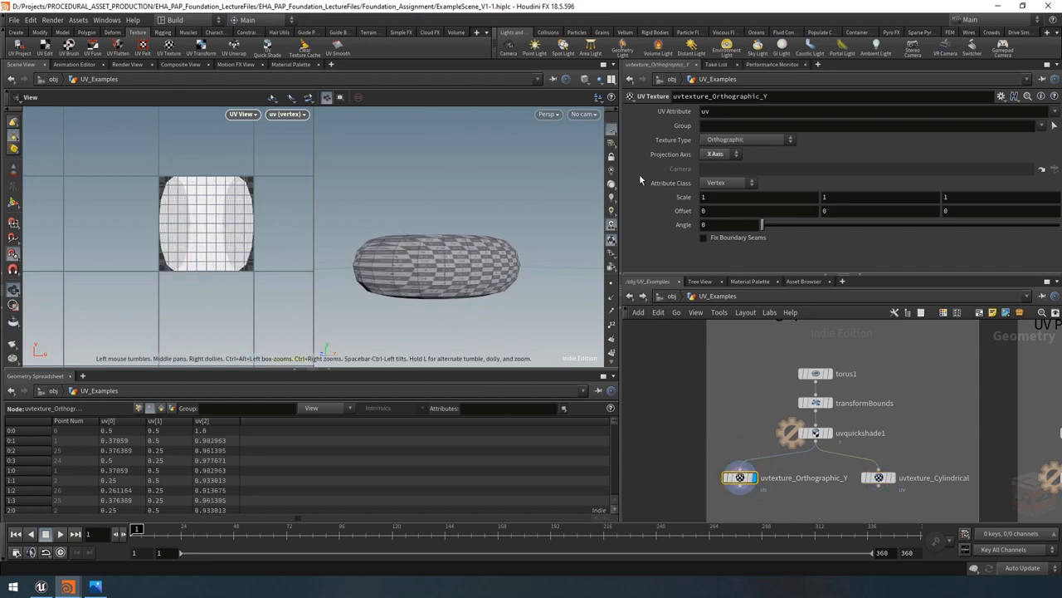
left_click(716, 155)
left_click(713, 178)
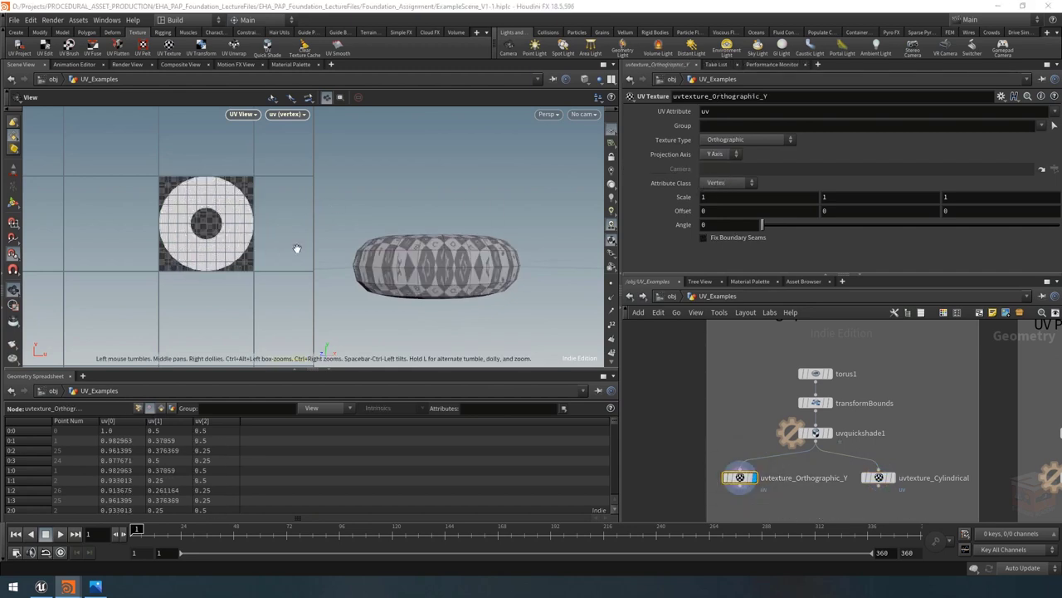
left_click_drag(411, 203, 436, 217)
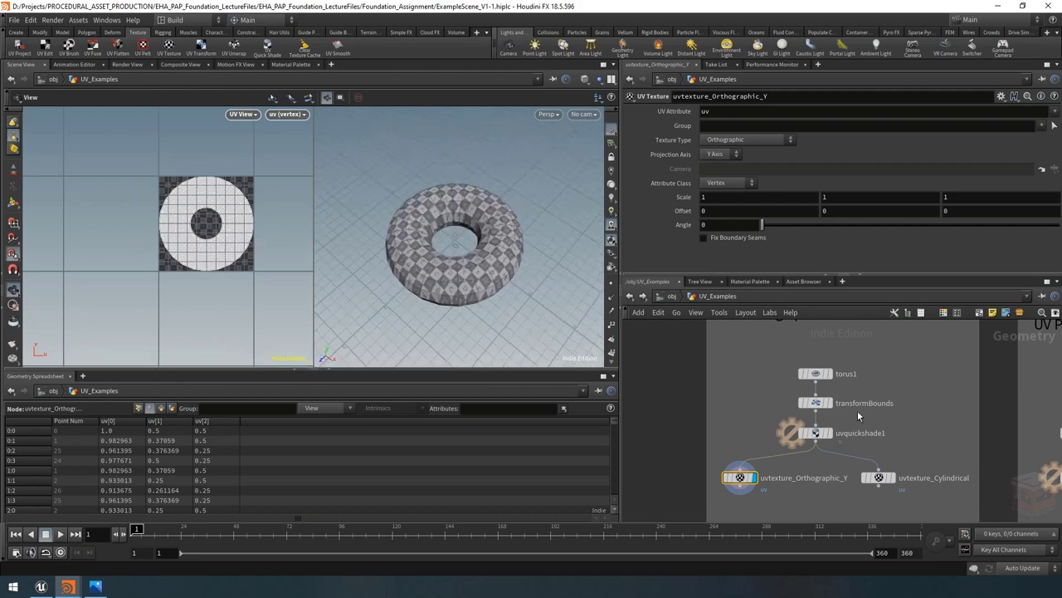
left_click_drag(917, 388, 802, 407)
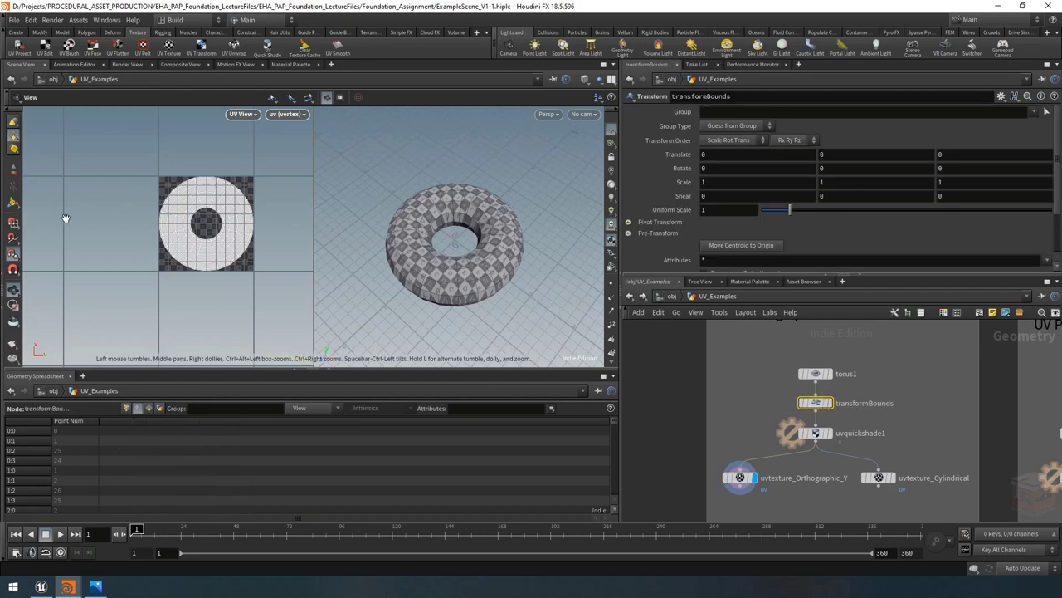
Drag transformBounds' scale handles to stretch the torus to X 1.22411 and Z 1.48438
left_click(13, 203)
left_click_drag(420, 279, 391, 297)
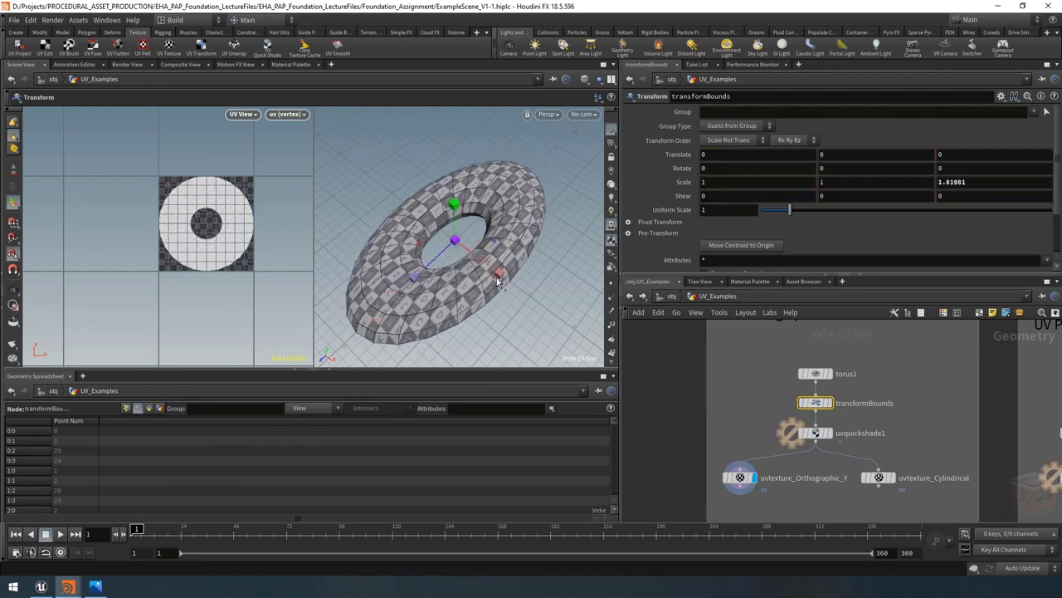
left_click_drag(525, 288, 402, 267)
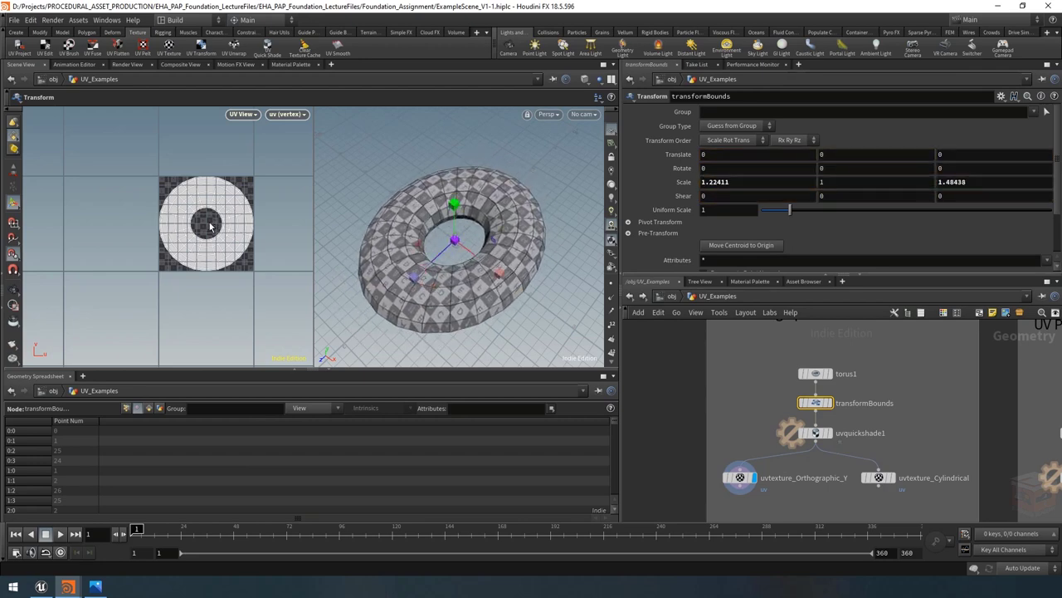
scroll(919, 389, "down", 8)
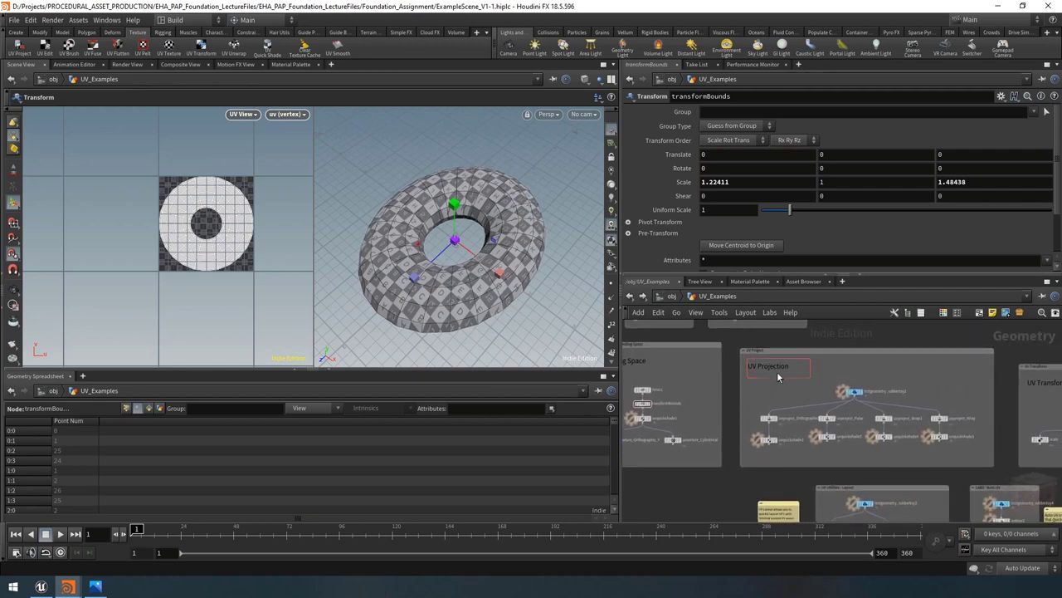
Frame the UV Projection network box and display testgeometry_rubbertoy2
left_click(777, 371)
key("f")
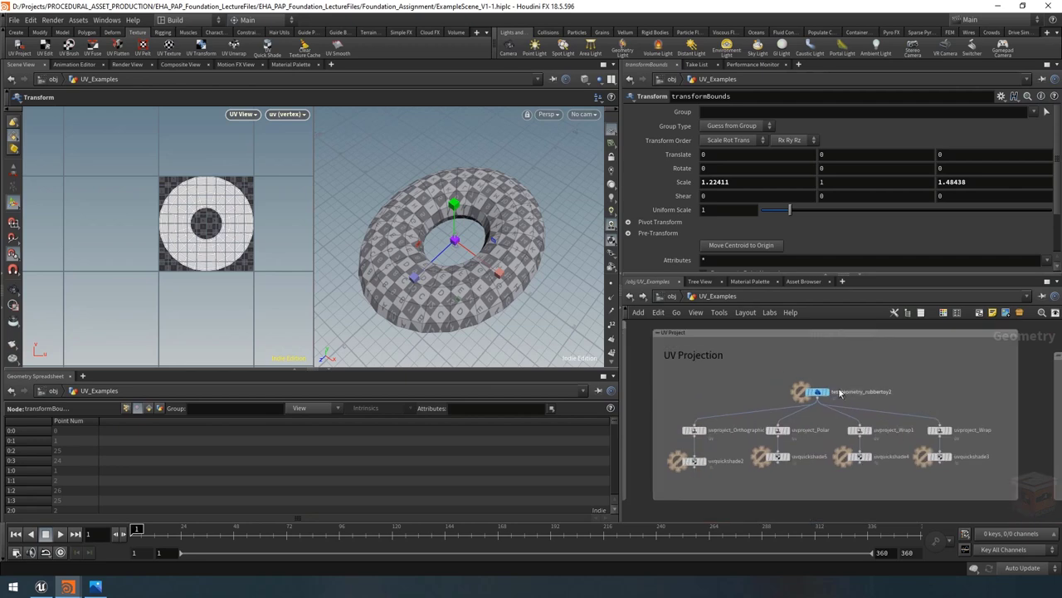
left_click(825, 392)
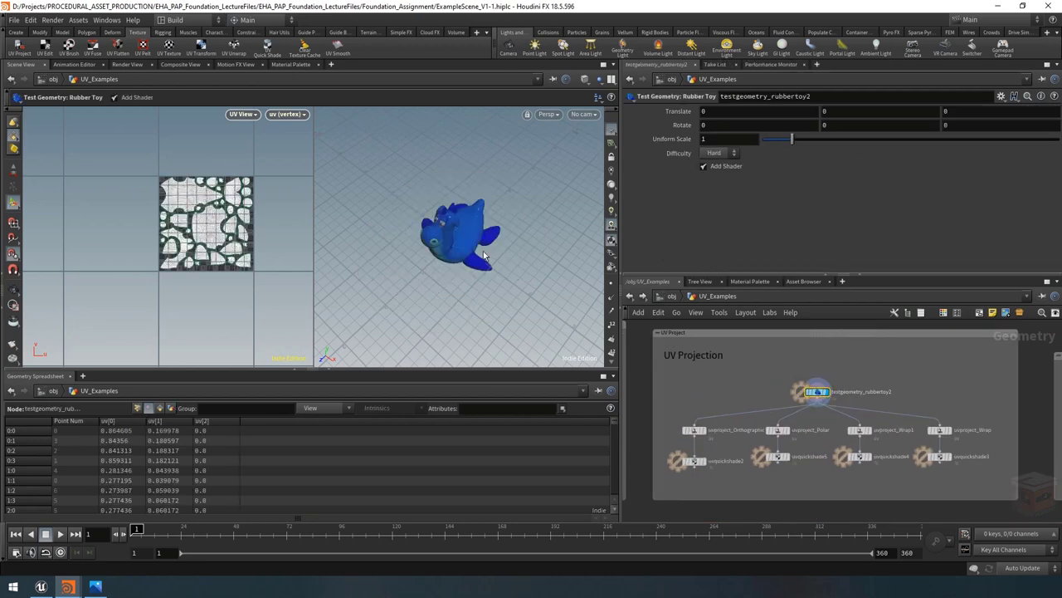
Set the display flag on uvquickshade2 to show the checker-textured rubber toy
key("Escape")
left_click_drag(464, 249, 445, 224)
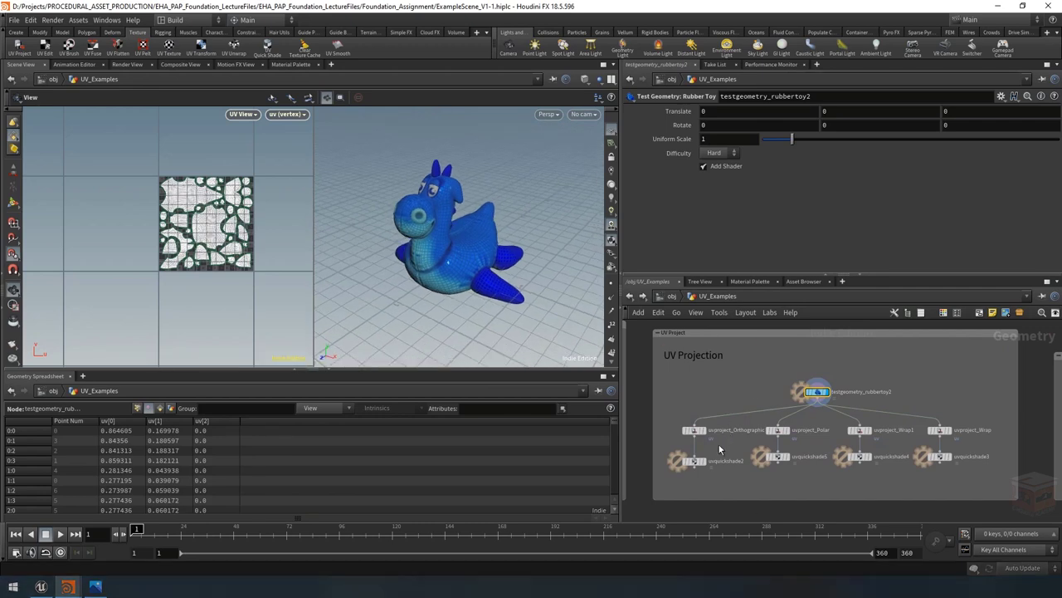
scroll(746, 461, "up", 3)
left_click(736, 454)
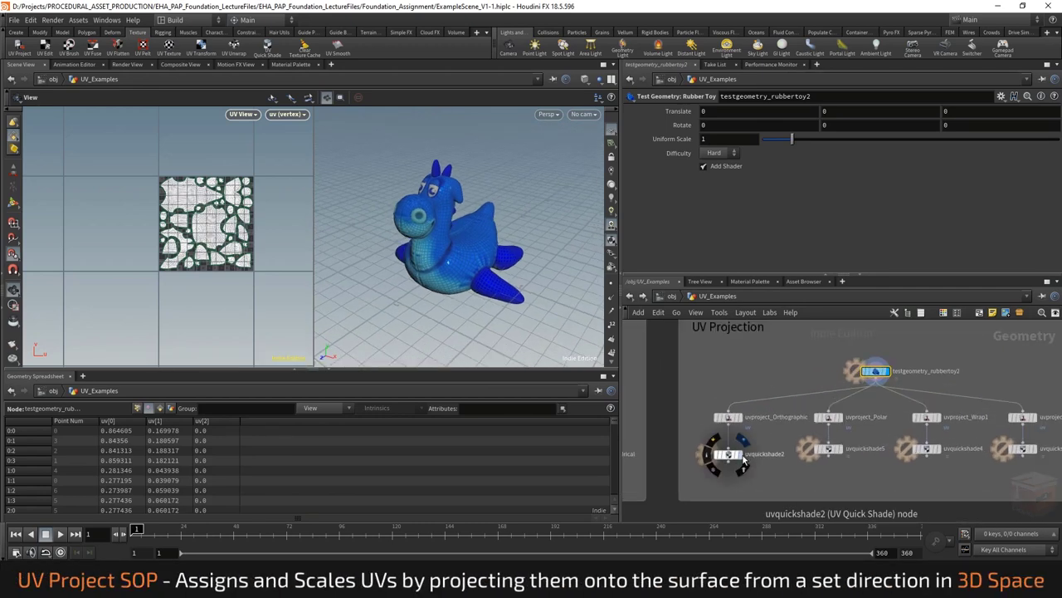
Select uvproject_Orthographic and drag its projection frame across the ground plane
left_click(728, 417)
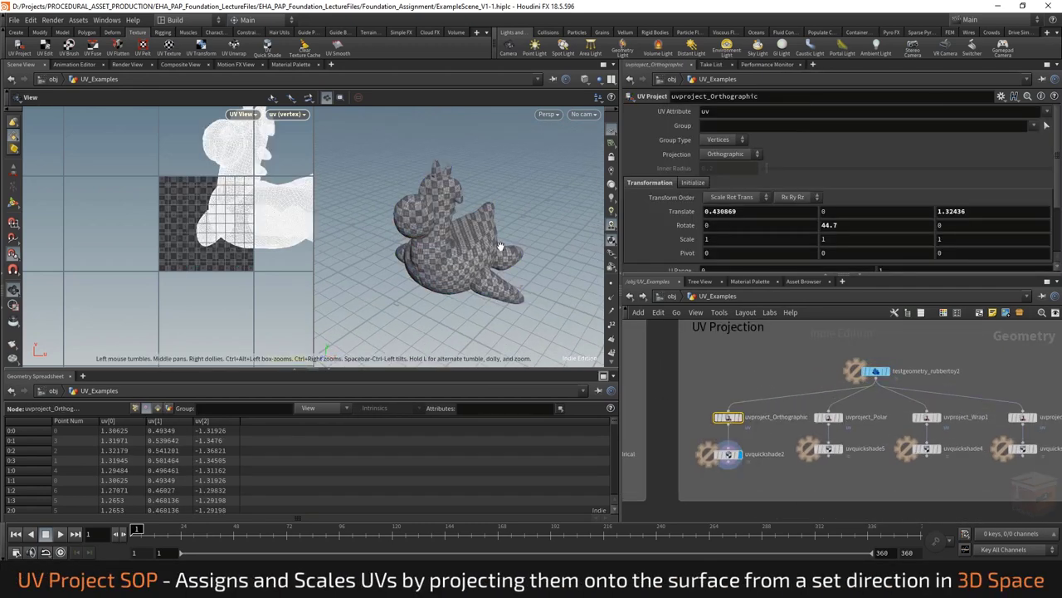
left_click_drag(501, 246, 469, 224)
left_click(13, 203)
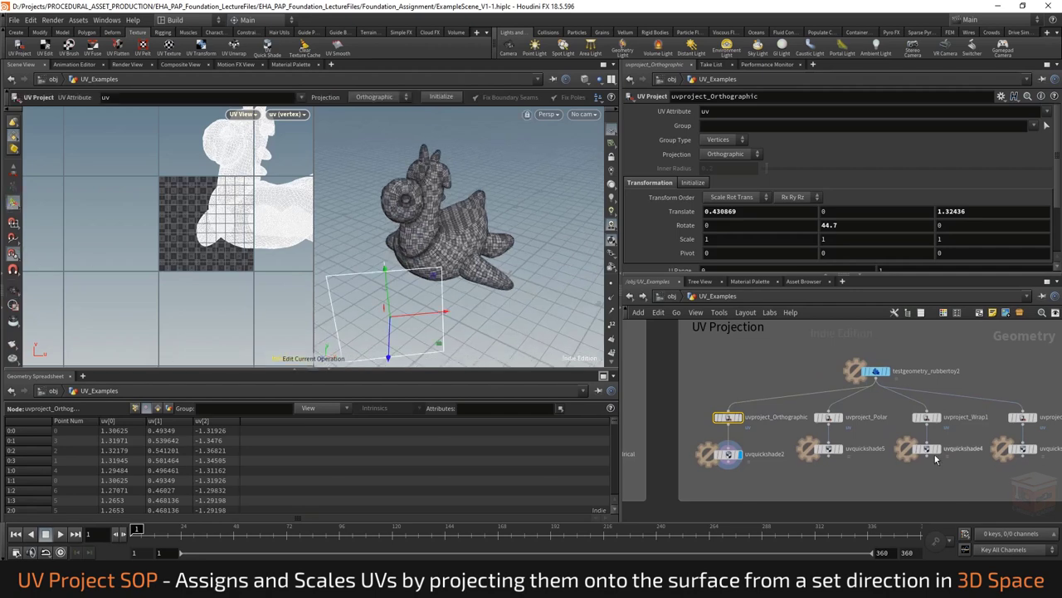
scroll(784, 428, "up", 2)
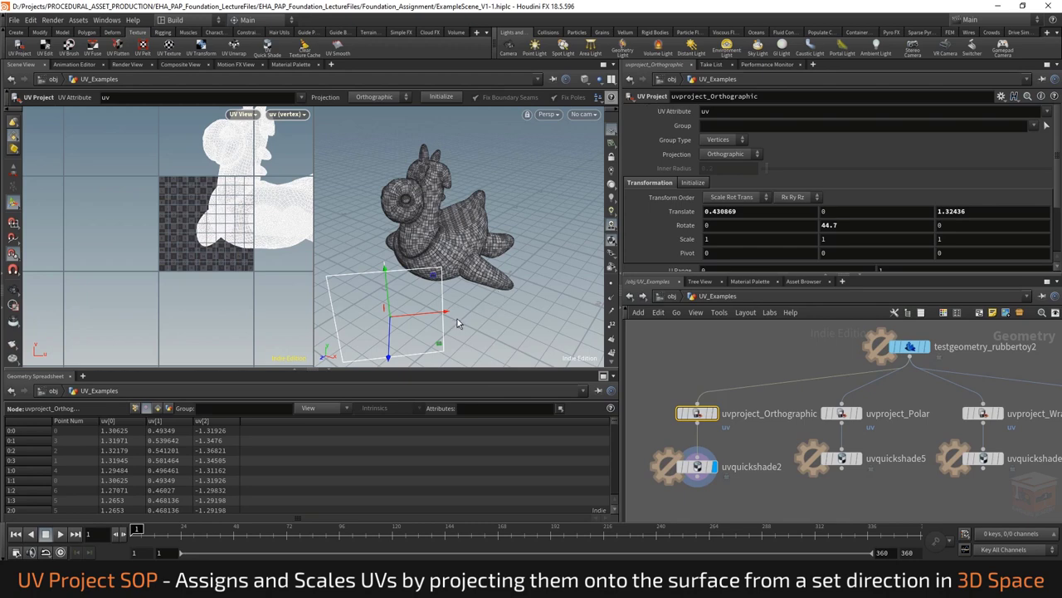
left_click_drag(479, 302, 427, 310)
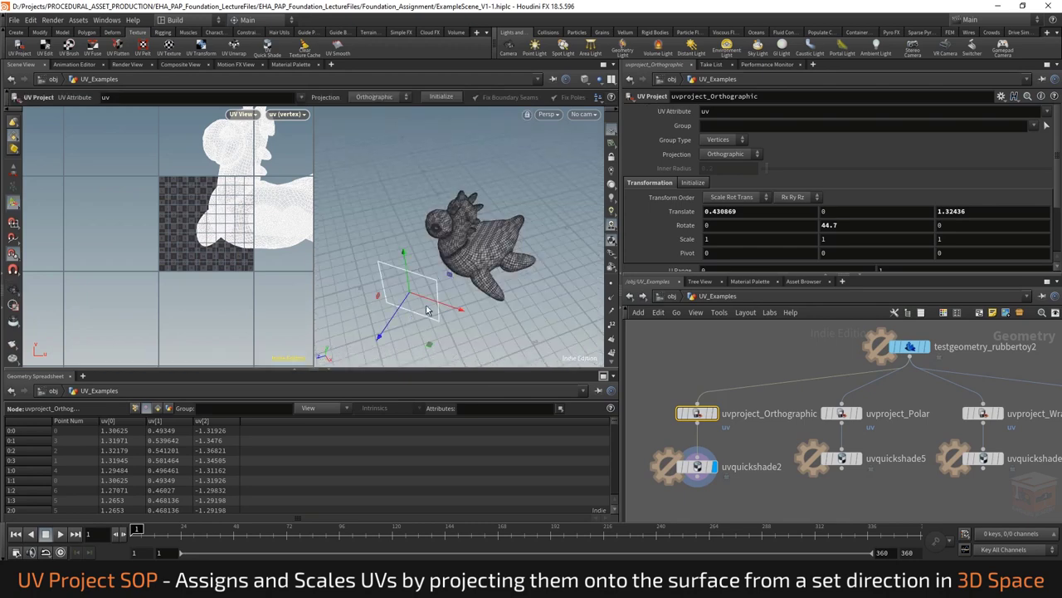
mouse_move(431, 346)
left_mouse_down()
mouse_move(451, 353)
mouse_move(468, 388)
mouse_move(494, 393)
mouse_move(417, 330)
mouse_move(467, 384)
mouse_move(436, 363)
left_mouse_up()
Raise the projection frame along Y to reach translate 0.905505, 0.504891, 1.15142
scroll(477, 223, "up", 3)
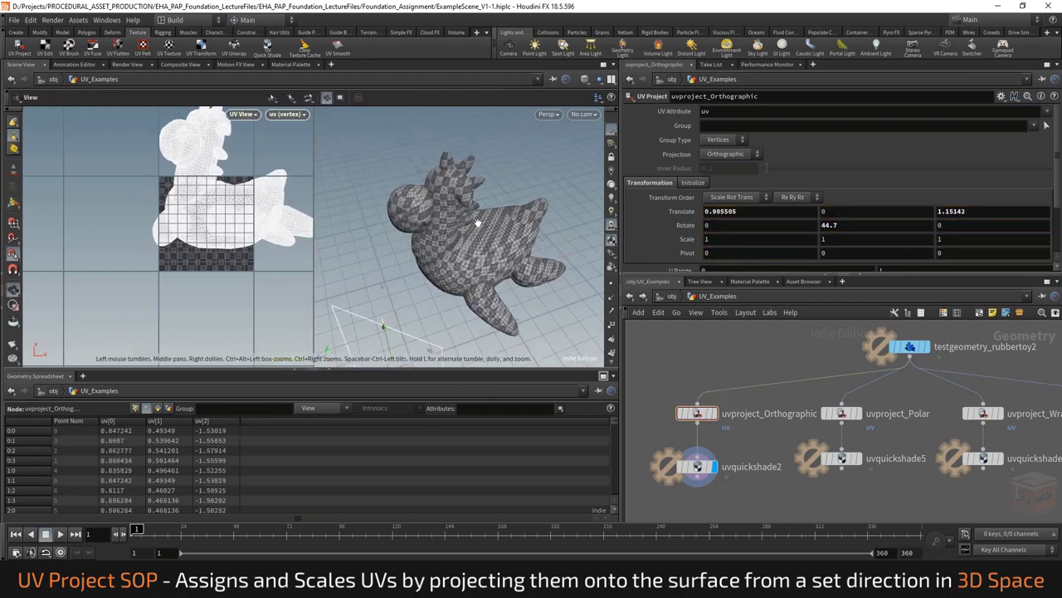
mouse_move(477, 222)
left_mouse_down()
mouse_move(458, 246)
mouse_move(498, 244)
mouse_move(379, 230)
mouse_move(434, 238)
mouse_move(477, 221)
left_mouse_up()
scroll(471, 229, "up", 3)
key("Return")
key("space")
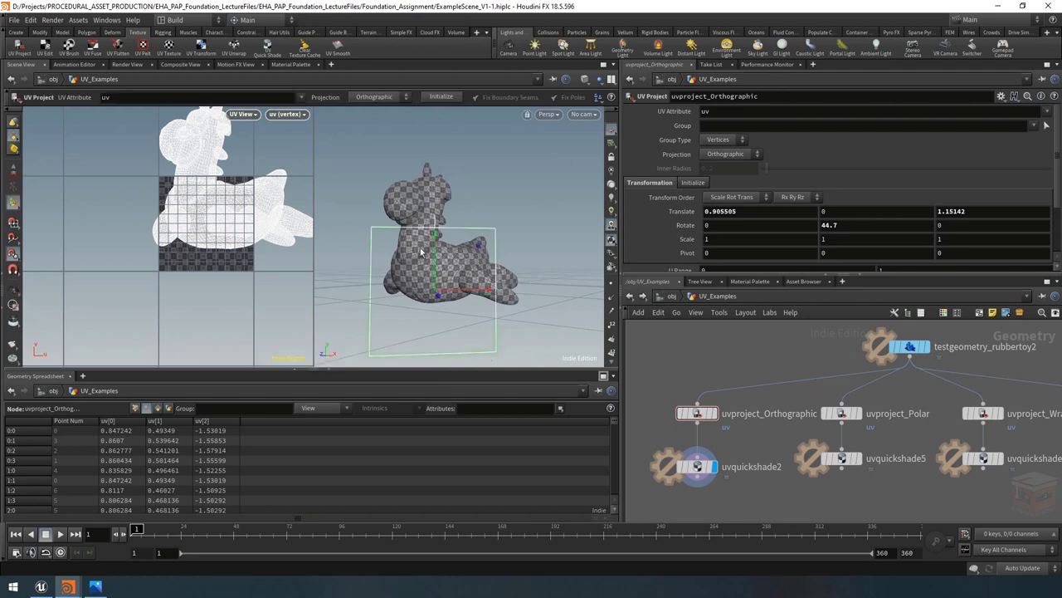
left_click_drag(436, 264, 398, 219)
key("space")
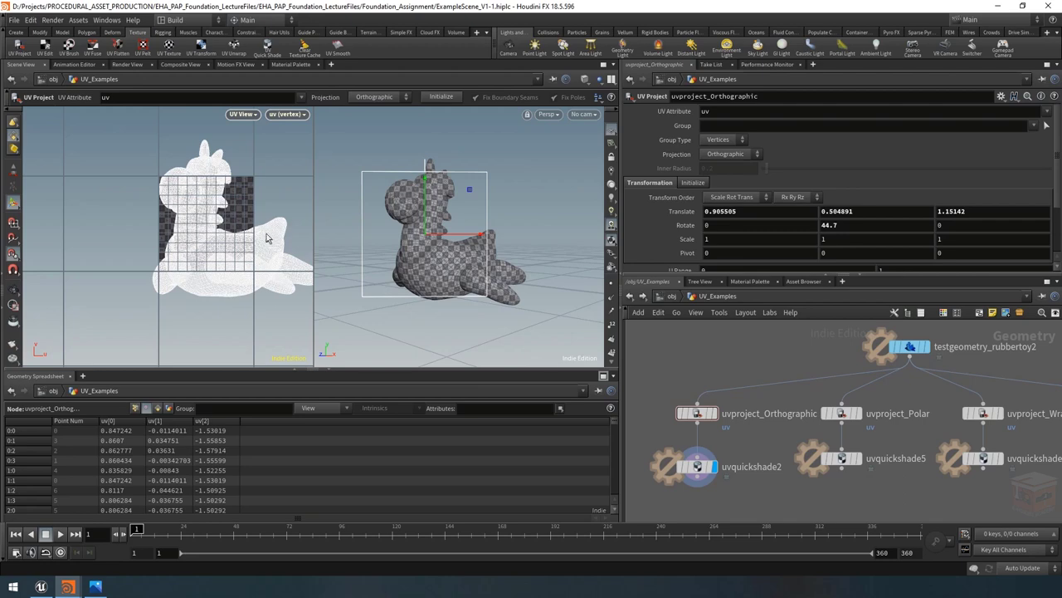
Shift the orthographic UV projection, then display the polar-projected toy at scale 3.4
left_click_drag(487, 237, 382, 287)
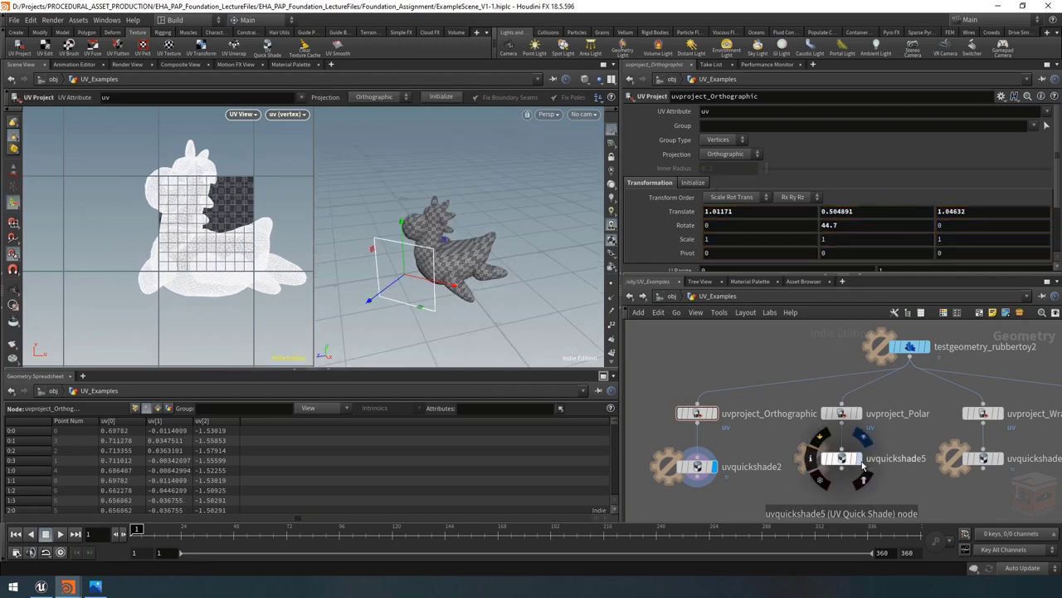
left_click(854, 461)
left_click(842, 413)
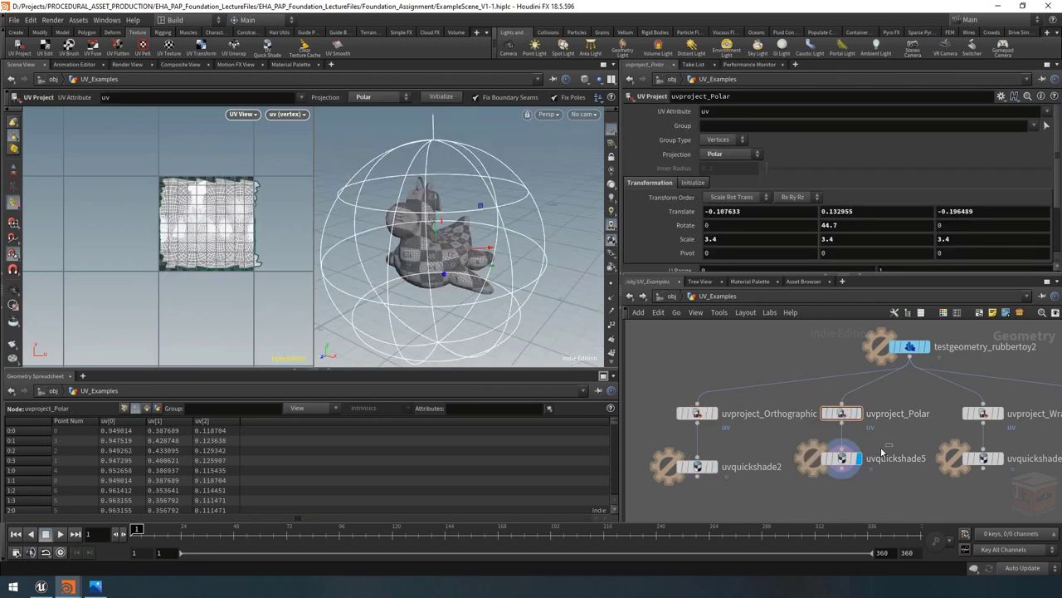
left_click(843, 458)
left_click(842, 413)
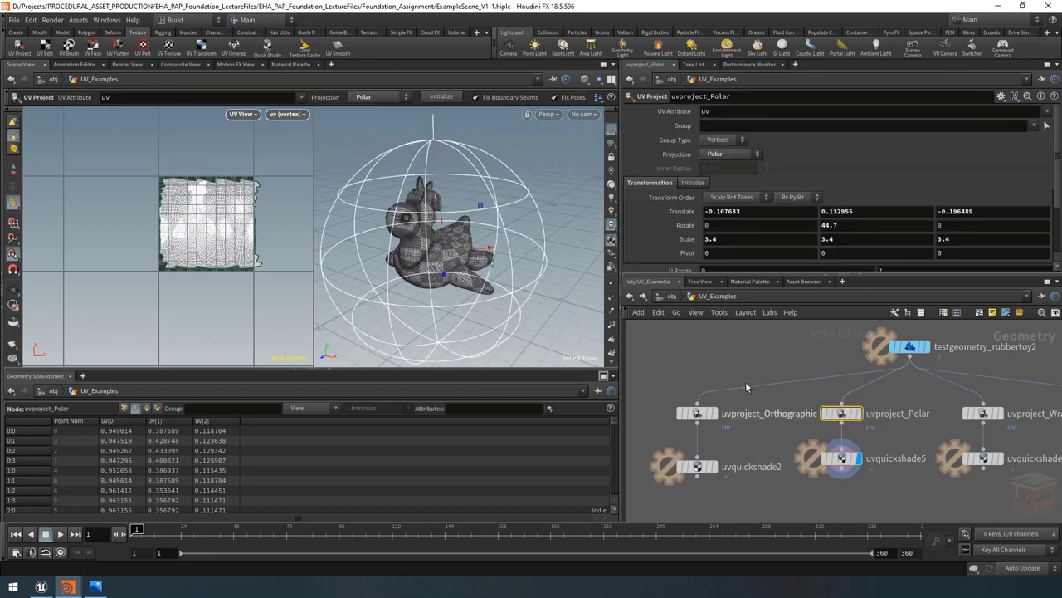
key("Escape")
left_click_drag(391, 193, 447, 236)
scroll(510, 237, "up", 10)
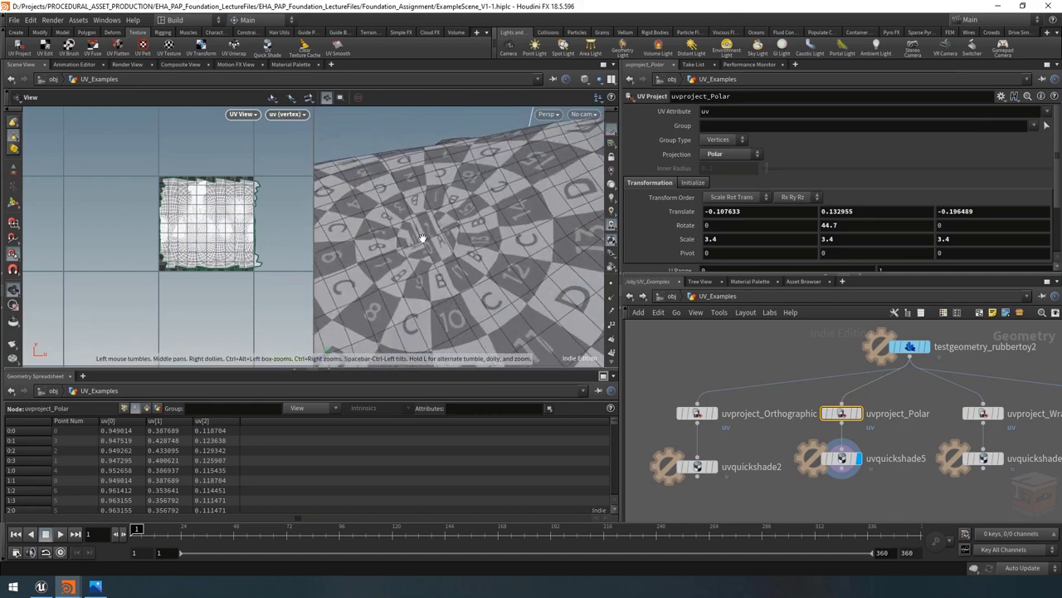
scroll(426, 241, "down", 10)
left_click_drag(365, 199, 502, 184)
scroll(501, 208, "up", 3)
key("Return")
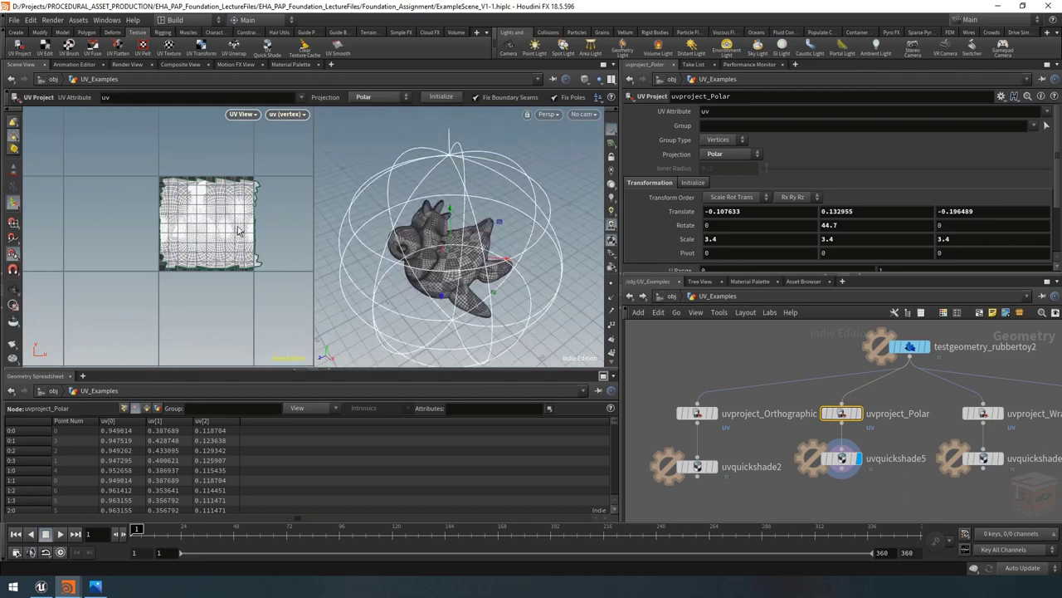
key("Escape")
left_click_drag(498, 295, 448, 265)
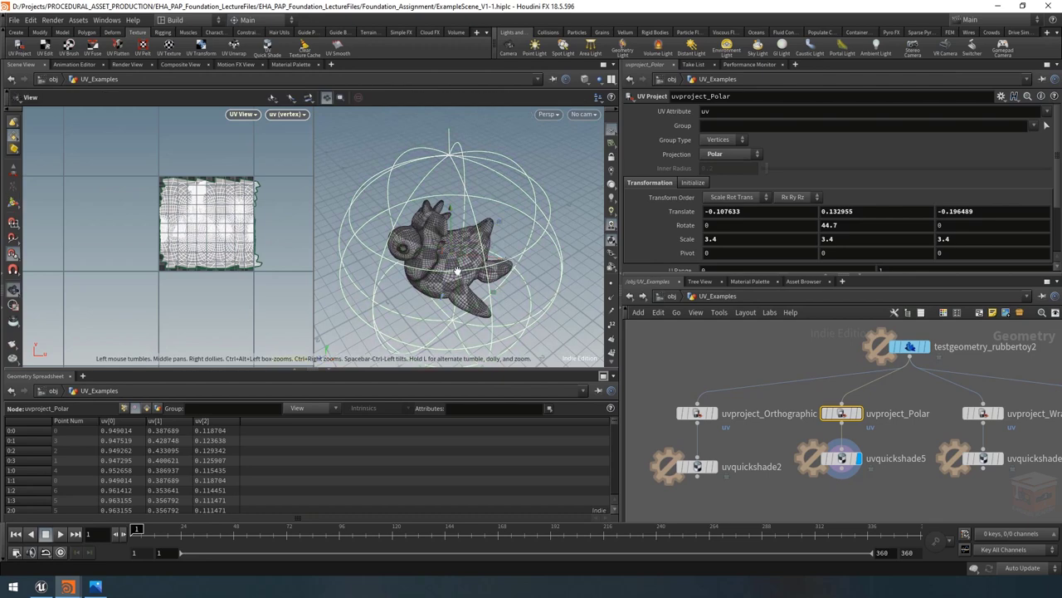
scroll(449, 265, "up", 4)
scroll(411, 255, "down", 5)
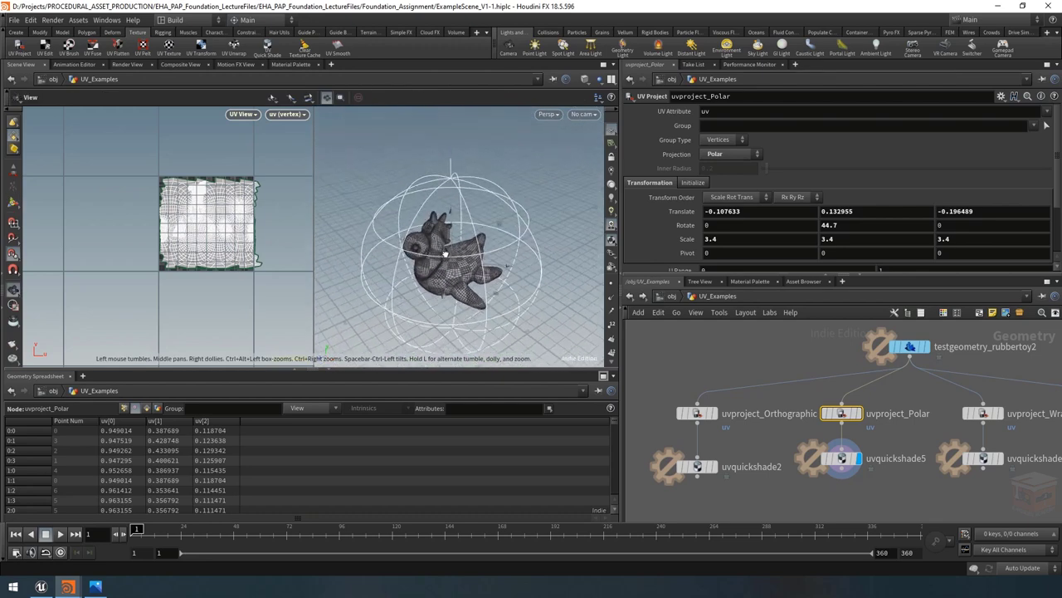
key("Return")
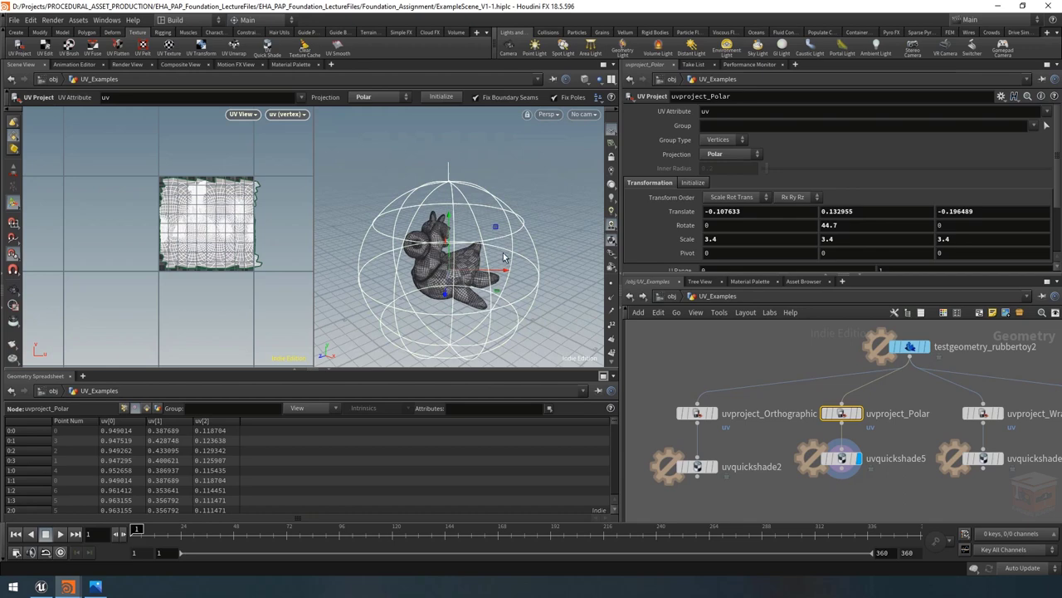
middle_click_drag(915, 448, 747, 431)
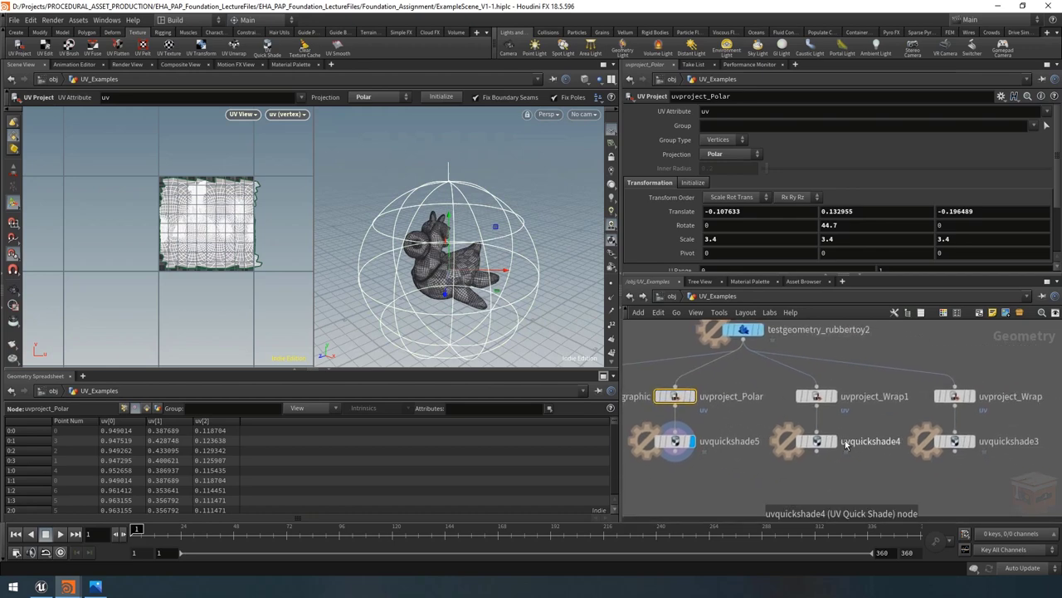
Display uvquickshade4's cylindrical projection and orbit the toy to inspect its UVs
left_click(834, 442)
left_click(817, 396)
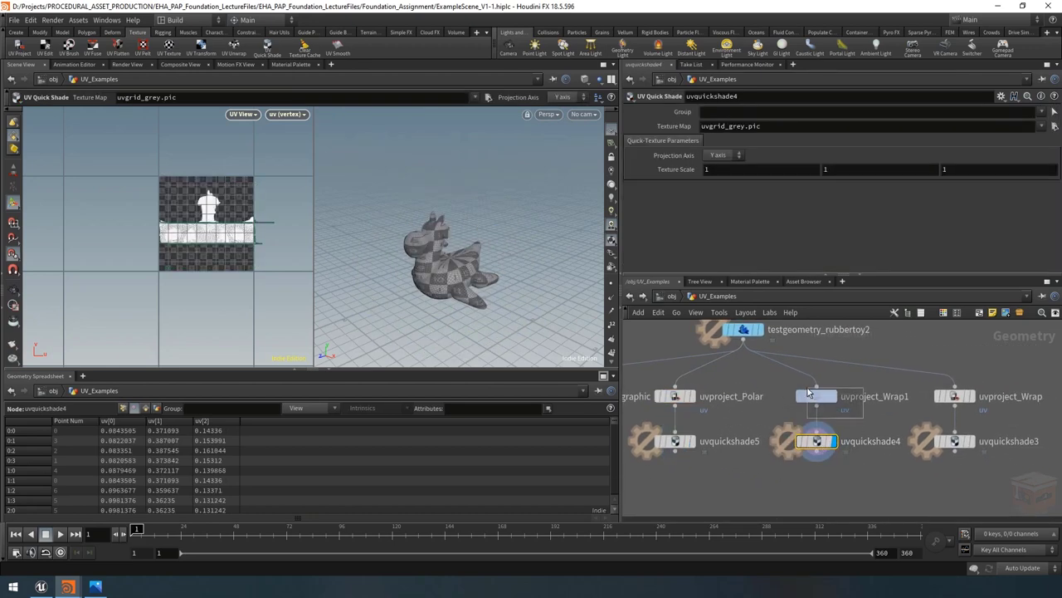
key("Escape")
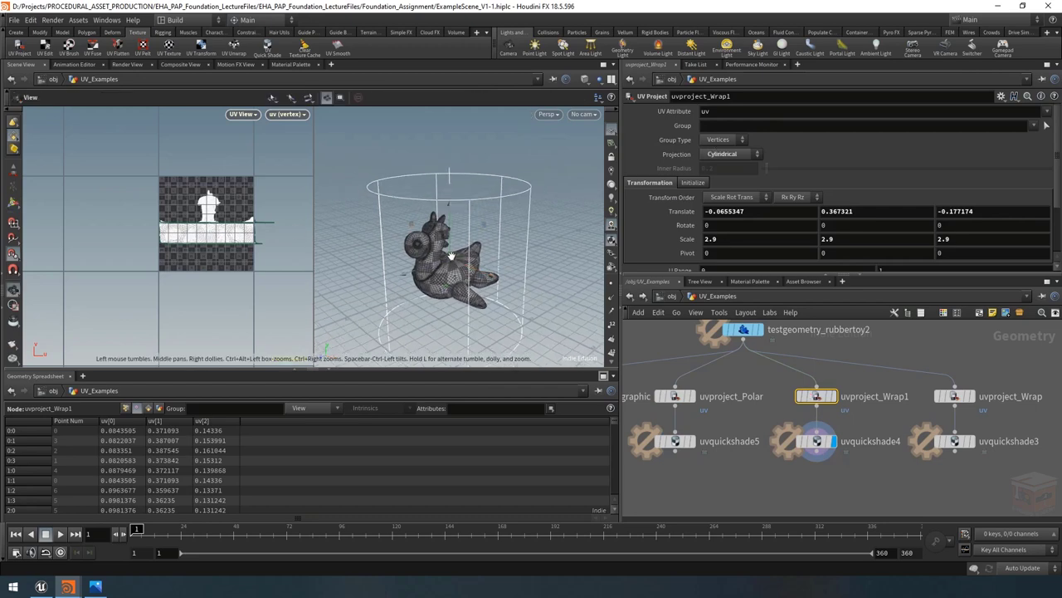
mouse_move(452, 249)
left_mouse_down()
mouse_move(466, 236)
mouse_move(437, 240)
left_mouse_up()
scroll(540, 230, "up", 5)
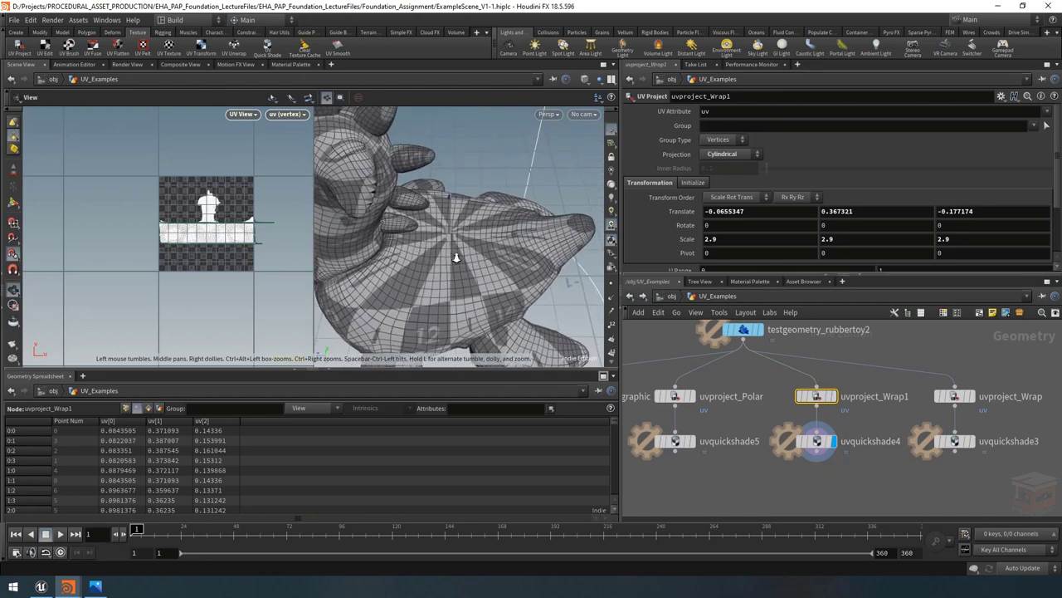
scroll(471, 226, "down", 5)
left_click_drag(473, 237, 508, 258)
key("Return")
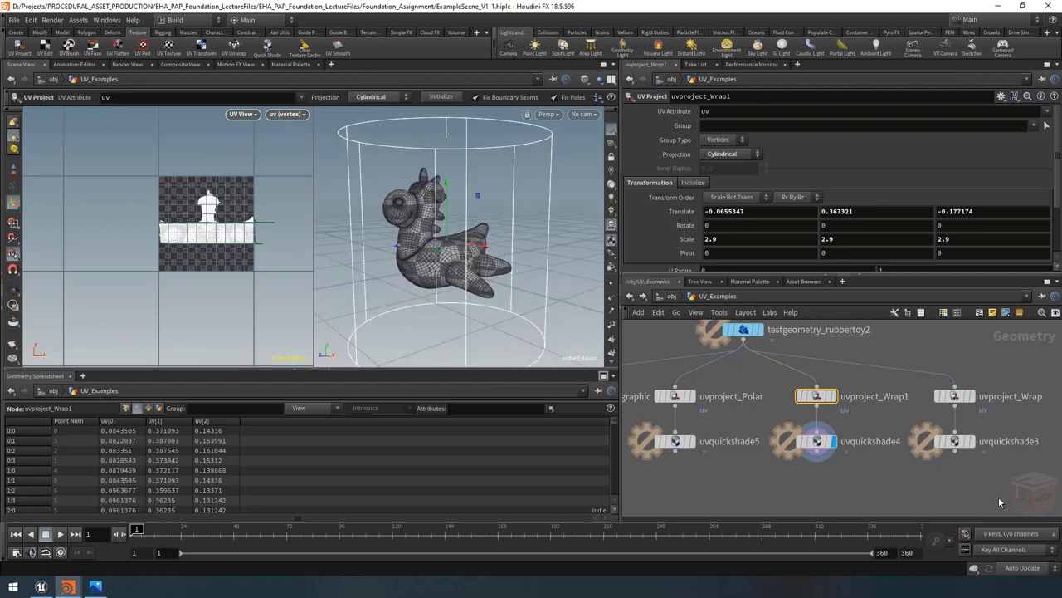
middle_click_drag(999, 502, 936, 508)
Display the uvproject_Wrap branch and inspect the toy's UV island from several angles
left_click(903, 448)
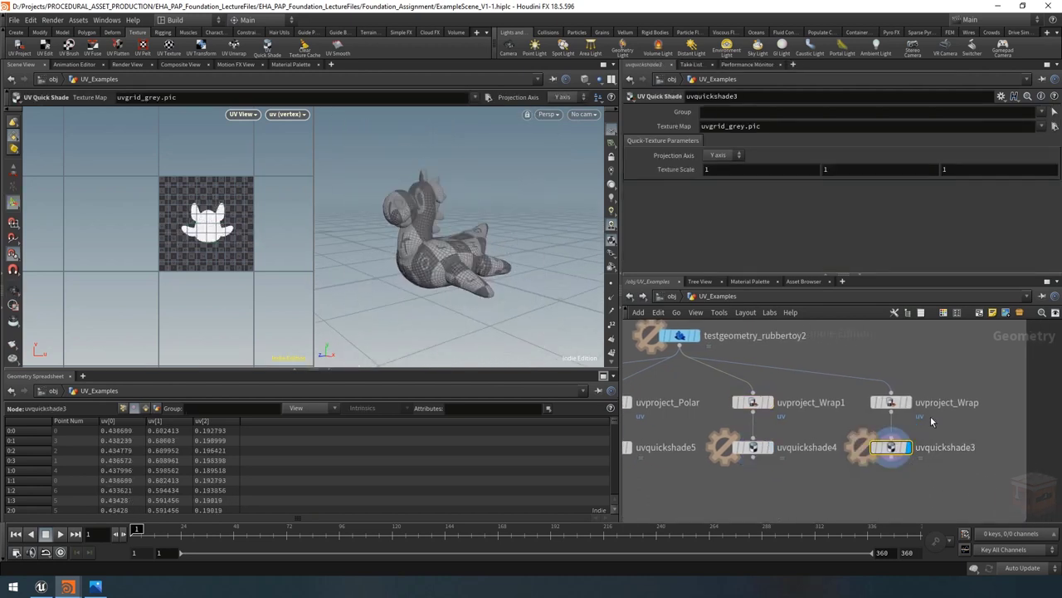
left_click(892, 403)
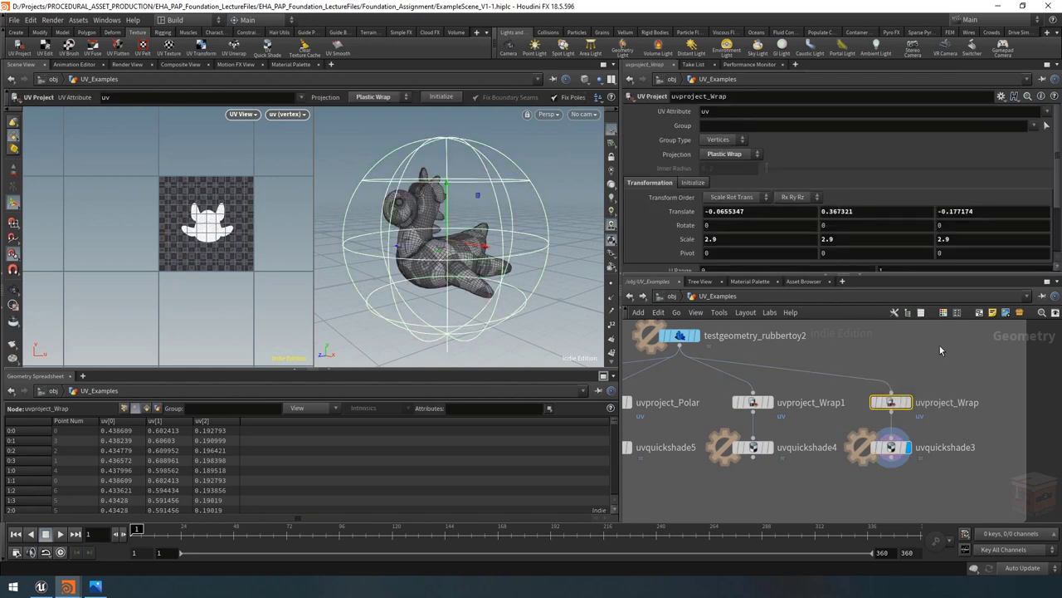
key("Escape")
left_click_drag(498, 249, 473, 234)
key("Return")
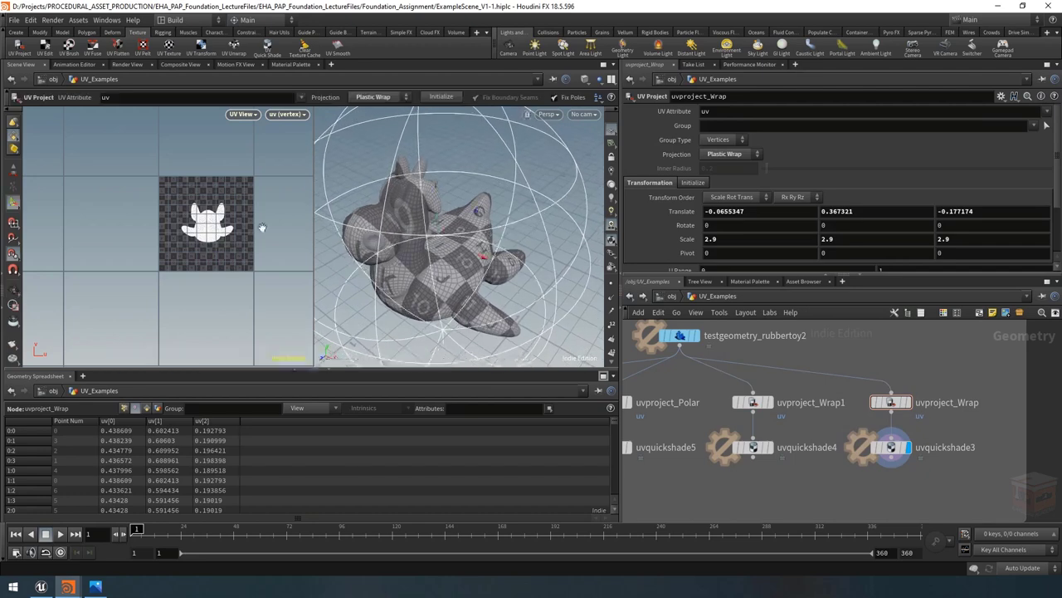
key("Escape")
scroll(261, 226, "up", 5)
middle_click_drag(224, 249, 193, 258)
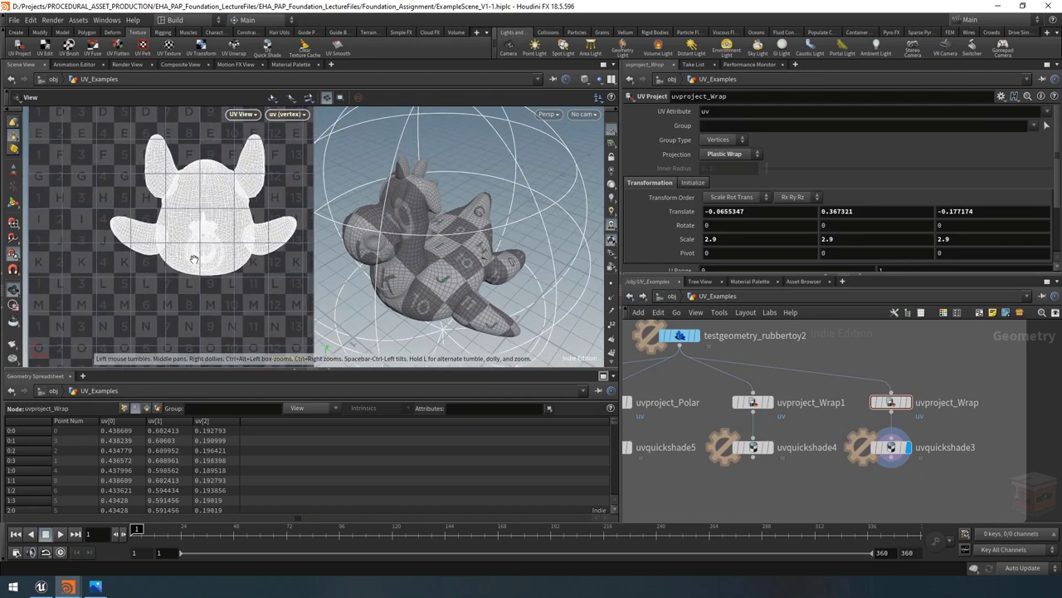
scroll(194, 259, "down", 6)
scroll(374, 238, "down", 4)
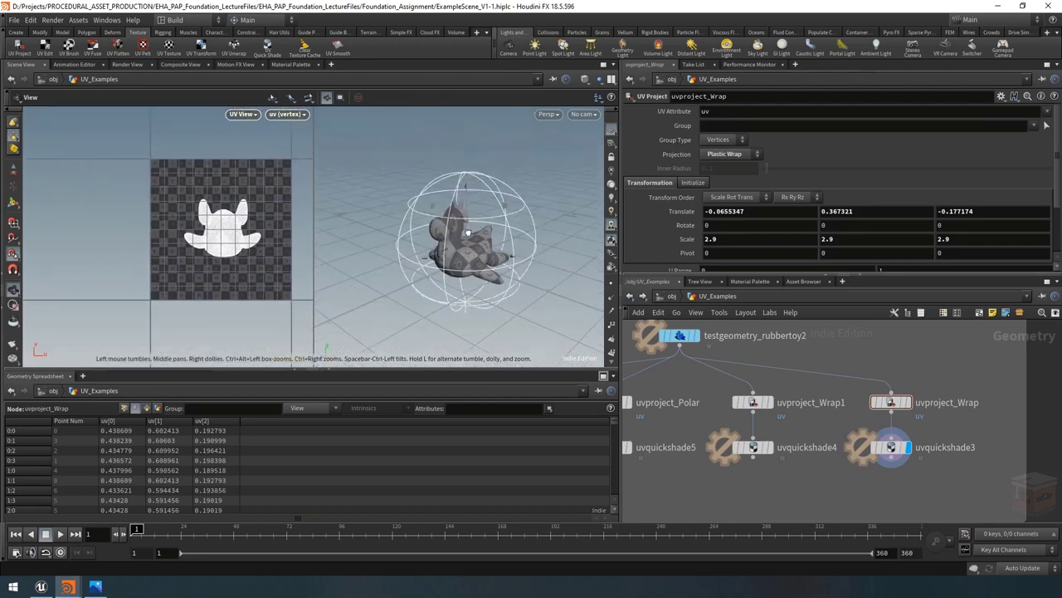
key("Return")
Set the plastic-wrap projection Scale to 1.3 and orbit to check the result
middle_click_drag(683, 239, 640, 245)
middle_click_drag(573, 245, 598, 243)
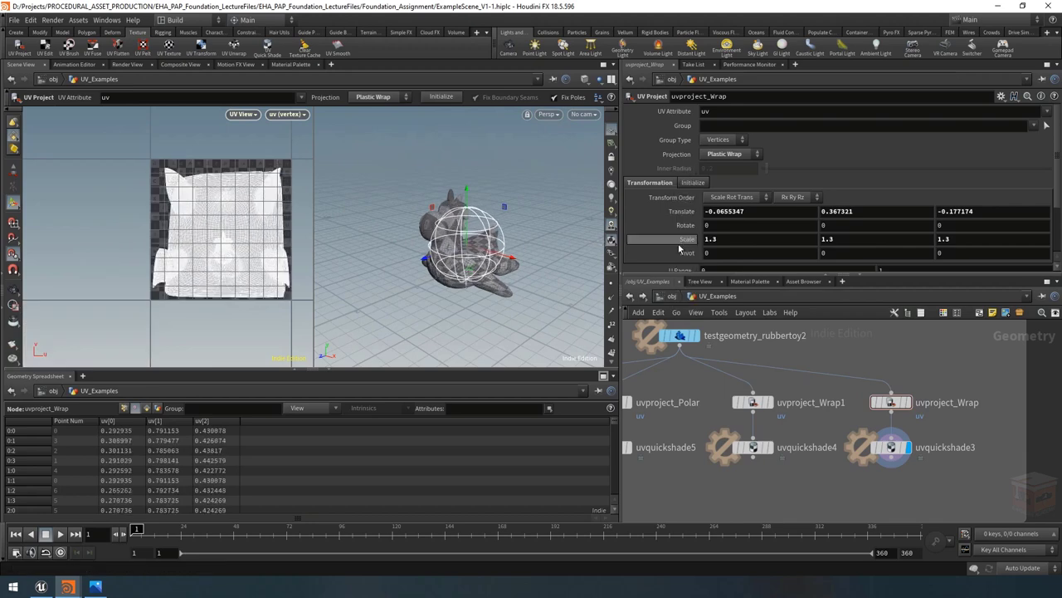
key("Escape")
left_click_drag(488, 260, 515, 235)
key("Return")
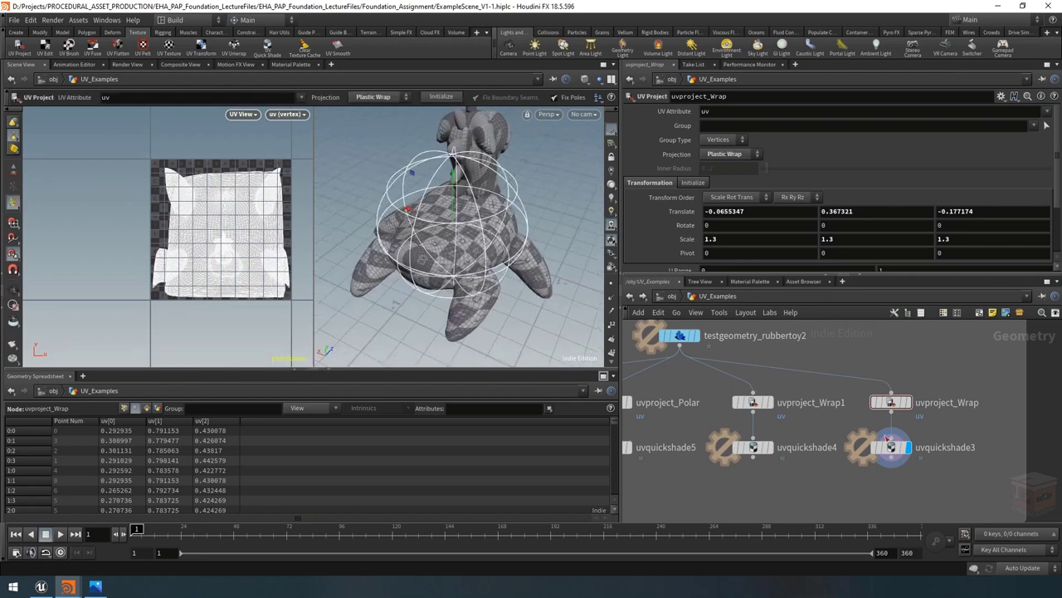
middle_click_drag(805, 336, 865, 362)
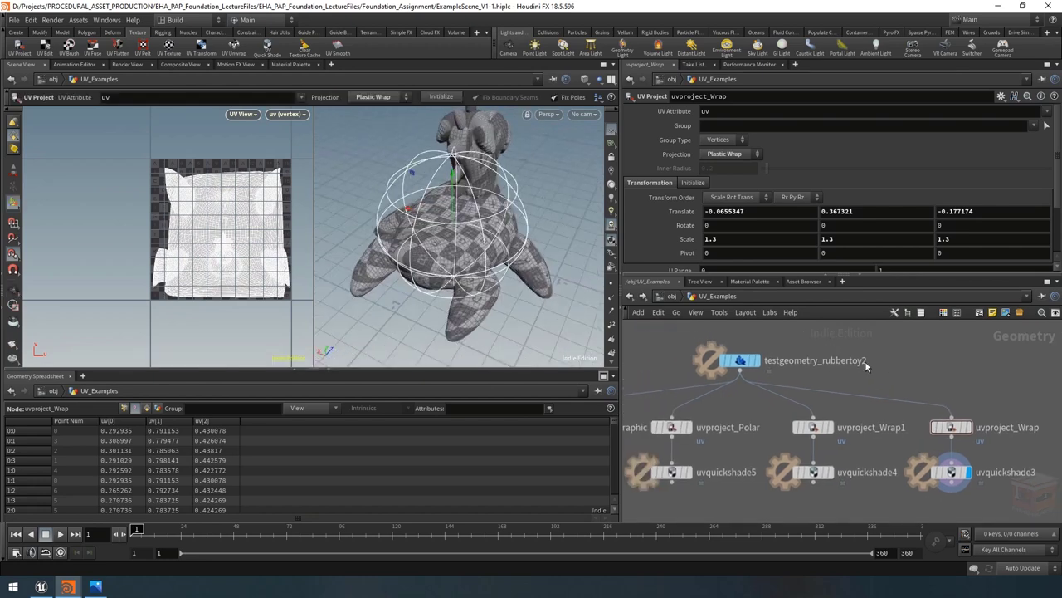
left_click(758, 361)
left_click(740, 365)
mouse_move(448, 202)
left_mouse_down()
mouse_move(551, 194)
mouse_move(432, 207)
left_mouse_up()
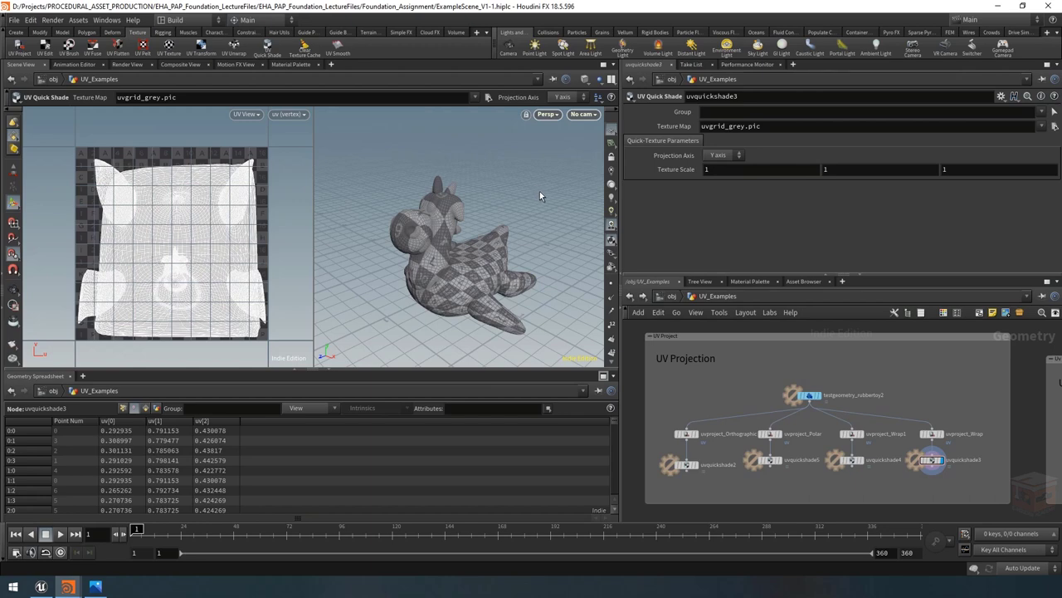
Enable the UV Distortion visualizer in the viewport's Display Options
key("d")
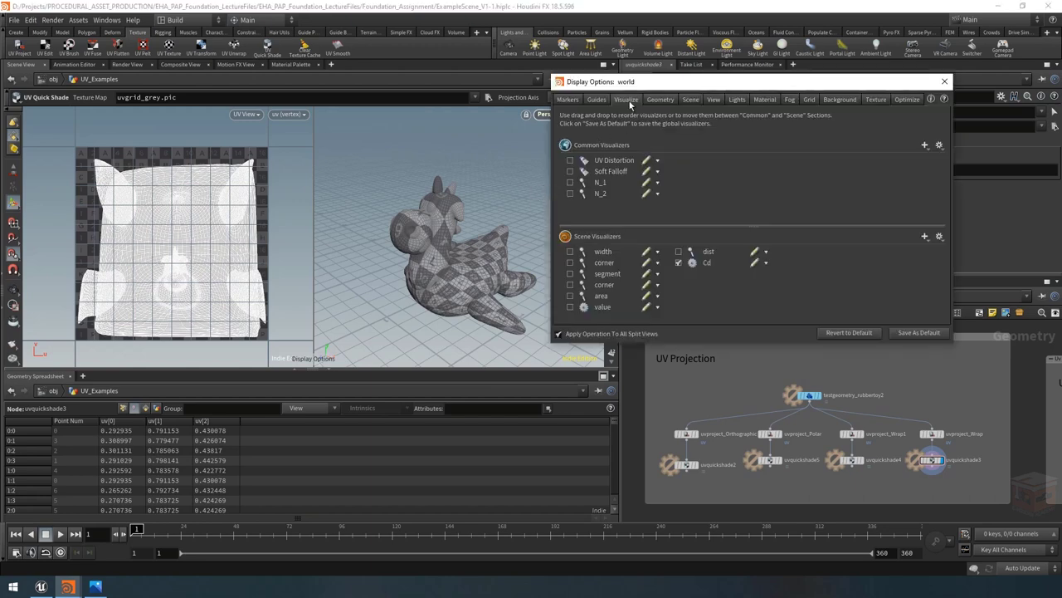
left_click(590, 162)
left_click(570, 160)
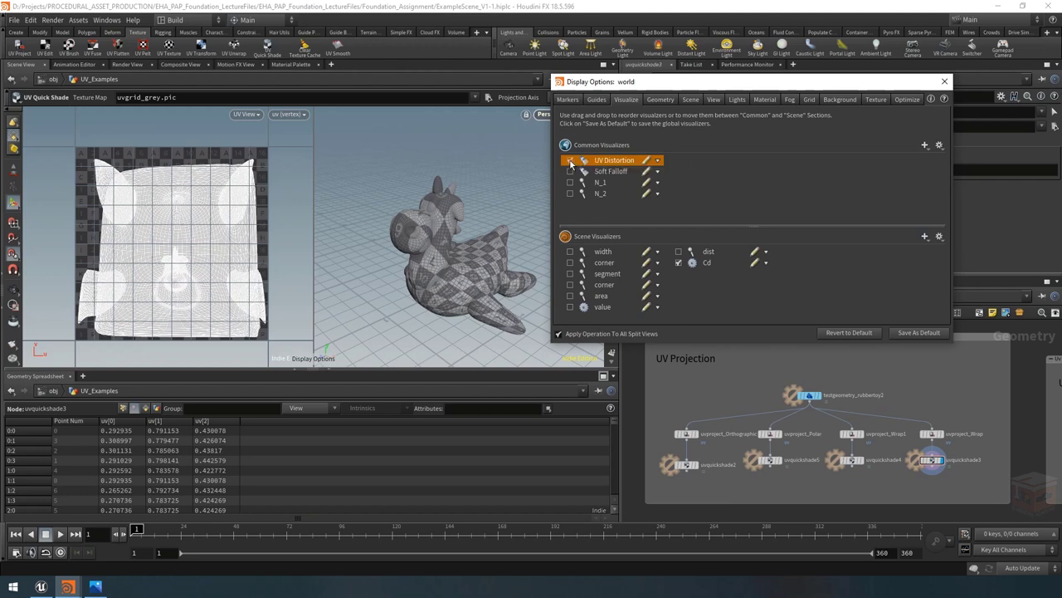
left_click(944, 82)
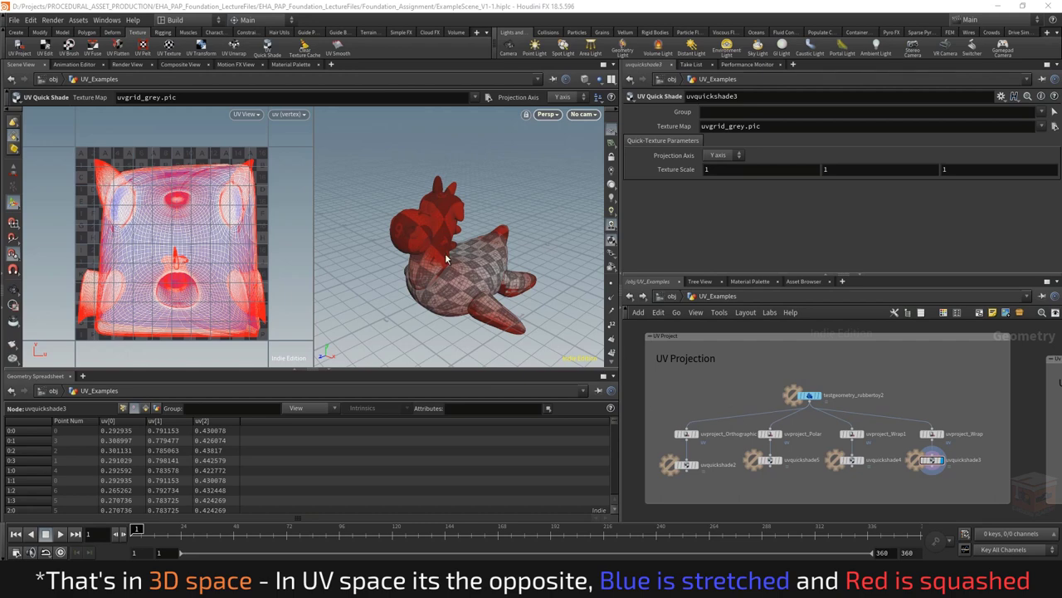
key("Escape")
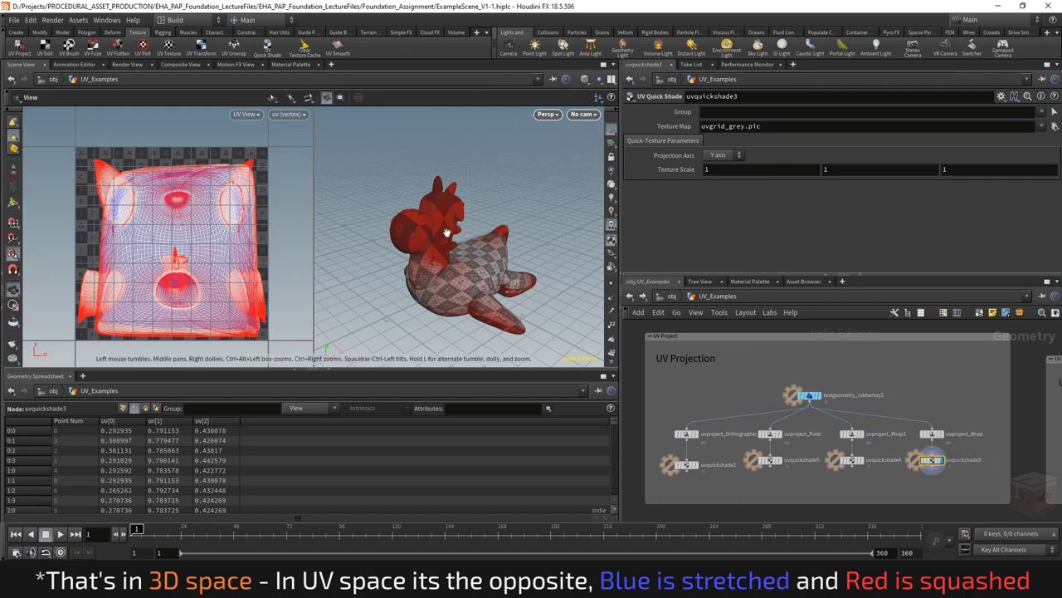
left_click_drag(445, 233, 432, 221)
key("Return")
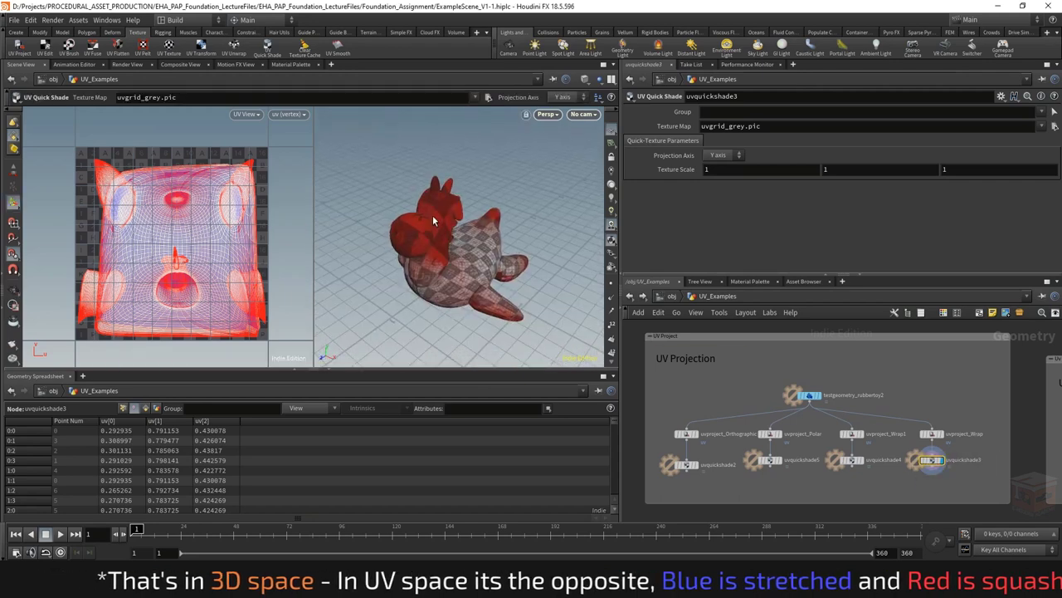
key("Escape")
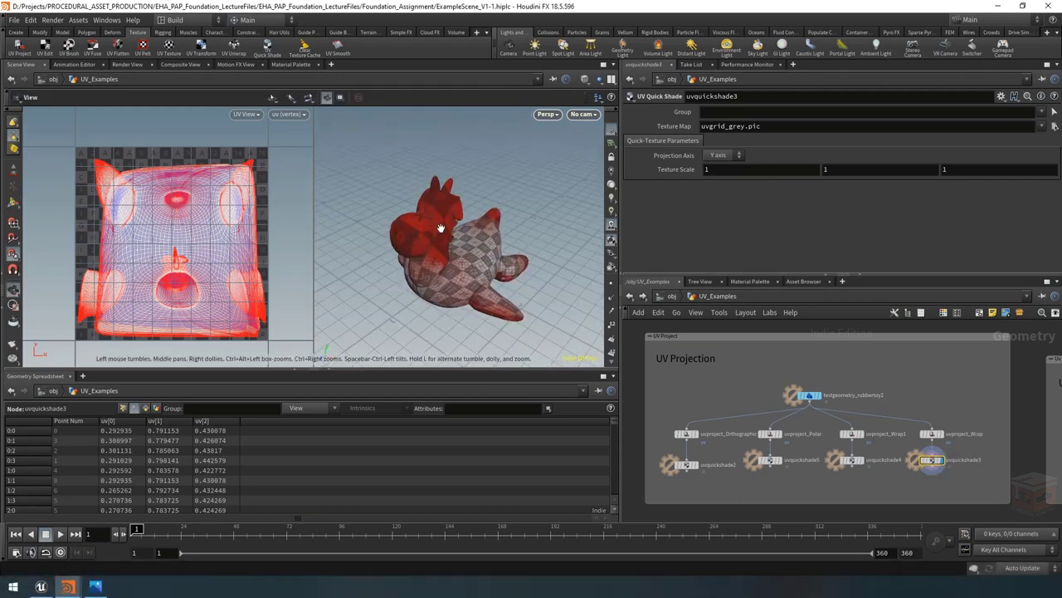
scroll(441, 229, "up", 5)
left_click_drag(434, 237, 516, 237)
key("Return")
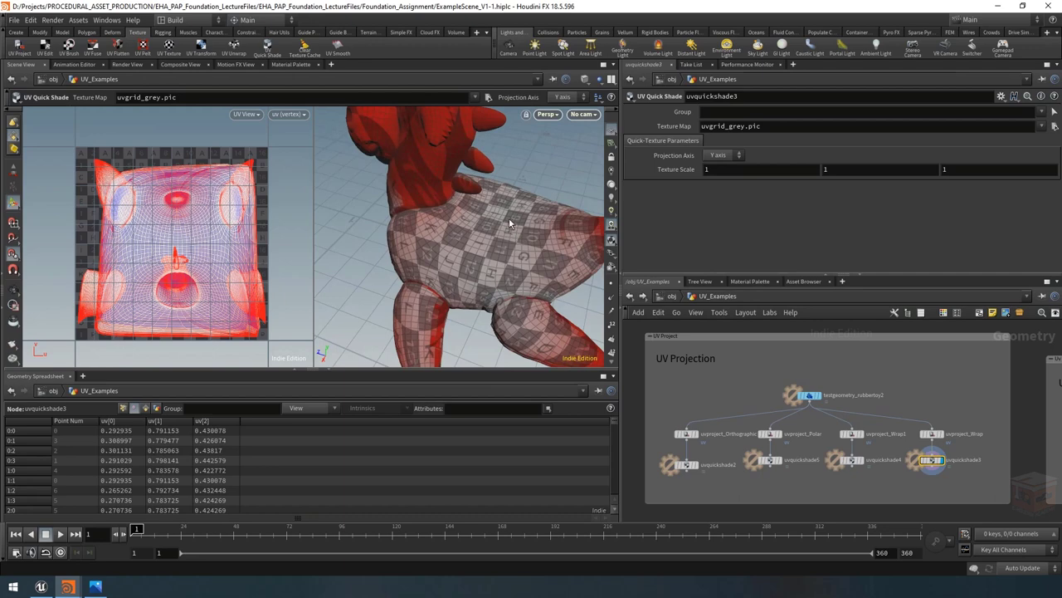
key("Escape")
scroll(513, 230, "down", 6)
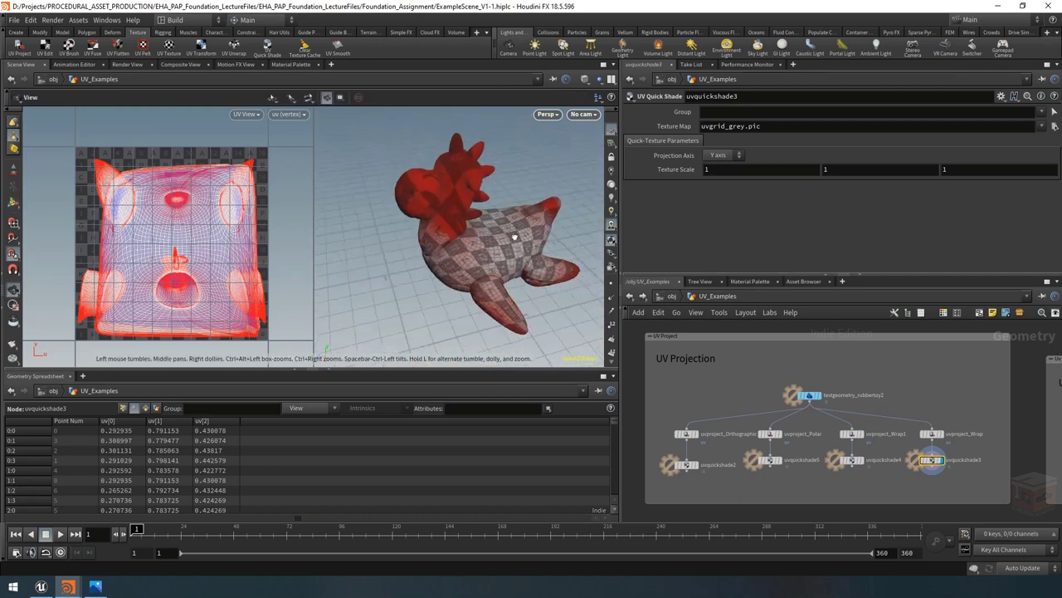
left_click_drag(515, 237, 531, 236)
key("Return")
scroll(794, 437, "up", 5)
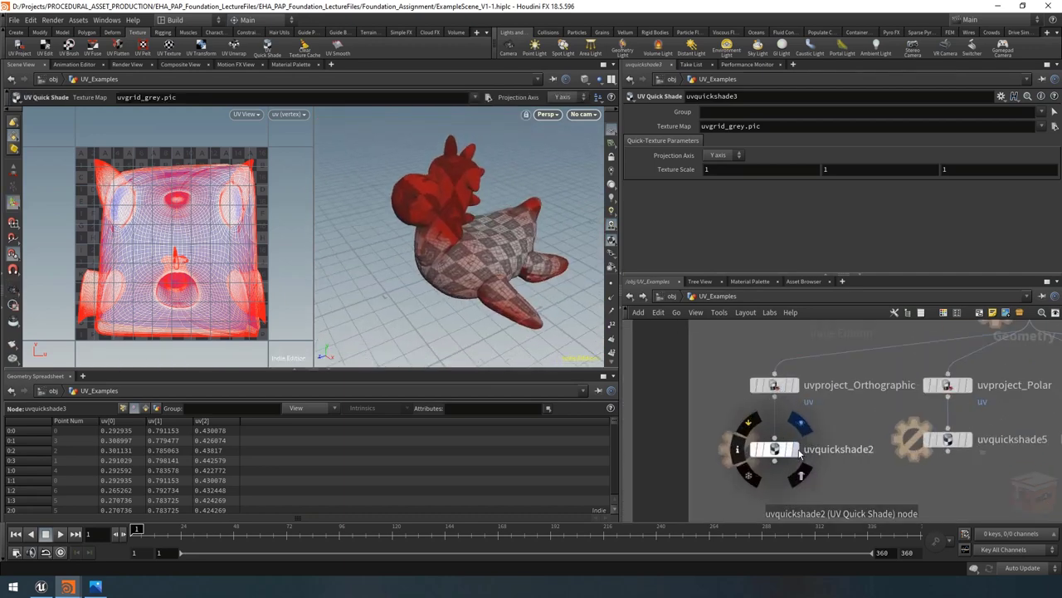
Display uvquickshade2 and select uvproject_Orthographic to edit its projection handle
left_click(800, 452)
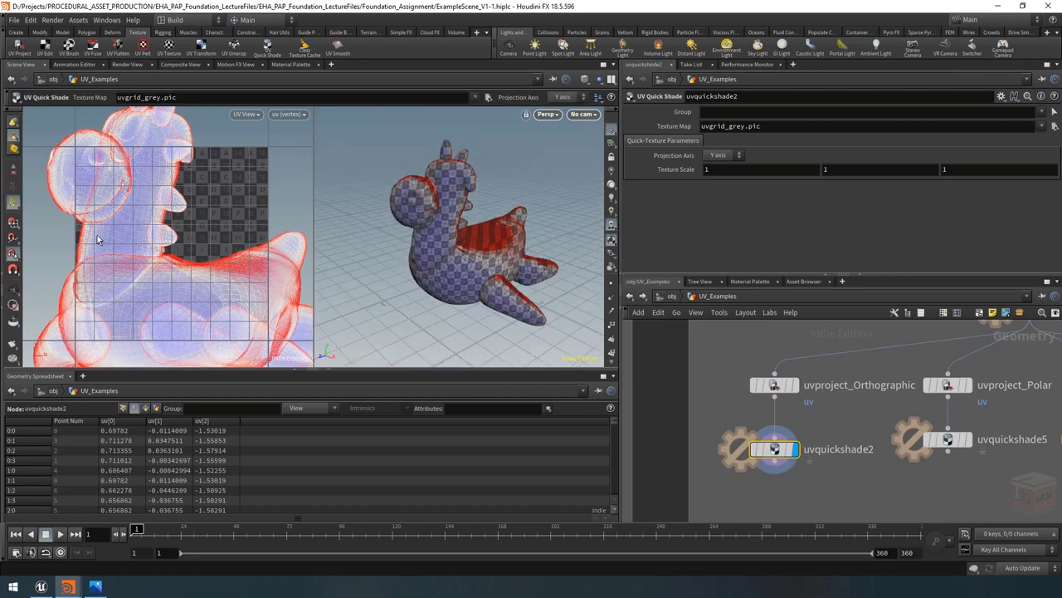
scroll(412, 242, "down", 3)
left_click_drag(412, 242, 513, 272)
left_click(774, 384)
scroll(455, 269, "up", 3)
left_click(843, 394)
key("Return")
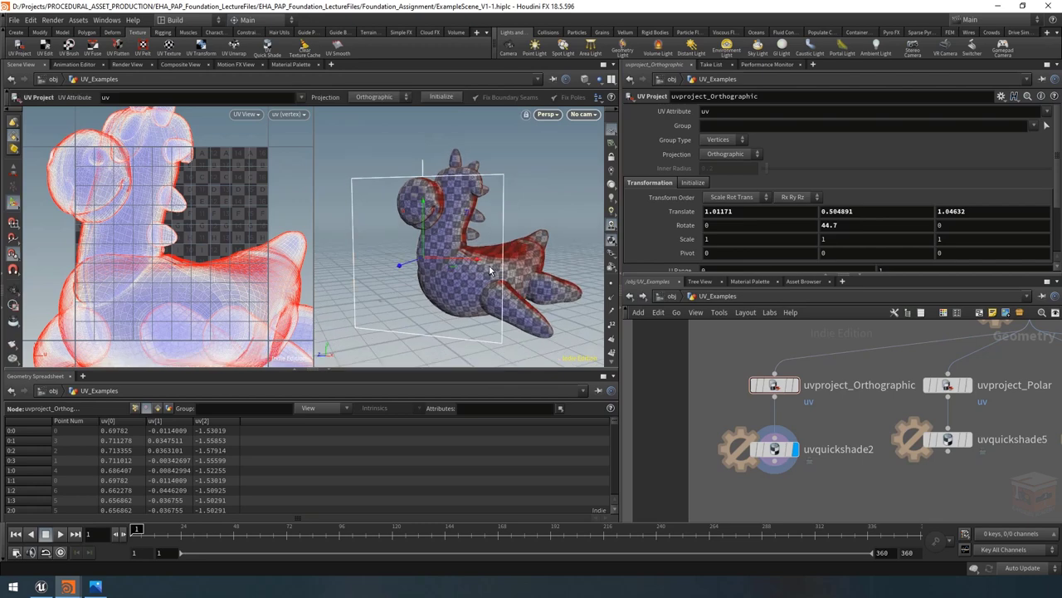
left_click_drag(490, 270, 390, 155)
Rotate the orthographic projection frame around the X axis, undoing one bad rotation
key("r")
key("Escape")
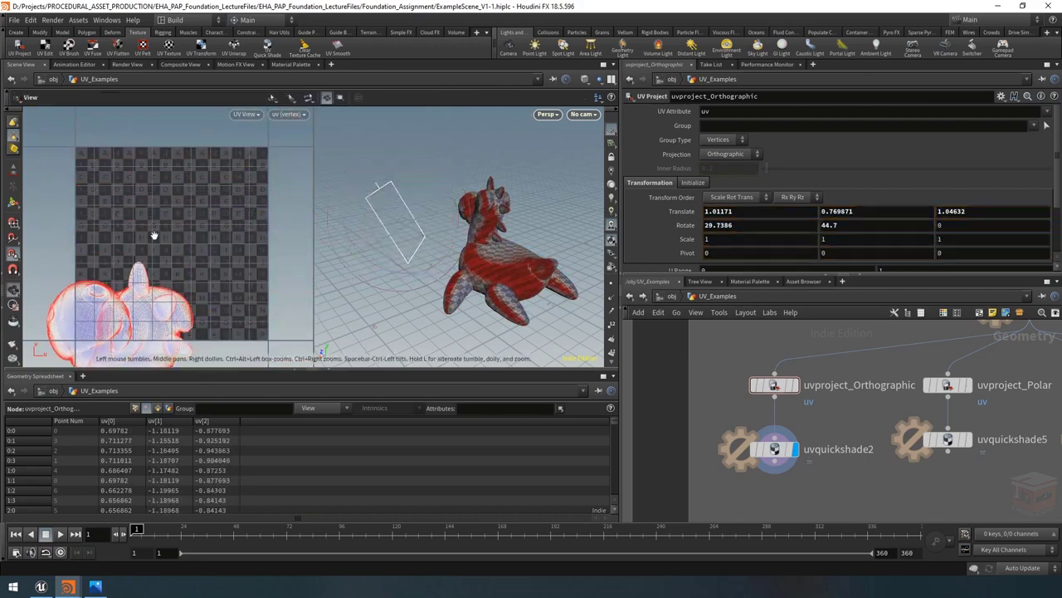
scroll(222, 240, "down", 3)
middle_click_drag(111, 226, 150, 172)
scroll(186, 214, "down", 1)
key("Return")
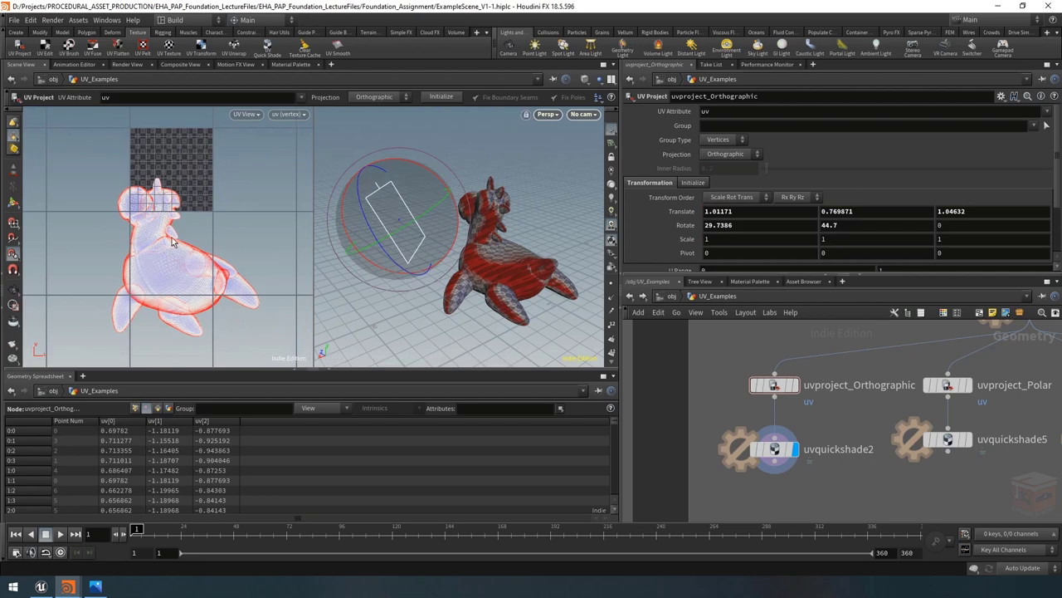
left_click_drag(421, 165, 333, 226)
key("ctrl+z")
Tilt the projection frame nearly edge-on, then display the uvquickshade5 polar result
key("Escape")
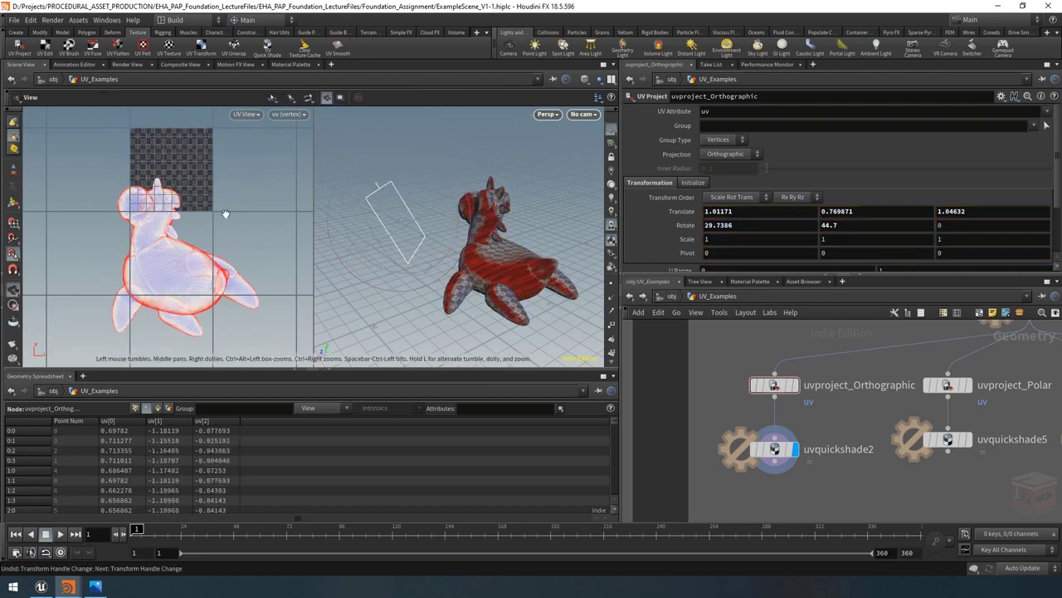
scroll(178, 223, "up", 1)
scroll(175, 217, "up", 1)
key("Return")
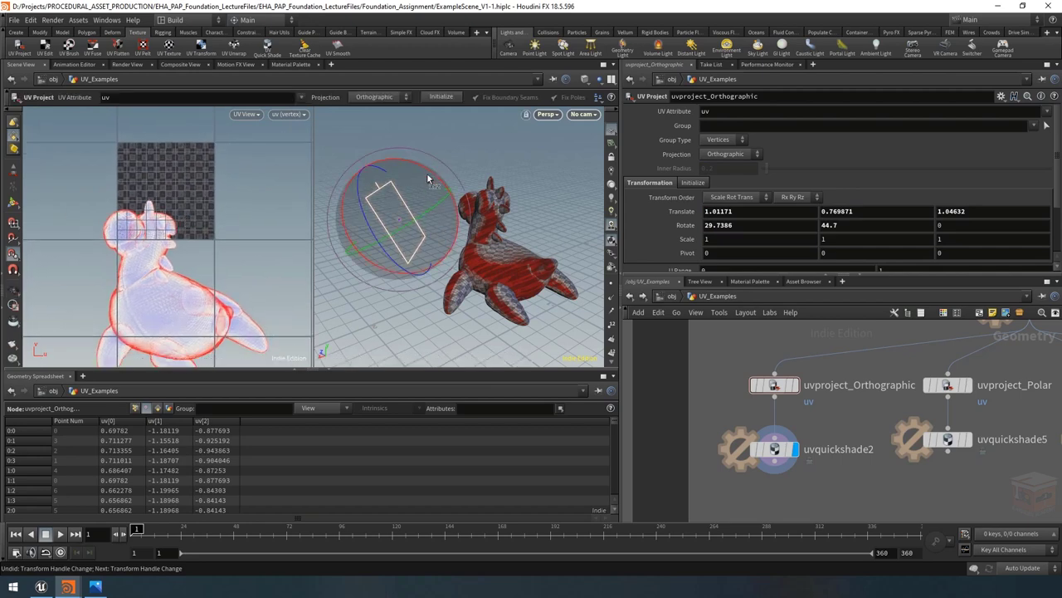
left_click_drag(430, 182, 443, 214)
middle_click_drag(803, 449, 673, 445)
left_click(792, 439)
Switch the display to uvquickshade4's wrapped checker UVs from the uvproject_Wrap1 branch
left_click(793, 440)
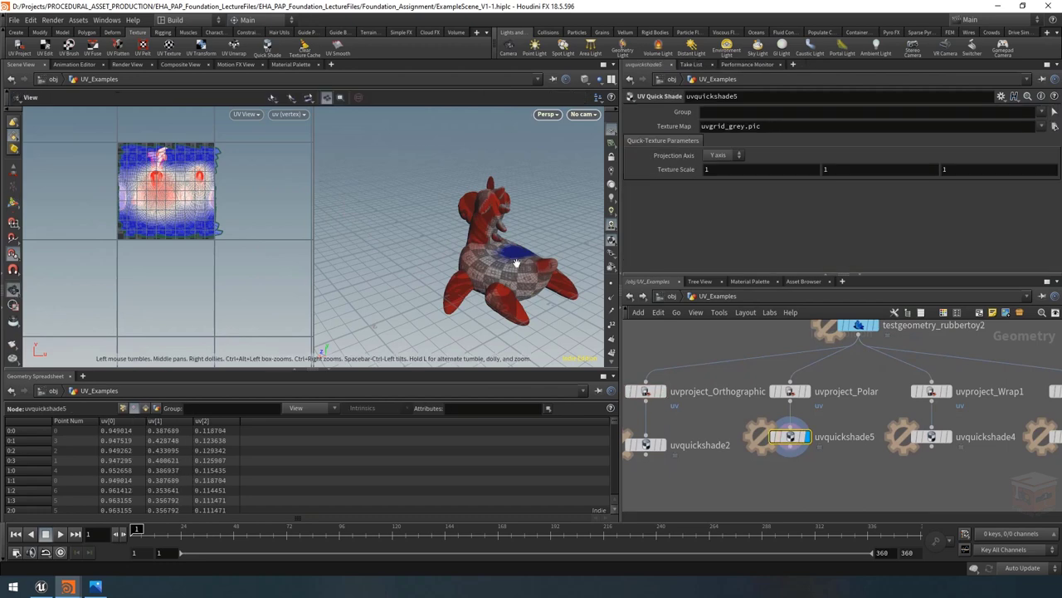
left_click_drag(419, 249, 452, 237)
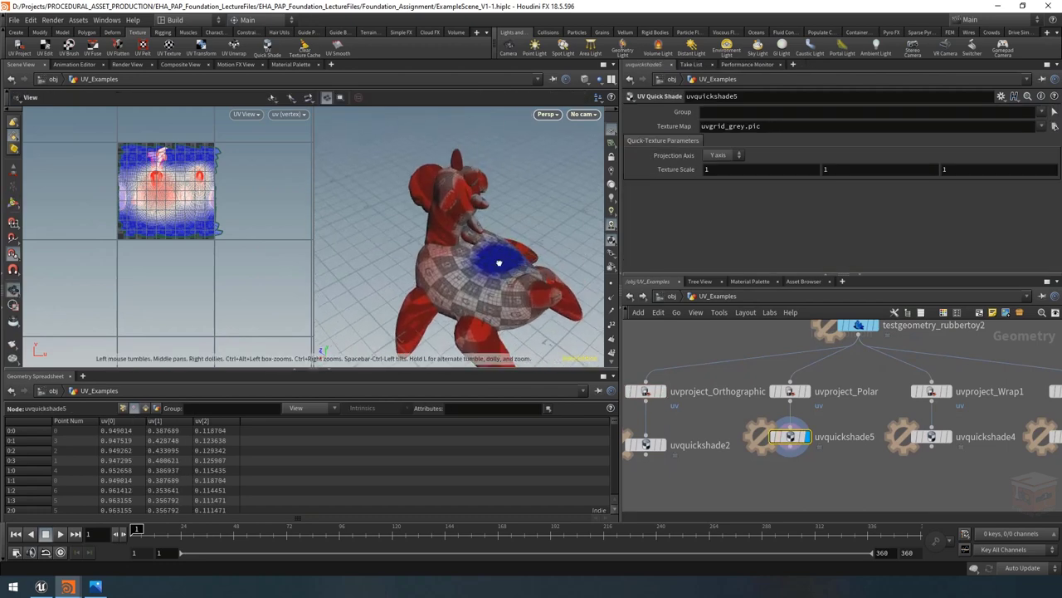
left_click_drag(494, 271, 479, 257)
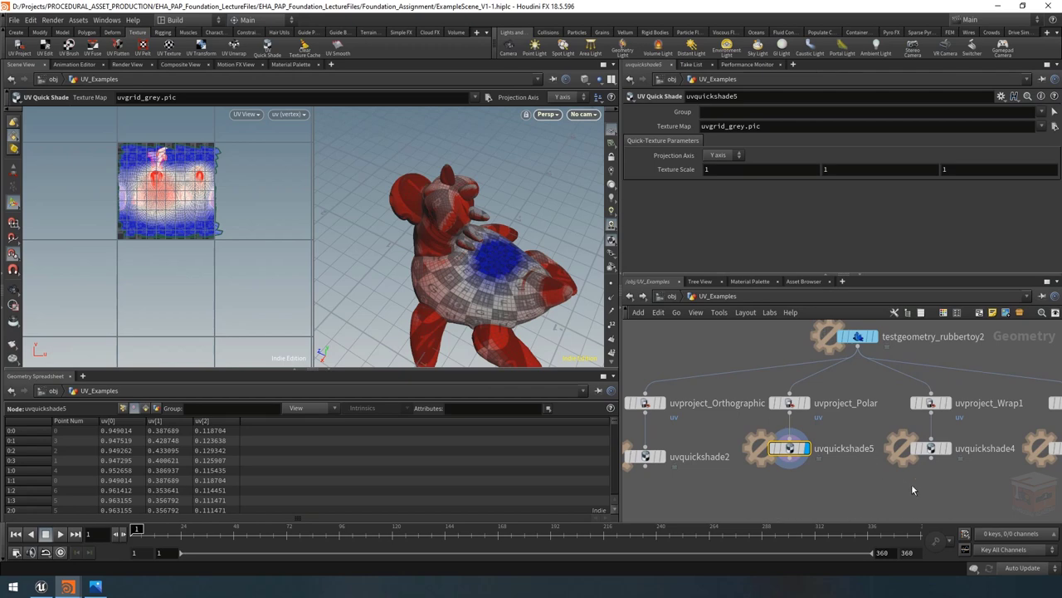
middle_click_drag(961, 503, 775, 477)
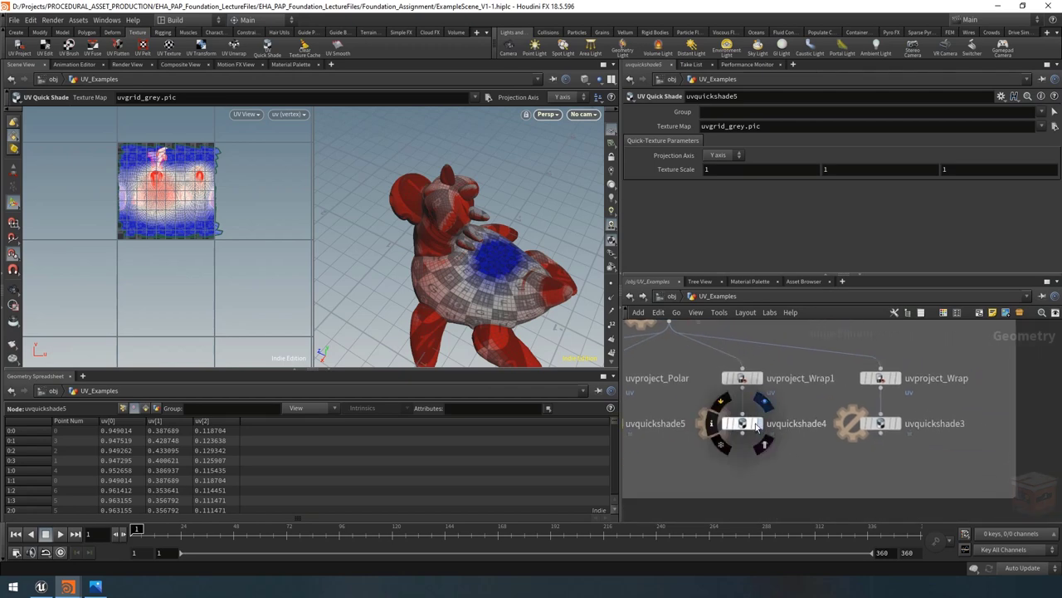
left_click(751, 424)
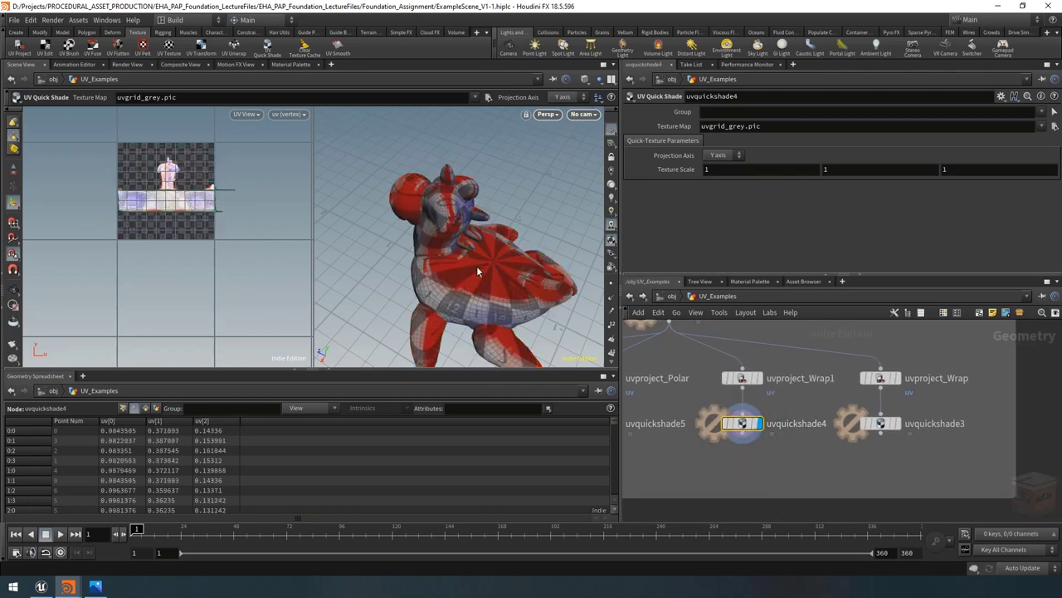
Orbit the rubber toy to inspect the UV distortion from several angles
key("Escape")
left_click_drag(475, 274, 390, 283)
key("Return")
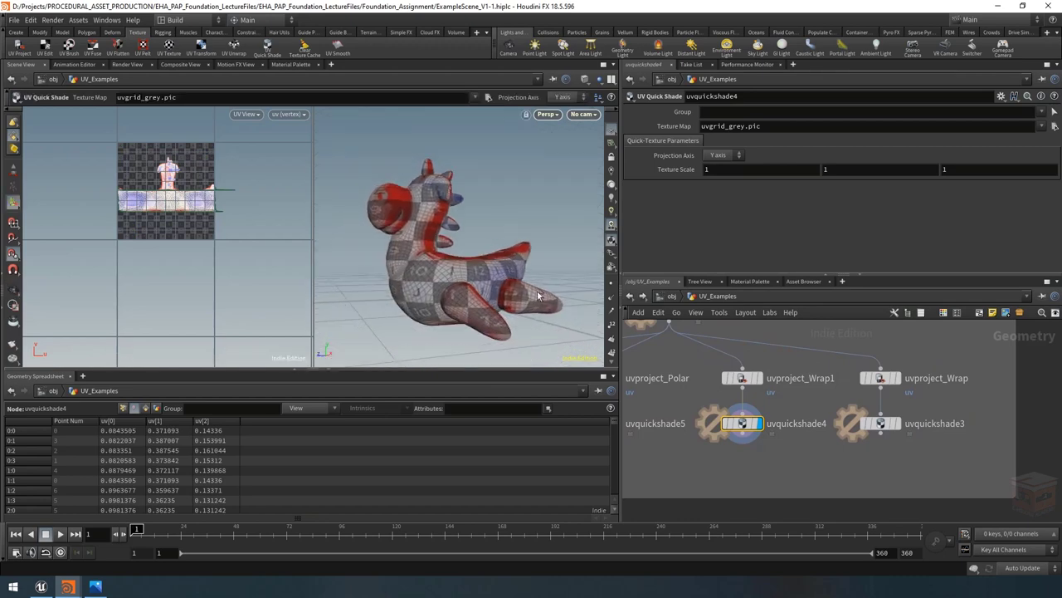
key("Escape")
left_click_drag(538, 296, 411, 287)
key("Return")
key("Escape")
key("Return")
scroll(913, 449, "down", 2)
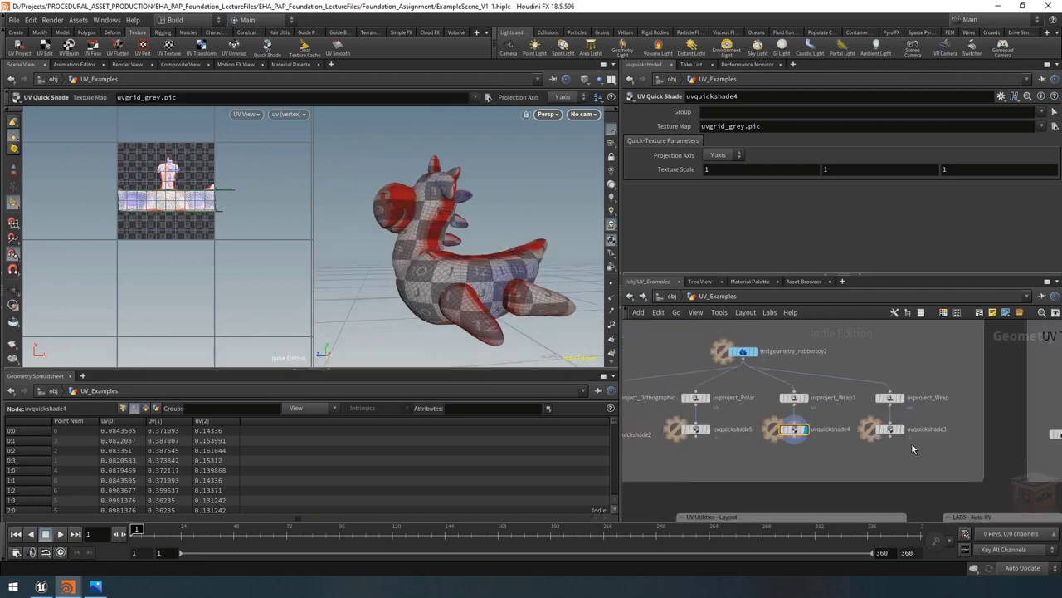
scroll(913, 449, "down", 3)
key("Escape")
left_click_drag(462, 285, 475, 249)
key("Return")
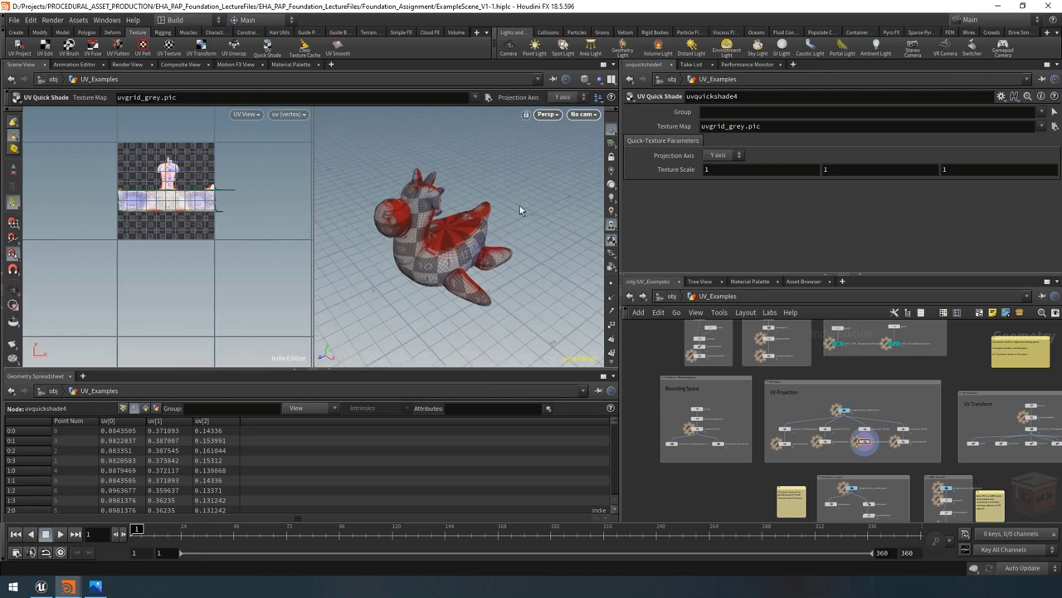
Turn off the UV Distortion visualizer and undo the last parameter change
key("d")
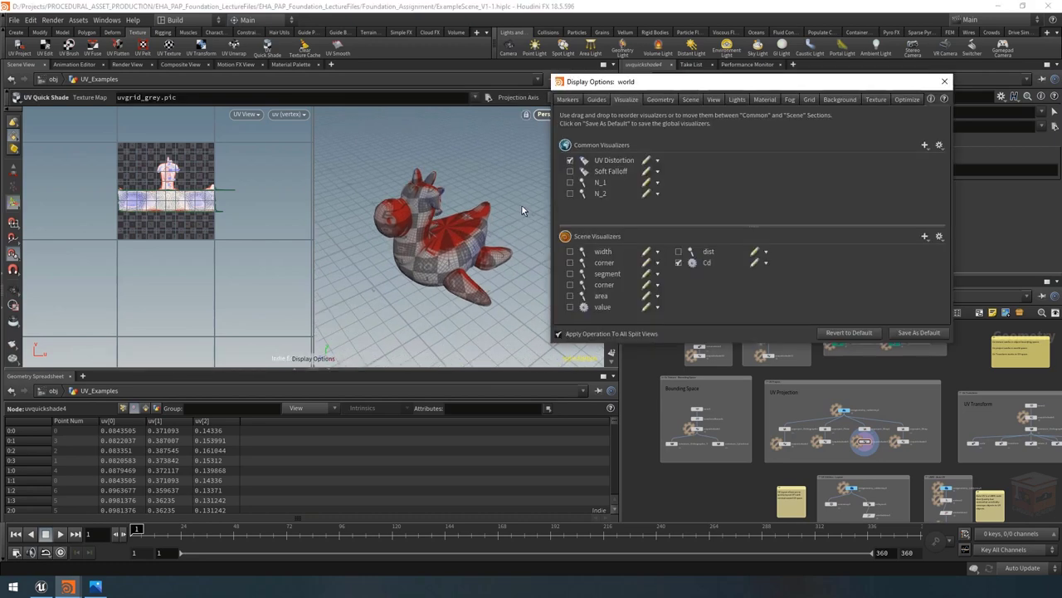
left_click(569, 161)
left_click(569, 161)
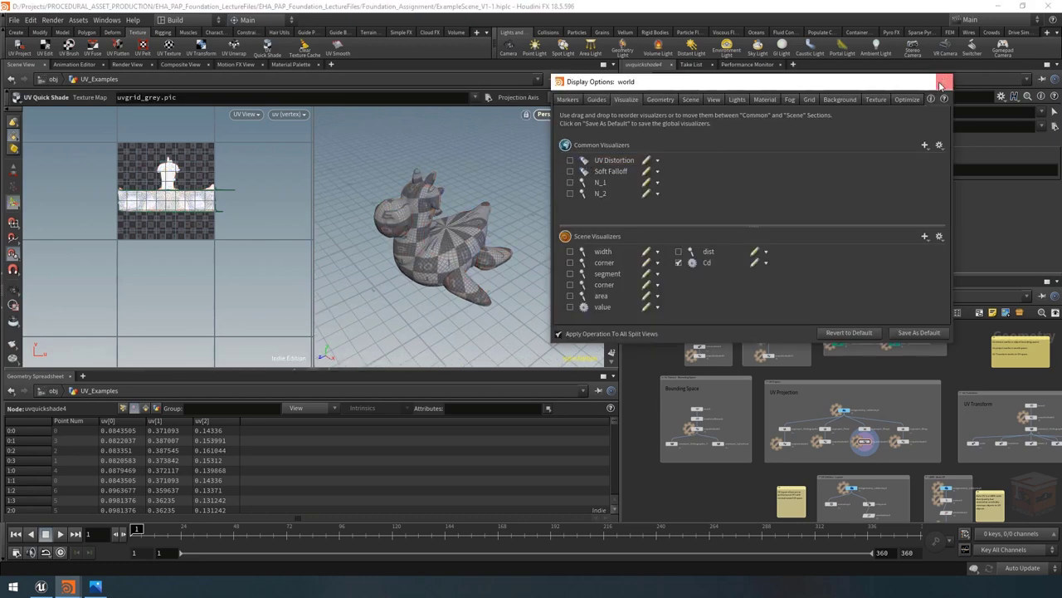
left_click(944, 81)
key("ctrl+z")
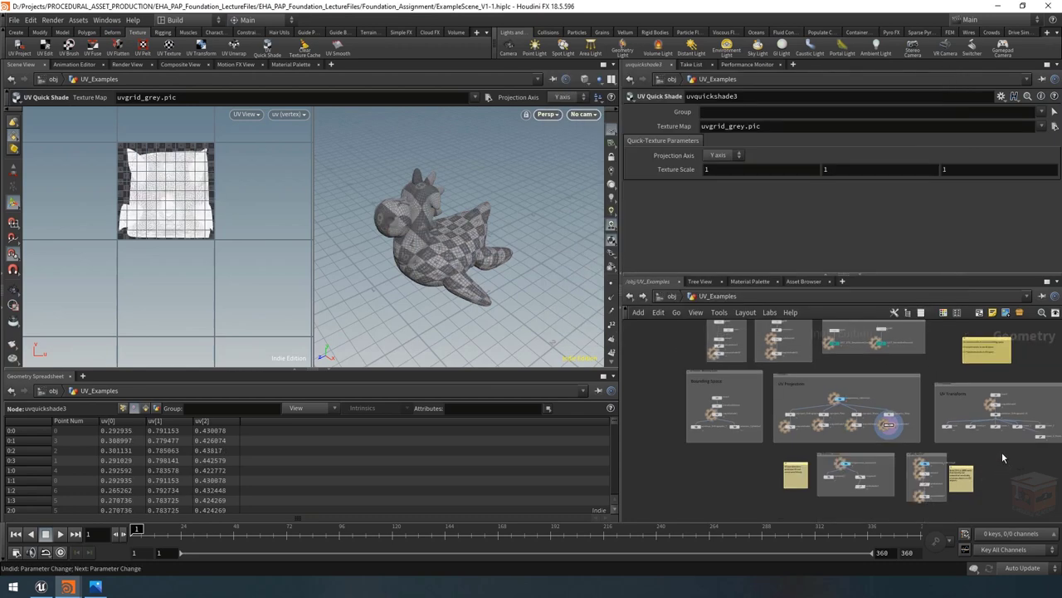
Display uvtexture_Orthographic_Y1's torus and keep its Projection Axis on Y Axis
scroll(1001, 452, "up", 5)
middle_click_drag(1002, 452, 867, 508)
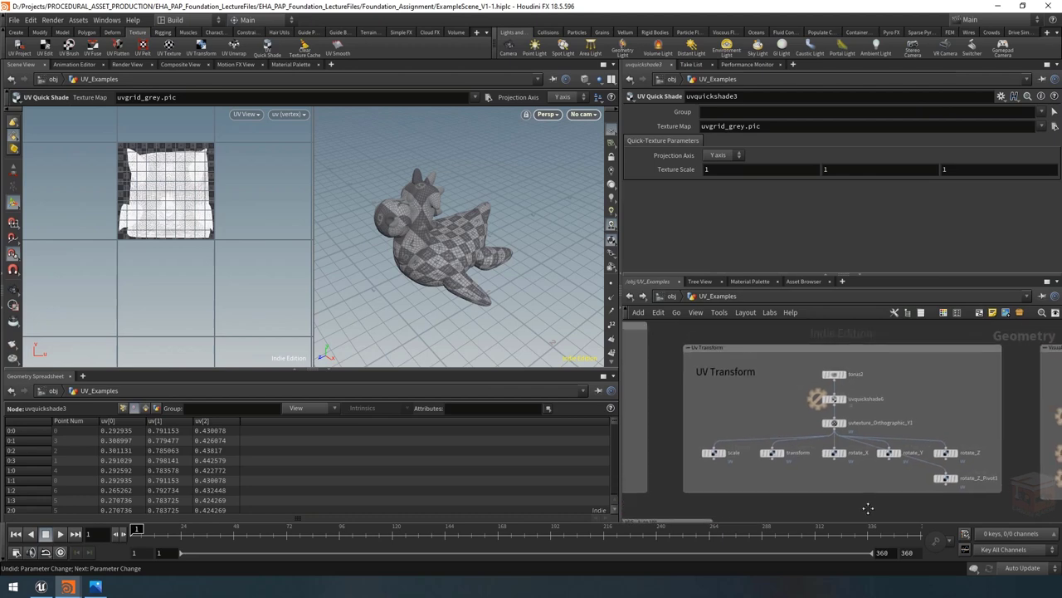
scroll(889, 446, "up", 2)
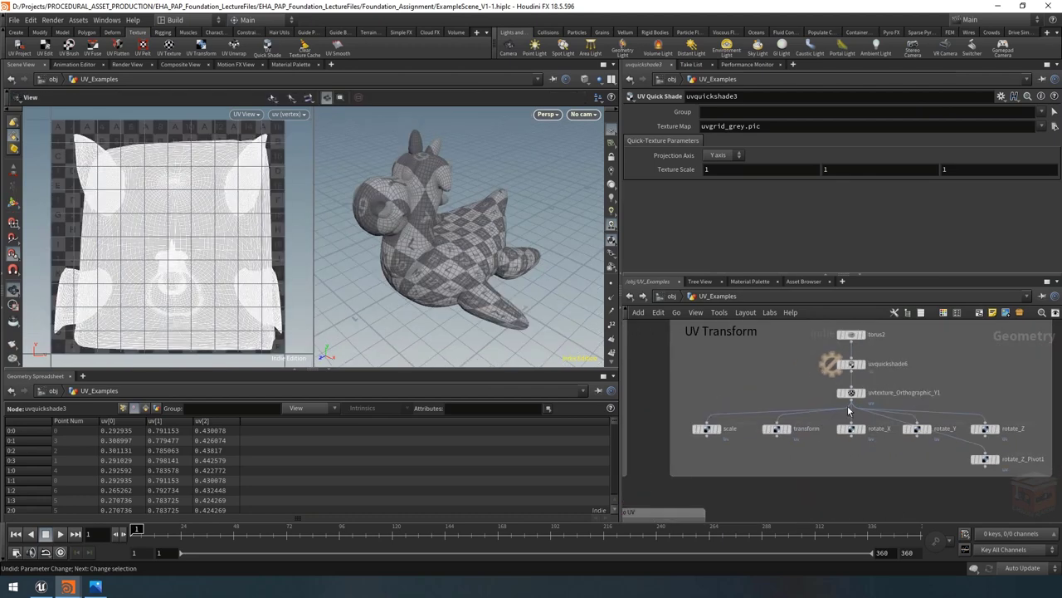
left_click(840, 408)
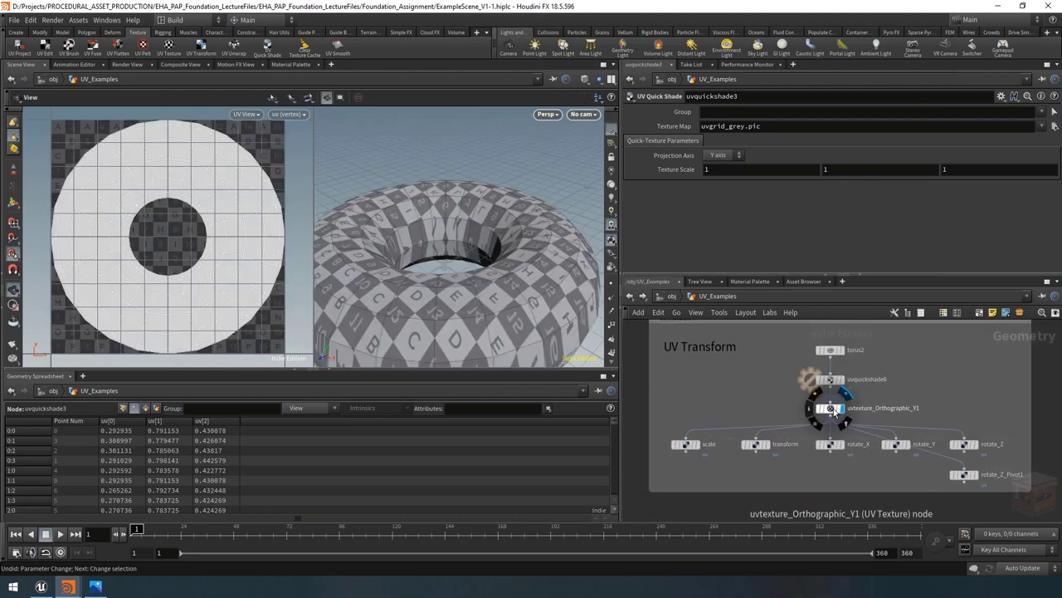
left_click(830, 407)
scroll(446, 259, "down", 3)
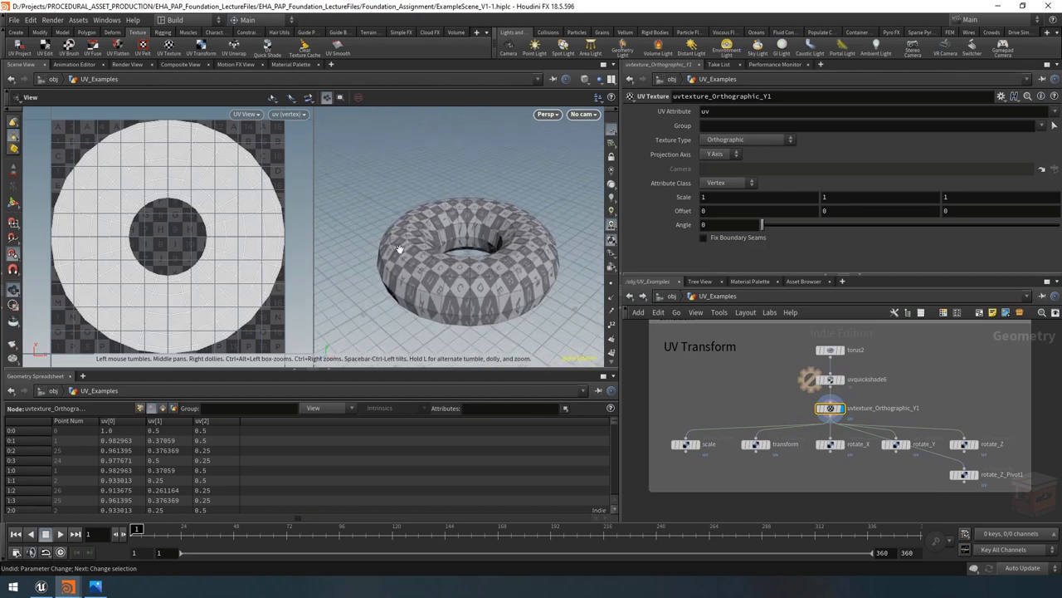
scroll(199, 218, "down", 2)
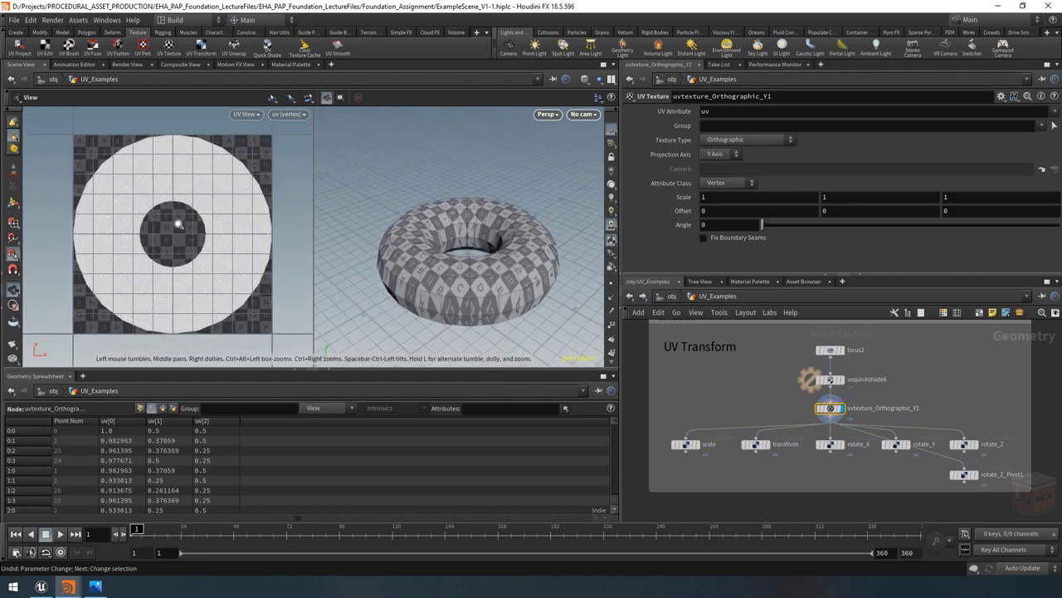
left_click(723, 153)
left_click(722, 165)
mouse_move(508, 219)
left_mouse_down()
mouse_move(514, 266)
mouse_move(510, 207)
left_mouse_up()
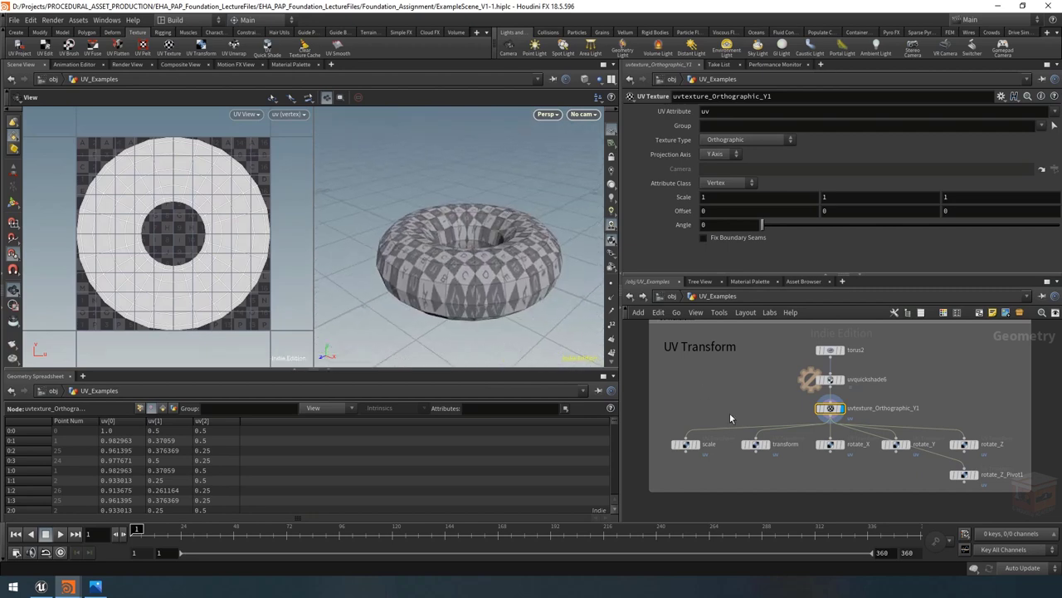
scroll(722, 453, "up", 5)
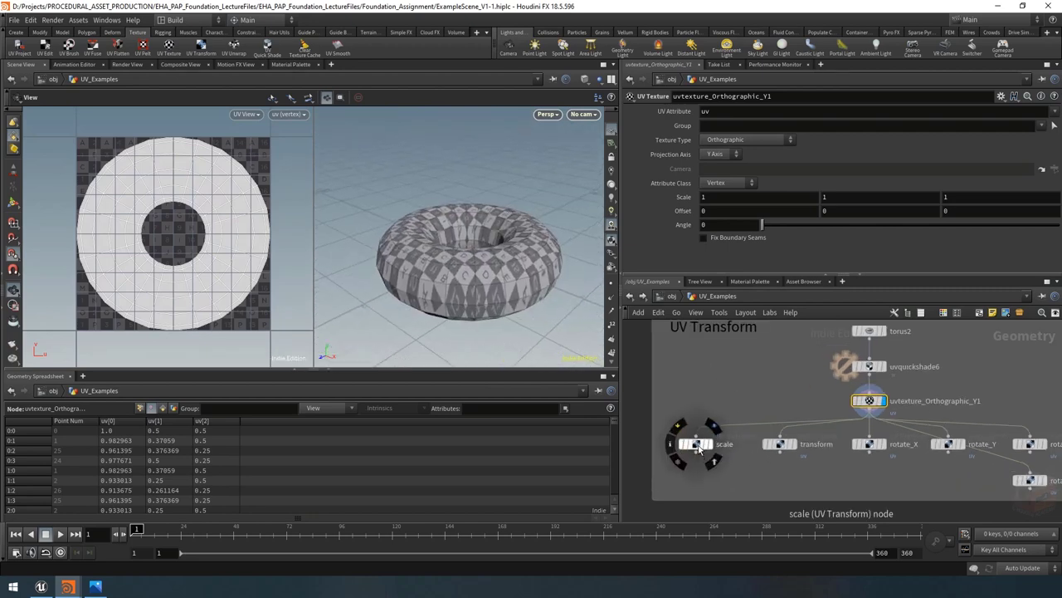
Display the scale node and shrink the torus UVs to 0.15 with 0.5 translate
left_click(727, 449)
left_click(706, 444)
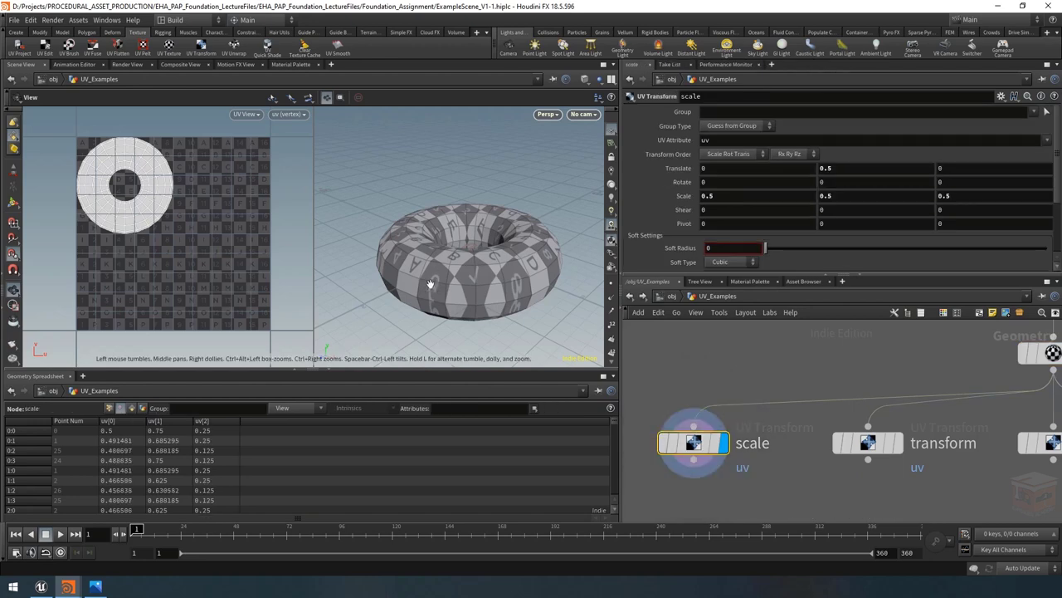
left_click_drag(547, 306, 486, 220)
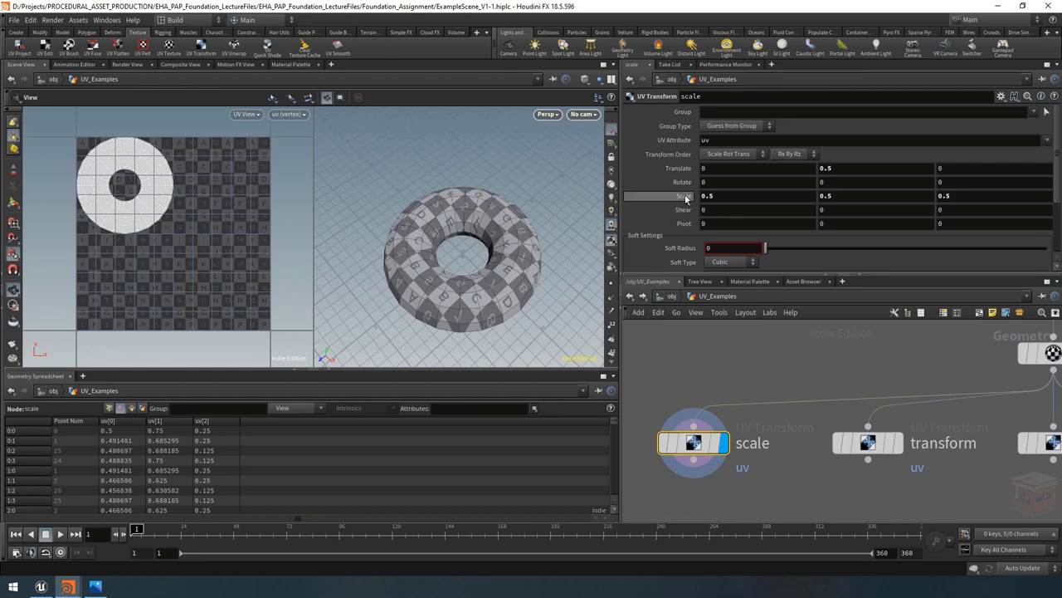
middle_click_drag(685, 198, 494, 233)
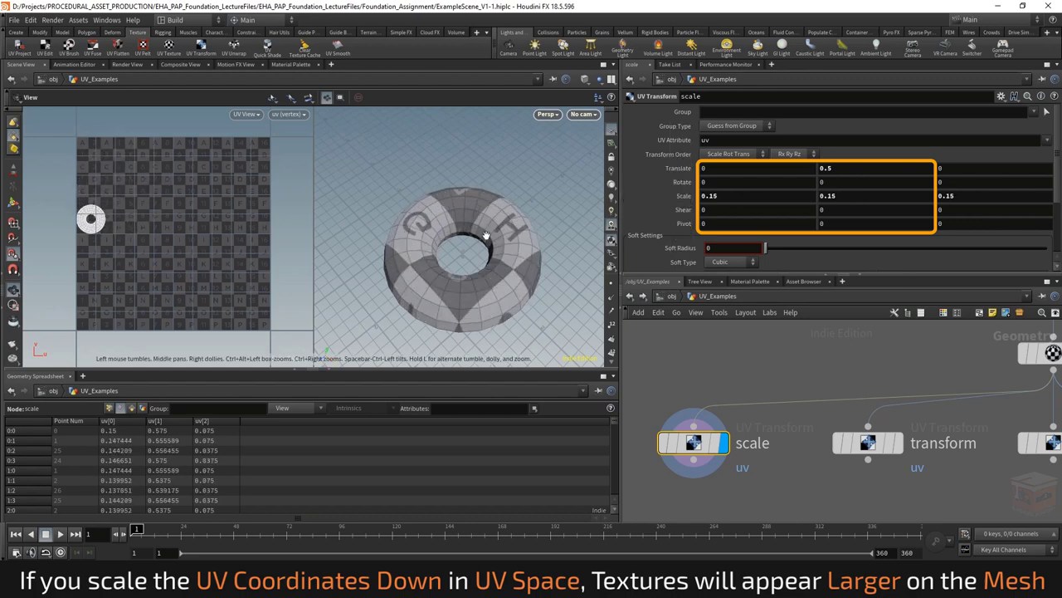
left_click_drag(485, 238, 491, 229)
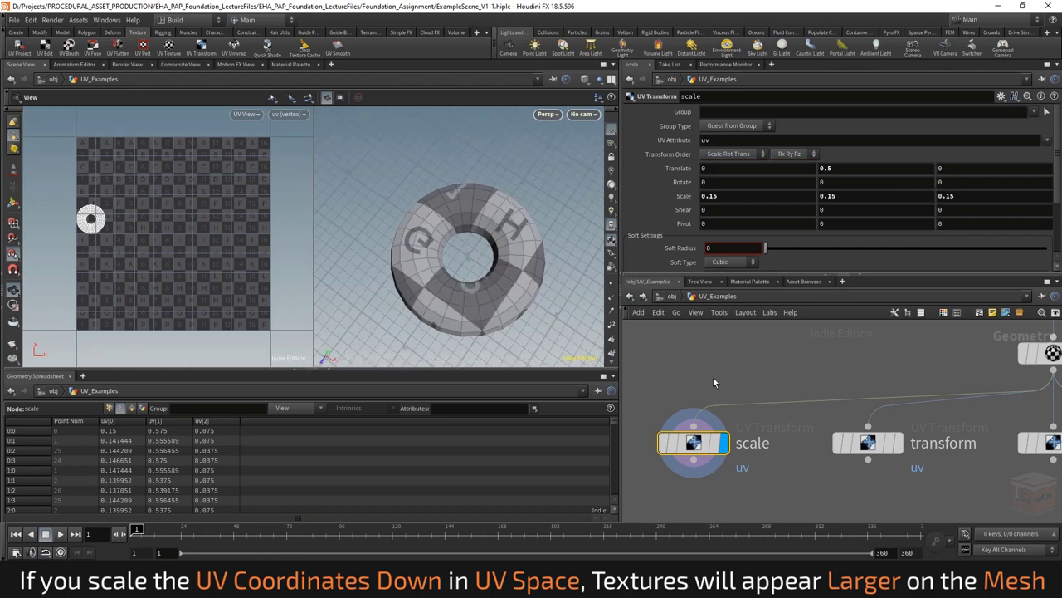
Show uvquickshade6's settings with its uvgrid_grey.pic texture map
scroll(759, 443, "down", 5)
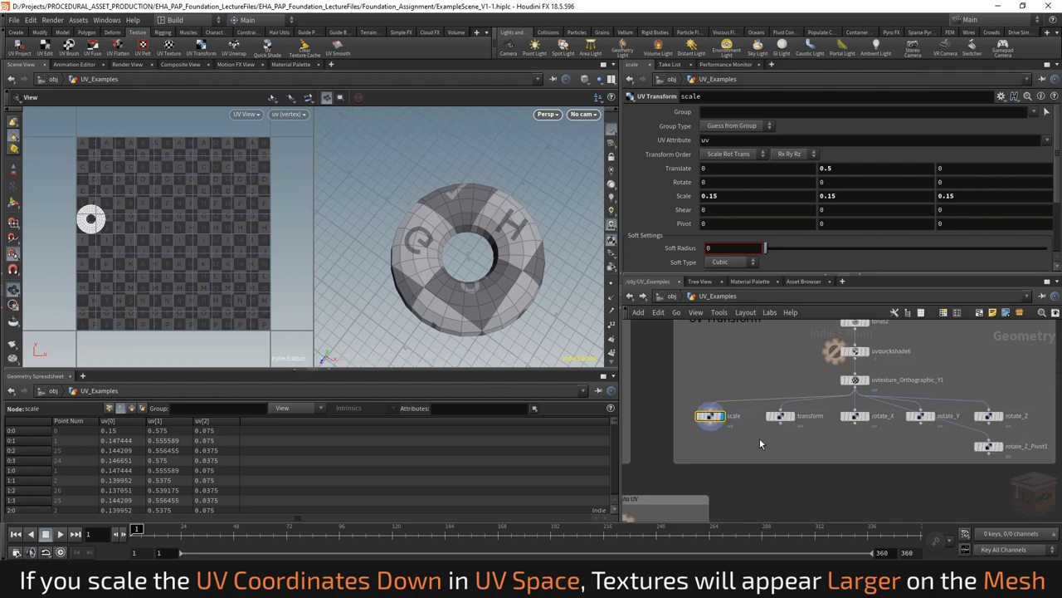
left_click(855, 351)
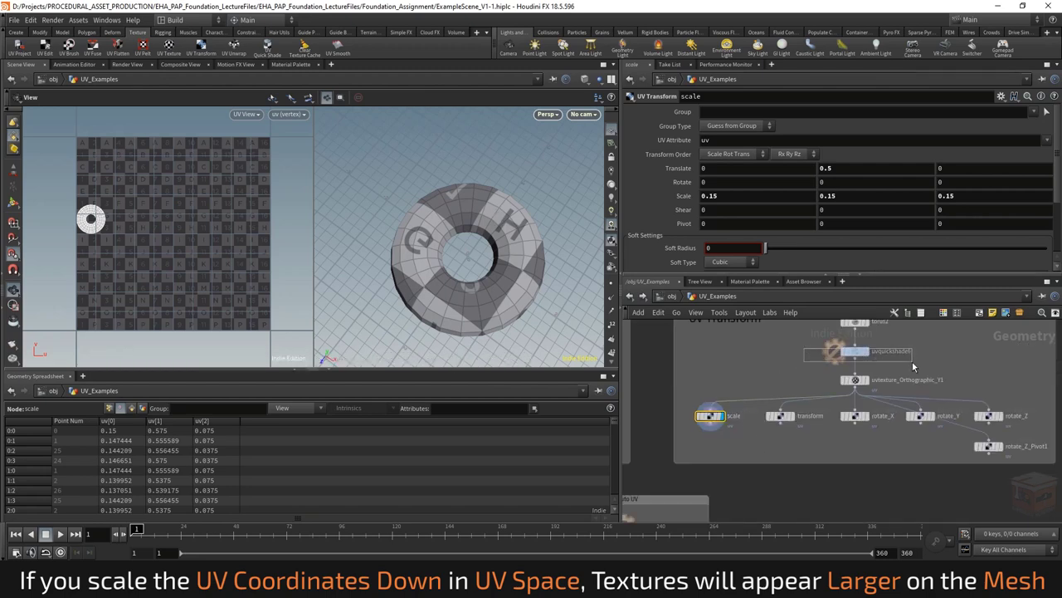
middle_click_drag(855, 351, 837, 389)
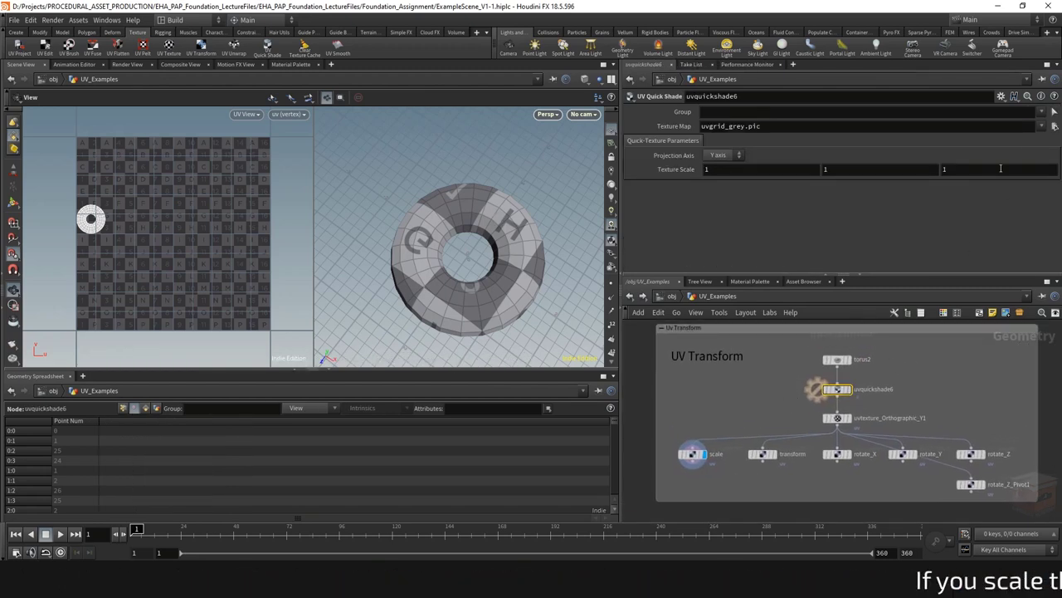
Set the Texture Map to $JOB/RequiredFiles/tex/Tiling_RedBrick_BaseColor.png for red bricks on the torus
left_click(1055, 126)
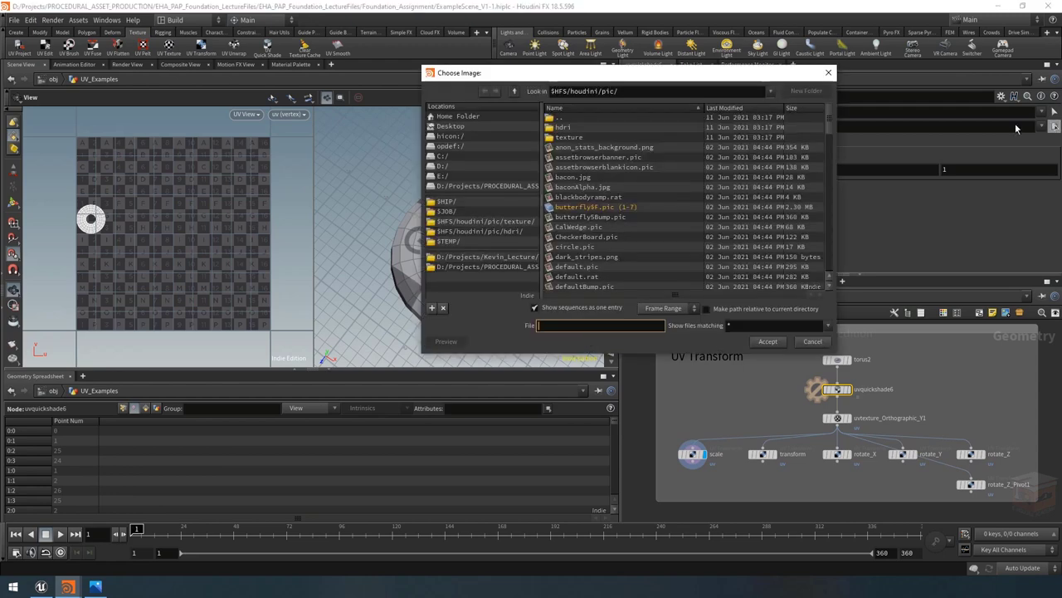
left_click(448, 212)
double_click(581, 137)
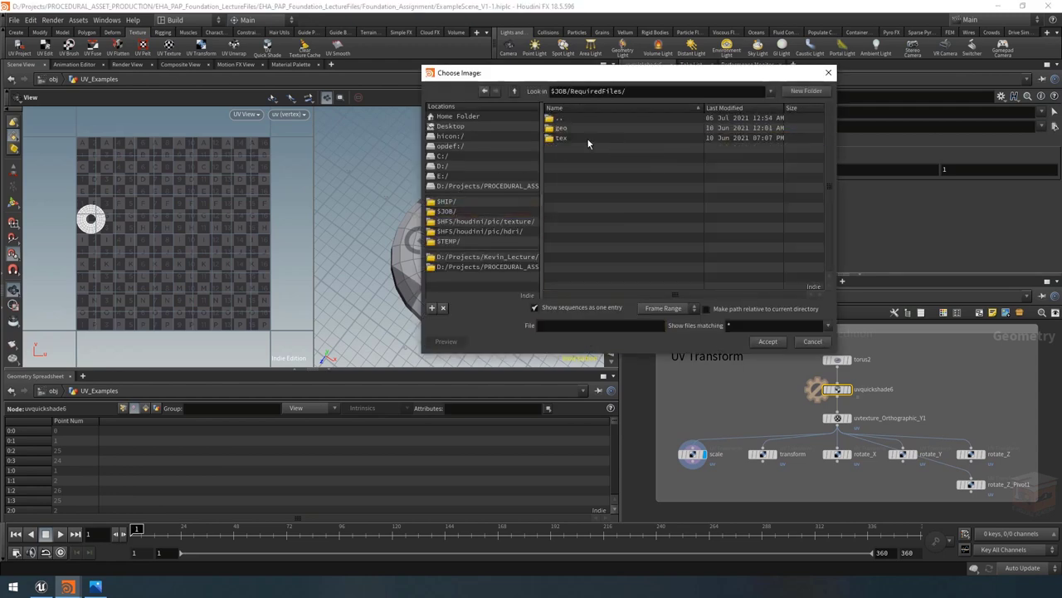
double_click(578, 133)
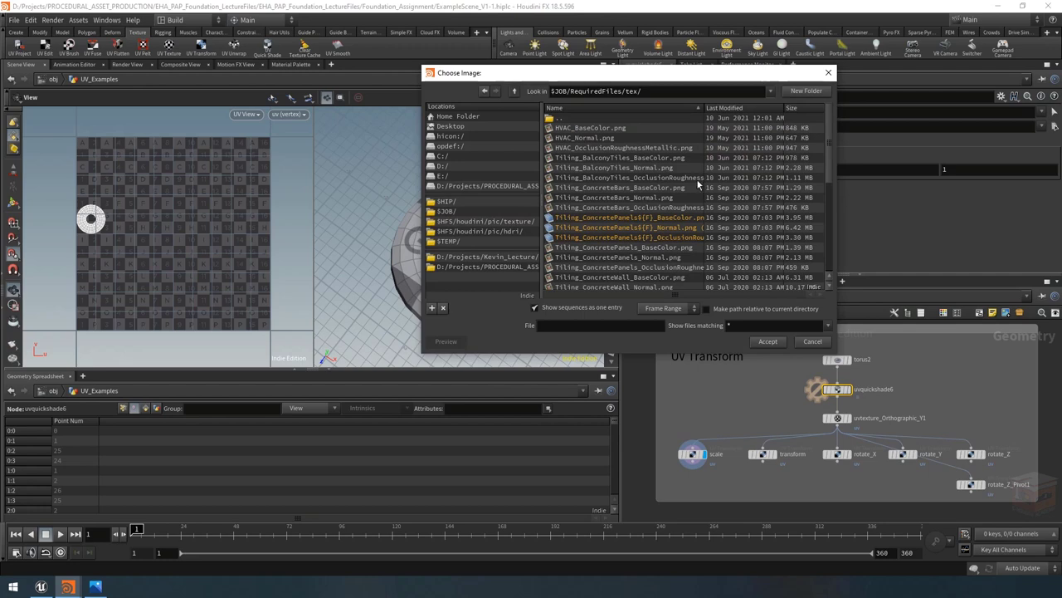
scroll(716, 176, "down", 6)
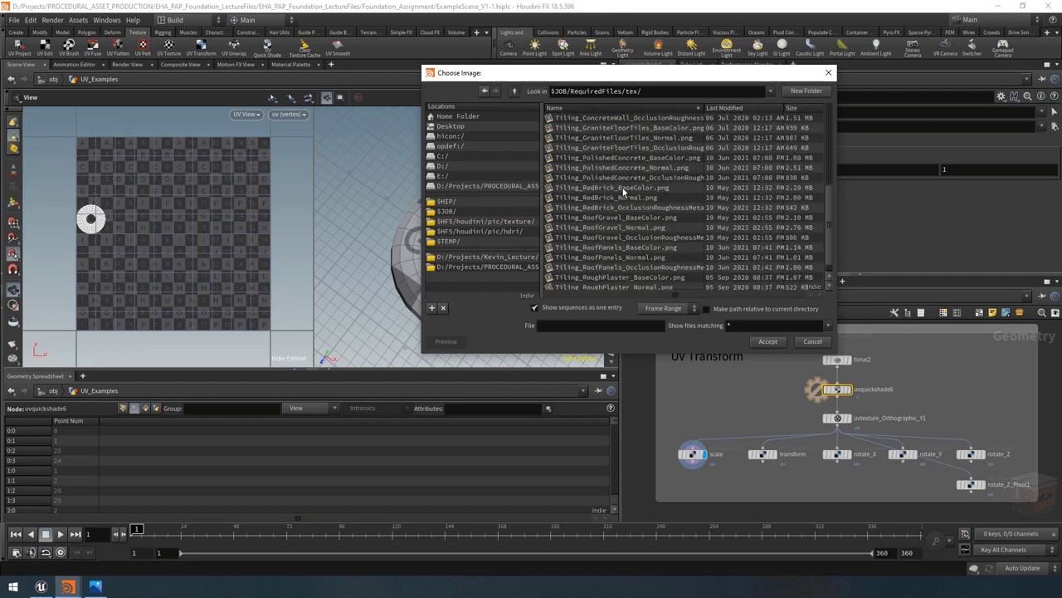
left_click(645, 190)
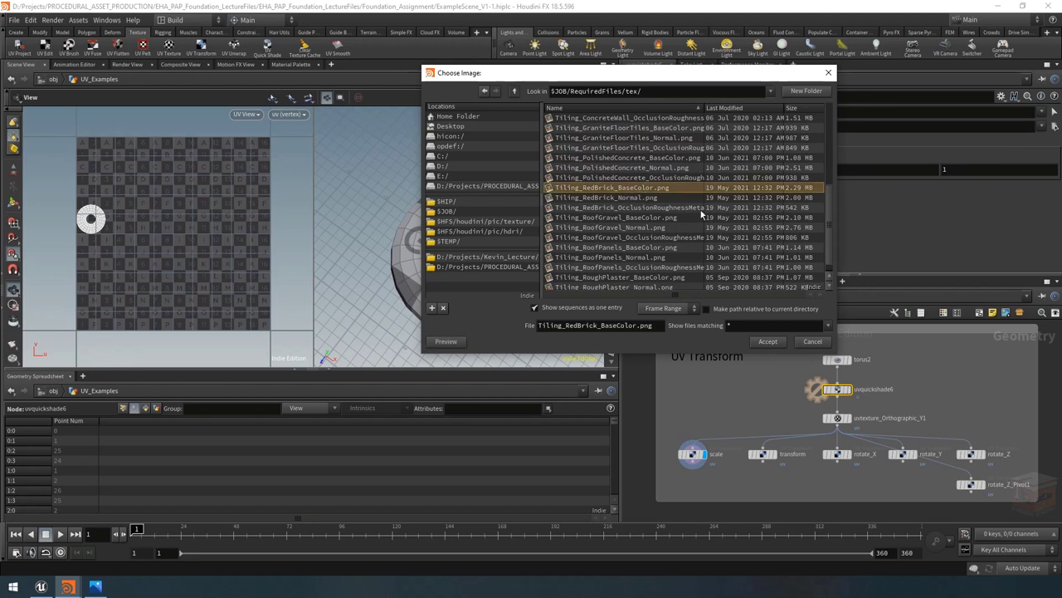
left_click(767, 342)
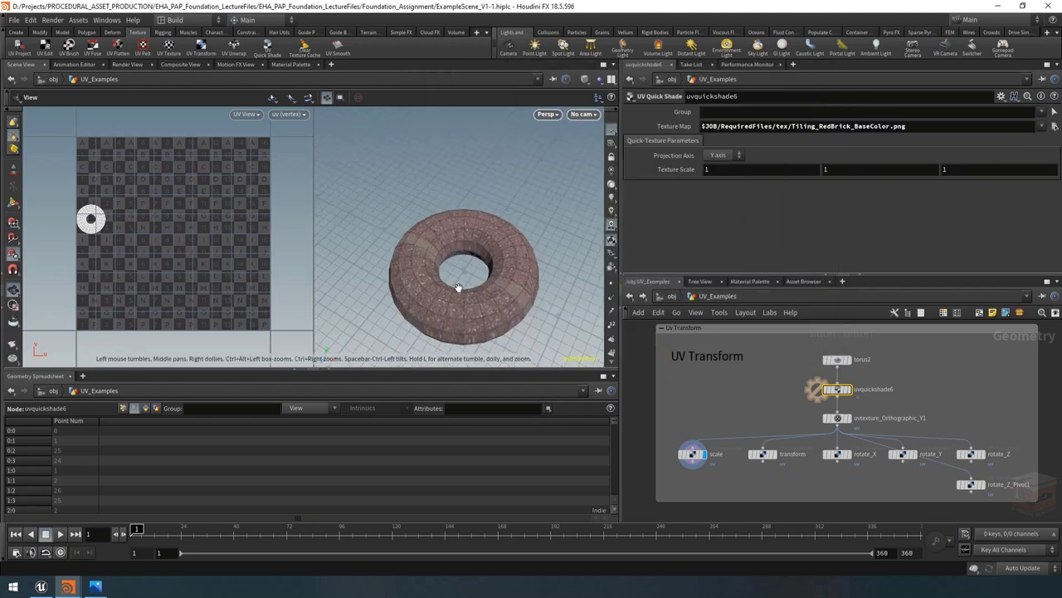
left_click(692, 454)
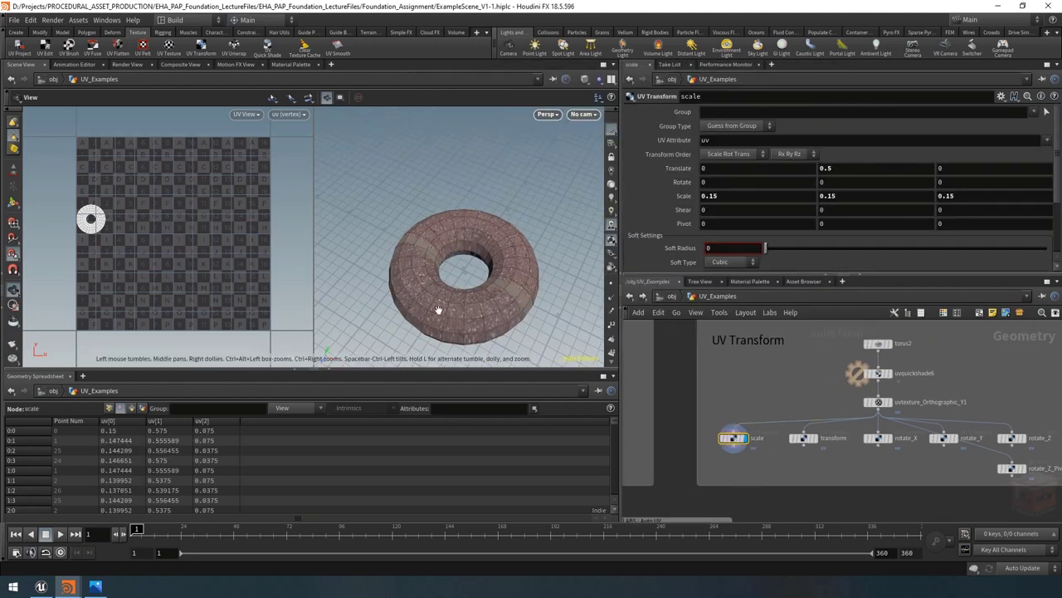
Raise the scale UV Transform's uniform Scale to 4.55 and zoom in on the dense brick tiling
scroll(448, 294, "up", 5)
scroll(542, 297, "up", 3)
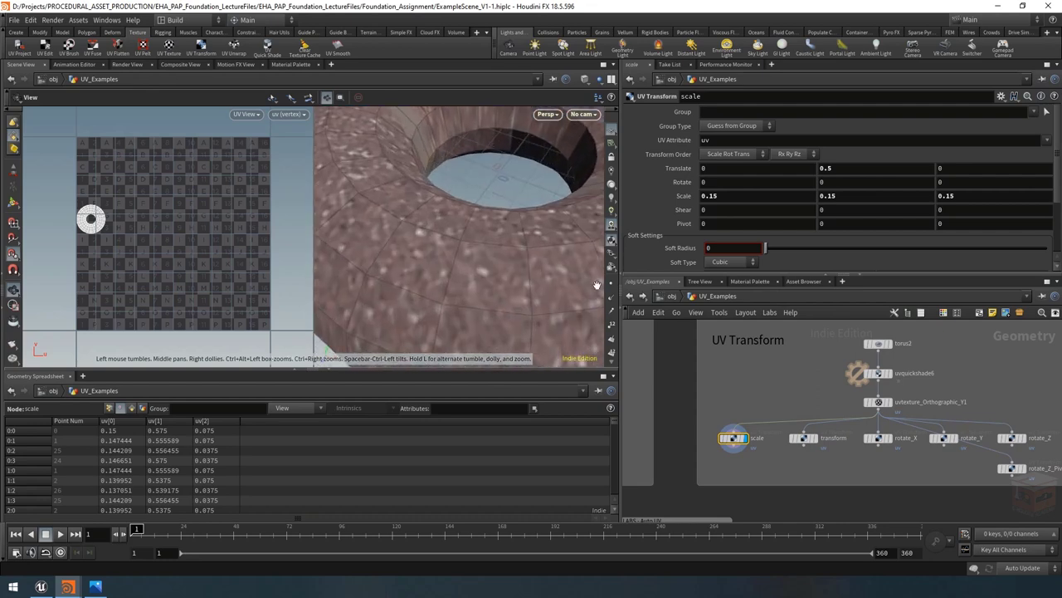
scroll(494, 274, "down", 6)
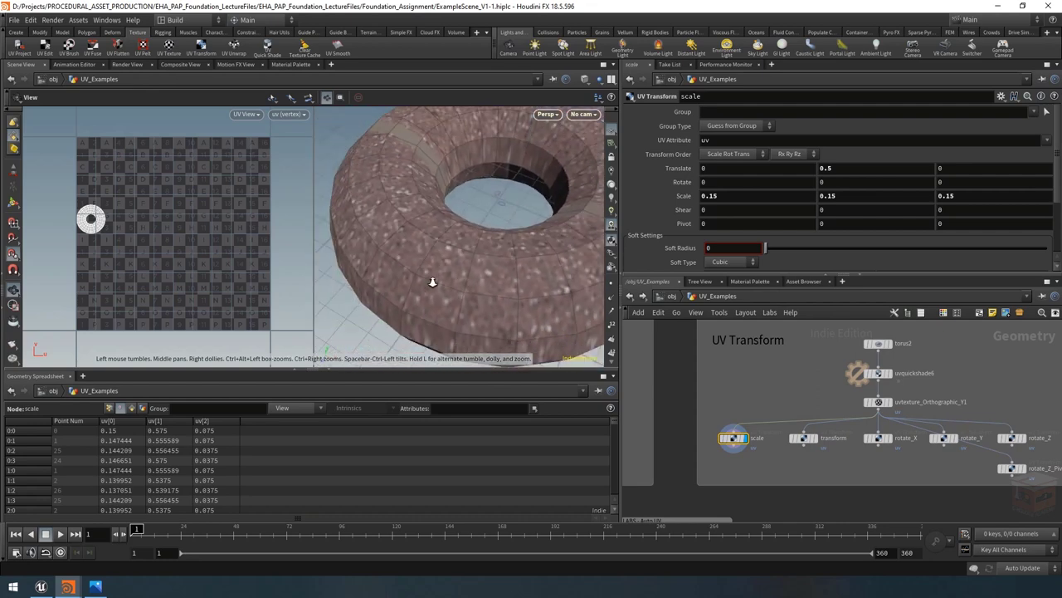
left_click_drag(517, 260, 471, 271)
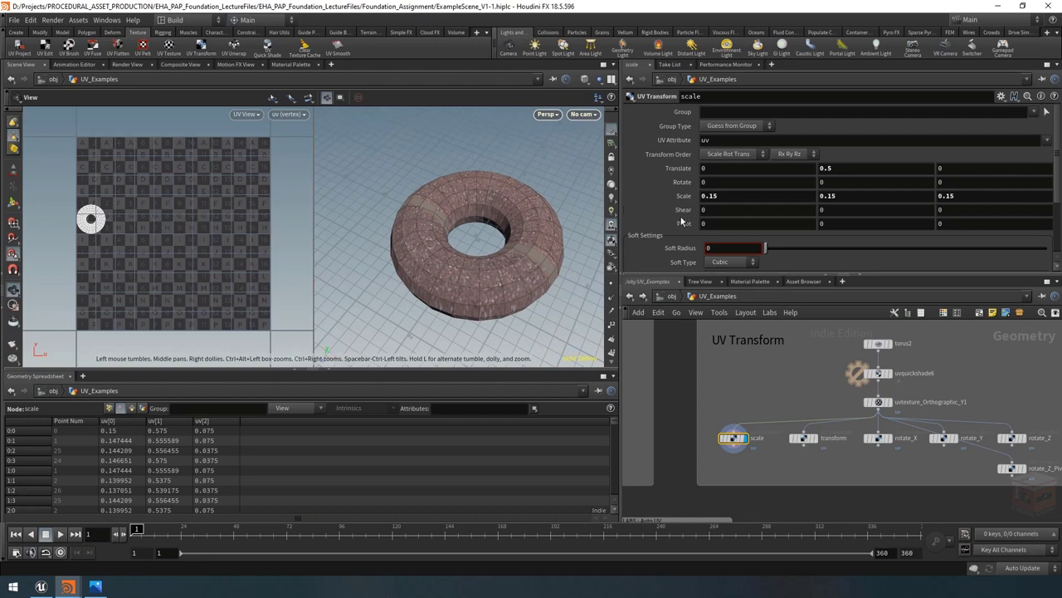
middle_click_drag(677, 196, 921, 196)
scroll(141, 245, "down", 8)
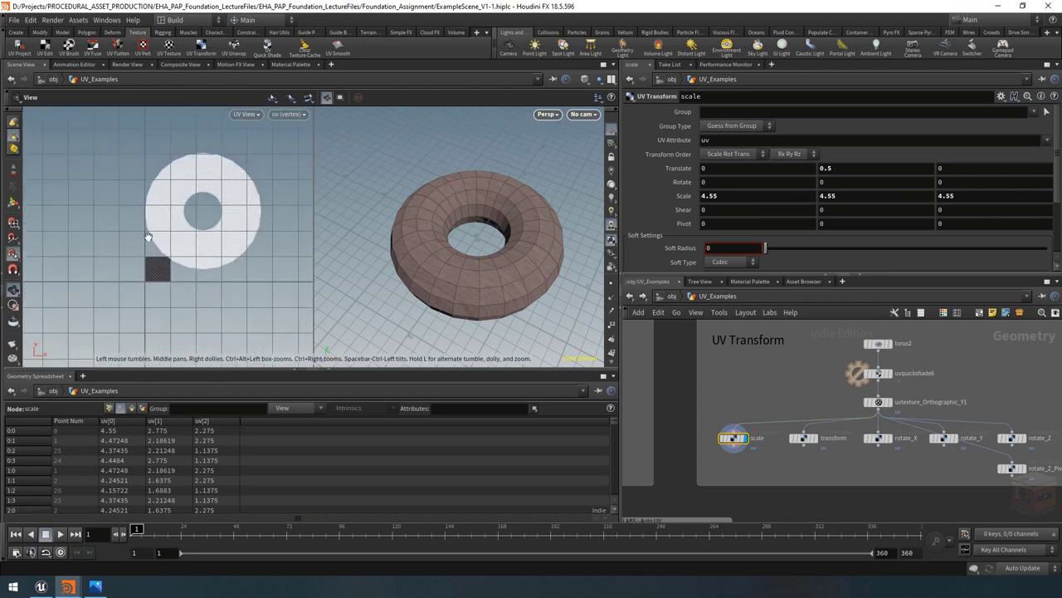
scroll(440, 275, "up", 10)
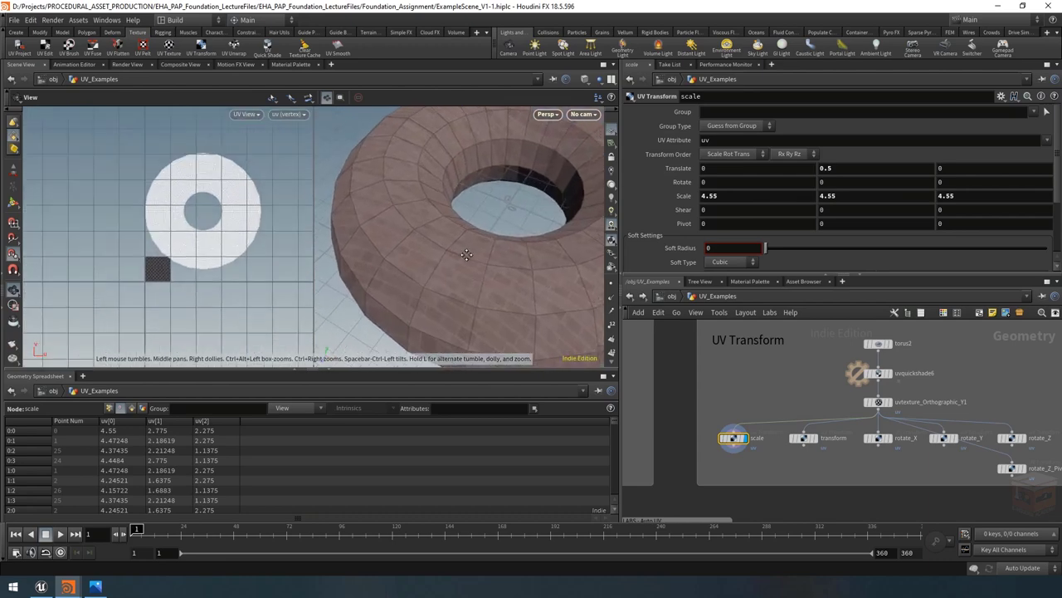
scroll(430, 283, "up", 10)
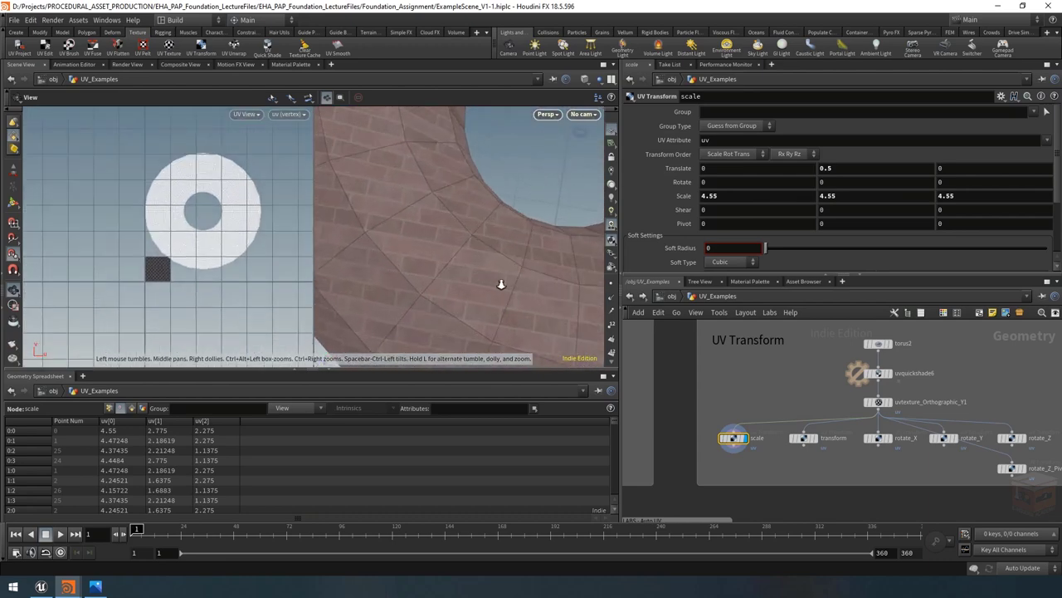
scroll(432, 294, "down", 15)
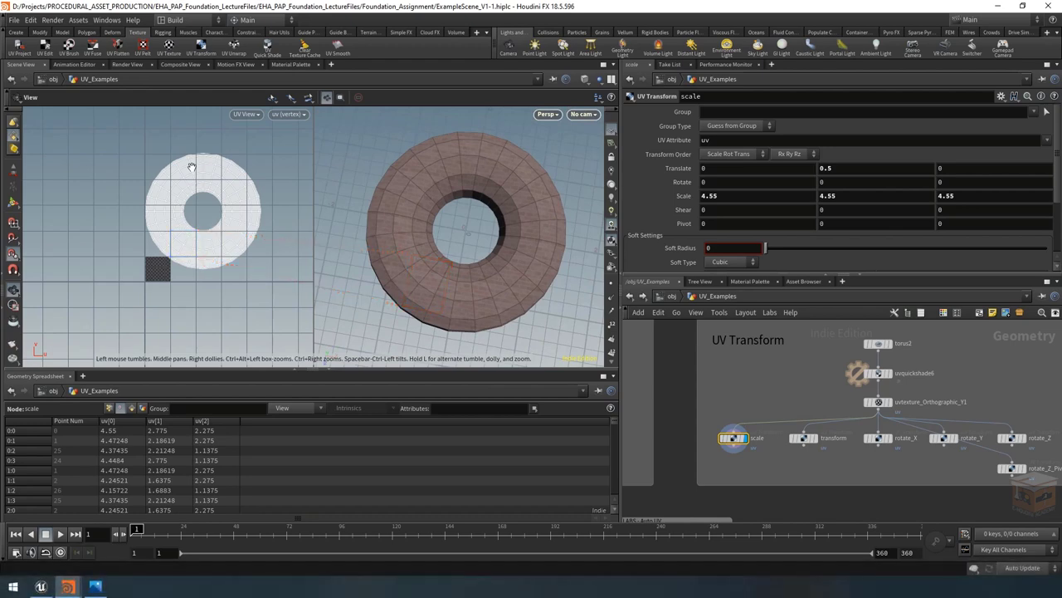
scroll(465, 236, "up", 3)
Set the transform node's UV Translate to -0.2, -0.2, sliding the bricks diagonally
scroll(763, 437, "up", 2)
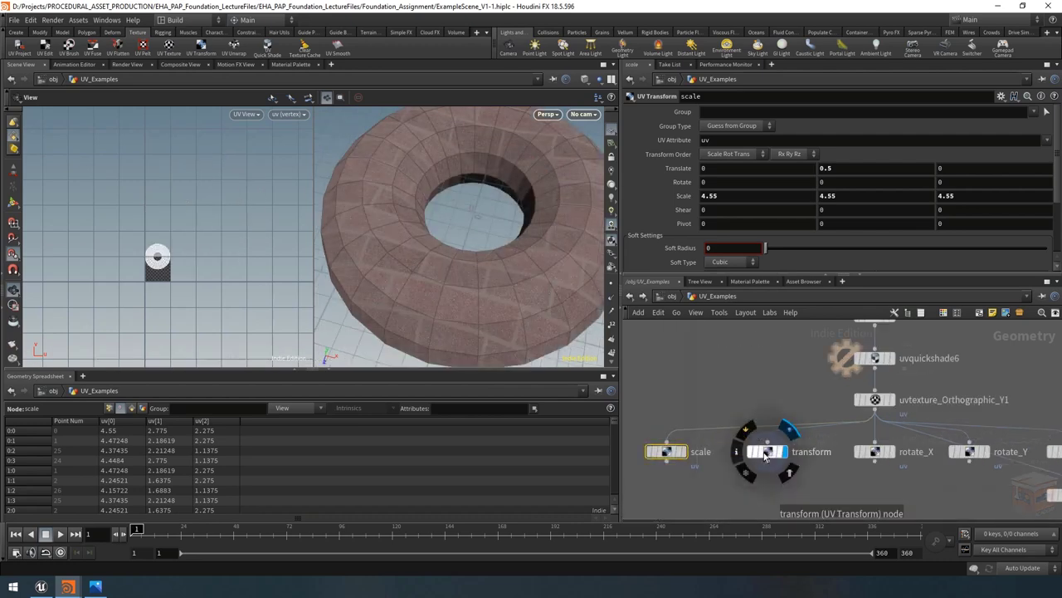
left_click(767, 451)
scroll(165, 266, "up", 5)
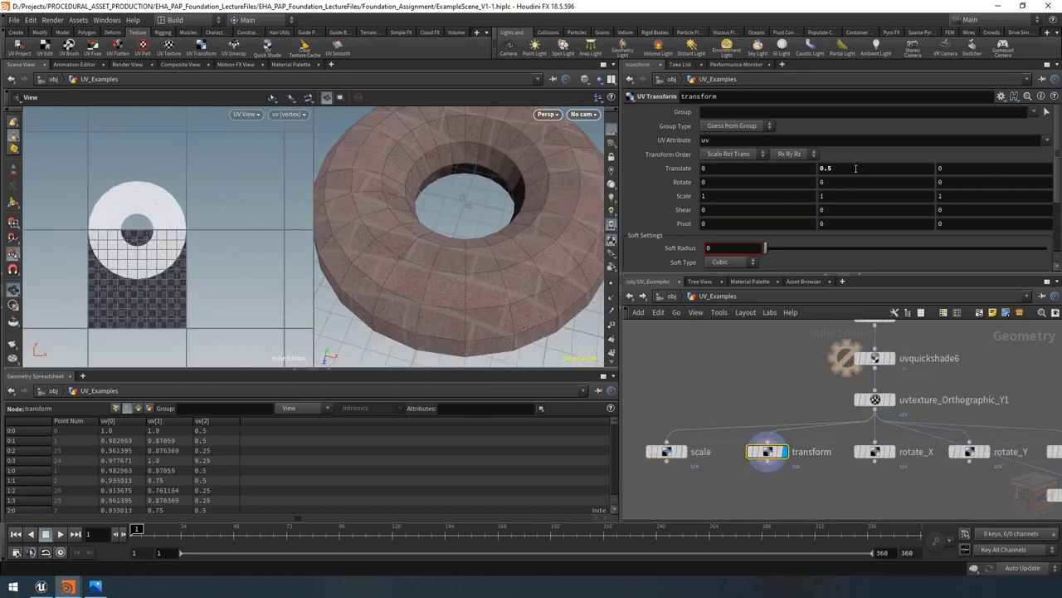
middle_click_drag(856, 168, 747, 171)
middle_click_drag(905, 456, 771, 432)
scroll(753, 458, "down", 1)
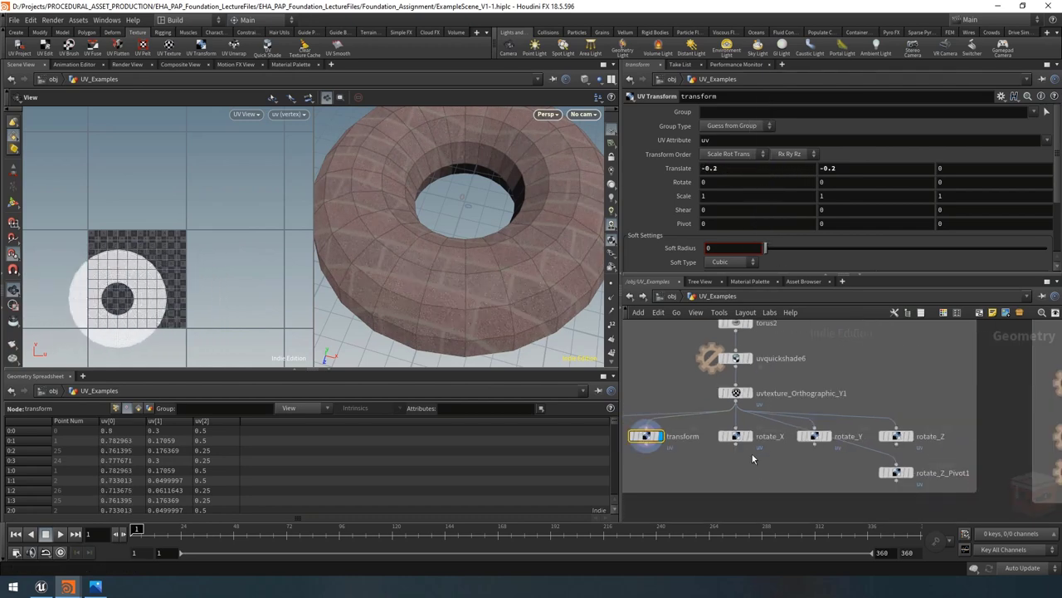
Display the rotate_X and then rotate_Y UV variants with the torus smooth-shaded
left_click(747, 436)
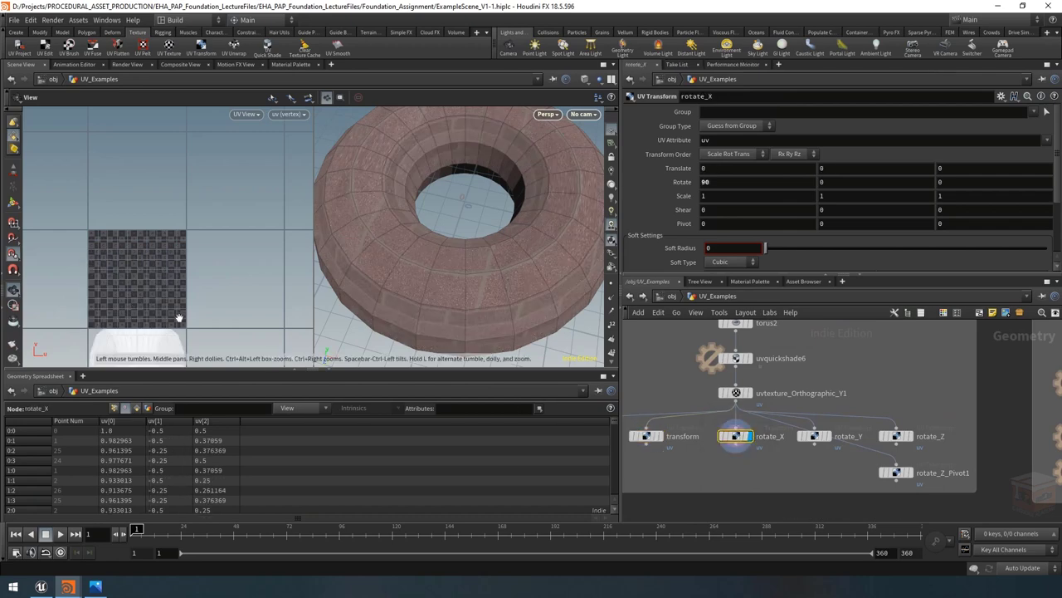
middle_click_drag(178, 318, 237, 213)
scroll(514, 214, "down", 2)
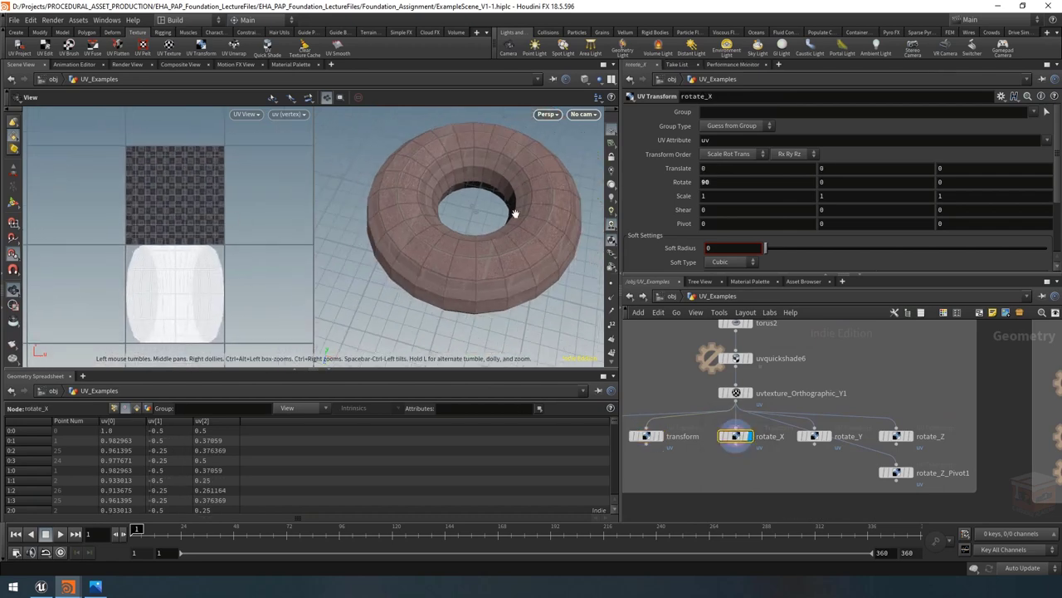
mouse_move(514, 214)
left_mouse_down()
mouse_move(481, 218)
mouse_move(486, 230)
mouse_move(466, 238)
mouse_move(498, 245)
mouse_move(487, 241)
mouse_move(493, 207)
mouse_move(443, 202)
mouse_move(489, 212)
mouse_move(468, 209)
mouse_move(475, 239)
mouse_move(368, 239)
mouse_move(434, 209)
mouse_move(410, 227)
mouse_move(510, 235)
mouse_move(490, 240)
mouse_move(540, 249)
left_mouse_up()
left_click(585, 79)
left_click(612, 182)
left_click(823, 436)
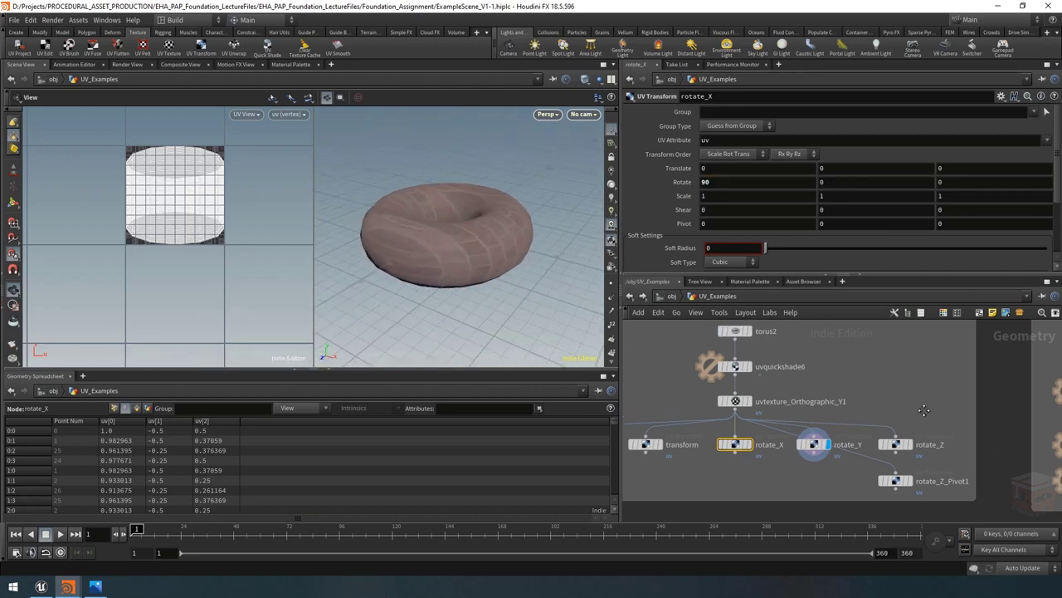
Display rotate_Z, try a lower Z rotation, undo back to 52.3, and select the Pivot fields
left_click(895, 444)
left_click(911, 443)
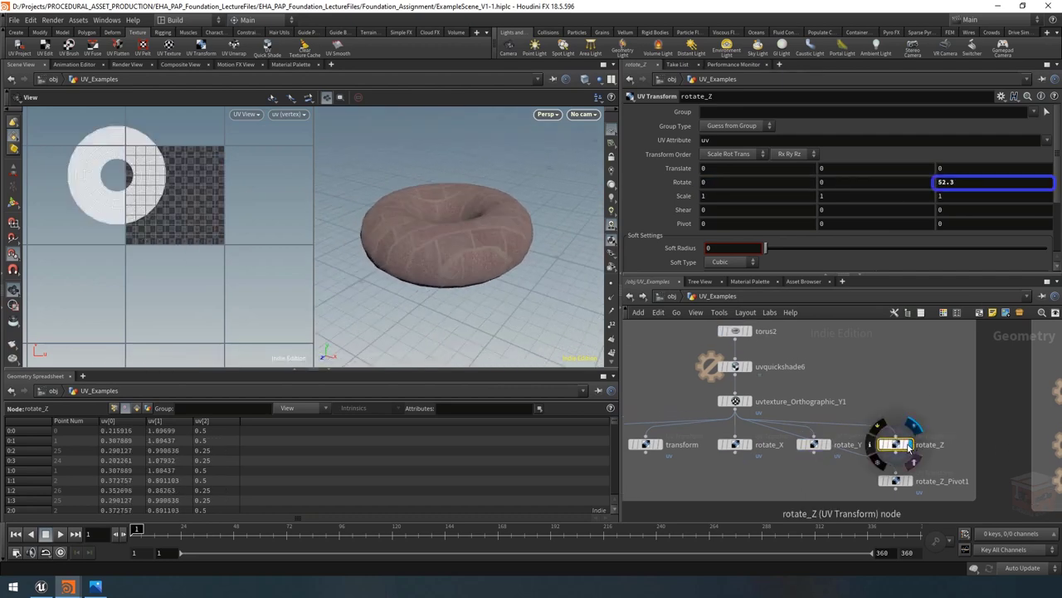
scroll(913, 445, "up", 1)
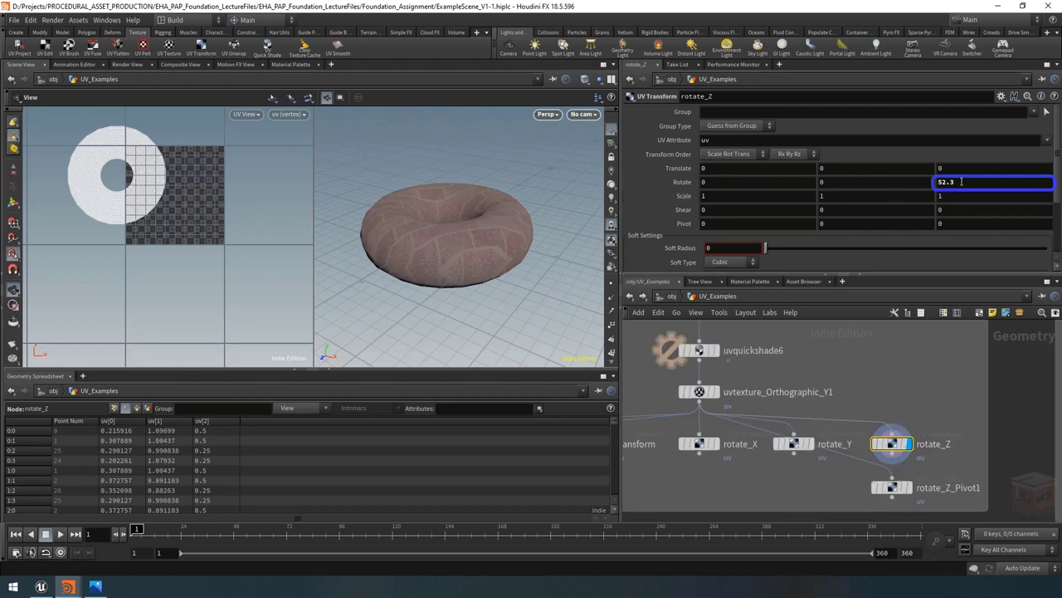
middle_click_drag(962, 183, 126, 245)
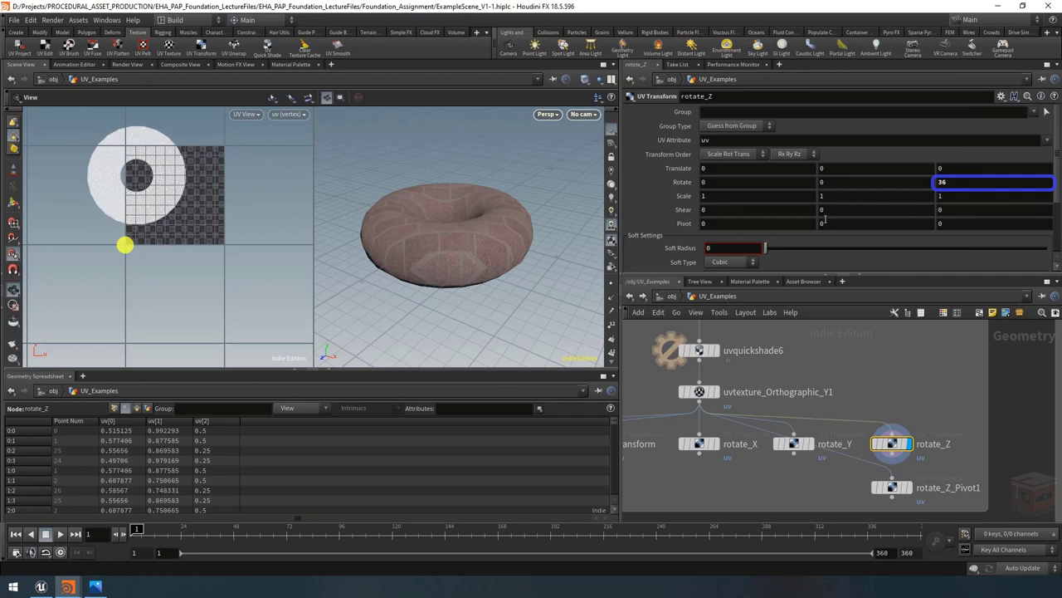
key("ctrl+z")
left_click_drag(750, 218, 839, 237)
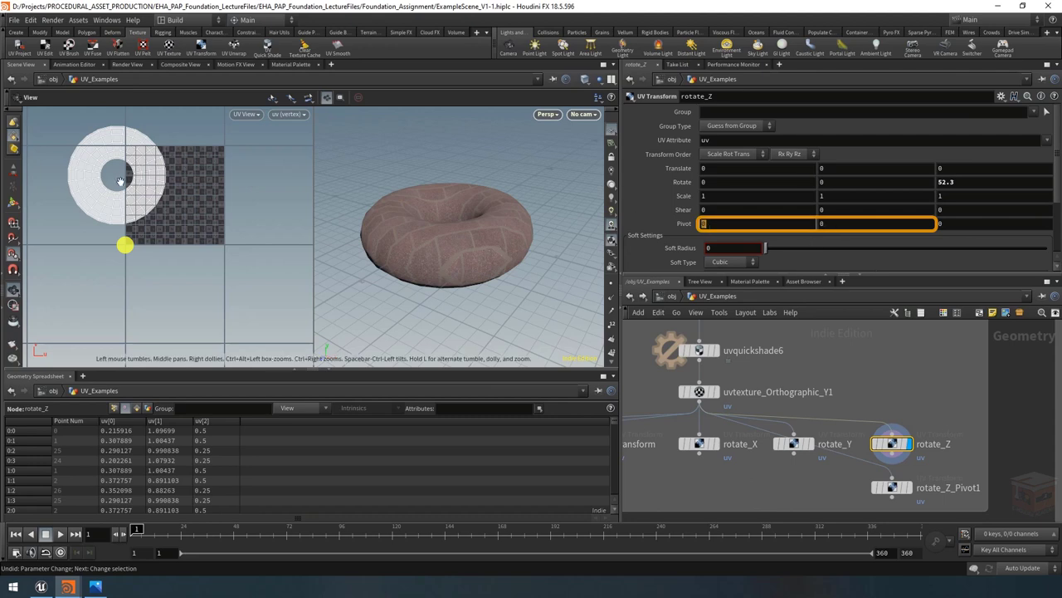
Set the rotate_Z node's Pivot to 0.5, 0.5
middle_click_drag(176, 193, 176, 222)
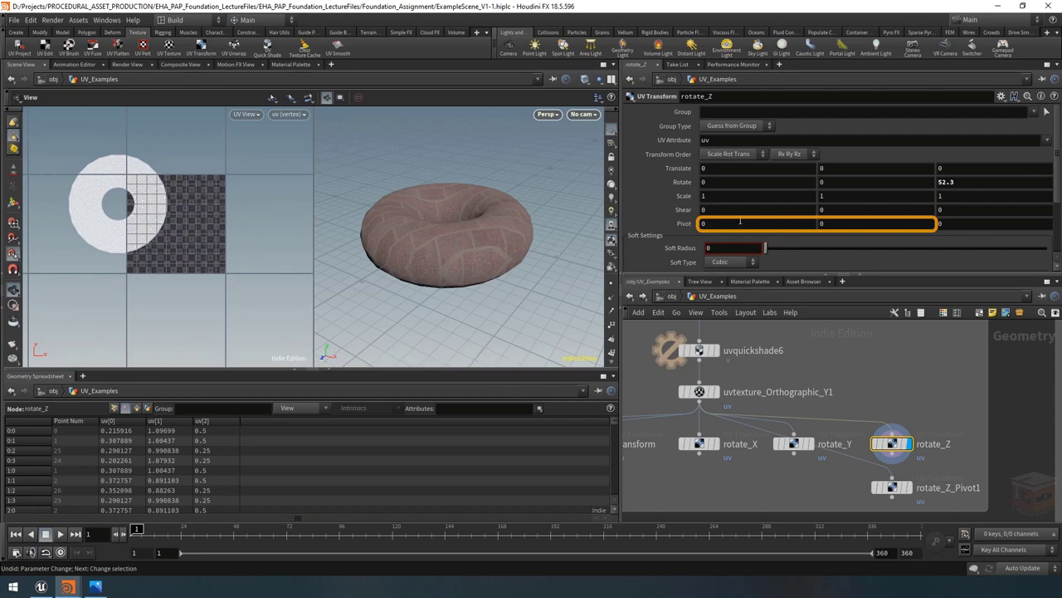
type("0.5")
key("Tab")
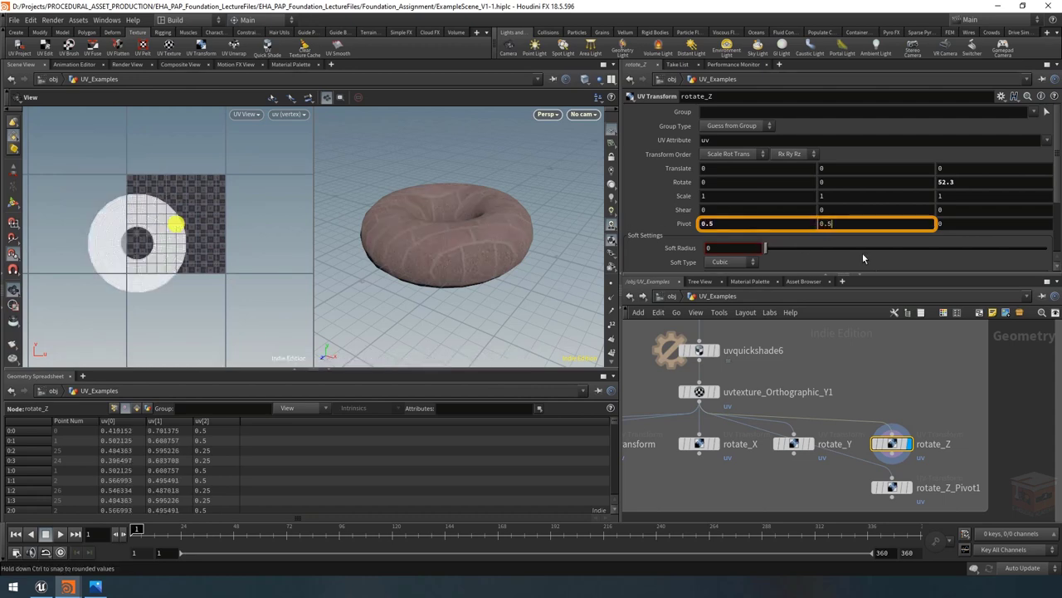
type("0.5")
key("Return")
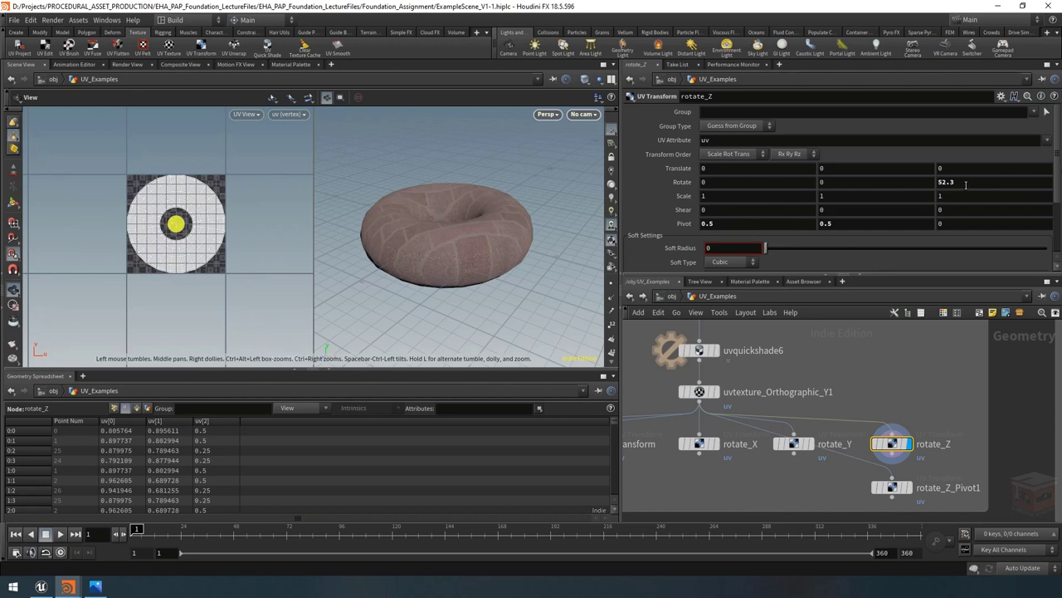
Lower the Z rotation to about 36.2, raise it again, then view rotate_Z_Pivot1
middle_click_drag(966, 184, 461, 257)
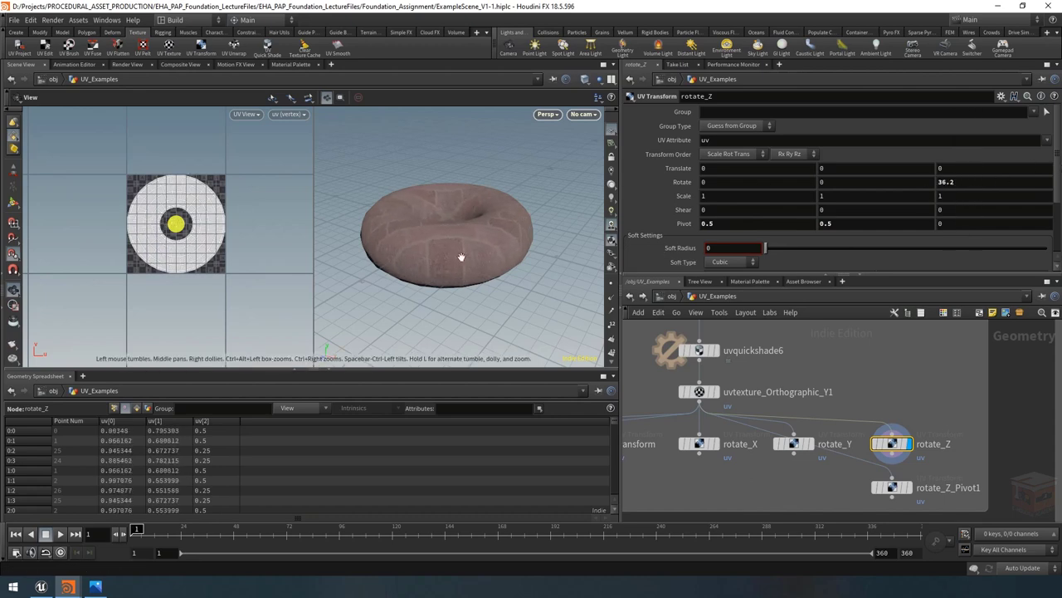
left_click_drag(461, 257, 502, 204)
middle_click_drag(957, 181, 989, 154)
left_click_drag(490, 260, 486, 238)
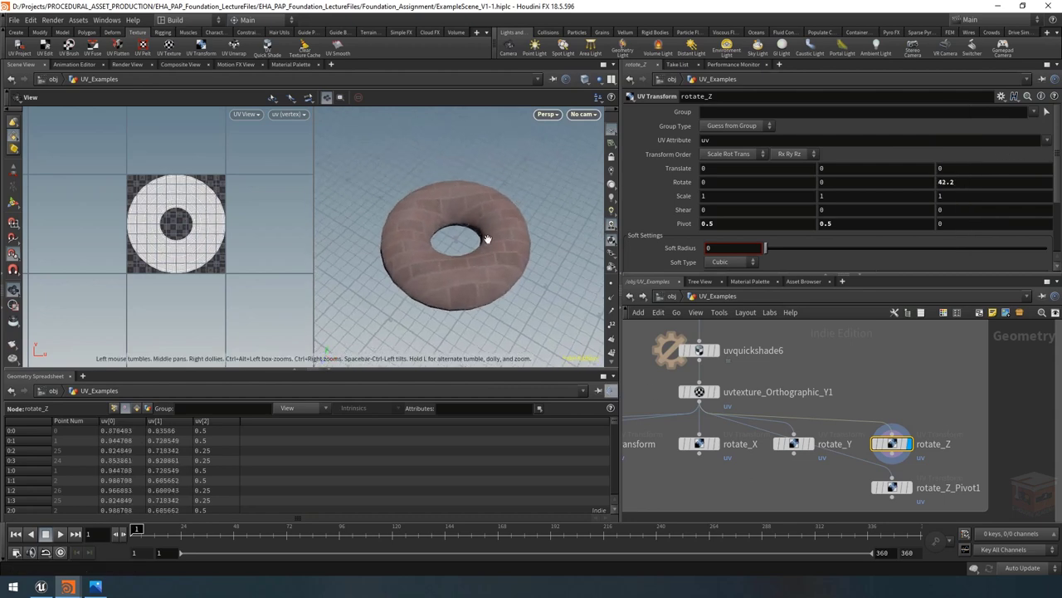
middle_click_drag(955, 464, 979, 443)
left_click(935, 470)
scroll(954, 456, "down", 3)
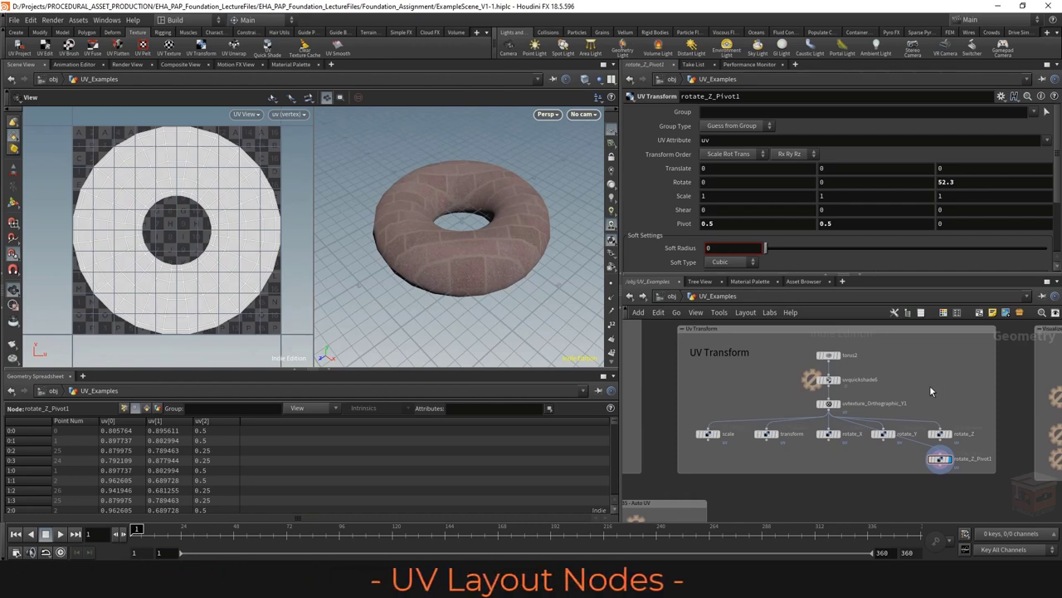
Zoom out to the network overview and back in on the UV Utilities - Layout box
scroll(930, 385, "down", 6)
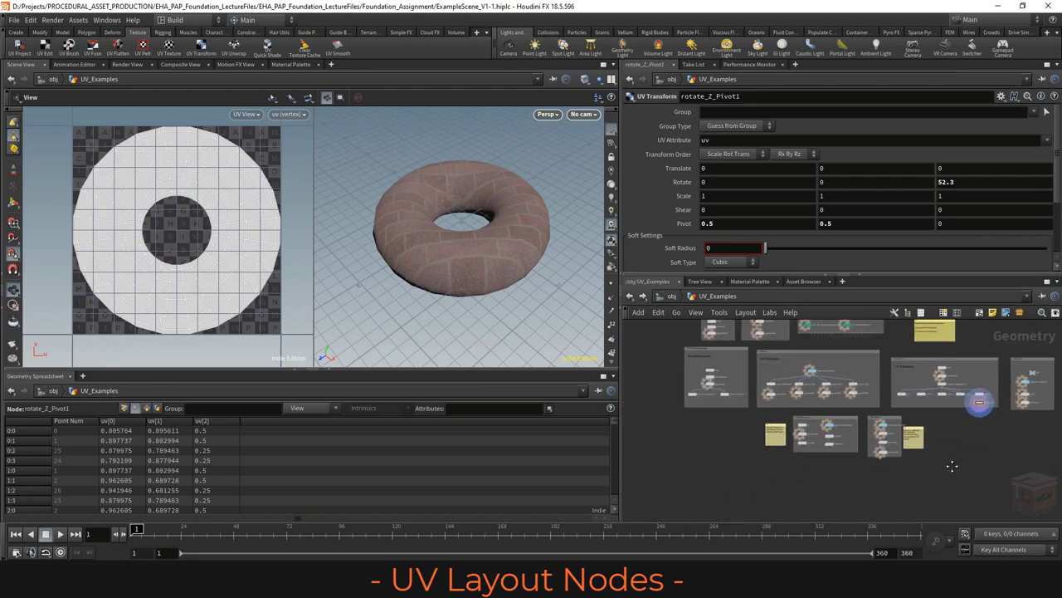
scroll(846, 444, "up", 8)
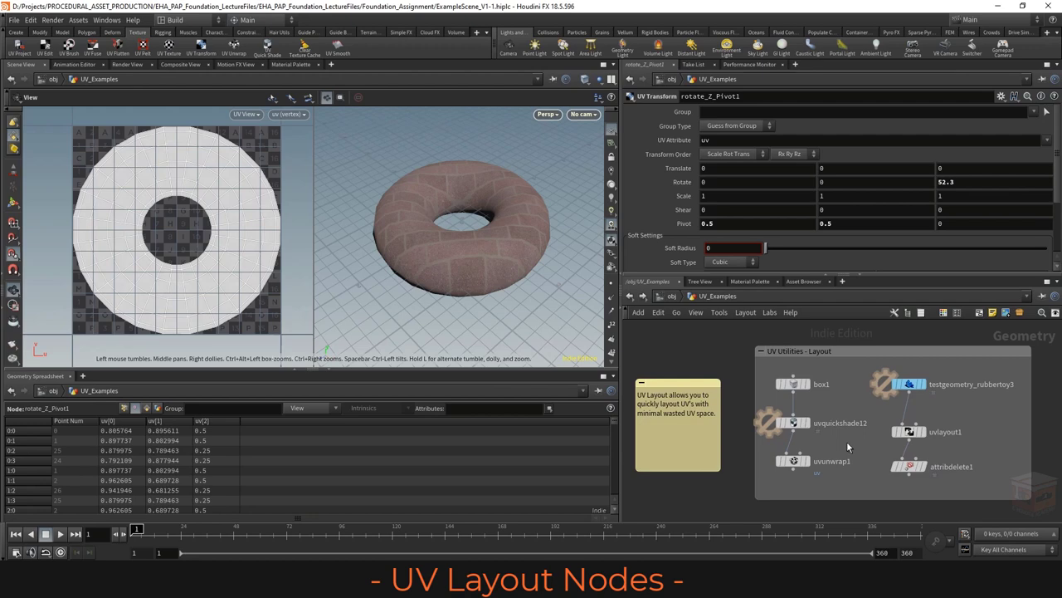
Display uvunwrap1 on the checkered cube and try the Strip unwrap layout
left_click(809, 468)
left_click(794, 461)
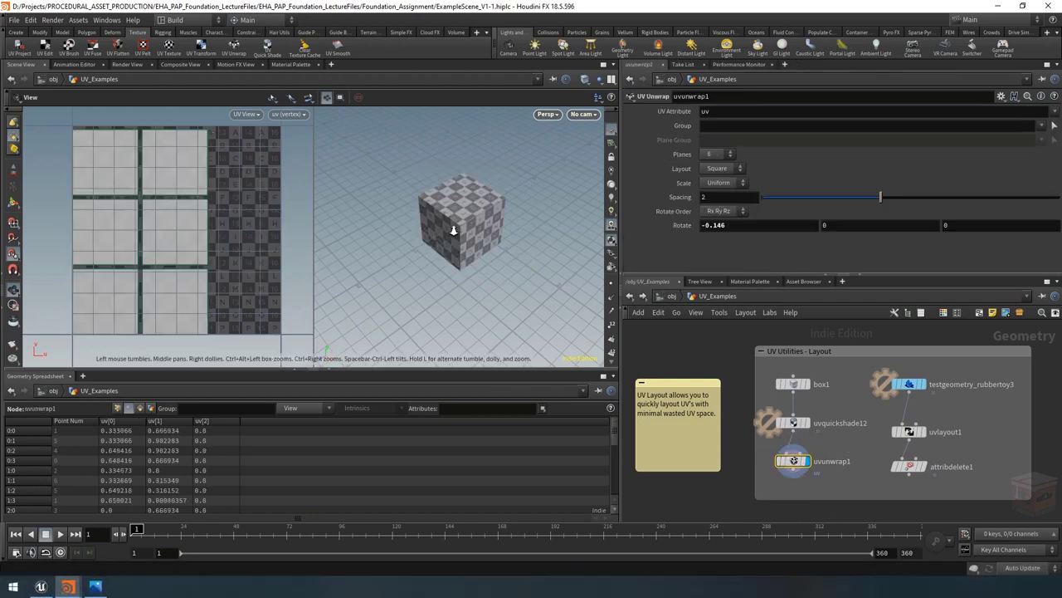
left_click_drag(492, 217, 481, 241)
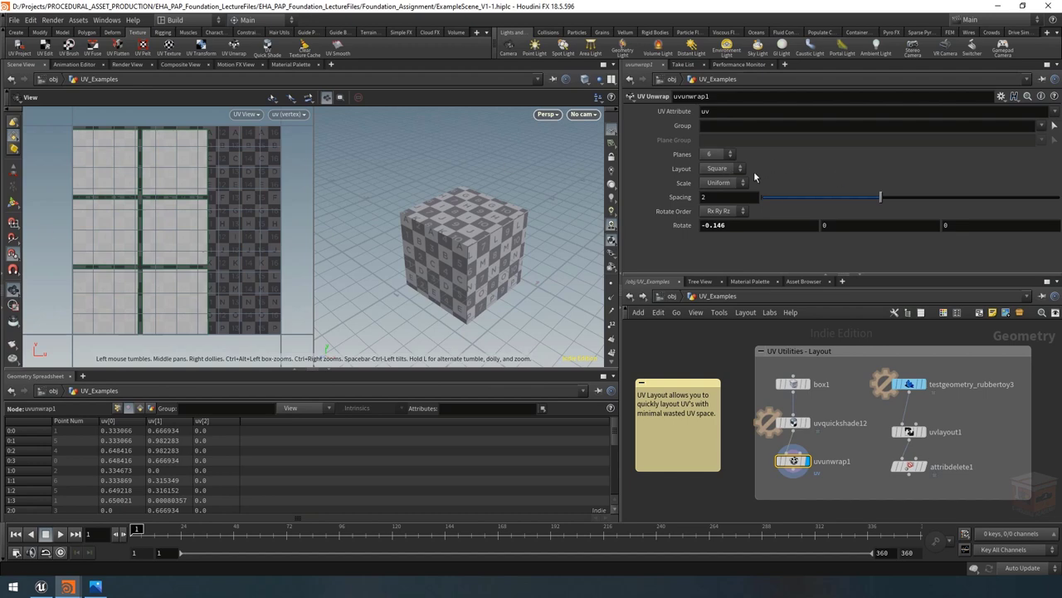
left_click(718, 168)
left_click(719, 183)
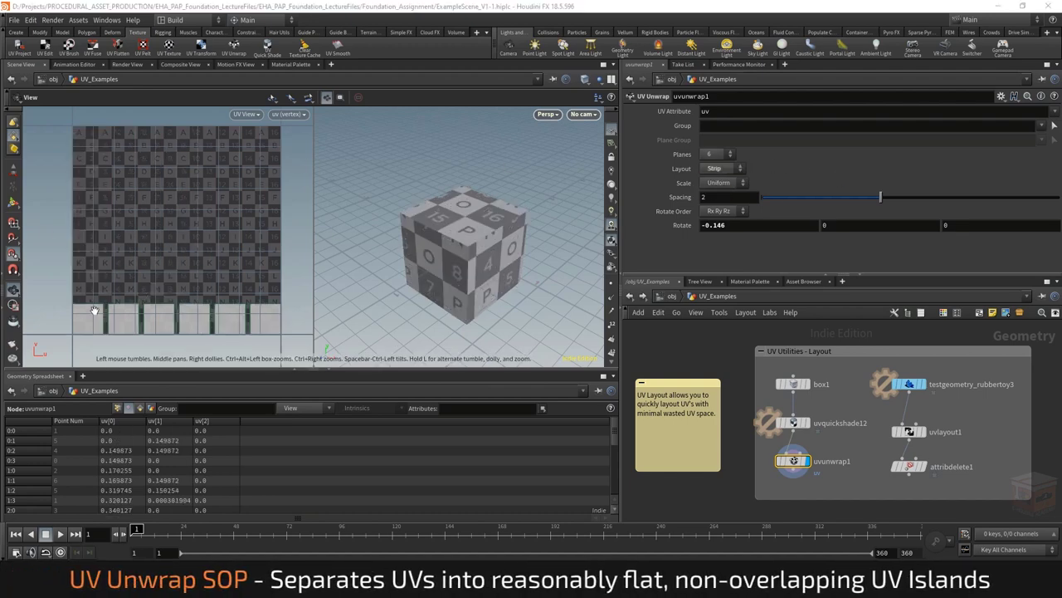
Set spacing 2.966, Stretch island scaling and Square layout, then display the rubber toy
left_click_drag(440, 271, 227, 297)
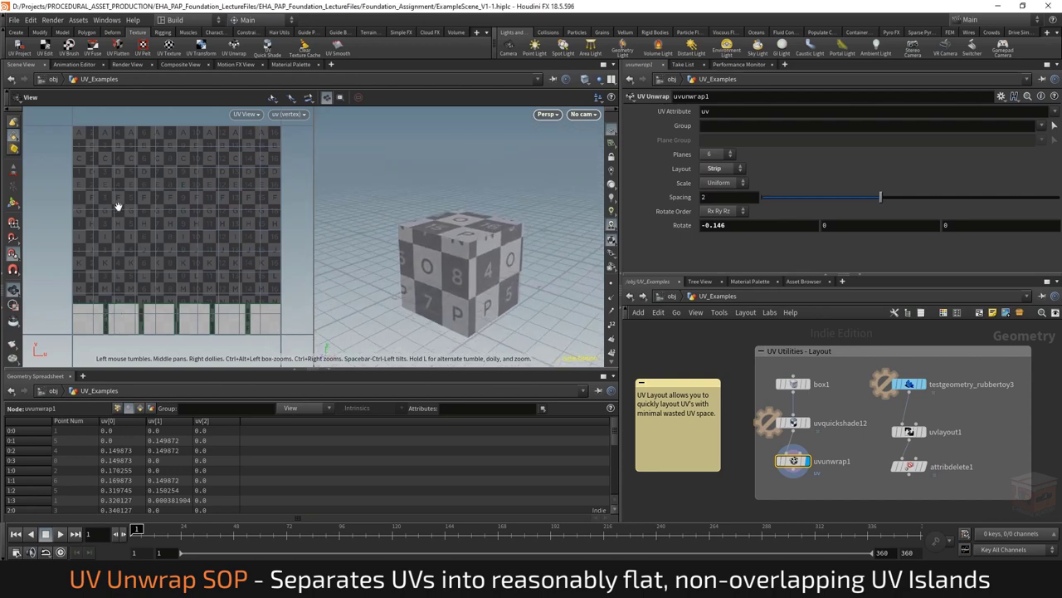
scroll(210, 230, "down", 2)
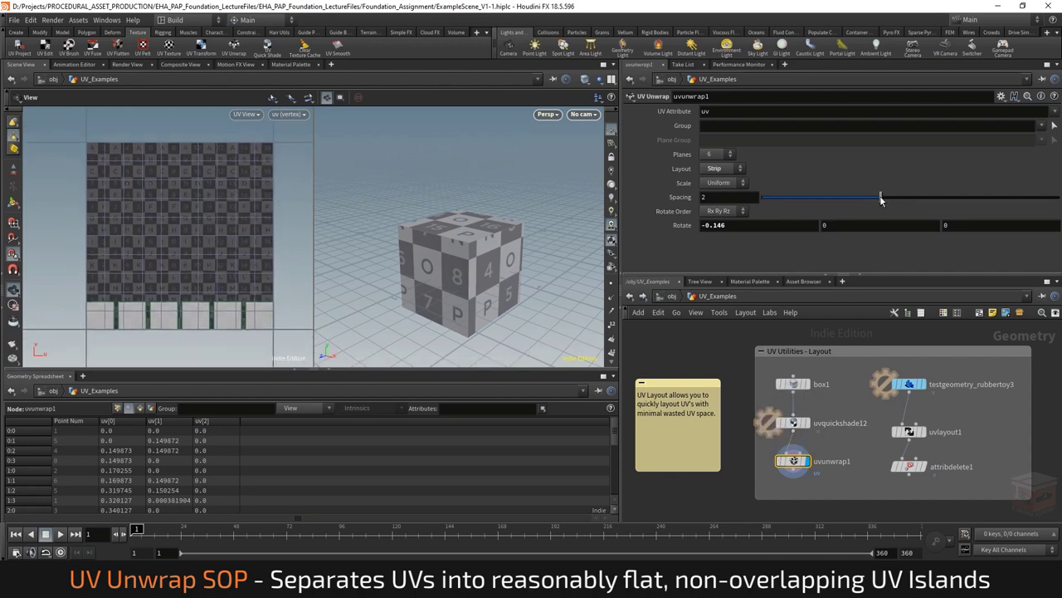
left_click_drag(881, 200, 935, 196)
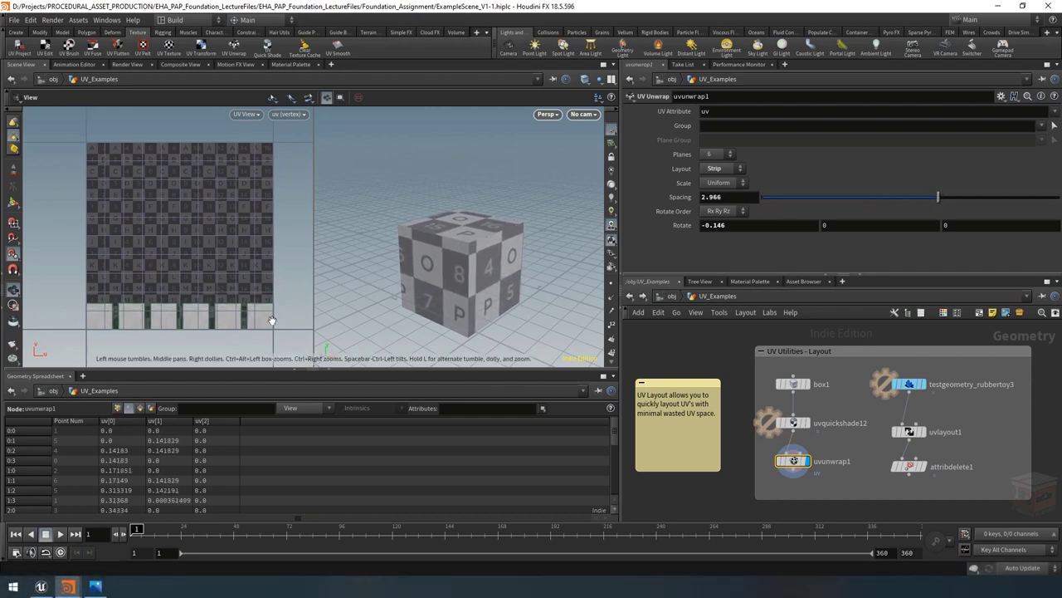
left_click(721, 182)
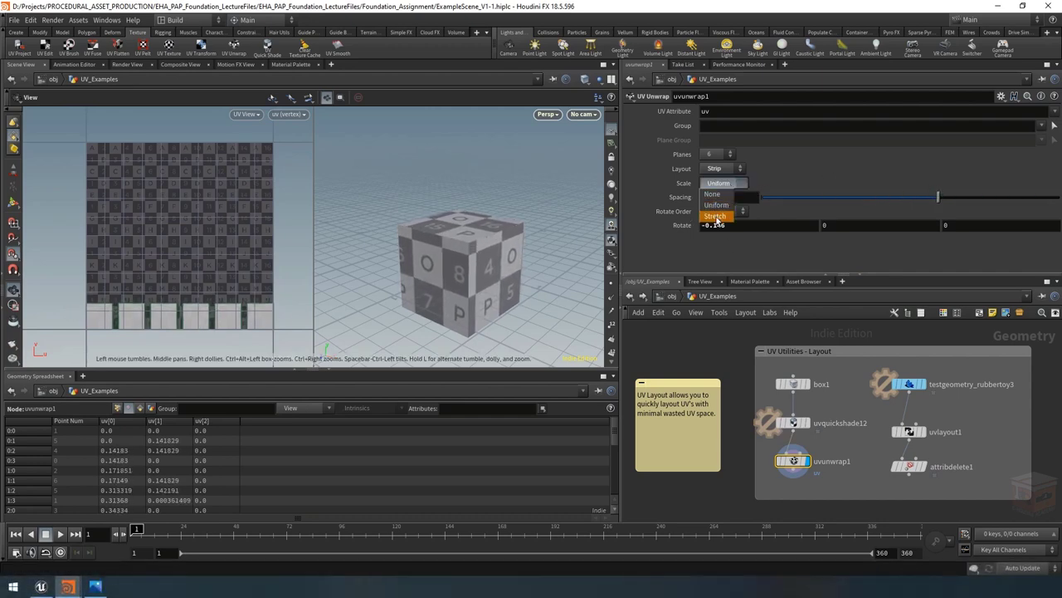
left_click(716, 219)
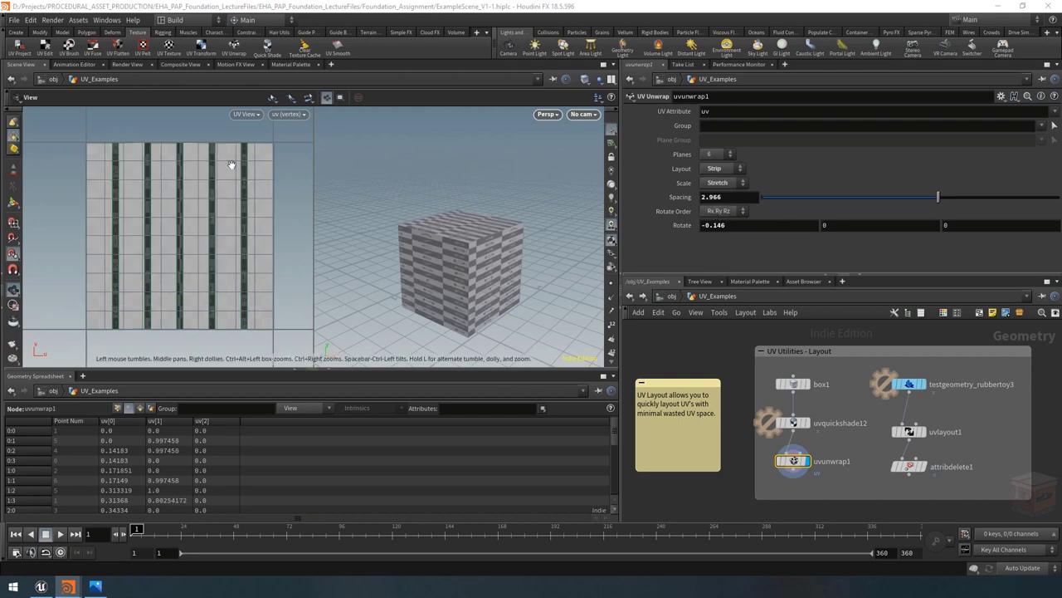
left_click(719, 168)
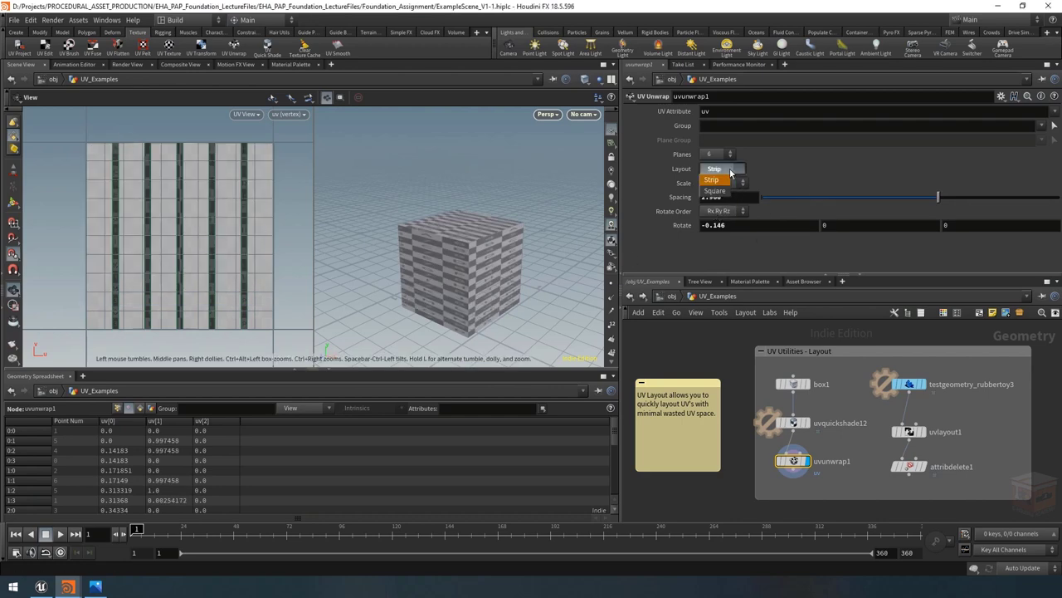
left_click(717, 183)
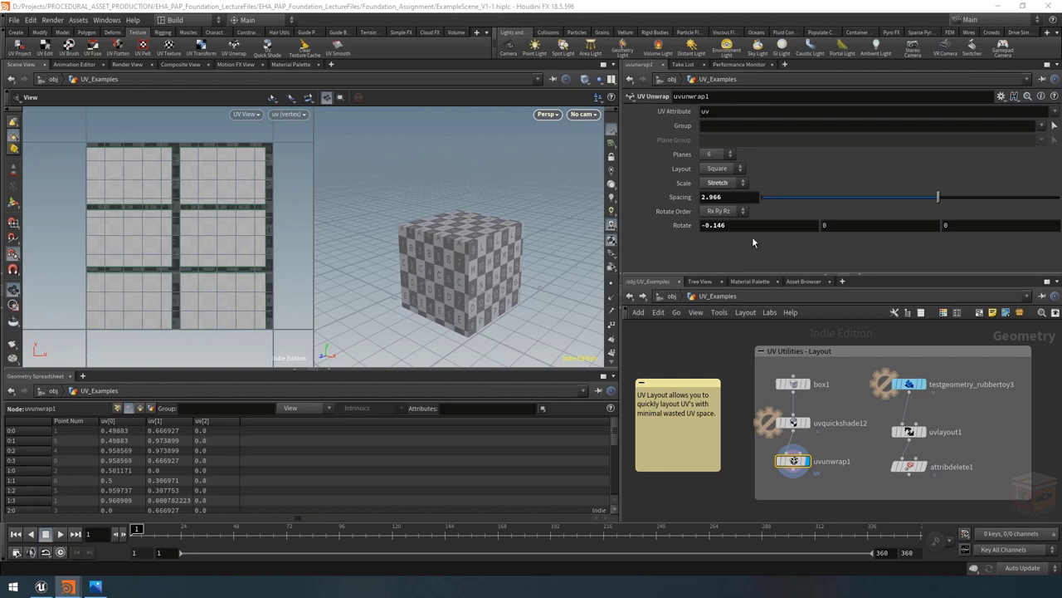
middle_click_drag(989, 434, 949, 431)
left_click(876, 390)
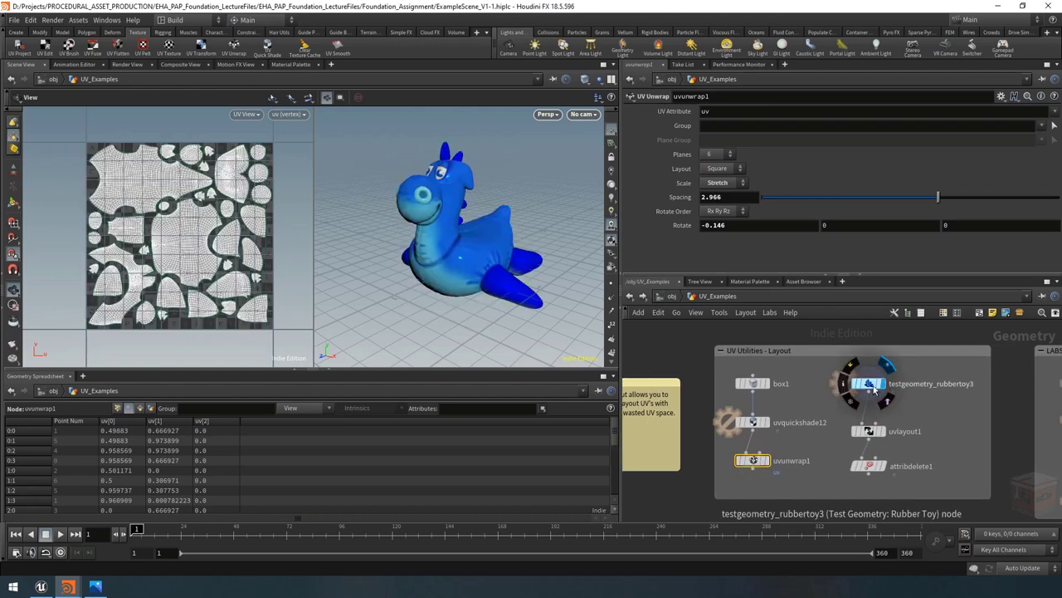
Display uvlayout1's repacked rubber toy UVs at 68.90% coverage, then view toylowres.jpg
left_click(870, 385)
left_click_drag(465, 265, 444, 263)
middle_click_drag(919, 415, 910, 412)
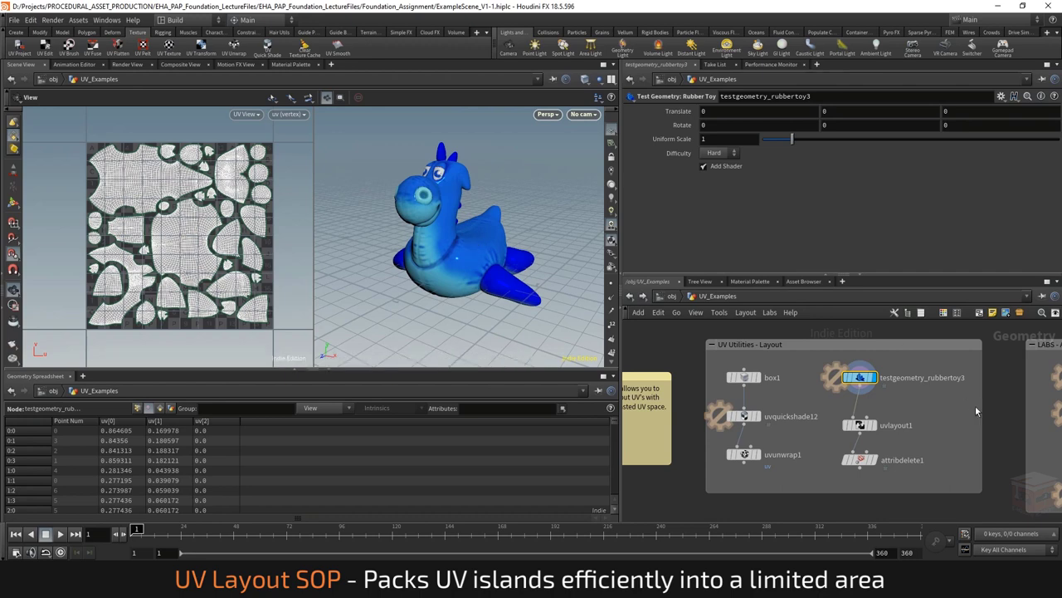
left_click_drag(913, 409, 840, 435)
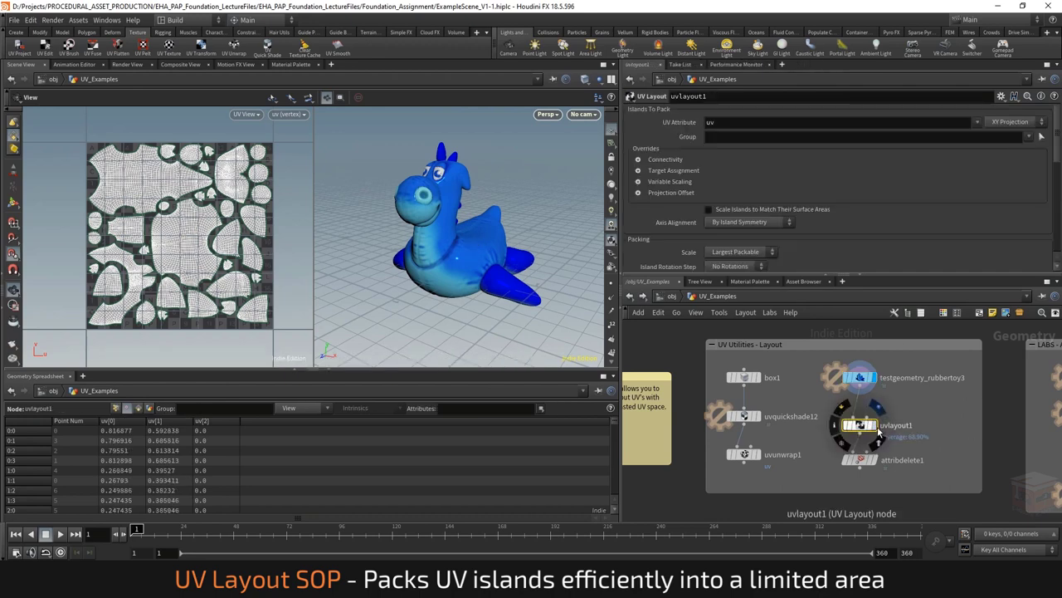
left_click(871, 425)
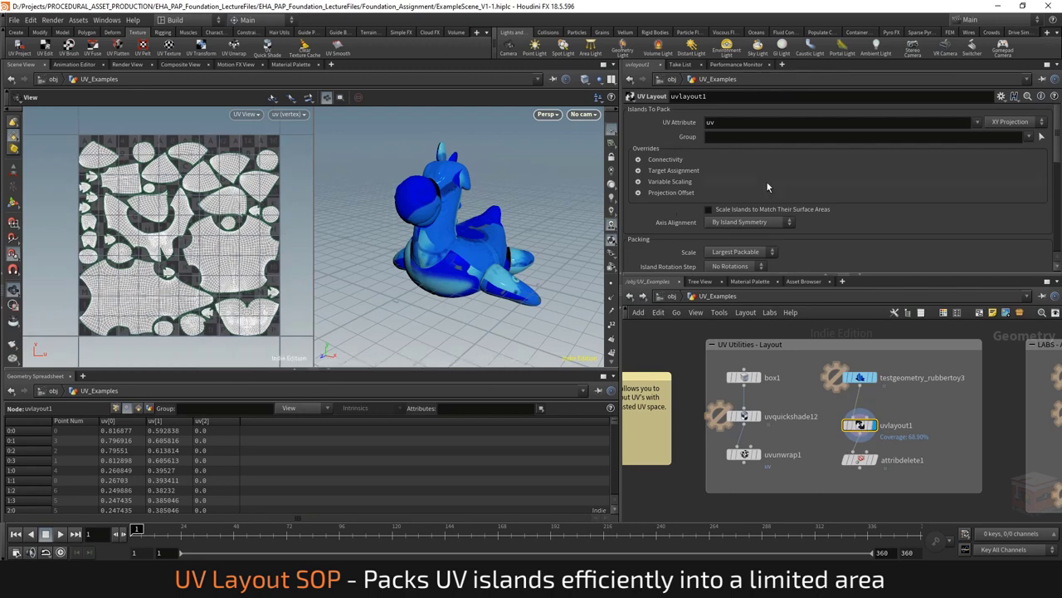
scroll(772, 184, "down", 1)
scroll(919, 438, "up", 5)
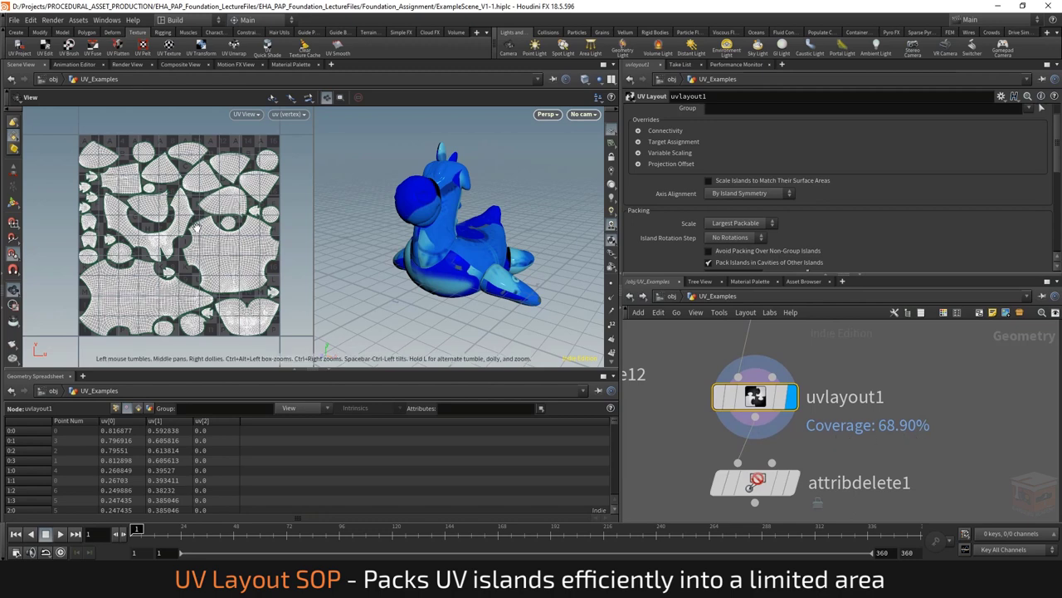
key("alt+Tab")
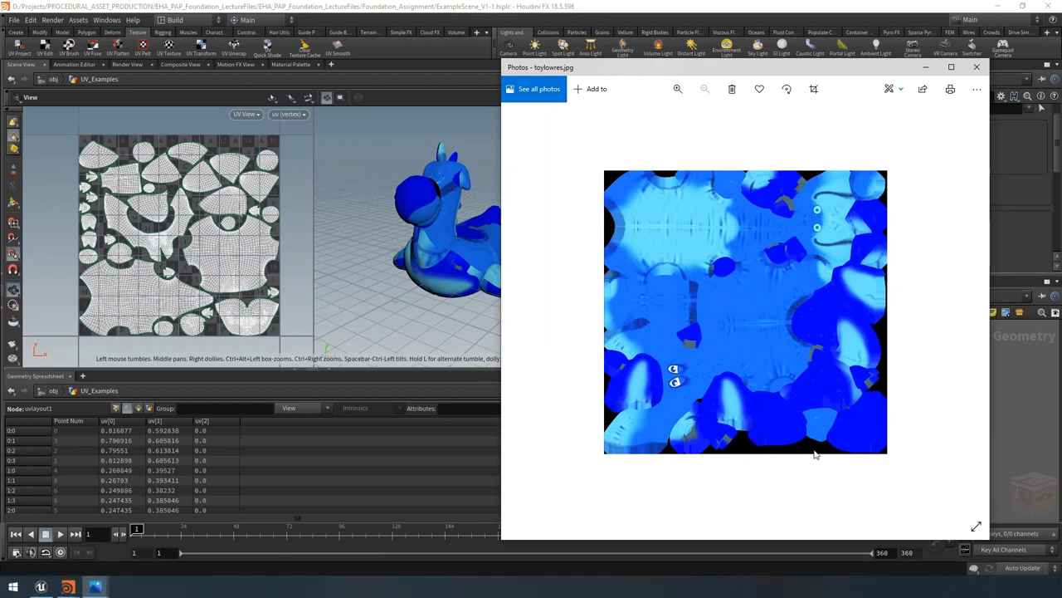
Back in Houdini, enable Scale Islands to Match Their Surface Areas on uvlayout1
left_click(926, 67)
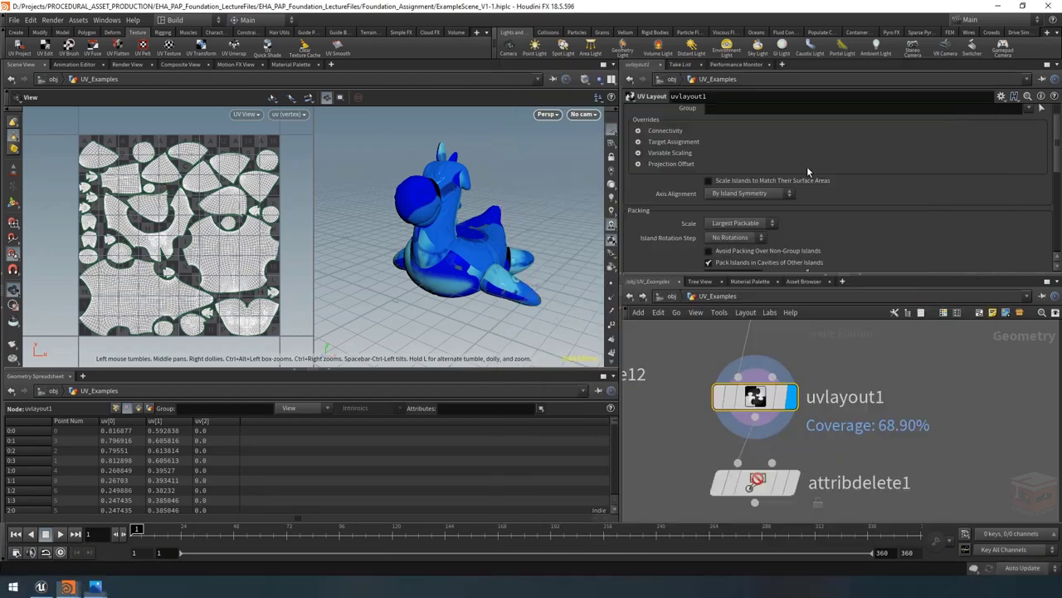
scroll(804, 182, "up", 1)
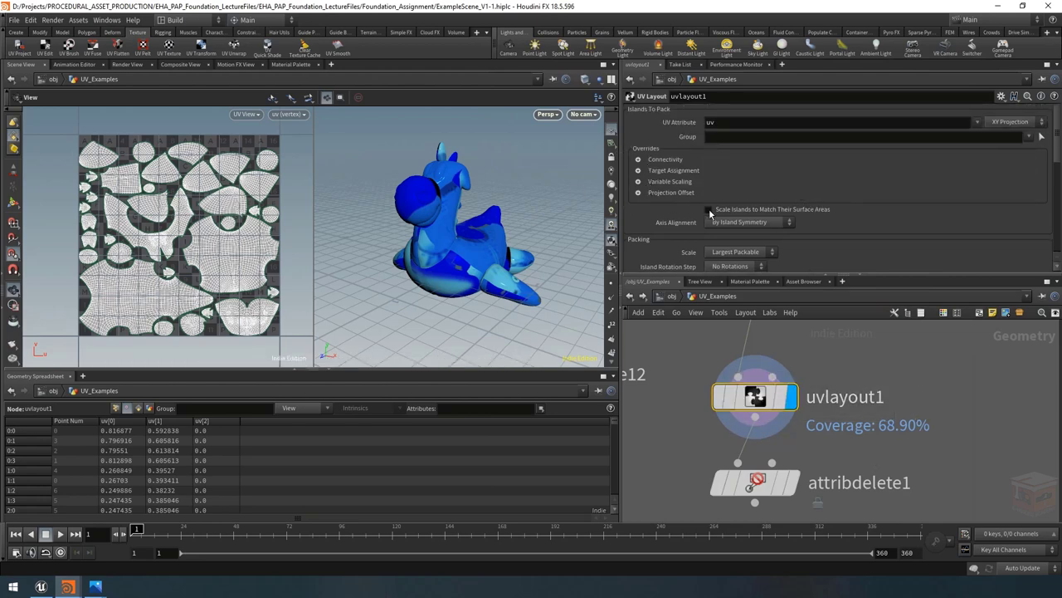
scroll(691, 186, "down", 3)
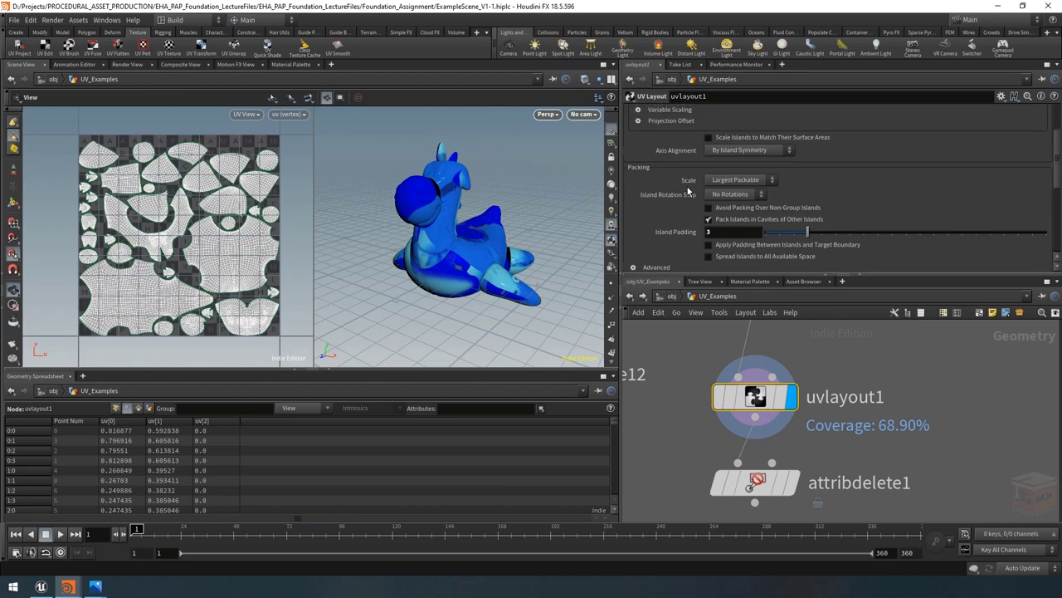
scroll(651, 135, "up", 3)
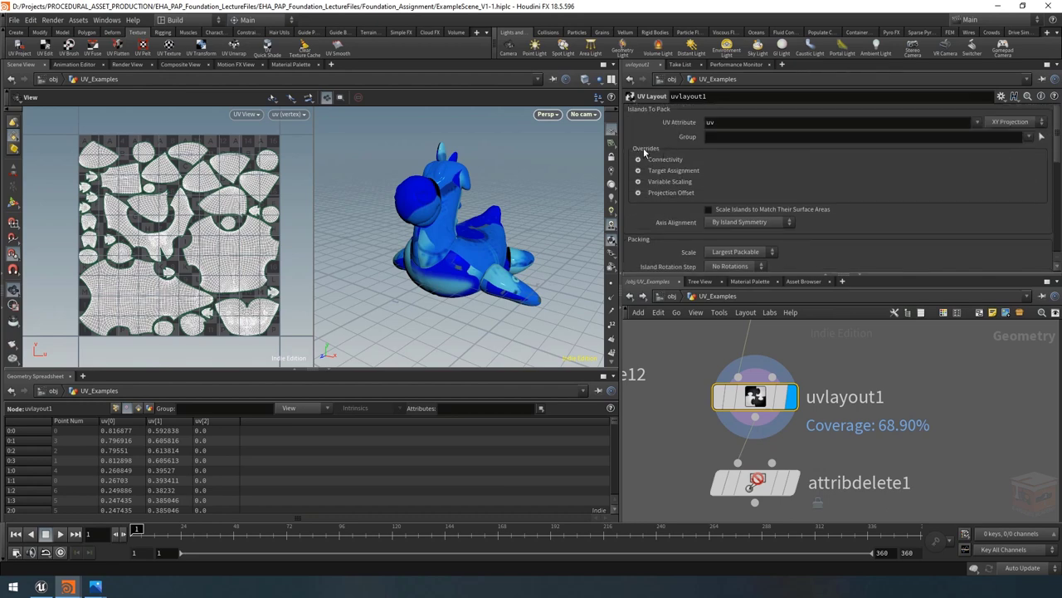
scroll(677, 183, "down", 3)
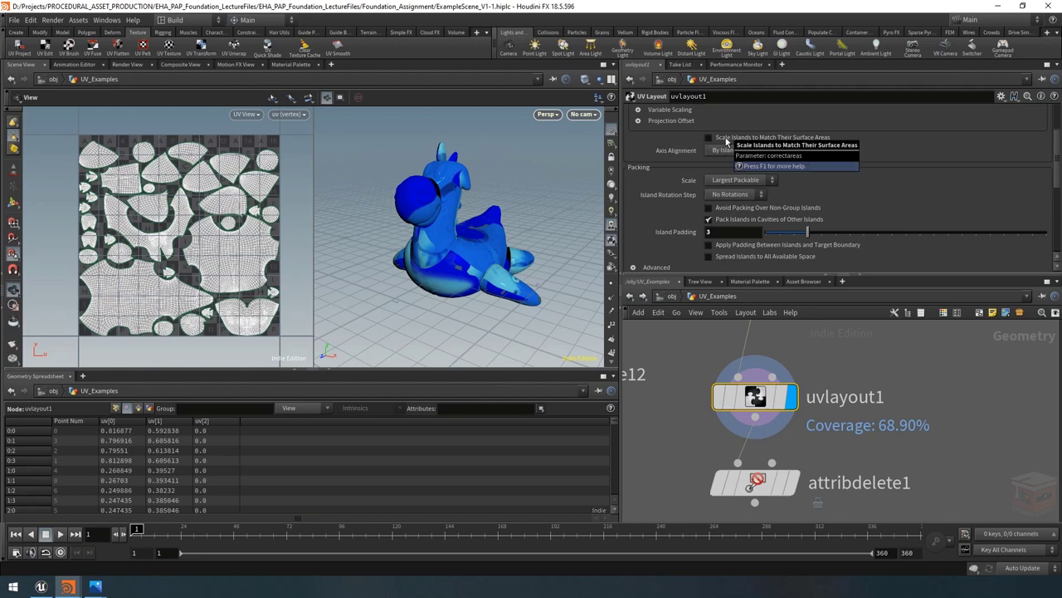
left_click(778, 144)
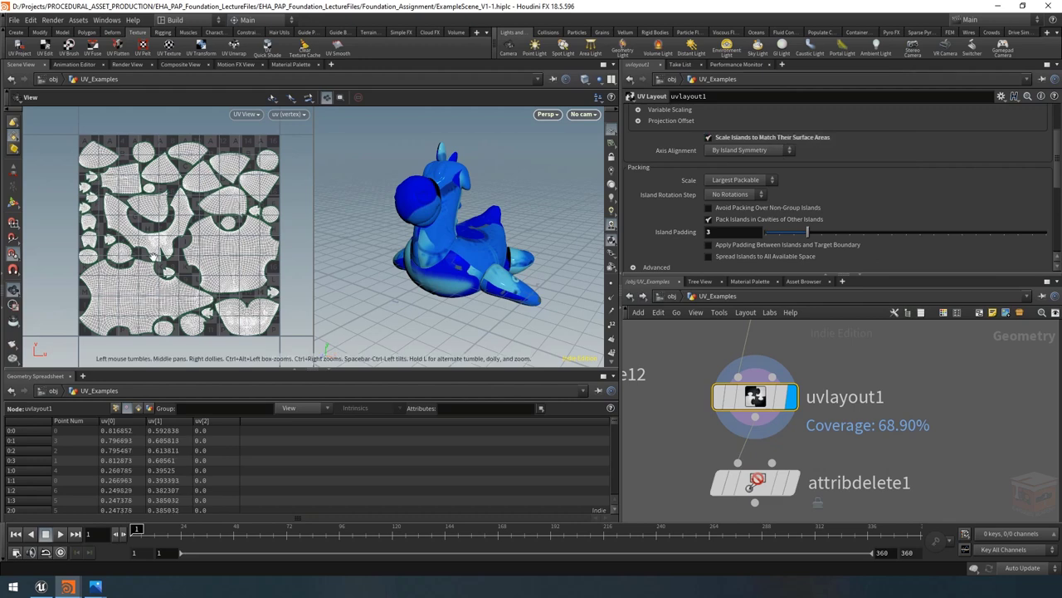
left_click_drag(446, 224, 458, 206)
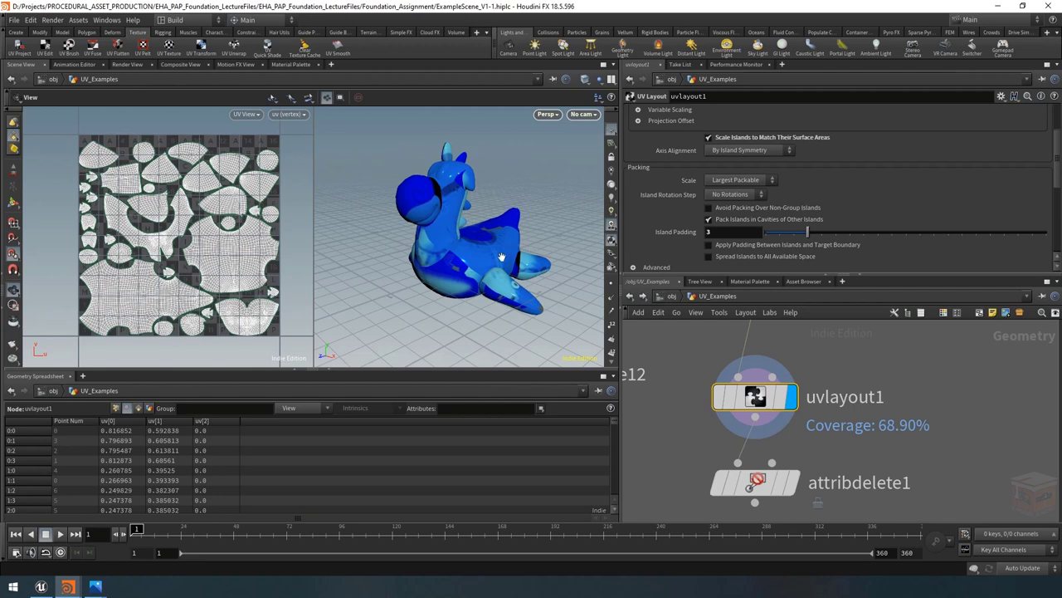
Keep the packing scale at Largest Packable and review the island rotation step options
scroll(896, 418, "down", 3)
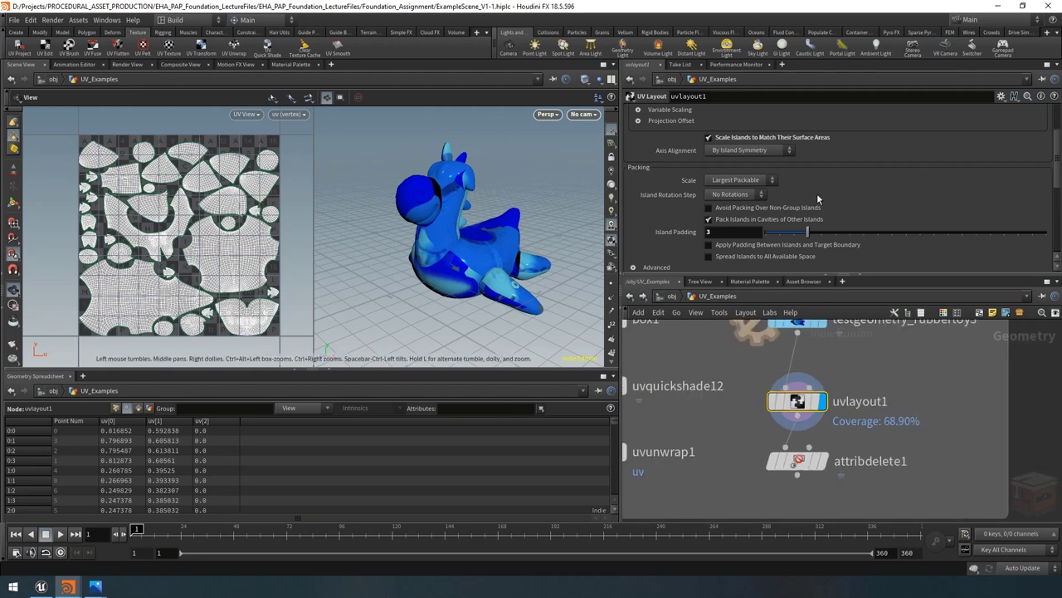
left_click(743, 180)
left_click(735, 186)
left_click(732, 196)
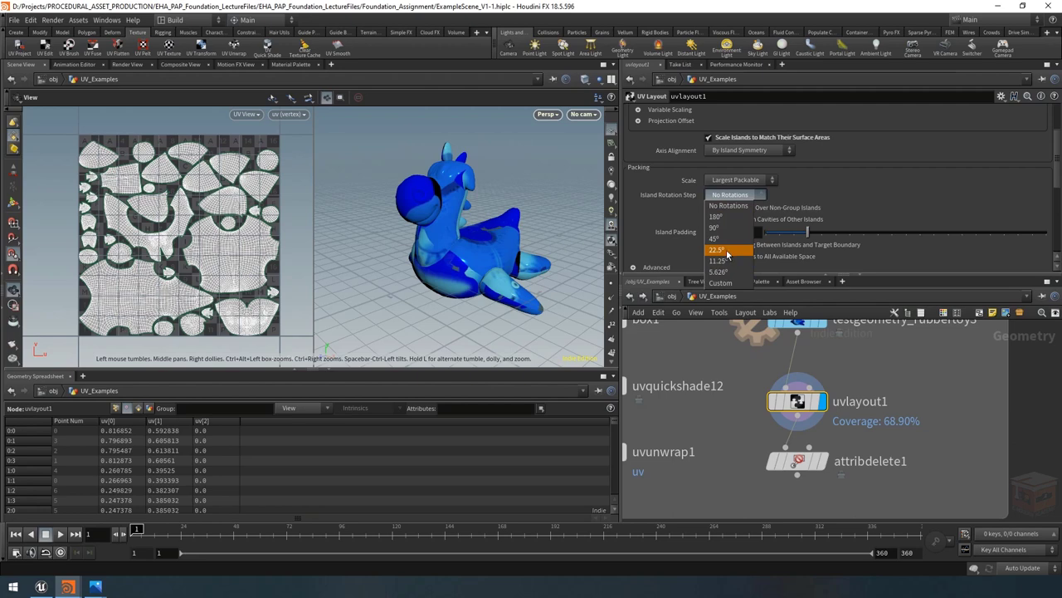
Use a 22.5° island rotation step and raise Island Padding from 3 to 4
left_click(726, 252)
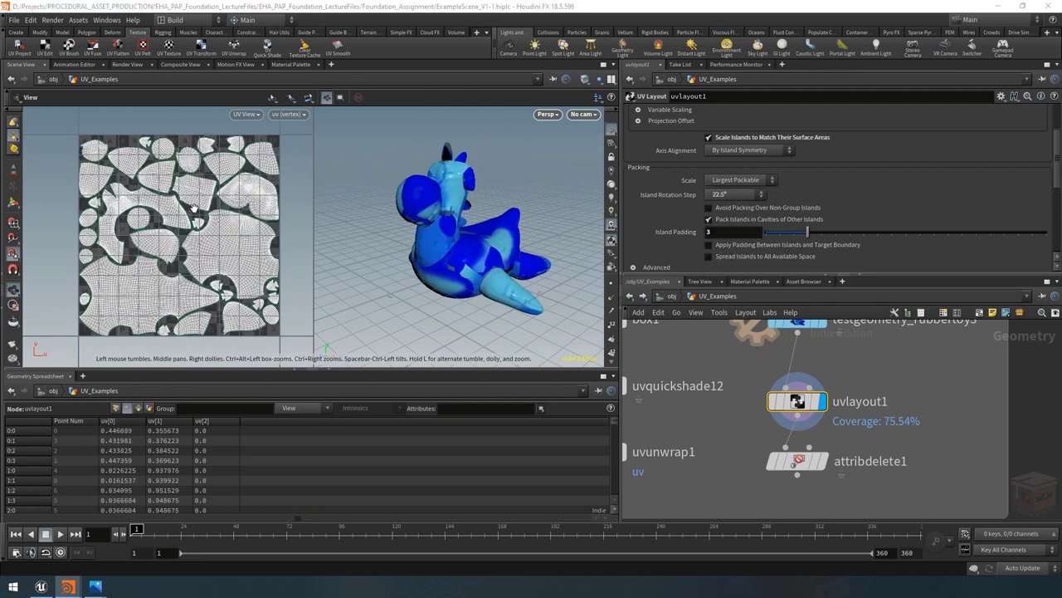
scroll(194, 207, "up", 2)
scroll(204, 217, "up", 1)
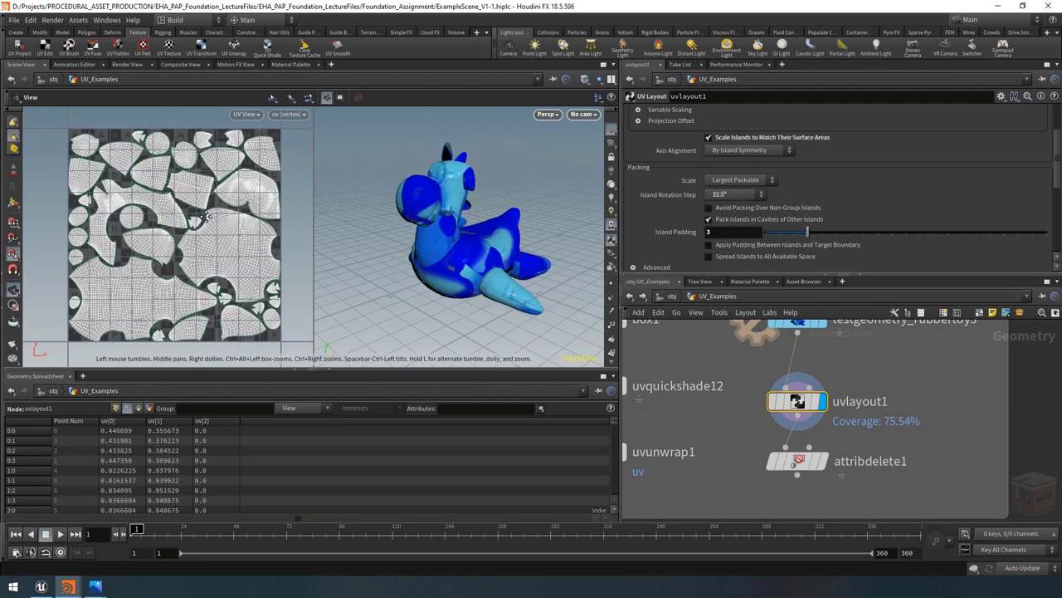
scroll(878, 440, "up", 2)
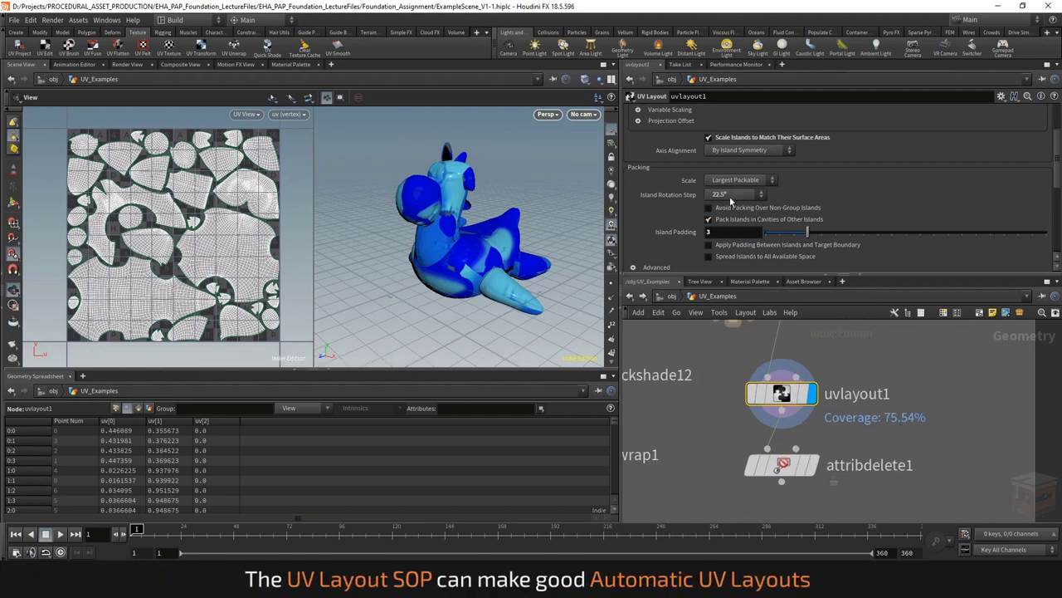
left_click_drag(809, 236, 858, 230)
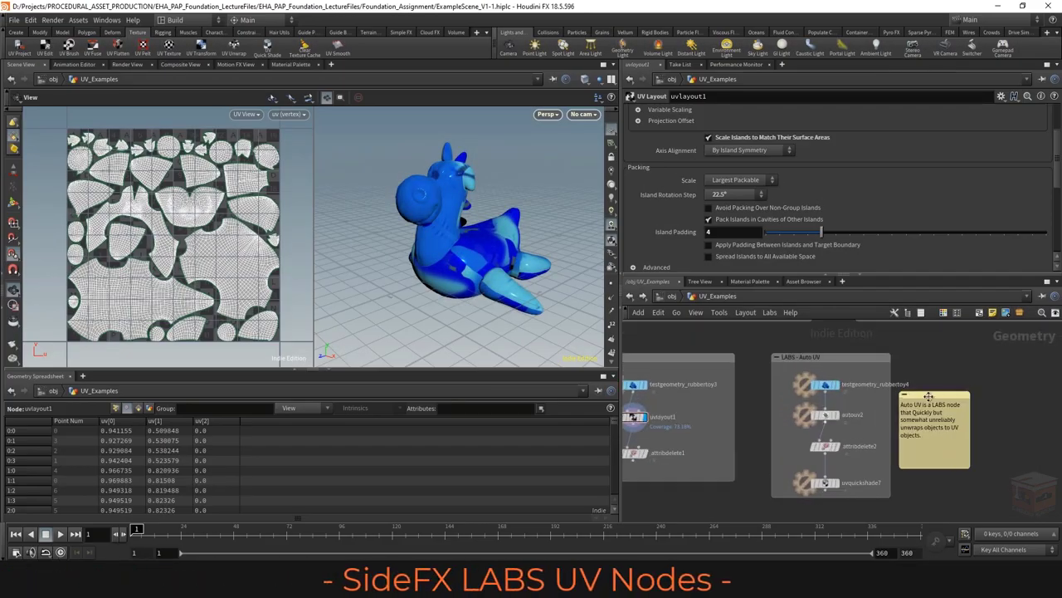
Browse UV nodes with a 'uv' Tab search, then display autouv2 on the rubber toy
middle_click_drag(978, 378, 944, 377)
key("Tab")
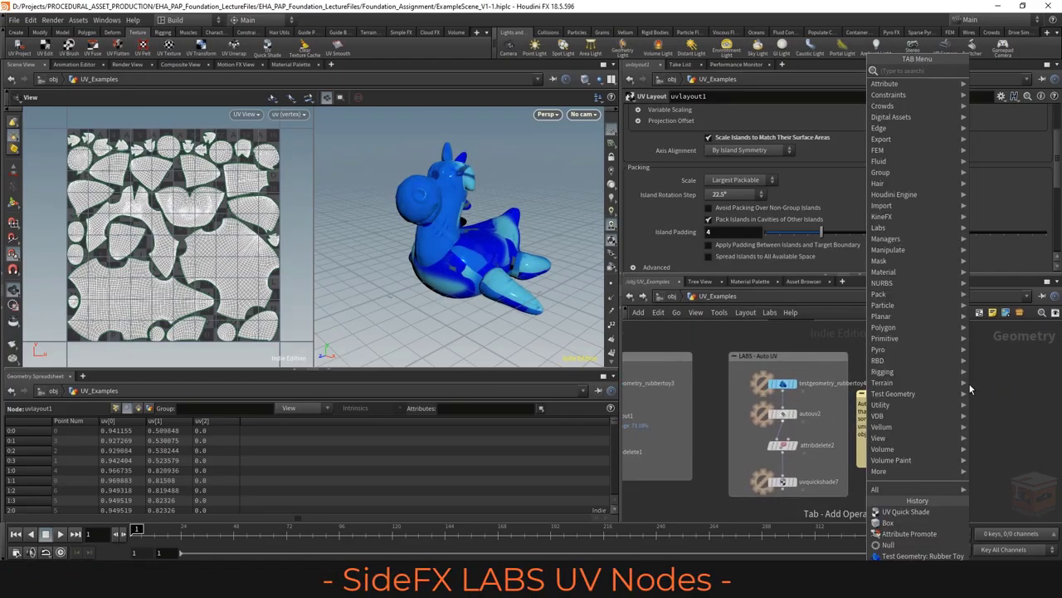
type("uv")
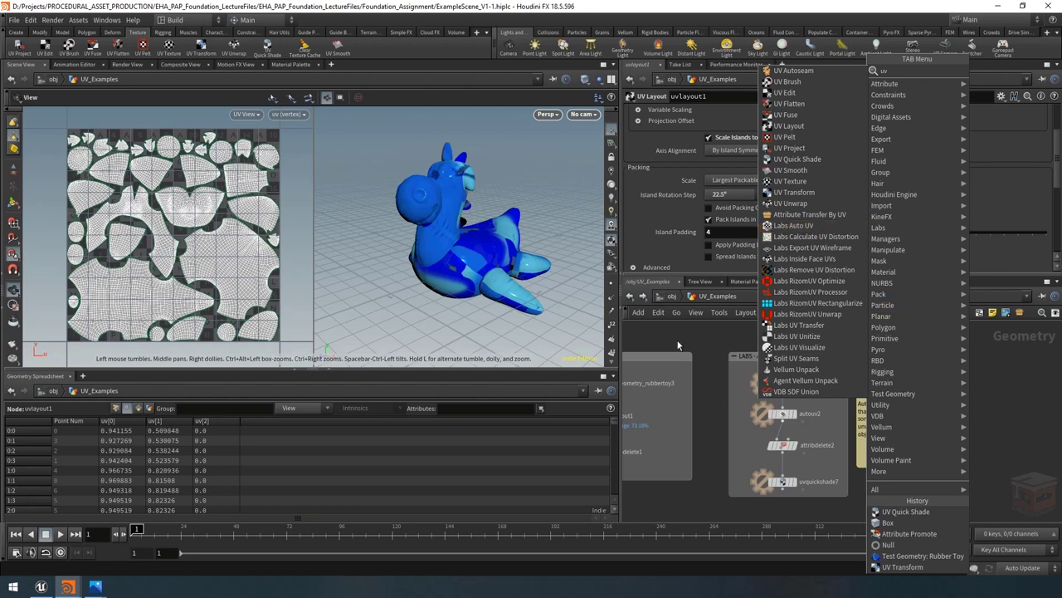
left_click(795, 226)
left_click(796, 410)
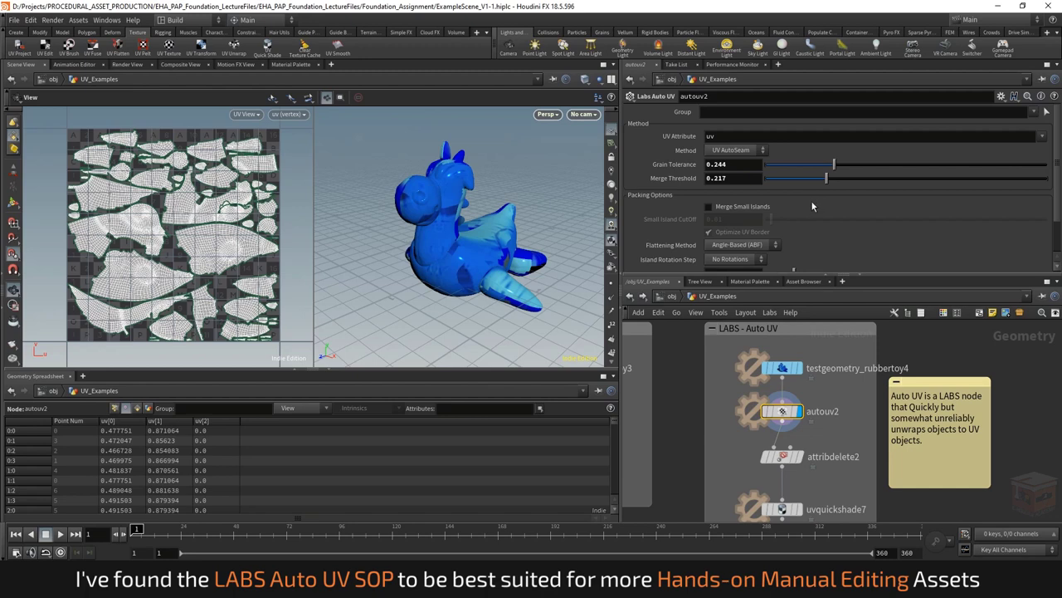
Lower the Auto UV Grain Tolerance to about 0.152 and check the toy's seams
left_click_drag(830, 166, 808, 169)
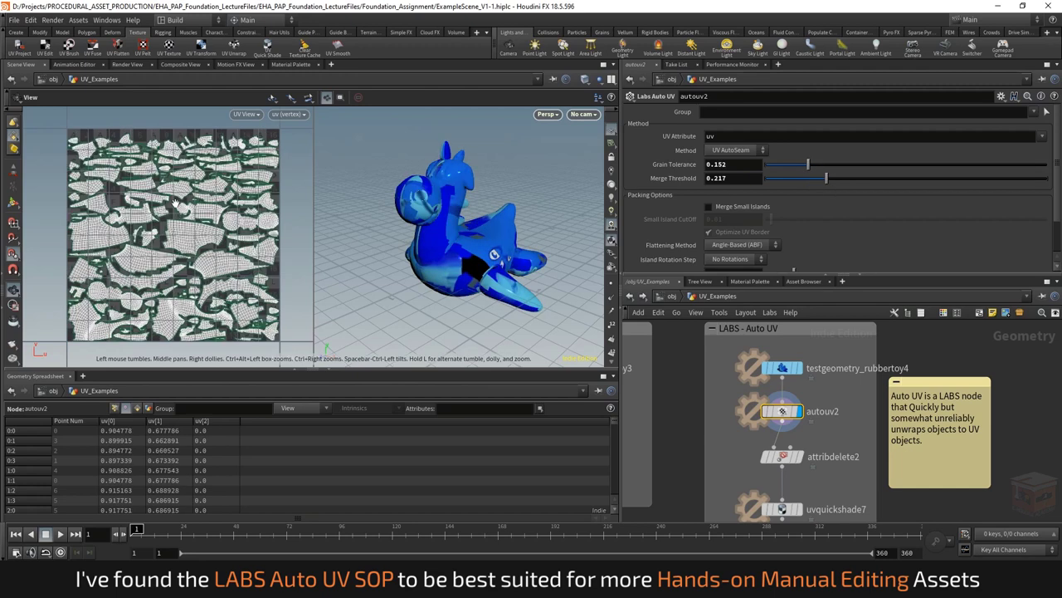
scroll(176, 203, "up", 5)
scroll(176, 203, "down", 4)
left_click_drag(497, 239, 398, 248)
Switch autouv2's Method to UV Unwrap, then look inside the node and return to UV_Examples
left_click(738, 150)
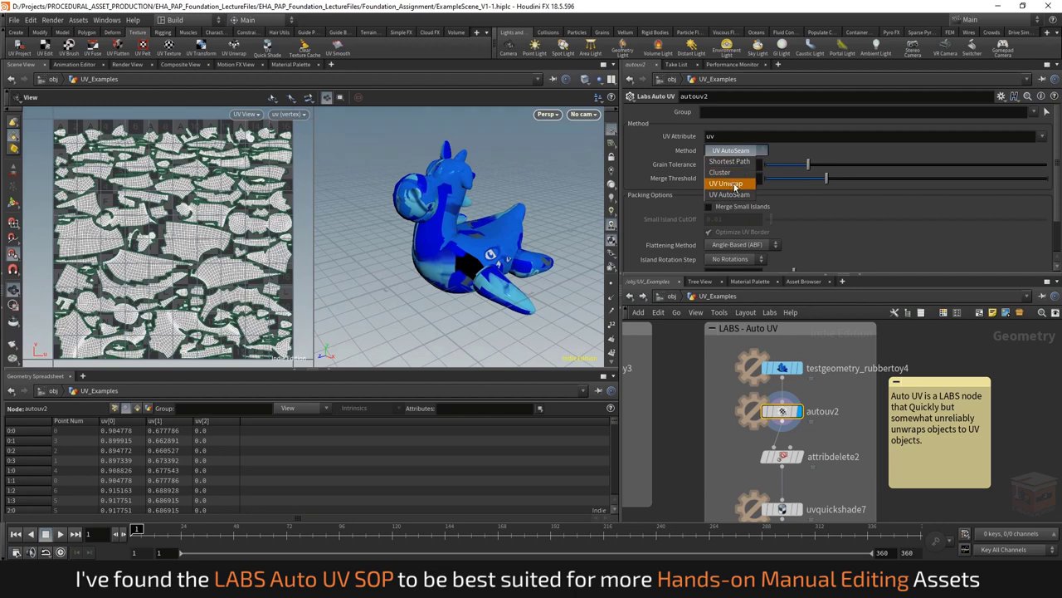
left_click(734, 183)
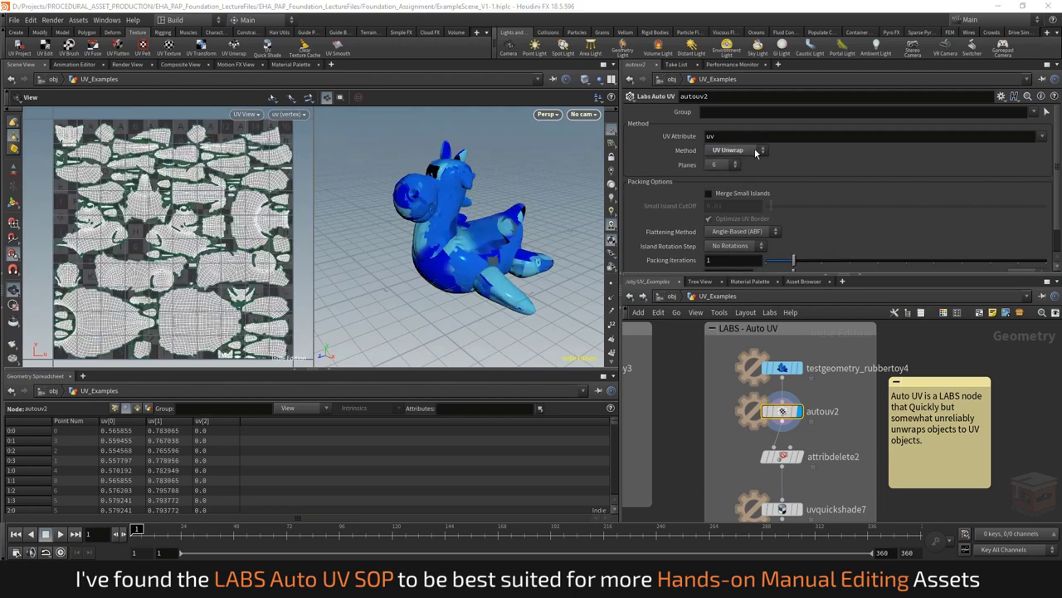
double_click(782, 411)
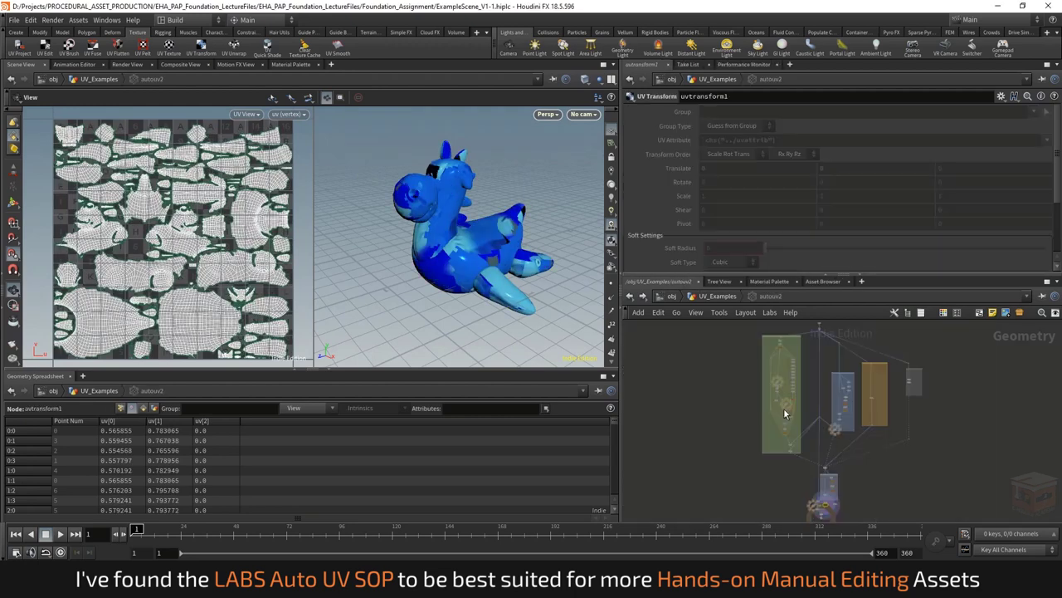
scroll(859, 386, "up", 8)
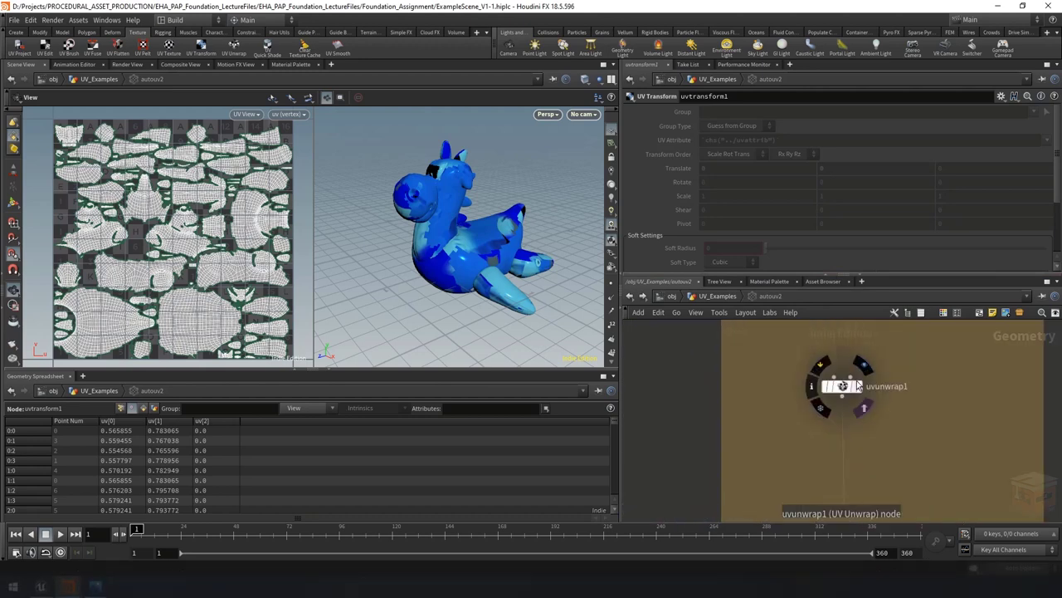
scroll(855, 391, "down", 6)
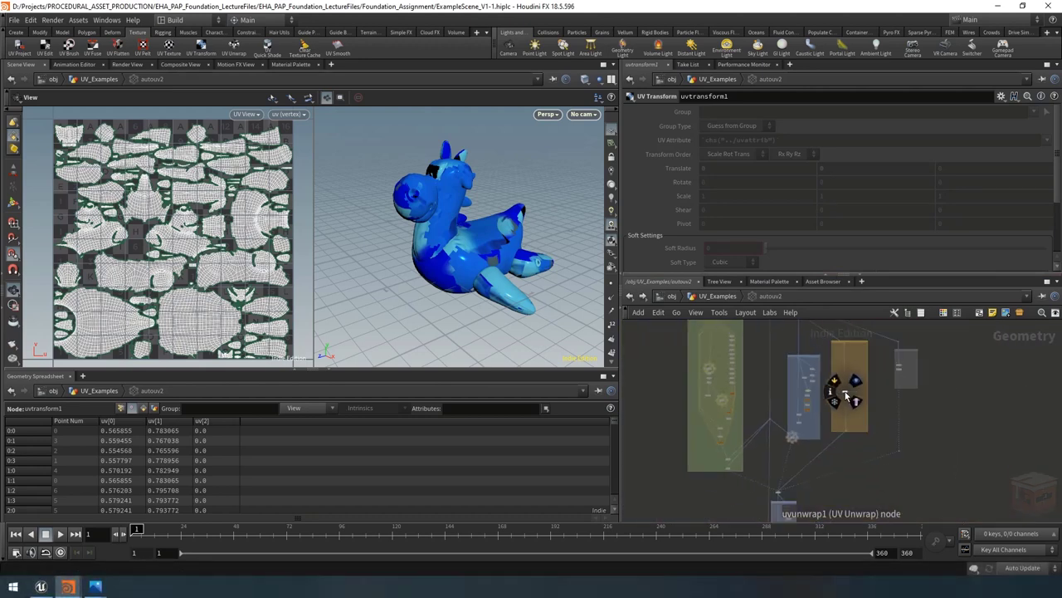
key("u")
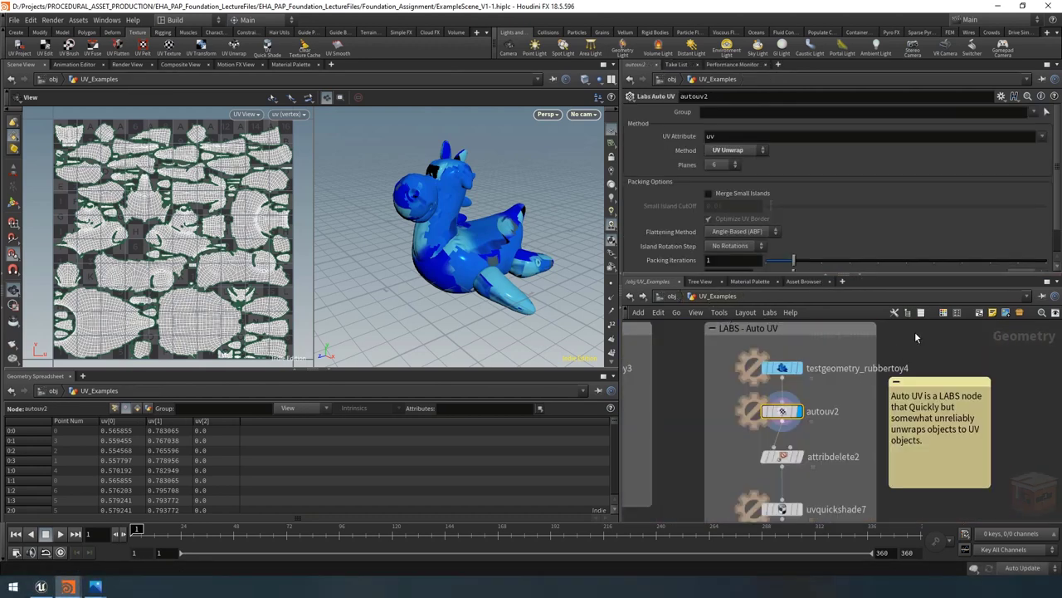
scroll(840, 440, "down", 3)
Display visualize_uvs1 to see the rubber toy's UVs as flattened coloured islands
scroll(850, 471, "down", 3)
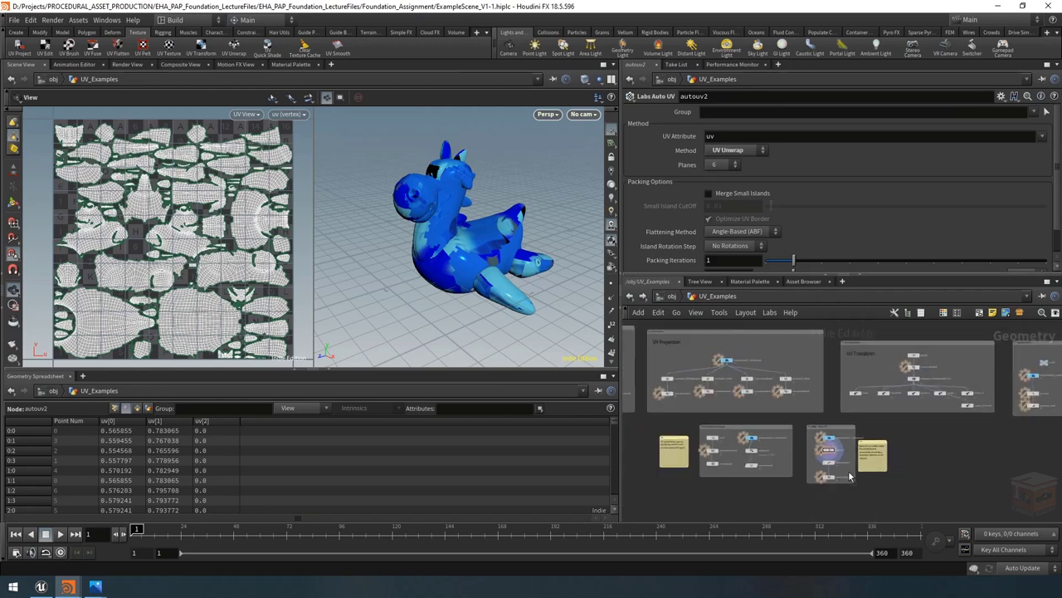
scroll(838, 452, "up", 6)
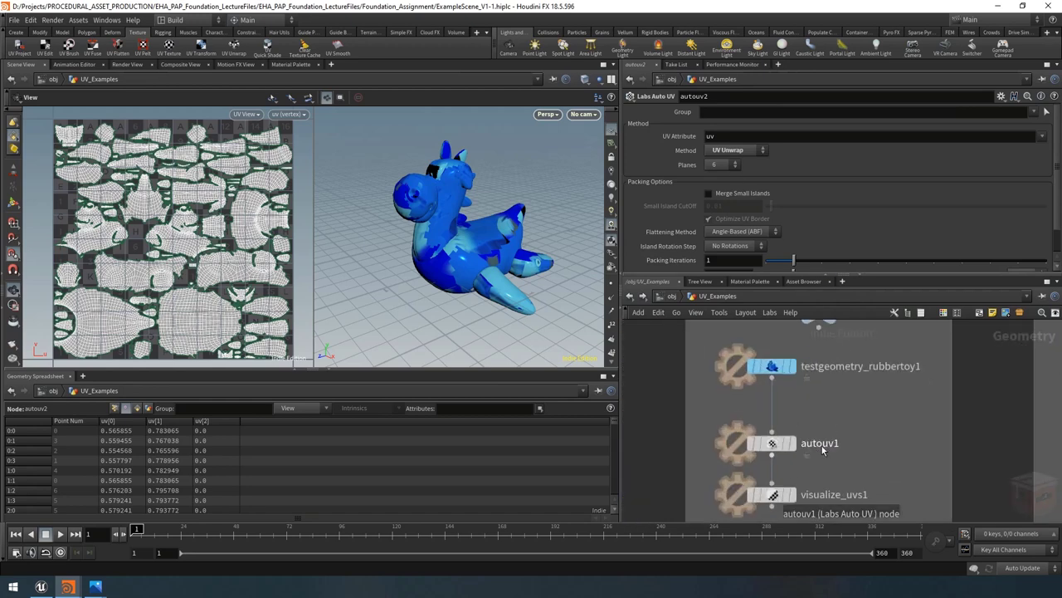
middle_click_drag(871, 447, 903, 397)
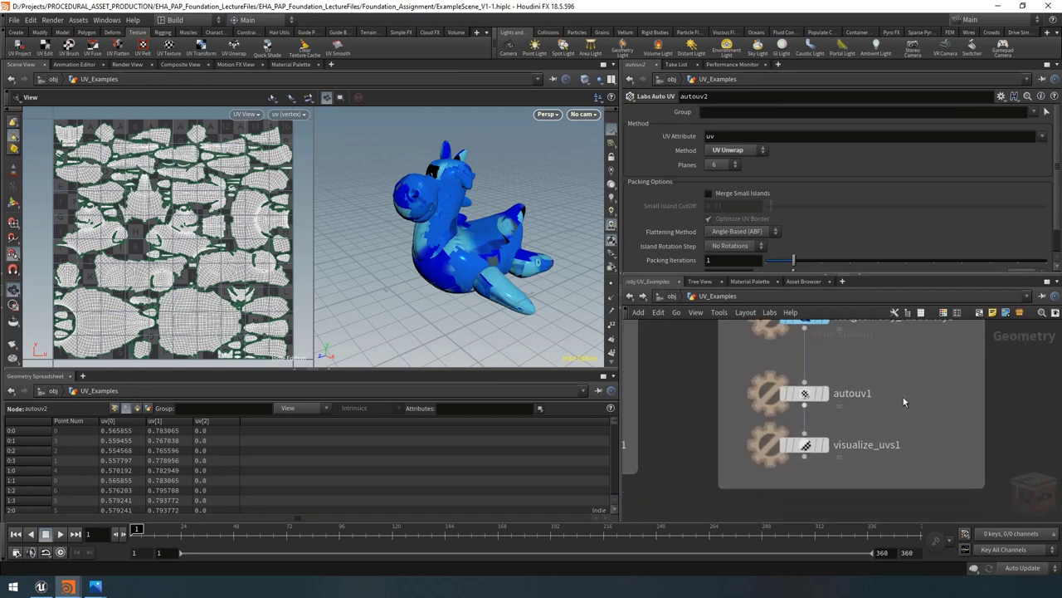
left_click(824, 446)
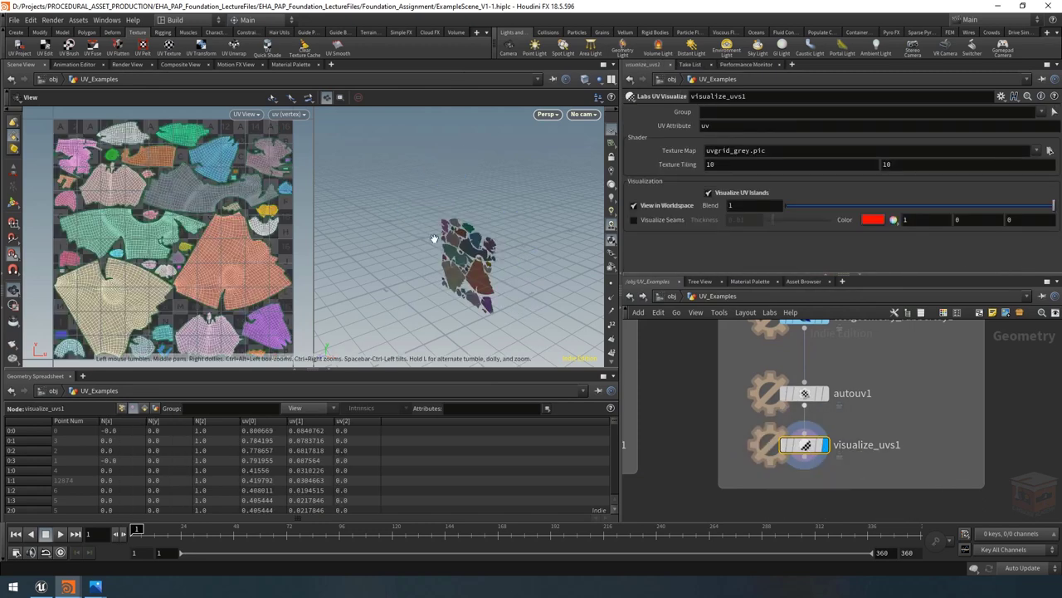
left_click_drag(433, 239, 465, 274)
scroll(473, 278, "up", 4)
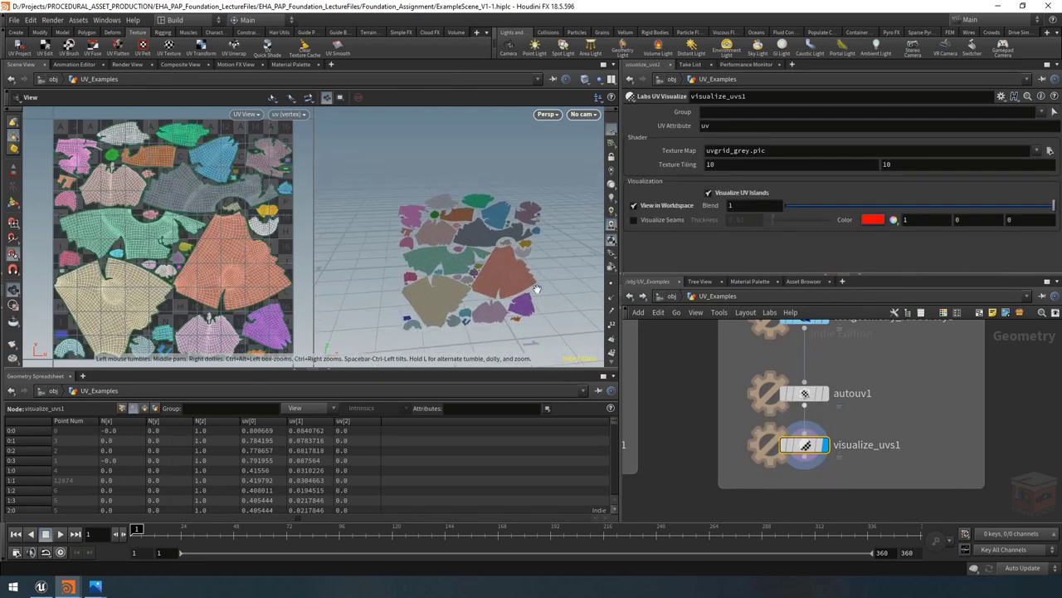
Compare with the plain autouv1 toy, then return to the island view and scrub Blend
left_click(819, 393)
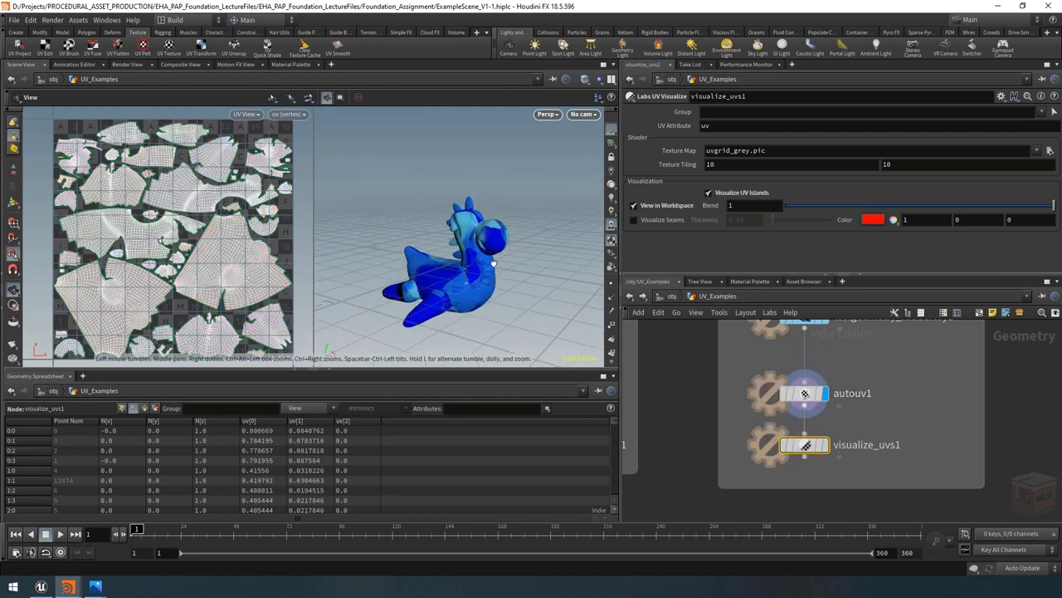
left_click_drag(493, 263, 394, 267)
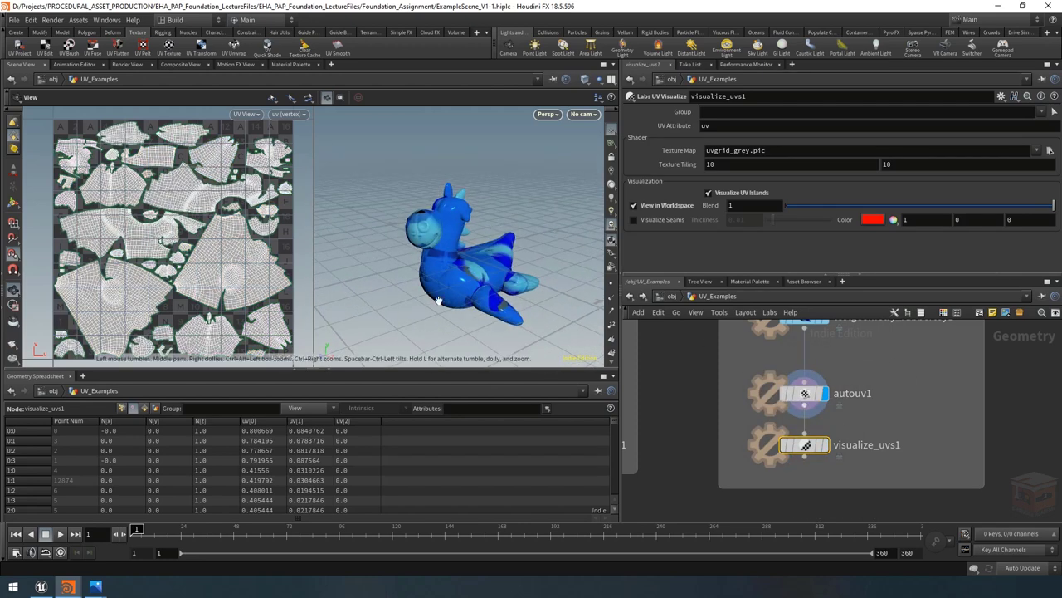
left_click(825, 446)
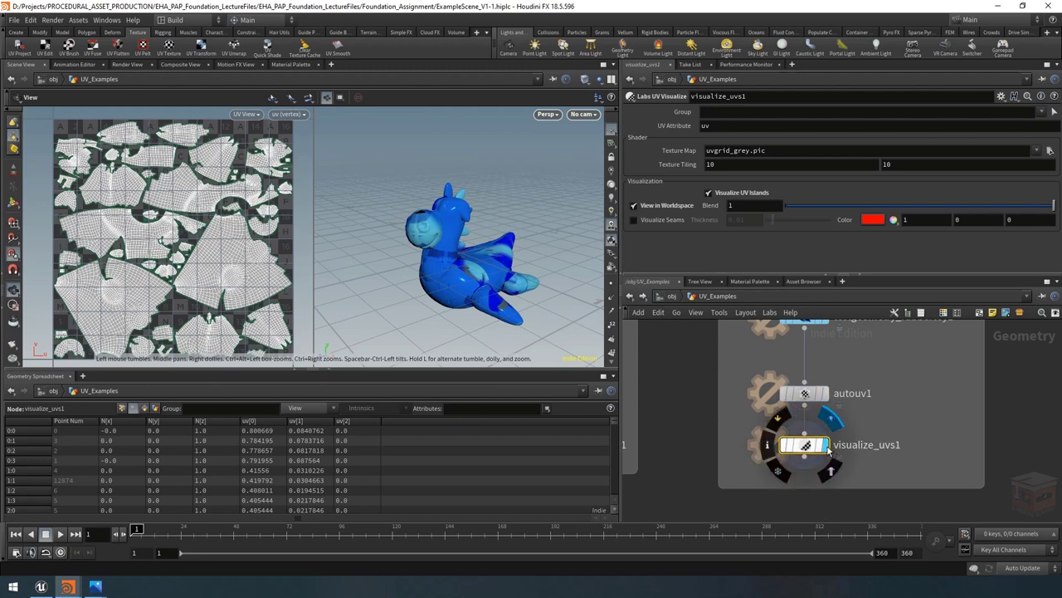
left_click_drag(462, 241, 432, 208)
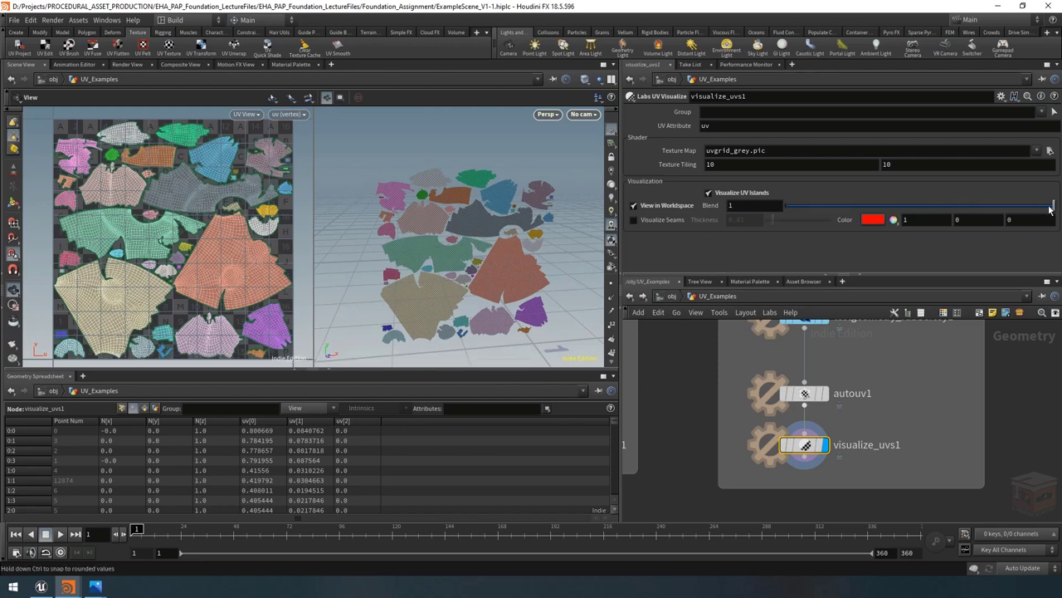
mouse_move(1052, 208)
left_mouse_down()
mouse_move(776, 203)
mouse_move(1053, 207)
left_mouse_up()
Frame the pig head network and display testgeometry_pighead1 to inspect the original head
scroll(830, 415, "down", 3)
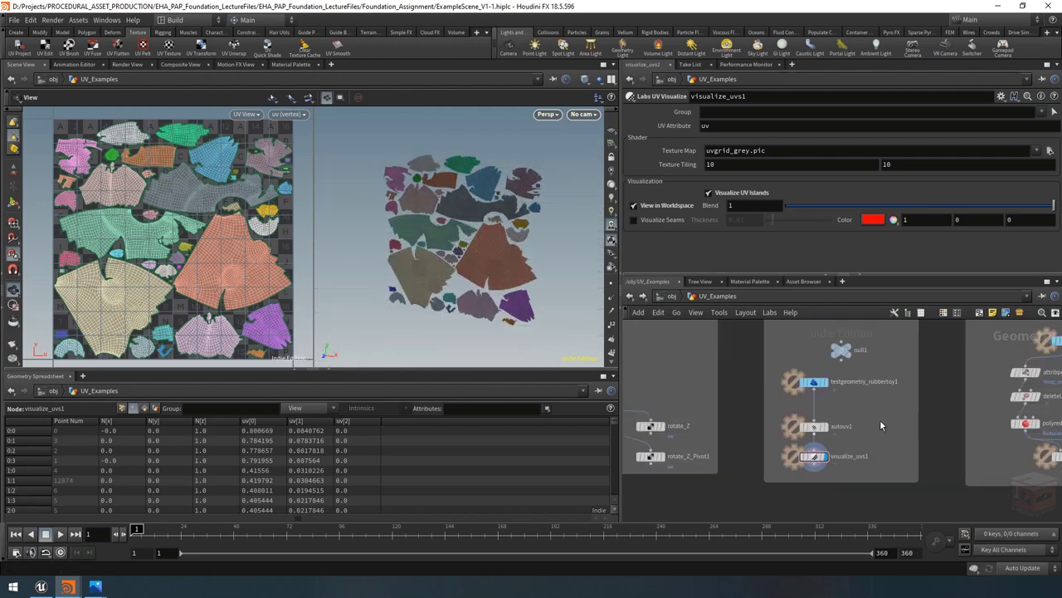
key("2")
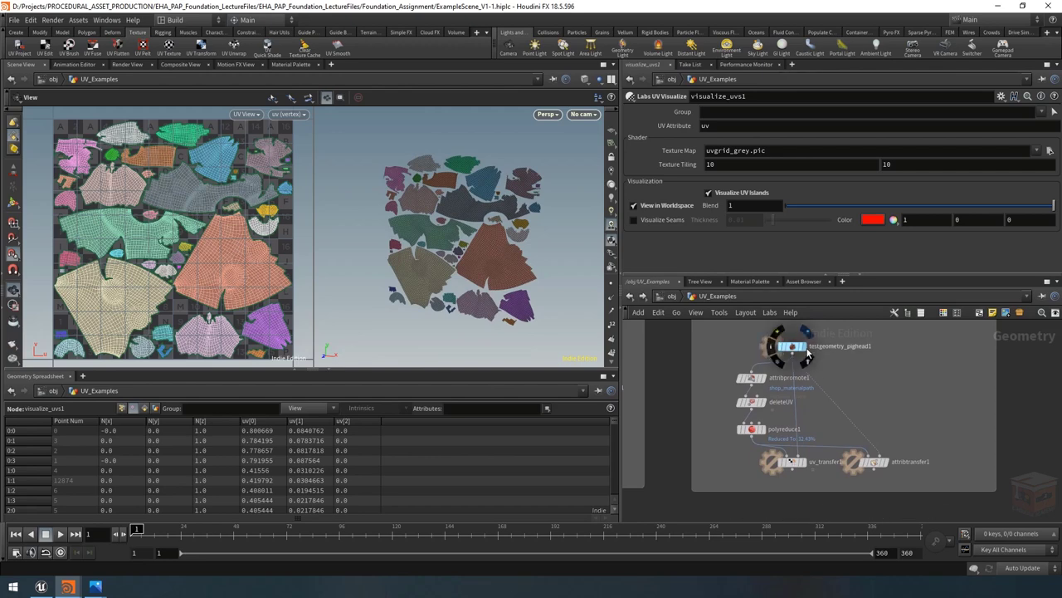
left_click(807, 353)
left_click(793, 346)
scroll(473, 216, "down", 3)
left_click_drag(473, 216, 511, 267)
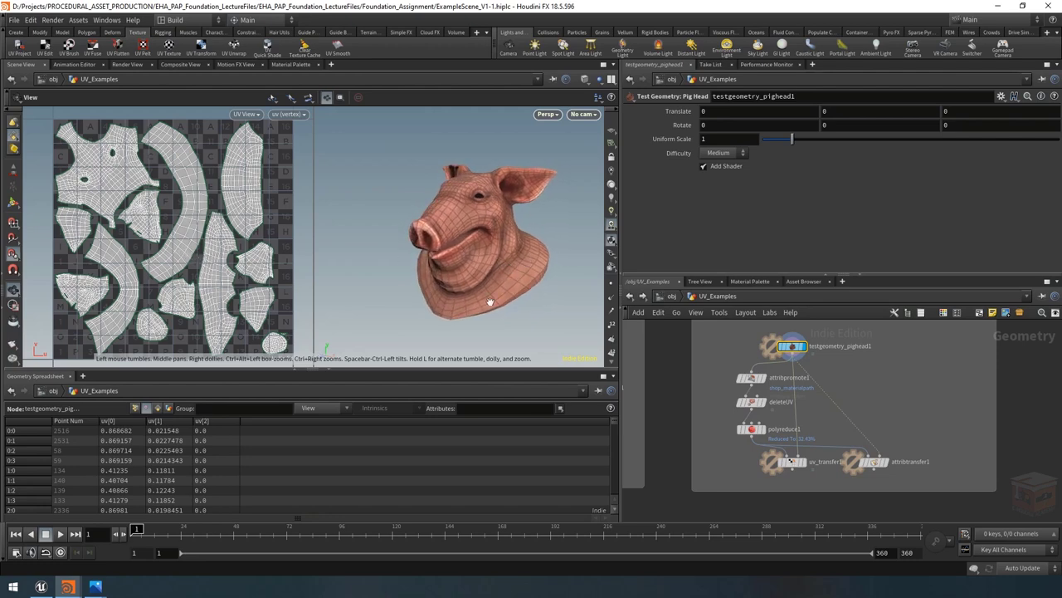
mouse_move(489, 301)
left_mouse_down()
mouse_move(471, 303)
mouse_move(490, 281)
left_mouse_up()
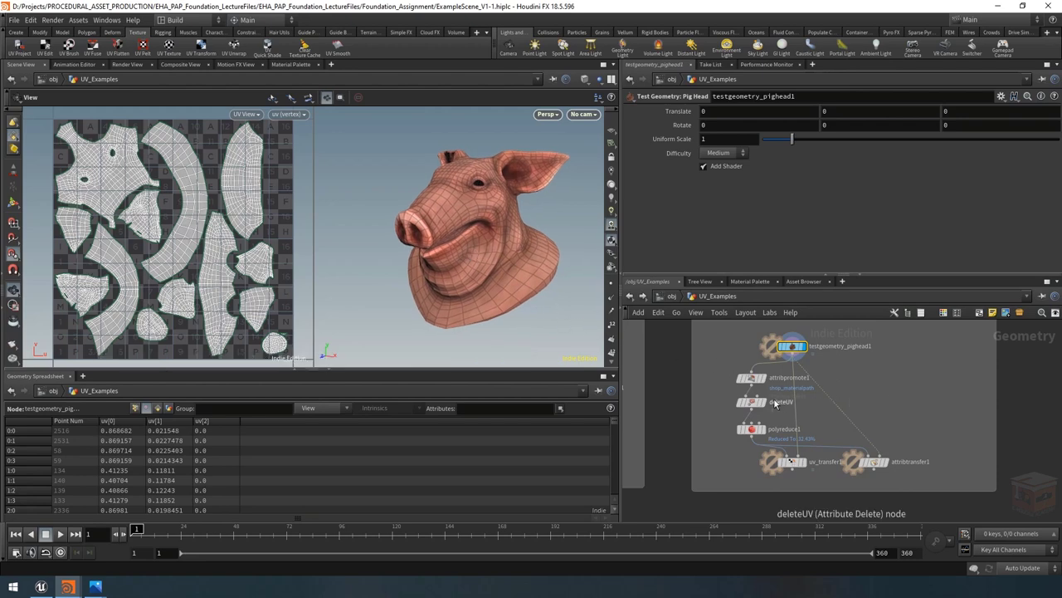
Bypass deleteUV and attribpromote1, then display polyreduce1's pig head at 32.5% of its polygons
left_click(735, 387)
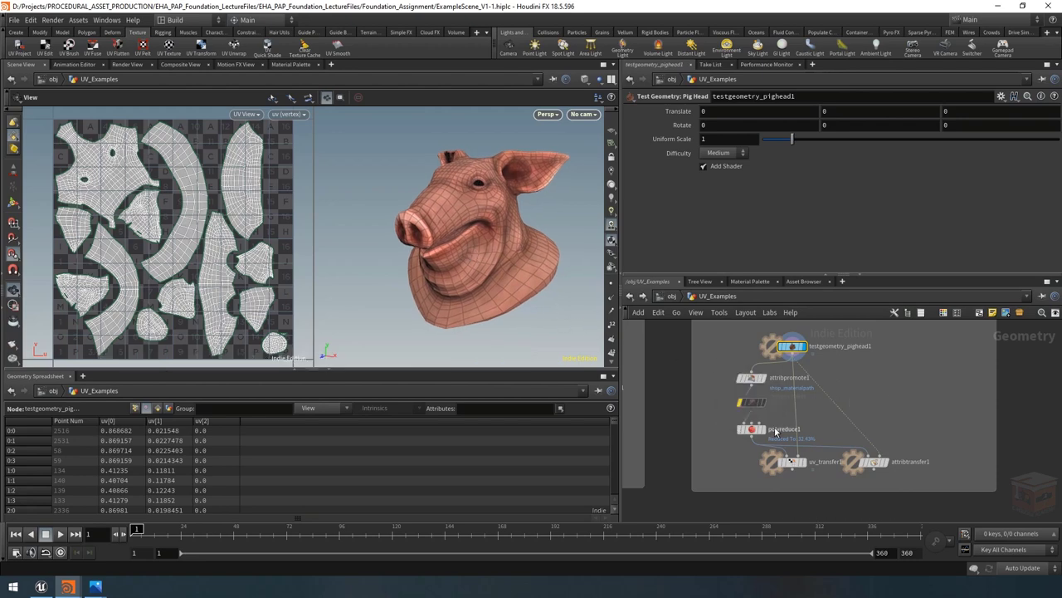
left_click(736, 363)
mouse_move(748, 430)
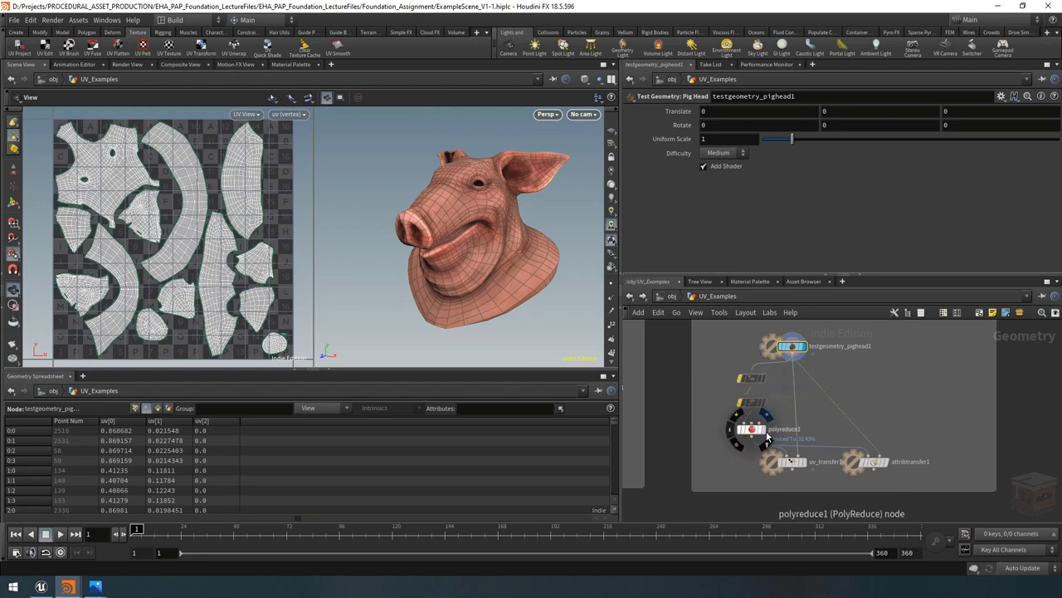
scroll(751, 427, "up", 3)
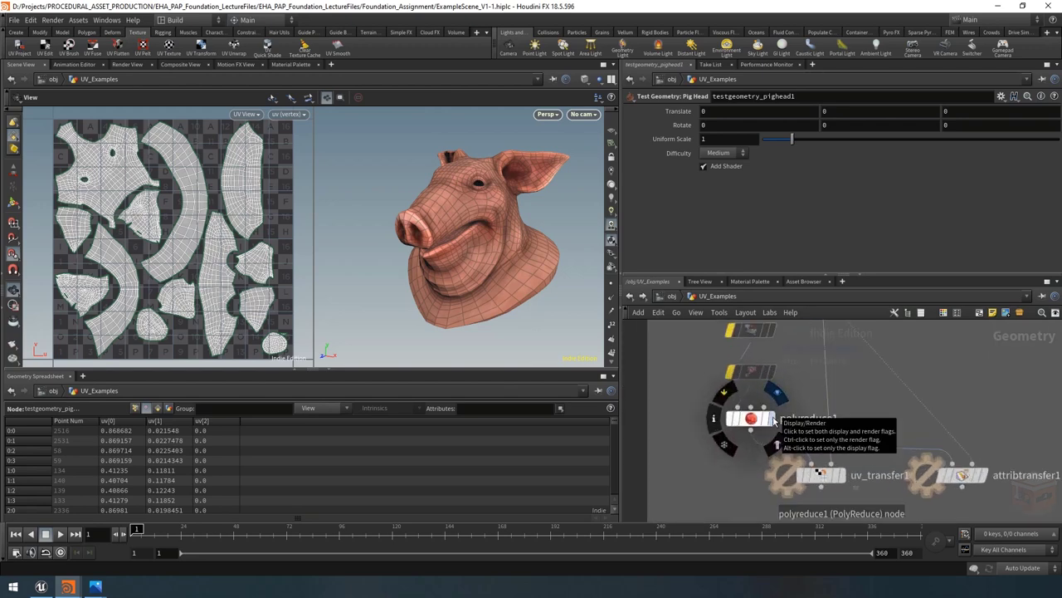
left_click(774, 421)
left_click(751, 418)
left_click_drag(482, 265, 532, 261)
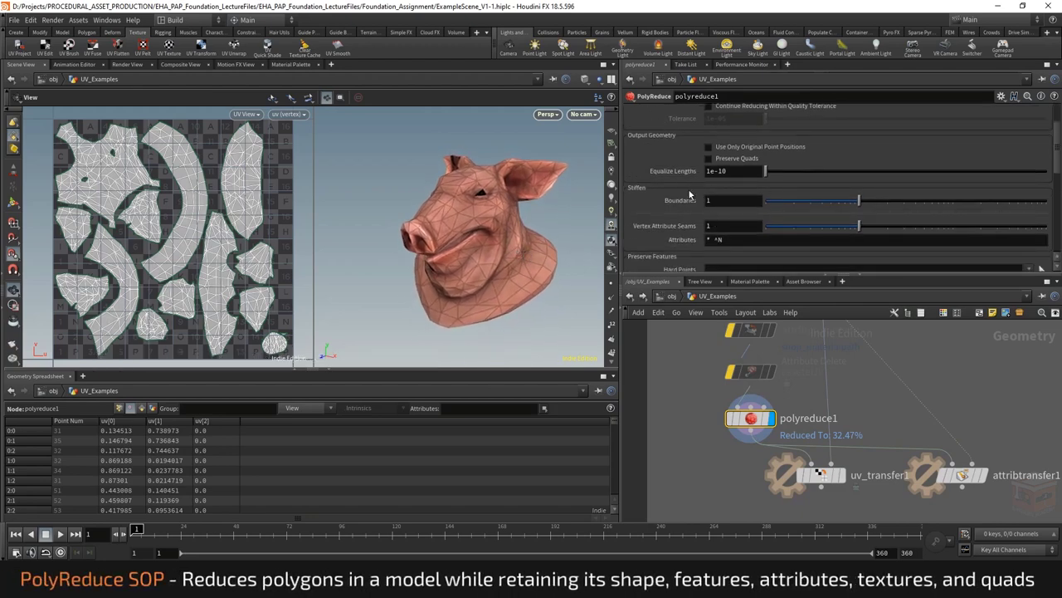
Keep Percentage of Input Polygon Count as target and set polyreduce1's Percent To Keep to 25
left_click(757, 137)
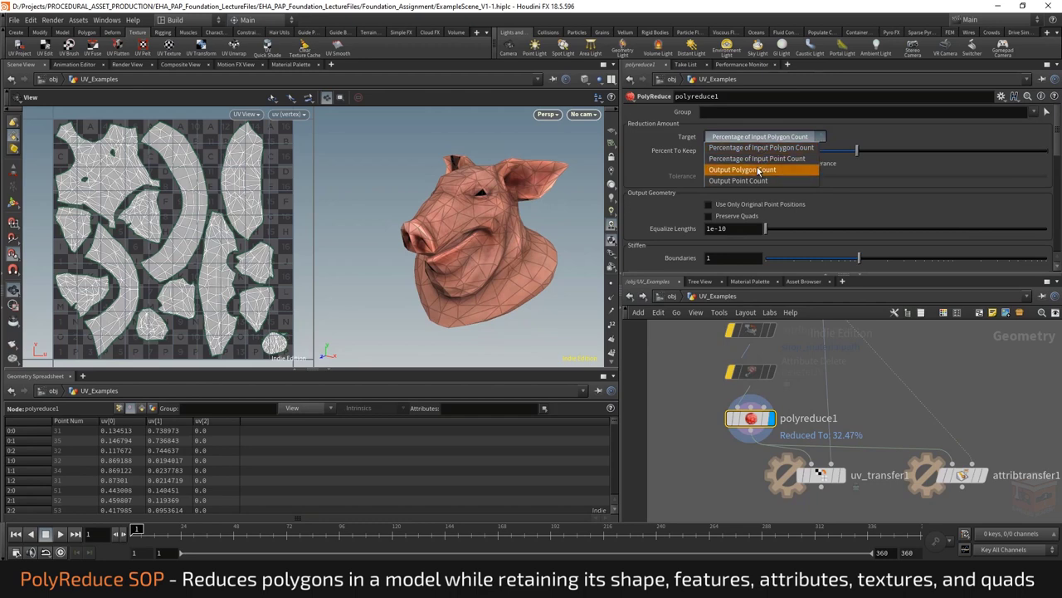
left_click(760, 136)
left_click_drag(540, 240, 547, 234)
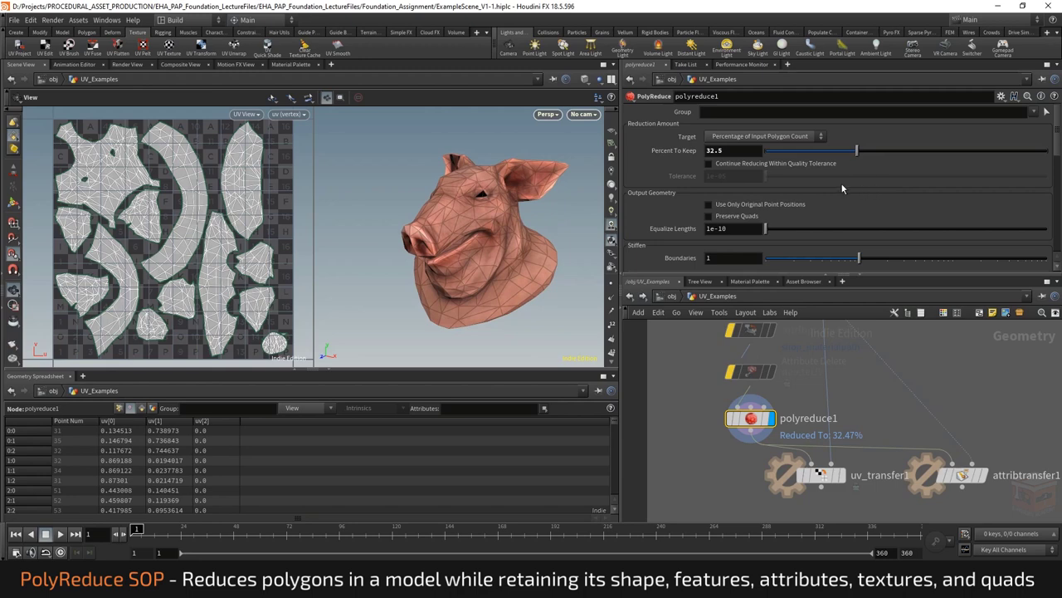
mouse_move(538, 218)
left_mouse_down()
mouse_move(572, 211)
mouse_move(541, 218)
left_mouse_up()
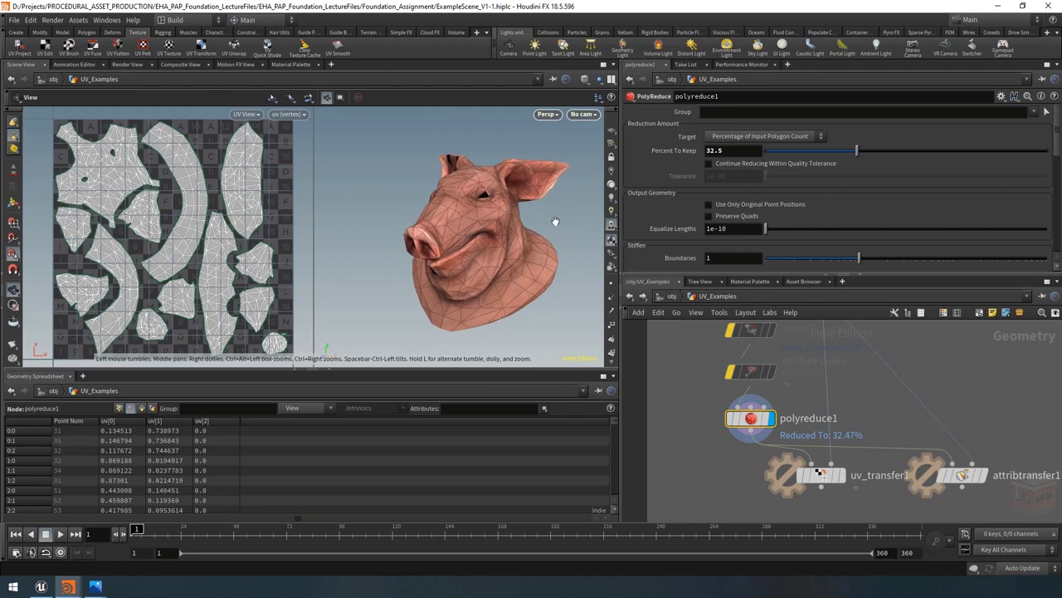
key("ctrl+z")
left_click_drag(857, 155, 820, 152)
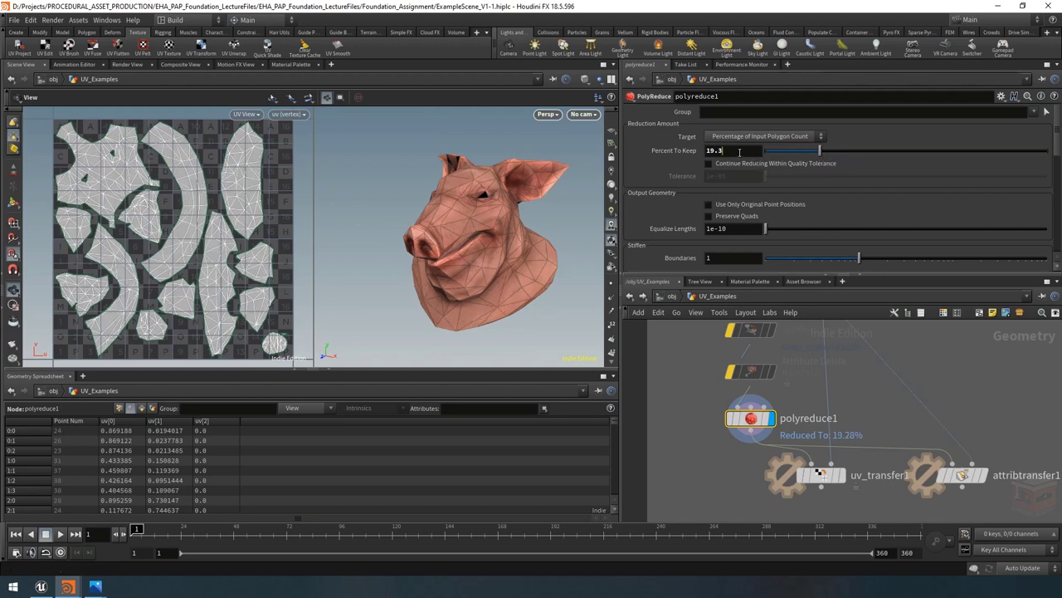
left_click_drag(739, 152, 690, 149)
type("25")
key("Return")
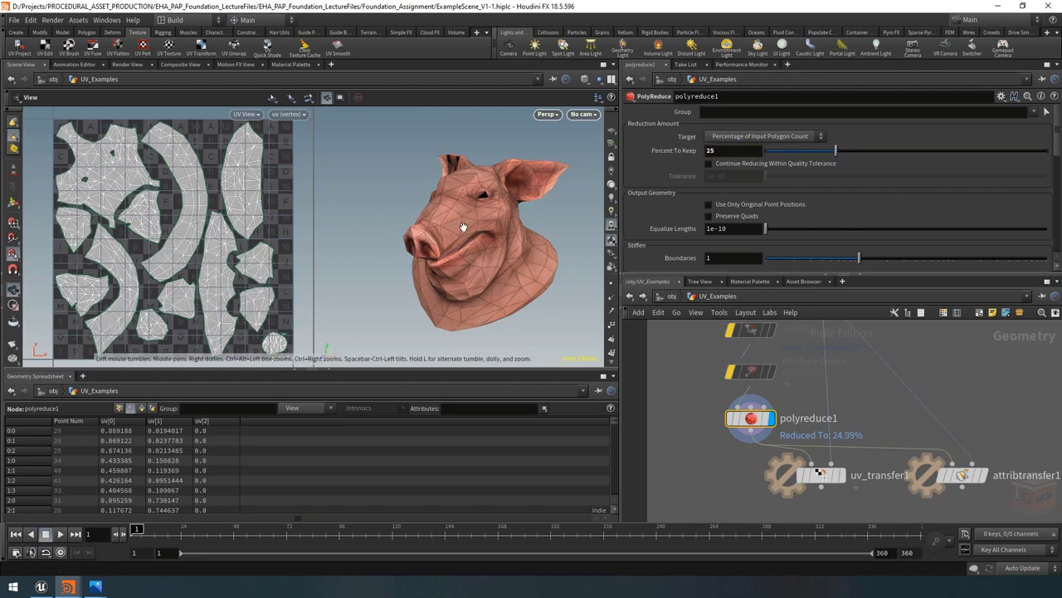
left_click_drag(446, 217, 488, 214)
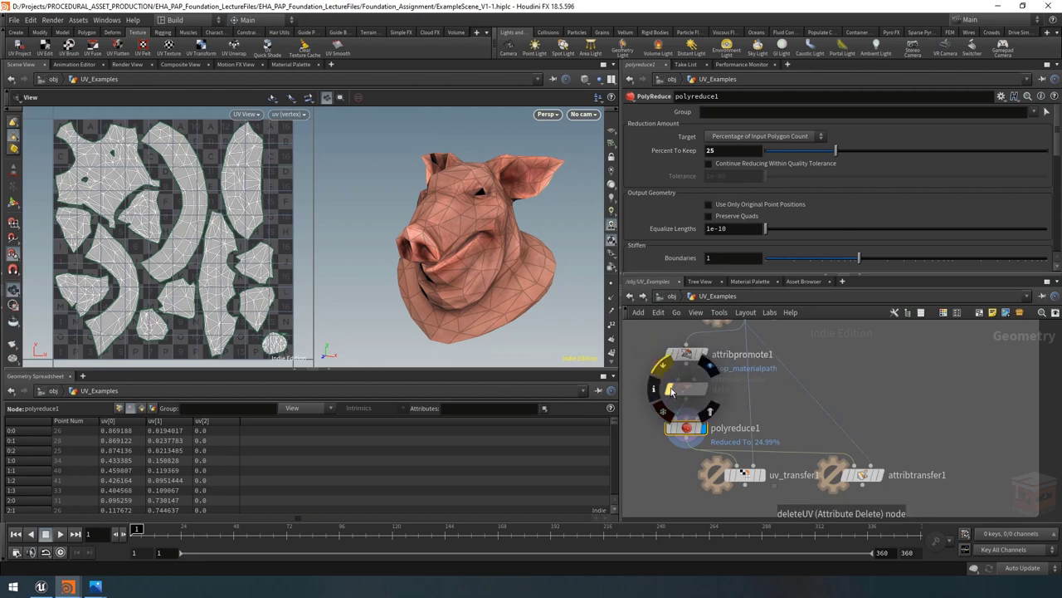
Compare deleteUV's output and the original pig head, then redisplay polyreduce1's UV-less black head
left_click(670, 391)
left_click(687, 394)
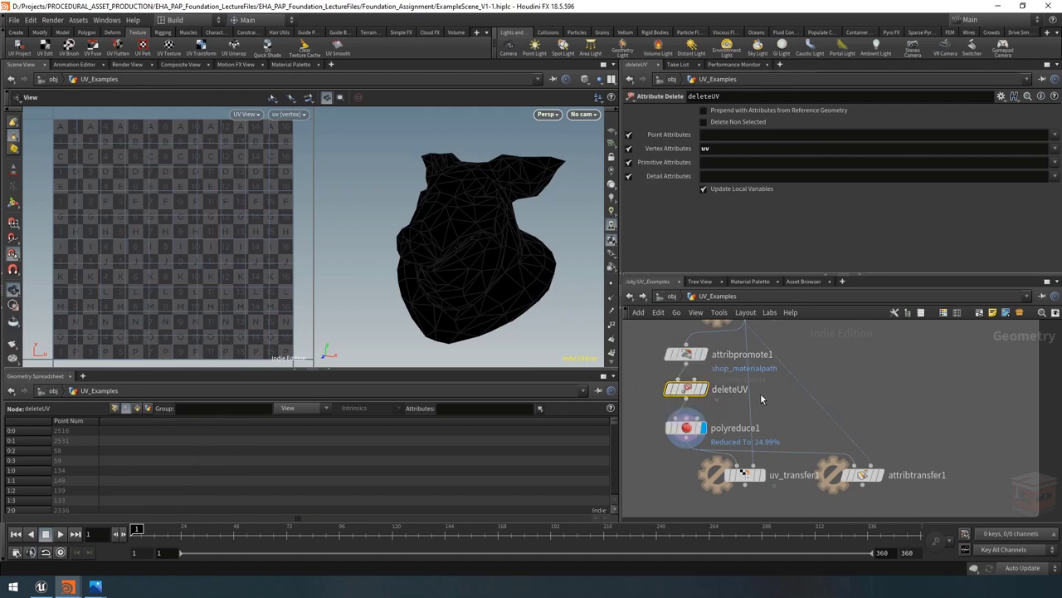
left_click(685, 428)
scroll(843, 378, "down", 2)
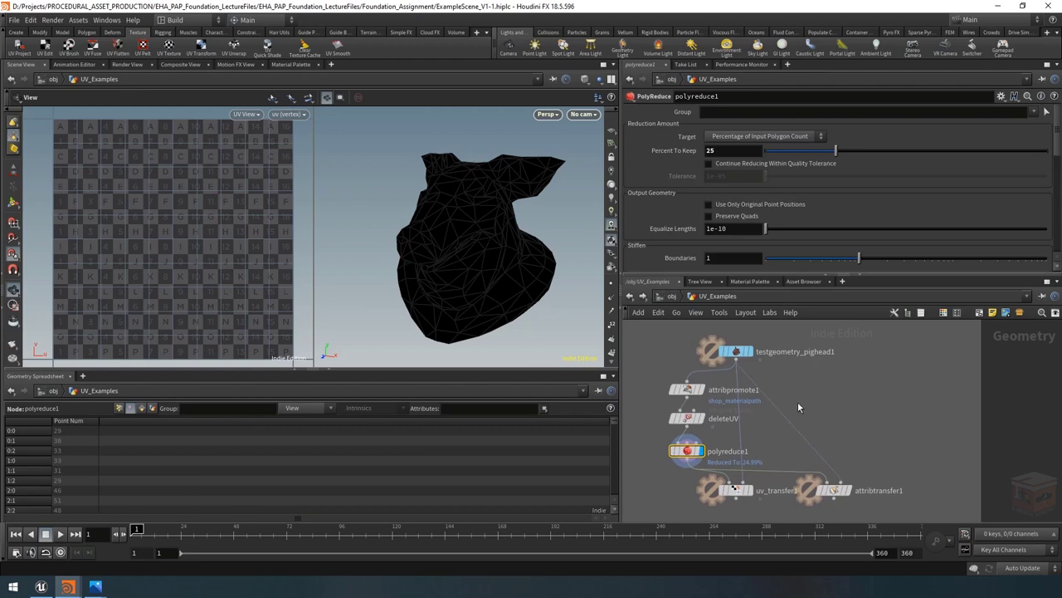
left_click(737, 351)
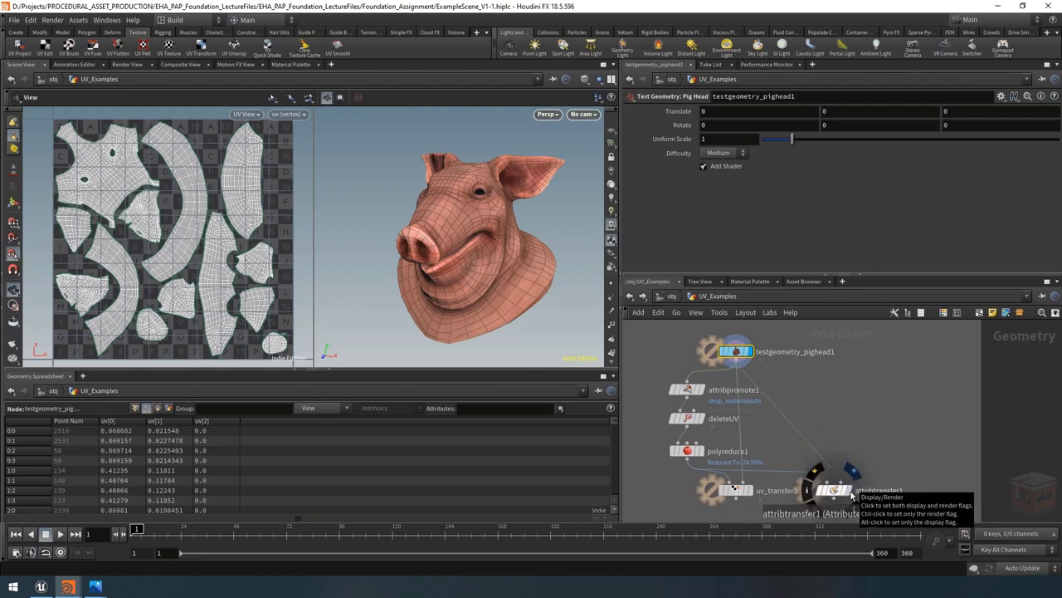
left_click(687, 450)
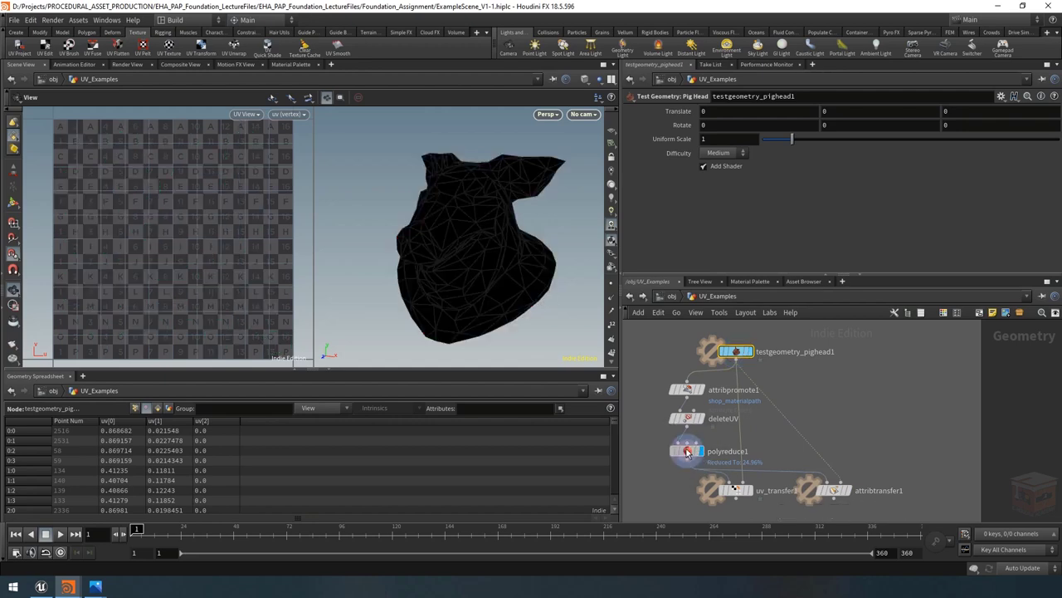
left_click(689, 451)
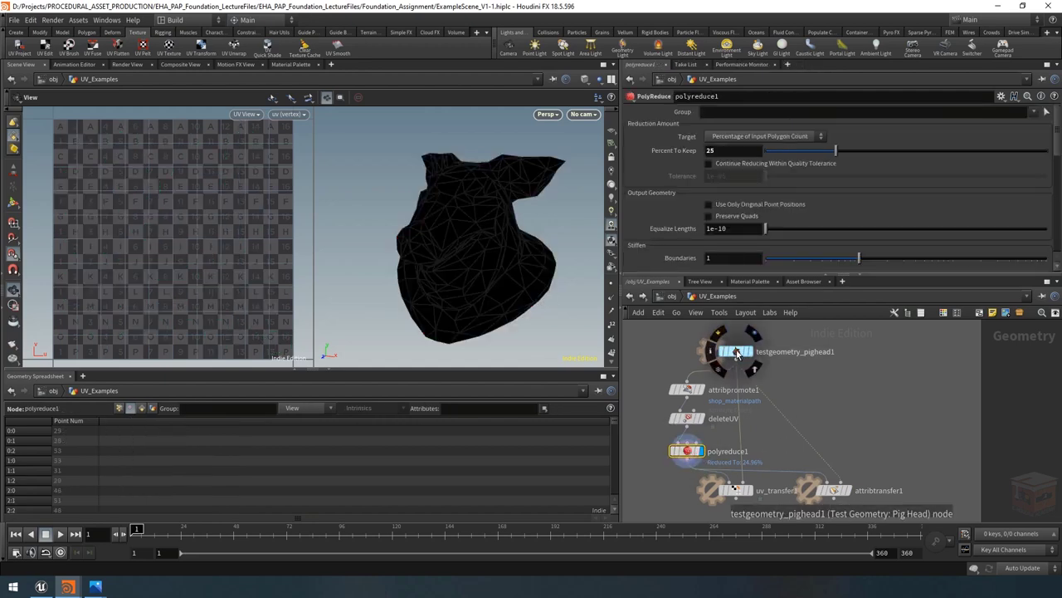
Display attribtransfer1 and orbit to inspect the UVs transferred onto the low-poly pig
left_click(835, 491)
left_click(836, 492)
left_click_drag(464, 249, 432, 247)
middle_click_drag(777, 488, 821, 453)
scroll(821, 454, "up", 3)
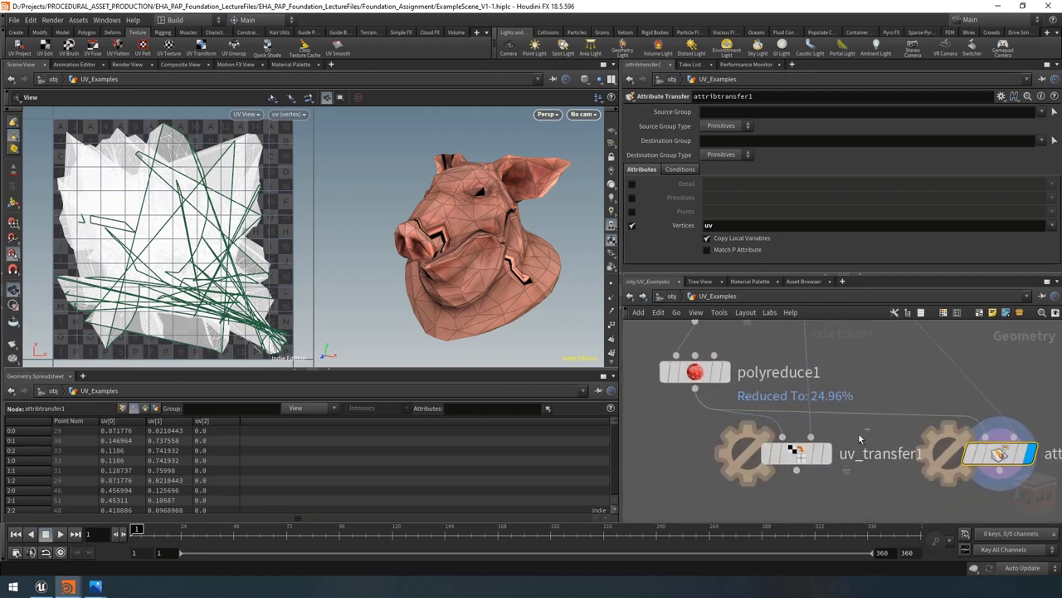
Display uv_transfer1, with Fuse Tolerance 0.52 and Border Fuse Tolerance 0.125, showing clean islands
left_click_drag(788, 456, 777, 459)
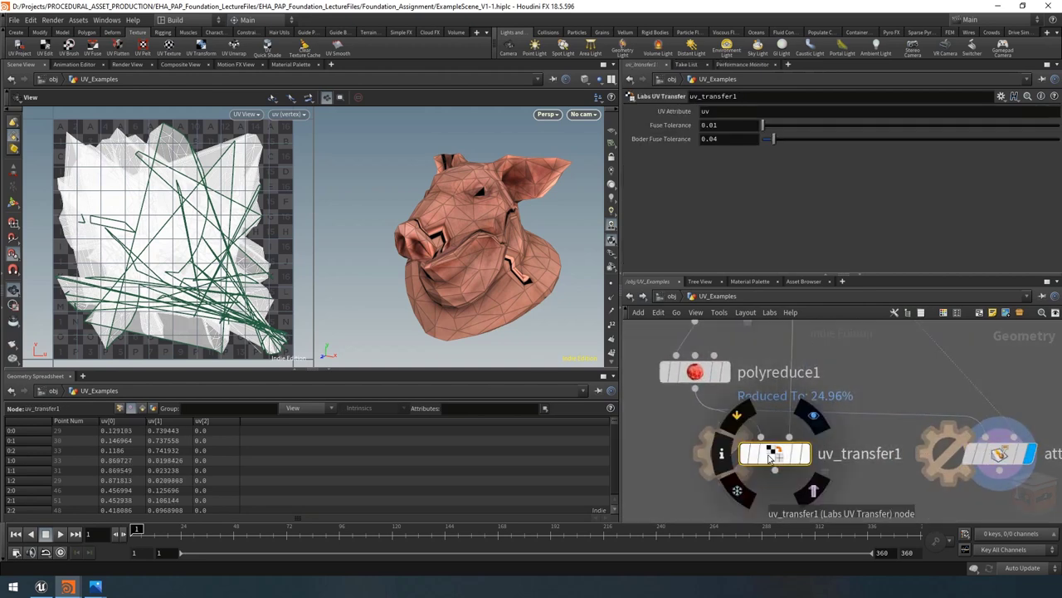
left_click(809, 459)
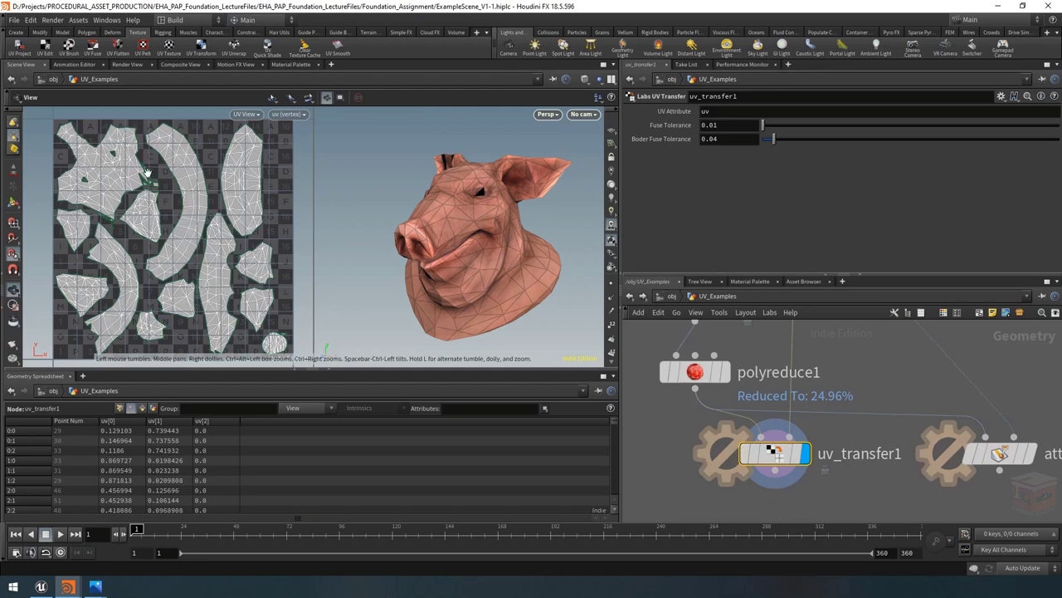
scroll(141, 178, "up", 5)
scroll(137, 181, "down", 6)
scroll(137, 181, "up", 1)
left_click_drag(465, 241, 473, 221)
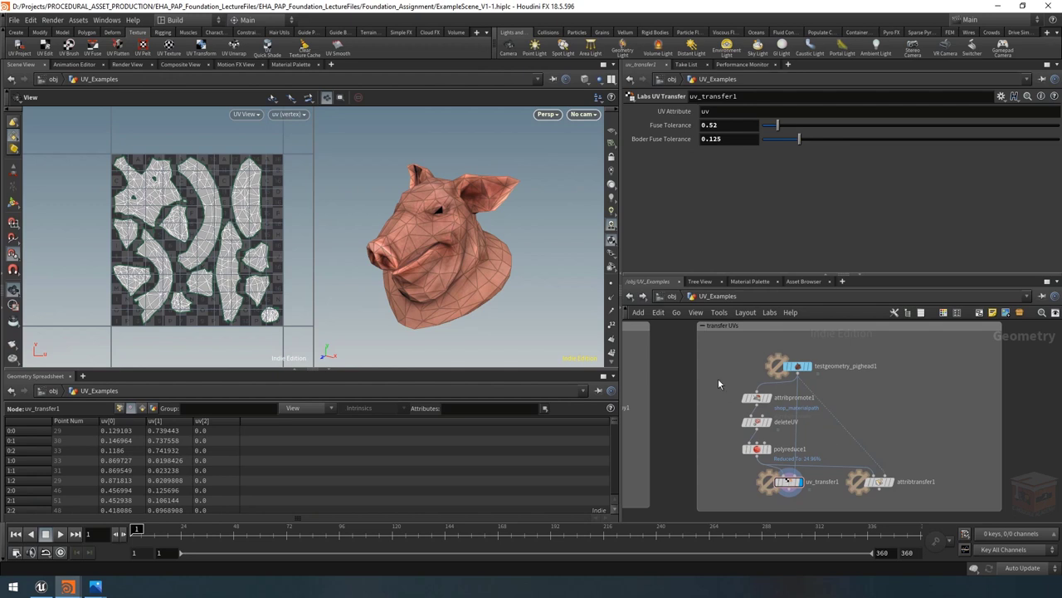
Browse the Labs UV tools in the Tab menu without adding any, then frame all nodes
key("Tab")
mouse_move(705, 341)
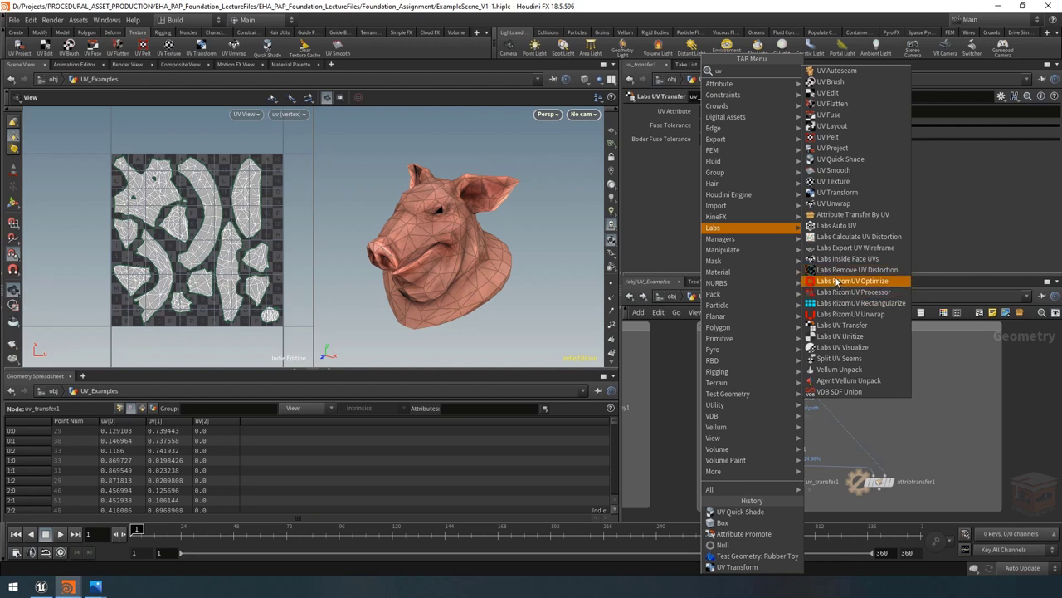
key("Escape")
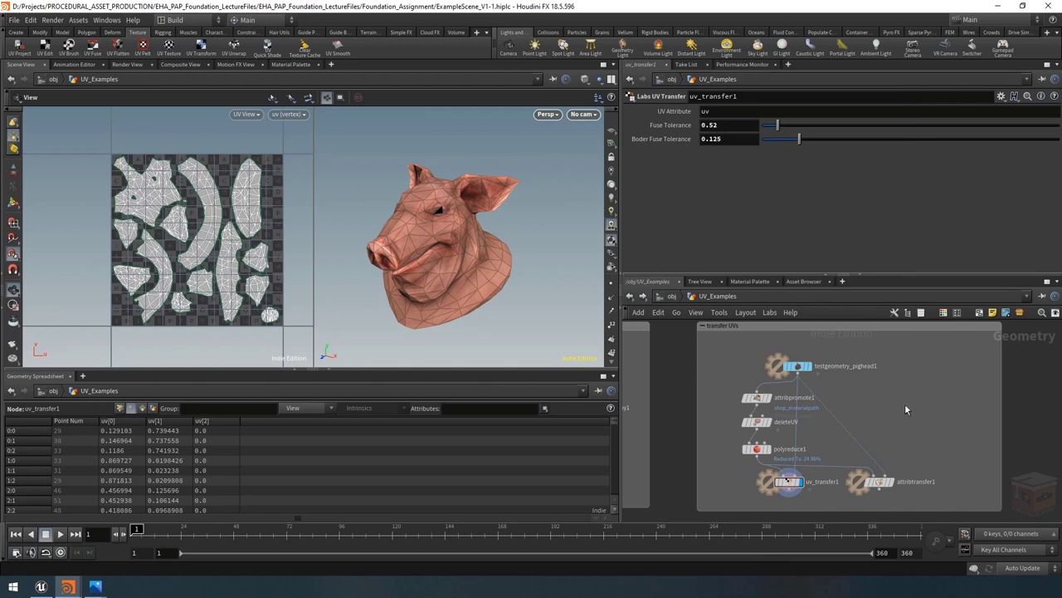
key("h")
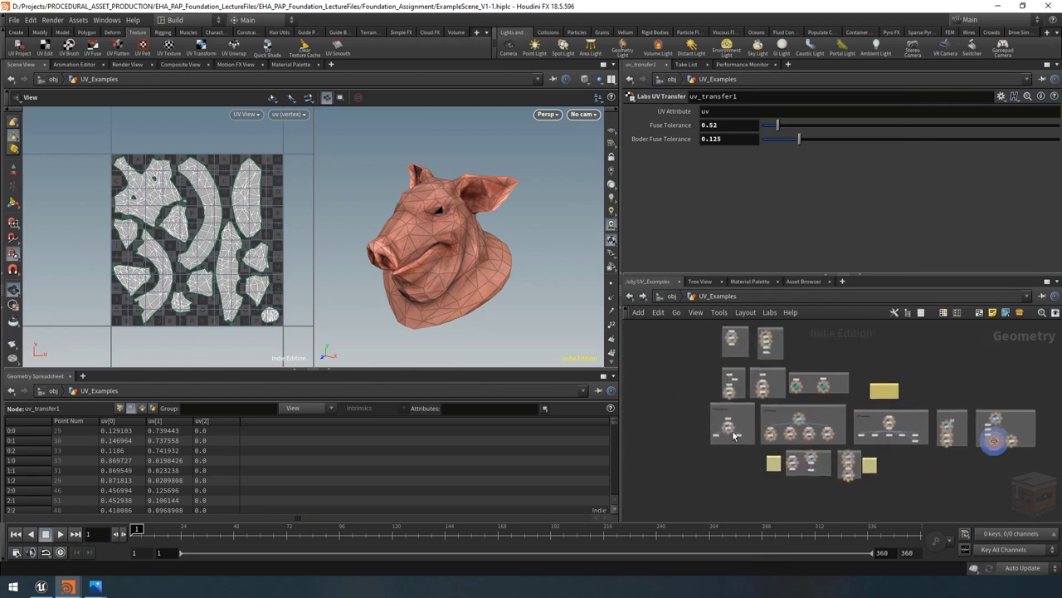
Zoom and pan down to the Nodes to Create box with grid2, grid3 and the LECT assets
scroll(738, 436, "up", 3)
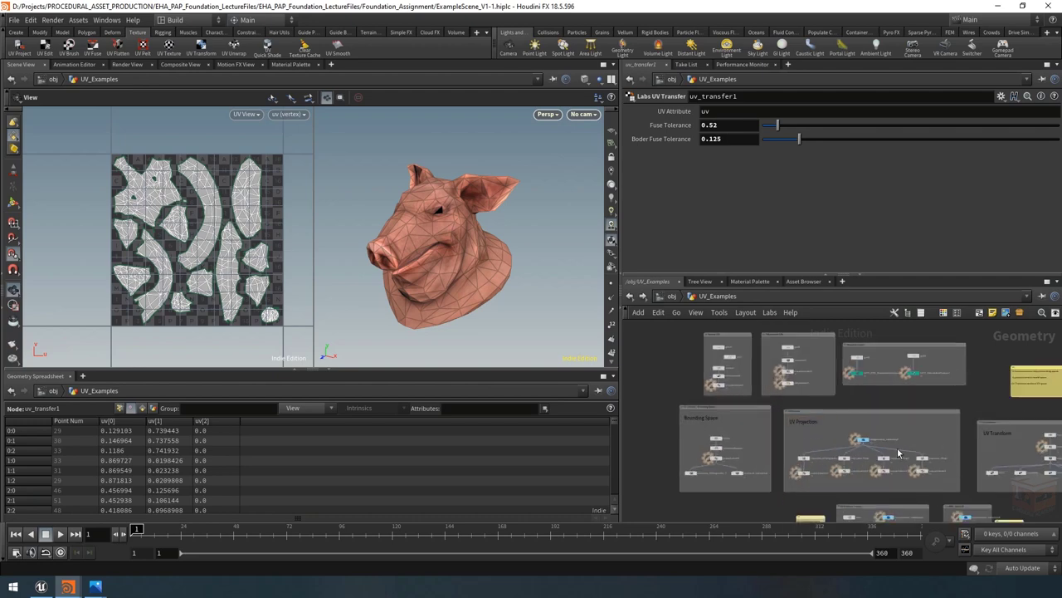
middle_click_drag(920, 435, 848, 453)
scroll(848, 452, "up", 3)
middle_click_drag(865, 416, 796, 430)
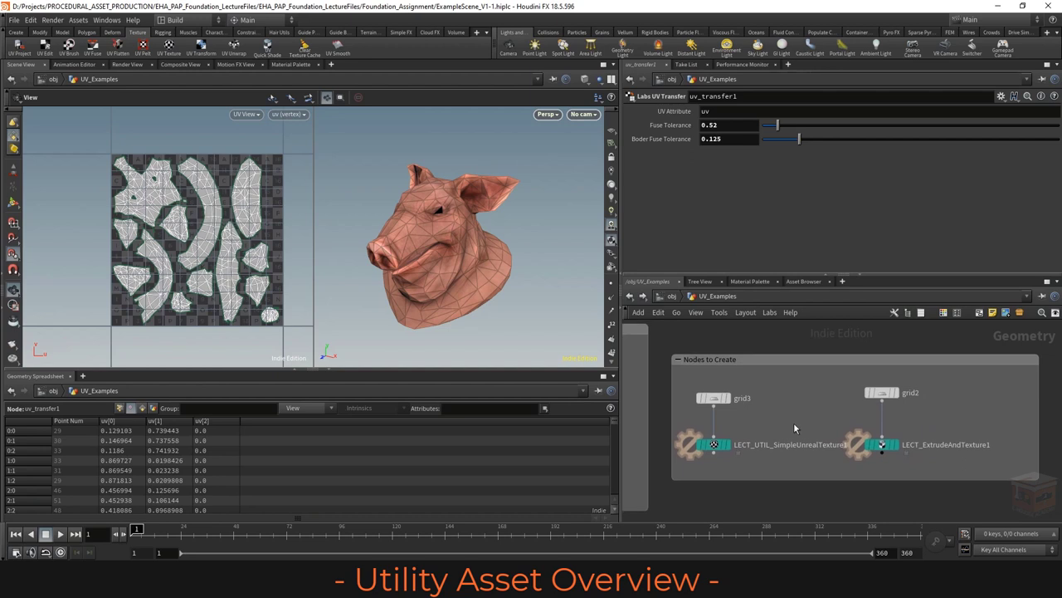
scroll(801, 421, "down", 1)
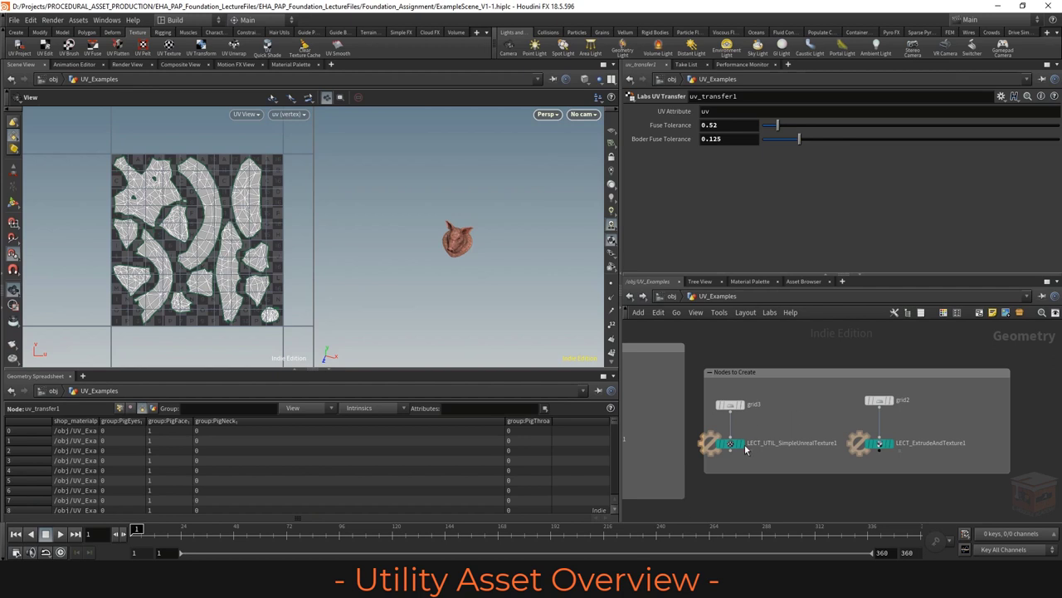
mouse_move(747, 432)
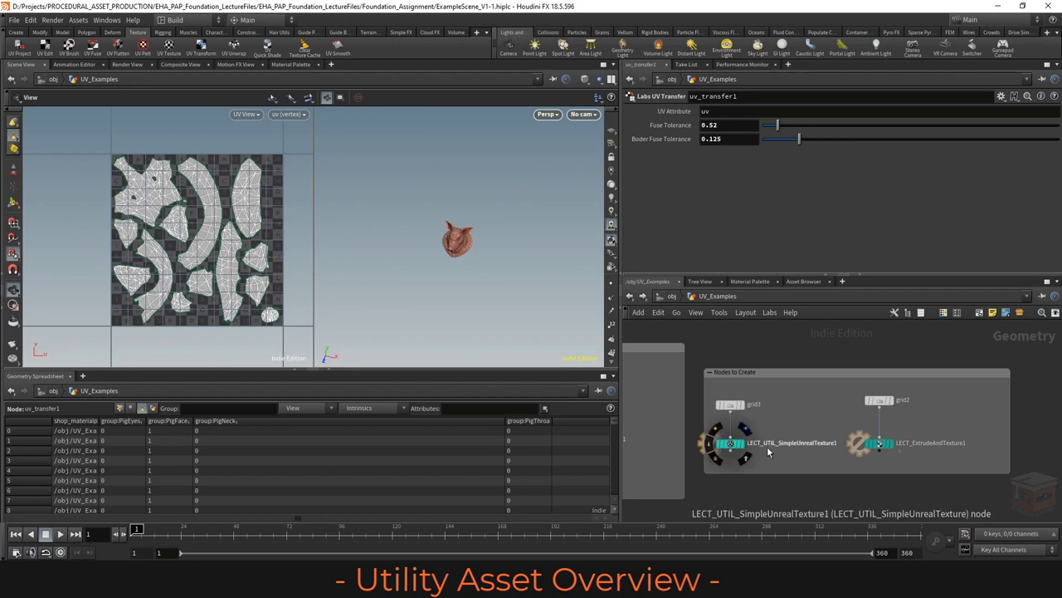
Display and select LECT_UTIL_SimpleUnrealTexture1 to preview Tiling_RedBrick_BaseColor.png on a grid
left_click(731, 448)
left_click(731, 446)
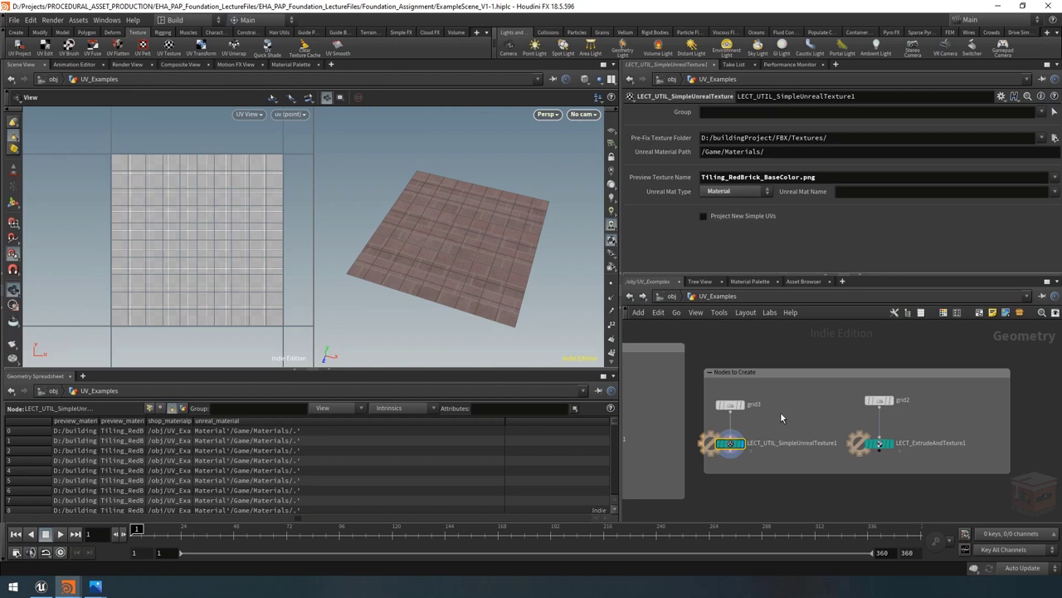
mouse_move(740, 443)
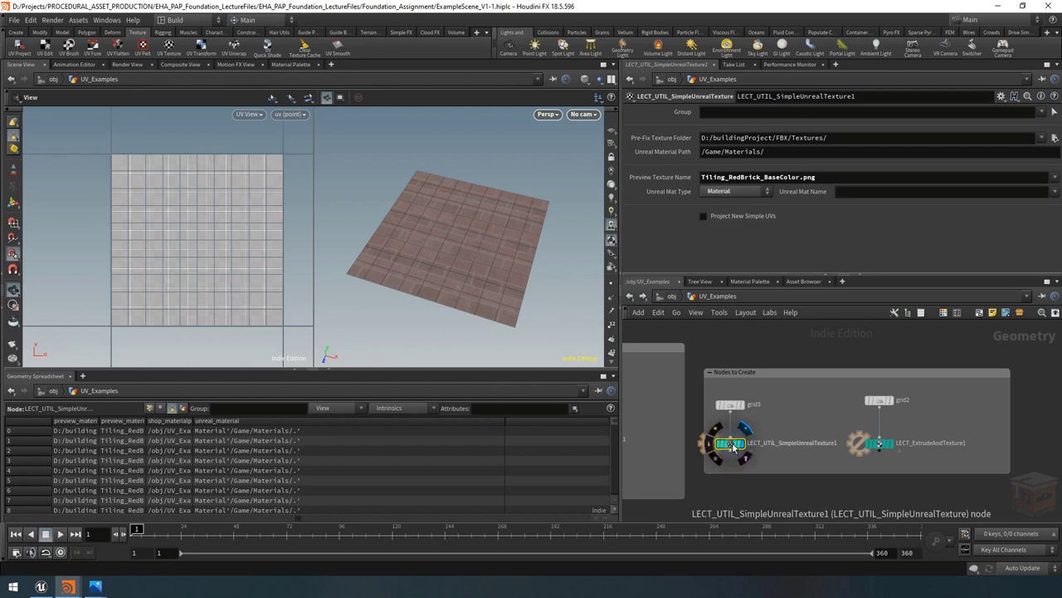
Display and select LECT_ExtrudeAndTexture1 to view its extruded concrete block
left_click(885, 447)
left_click(878, 449)
left_click_drag(479, 264, 479, 248)
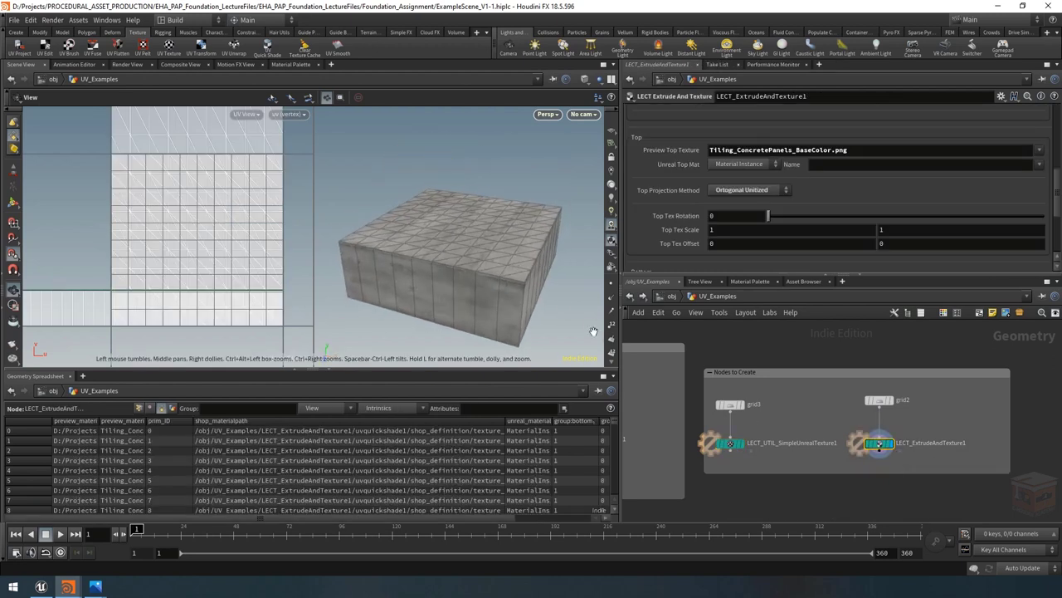
Switch the viewport to Flat Shaded and enlarge the parameter pane to show the side, top and bottom textures
left_click(586, 79)
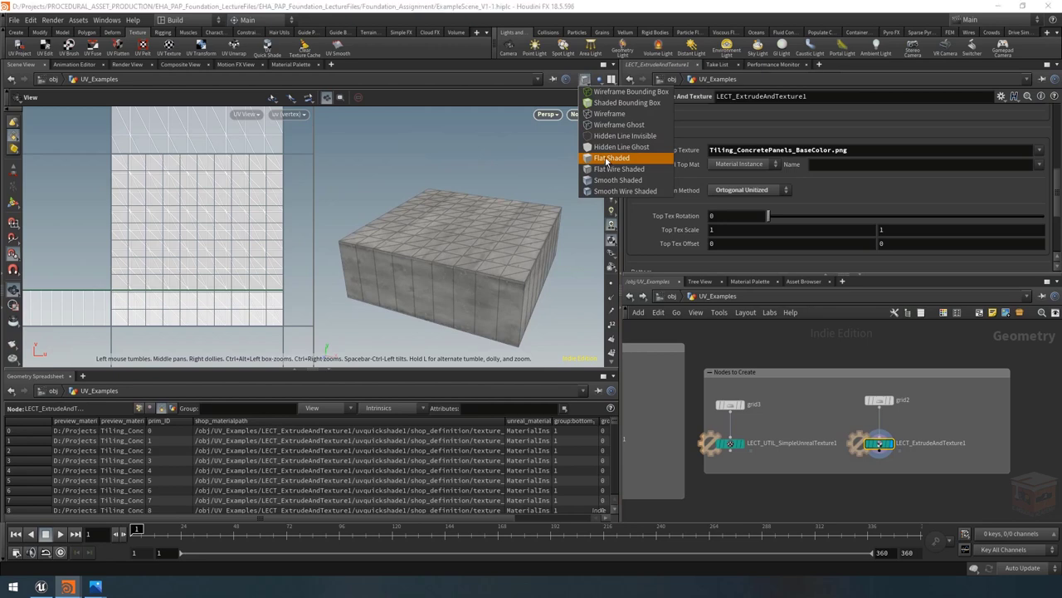
left_click(609, 157)
left_click_drag(493, 237, 485, 216)
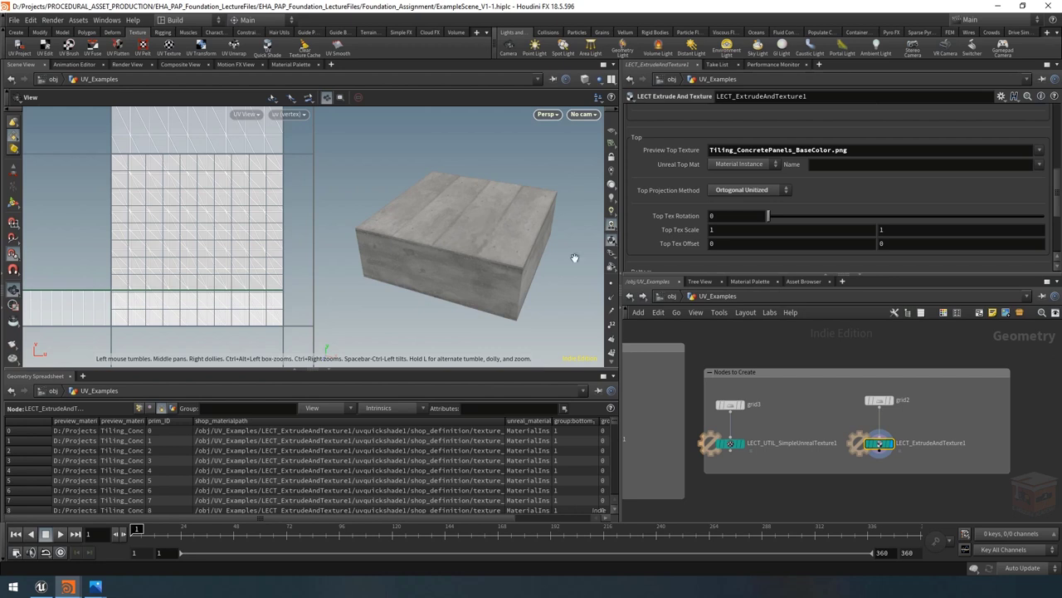
mouse_move(513, 284)
left_mouse_down()
mouse_move(512, 227)
mouse_move(506, 289)
mouse_move(511, 278)
mouse_move(498, 279)
left_mouse_up()
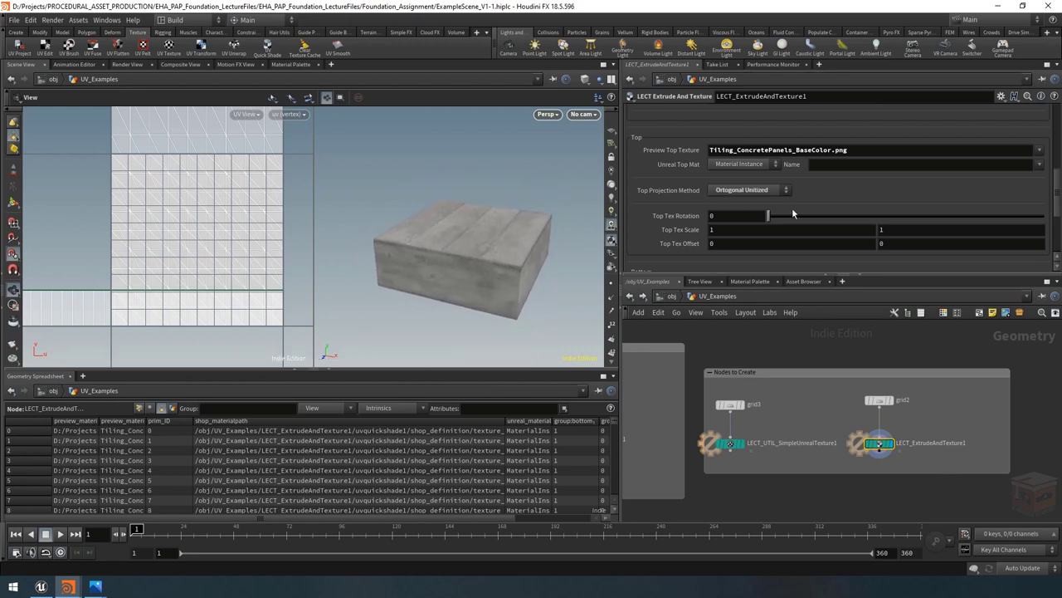
left_click_drag(905, 275, 901, 422)
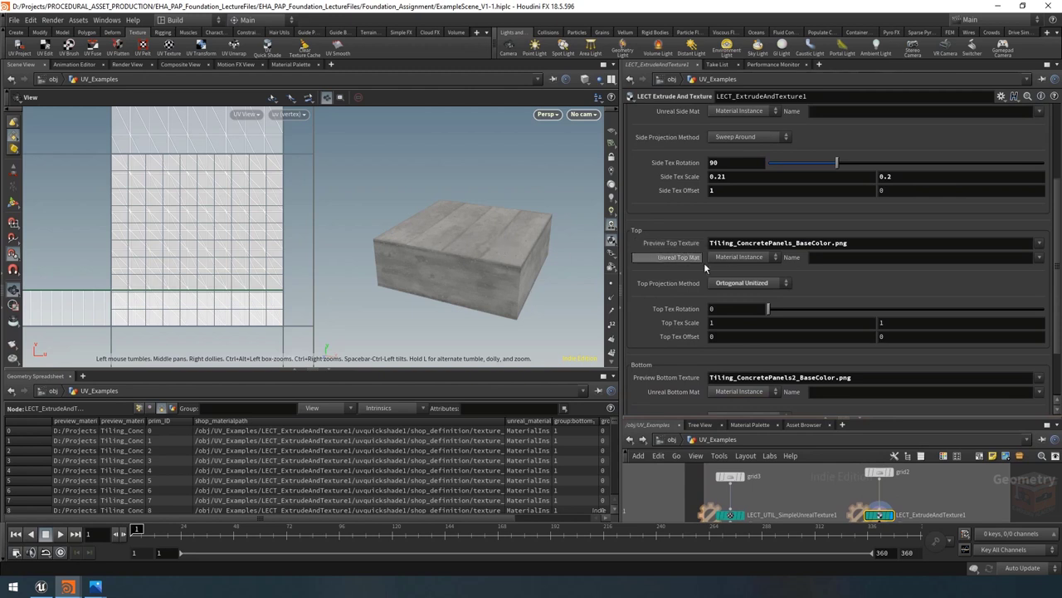
scroll(704, 262, "up", 3)
Keep Sweep Around as the side projection and orbit around the textured box
left_click(750, 224)
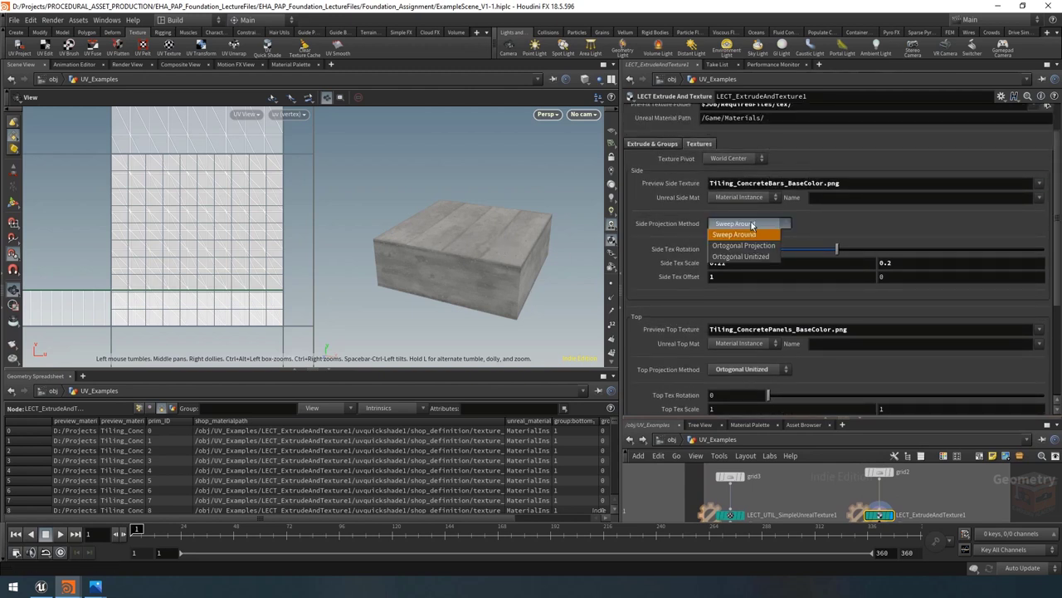
left_click(734, 234)
left_click_drag(471, 226, 482, 254)
scroll(345, 234, "down", 2)
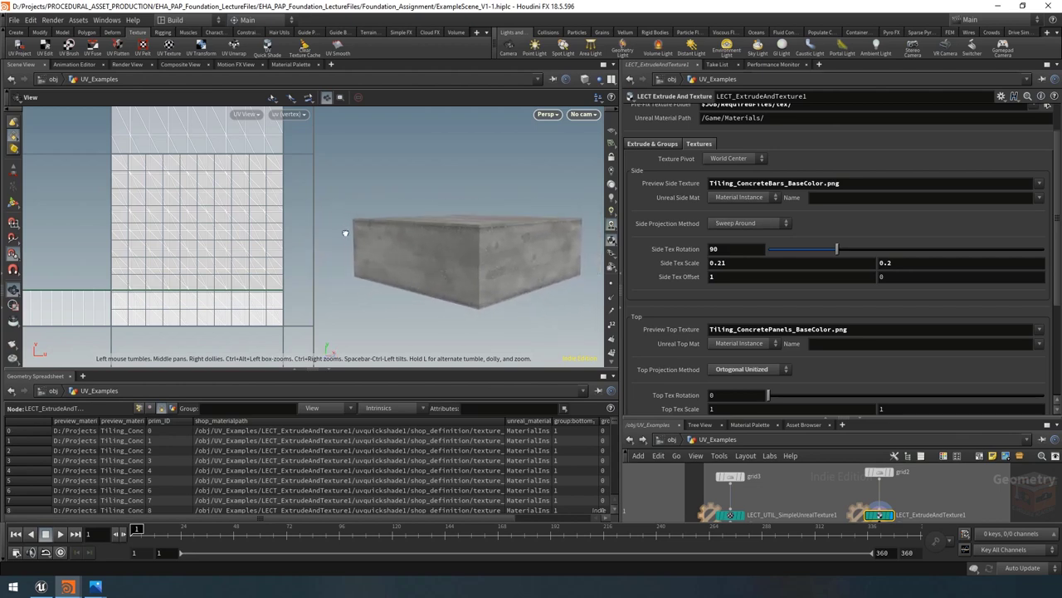
left_click_drag(345, 234, 503, 253)
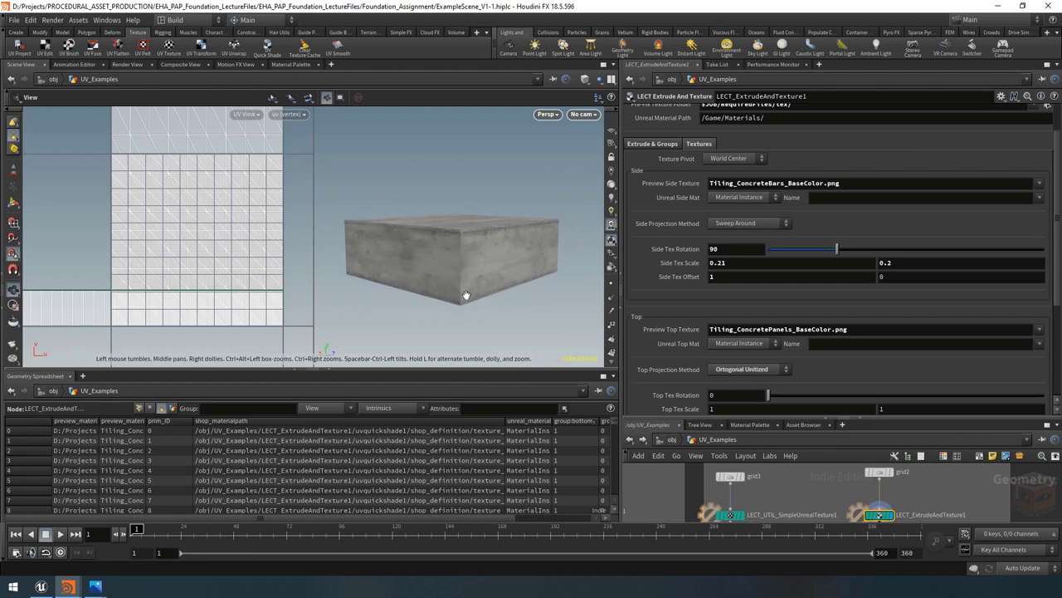
left_click_drag(465, 280, 461, 244)
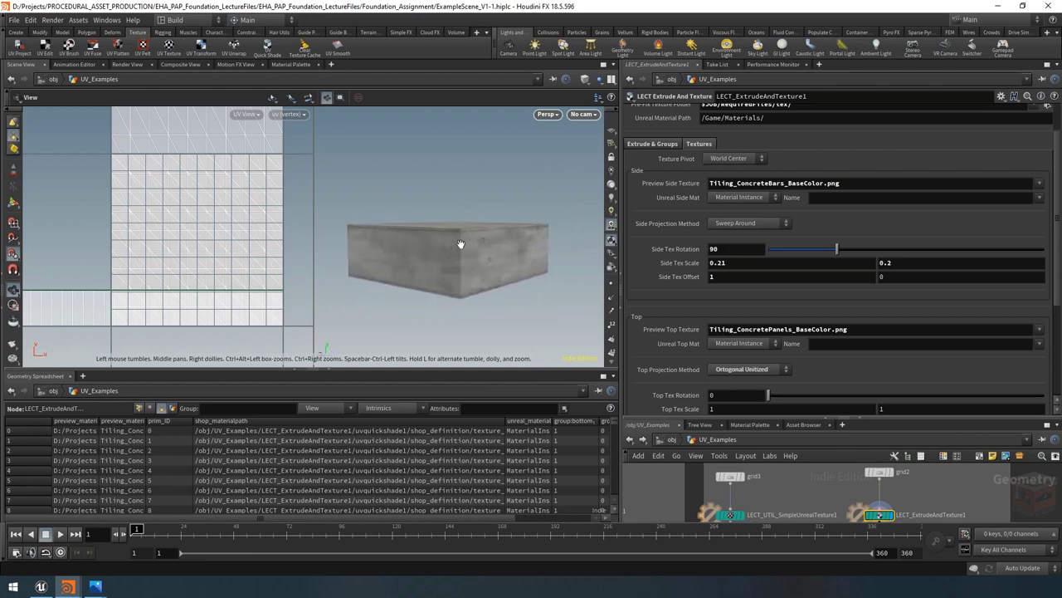
left_click_drag(378, 252, 510, 264)
Use Orthogonal Projection for the sides with Side Tex Scale X 1.9, undoing the Y change
left_click(752, 223)
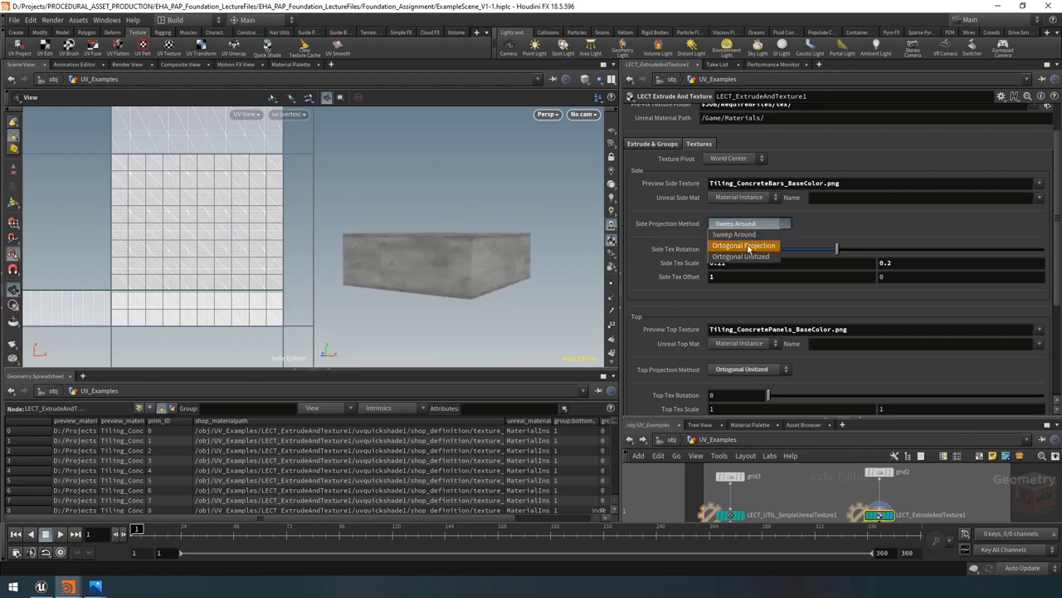
left_click(744, 246)
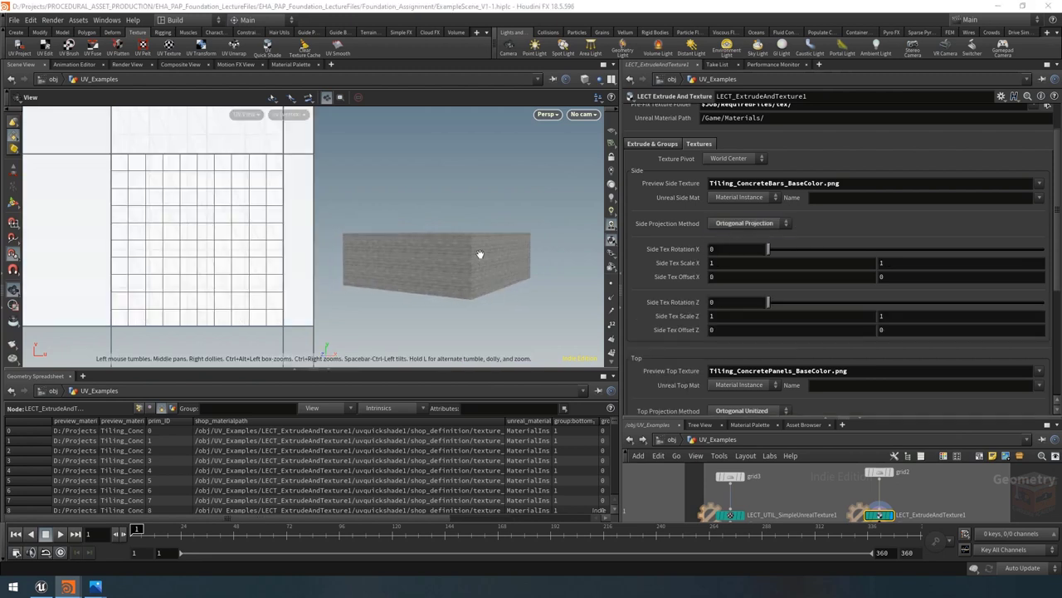
left_click_drag(476, 252, 425, 236)
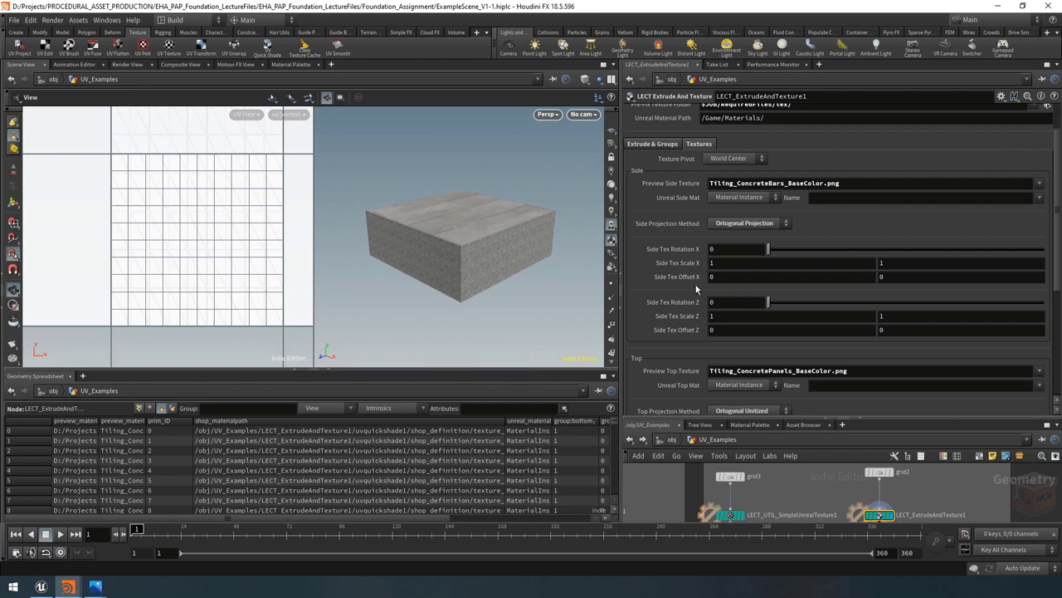
mouse_move(734, 263)
middle_mouse_down()
mouse_move(827, 262)
mouse_move(737, 267)
middle_mouse_up()
middle_click_drag(899, 267, 871, 265)
key("ctrl+z")
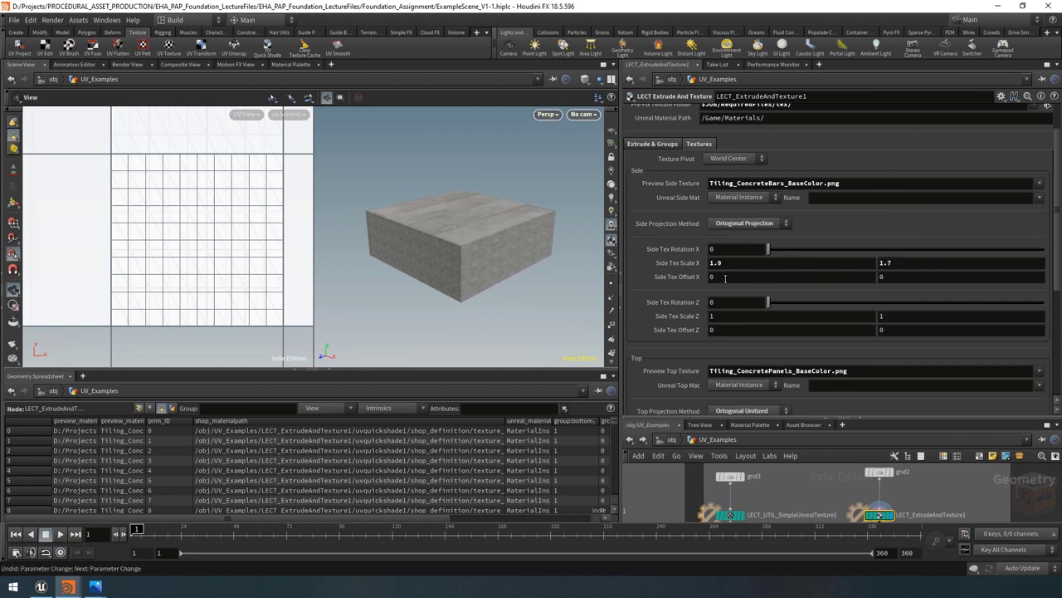
middle_click_drag(755, 275, 664, 290)
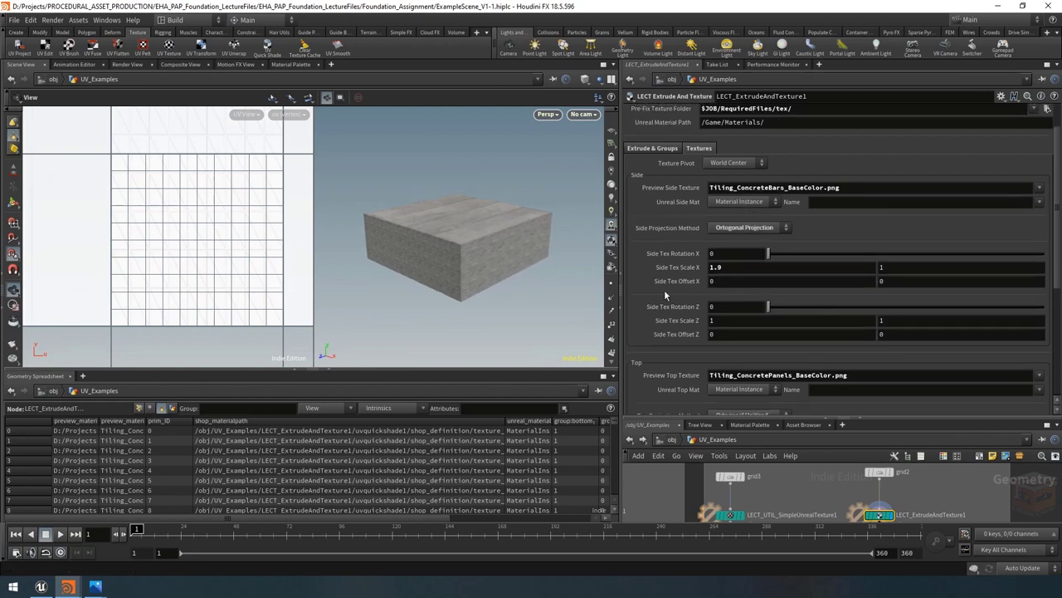
scroll(669, 293, "up", 2)
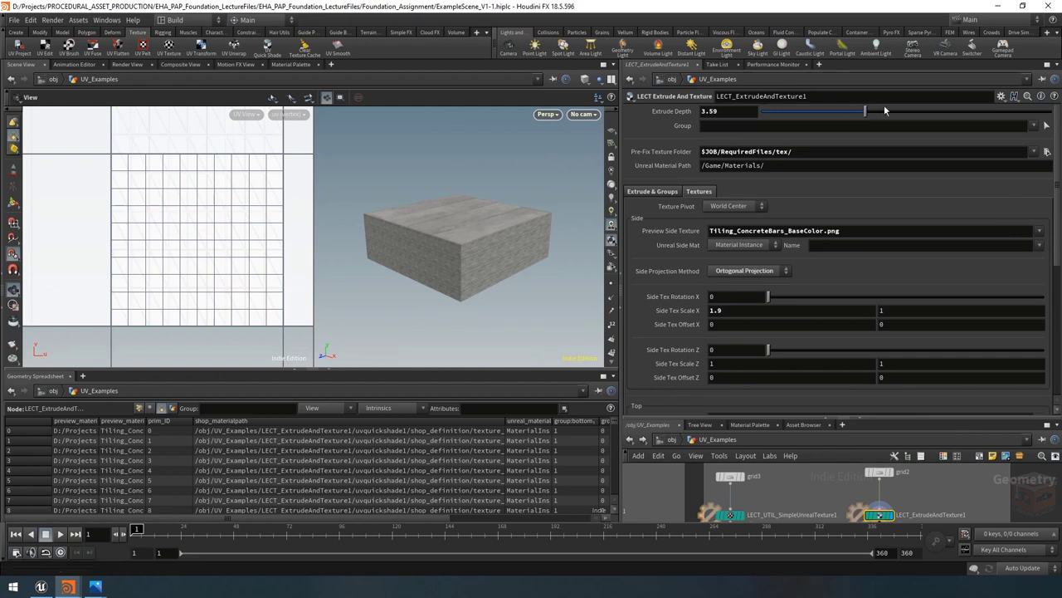
Deepen the extrusion to 8.68 into a cube and use Orthogonal Unitized side projection
left_click_drag(884, 110, 1014, 110)
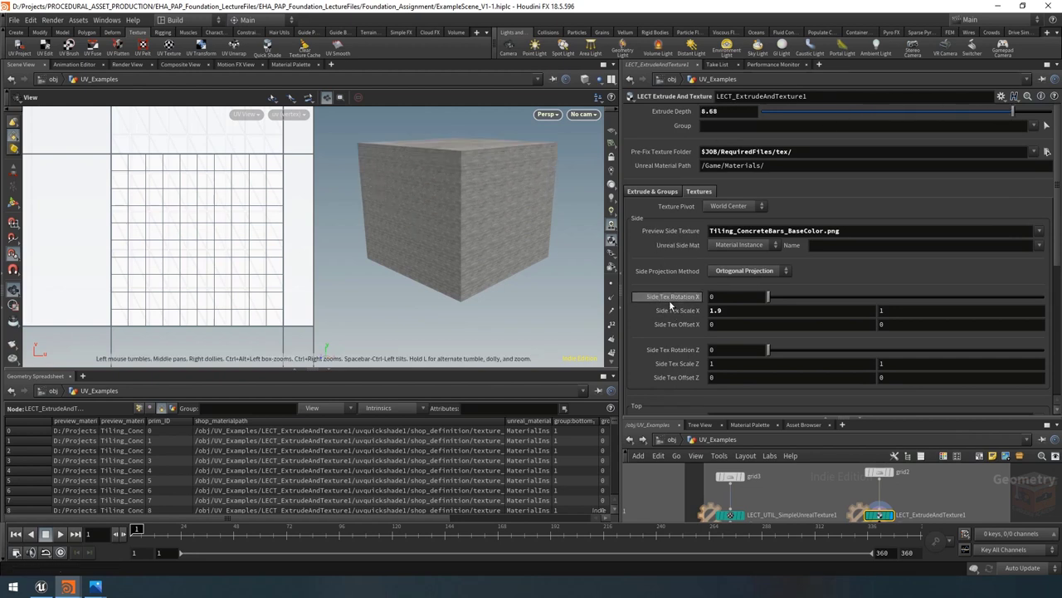
scroll(669, 300, "down", 2)
left_click(745, 228)
left_click(743, 258)
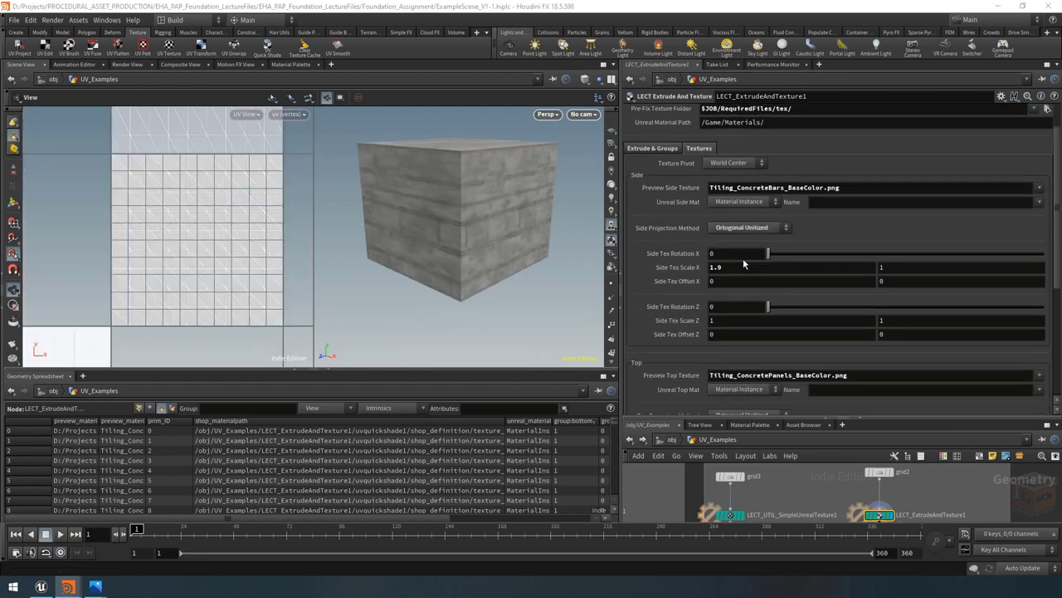
left_click_drag(495, 205, 481, 202)
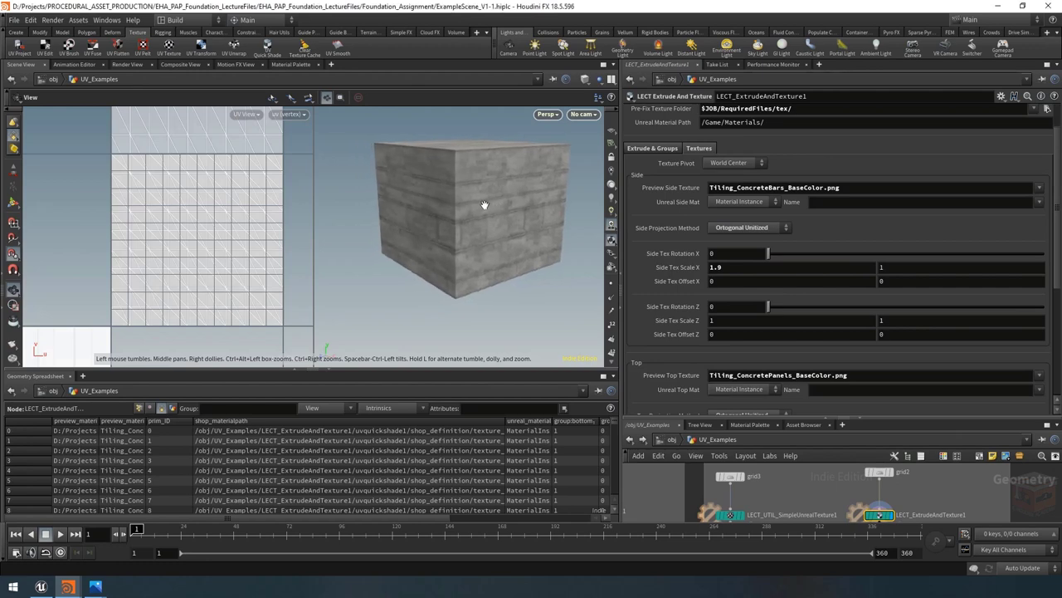
scroll(191, 208, "down", 5)
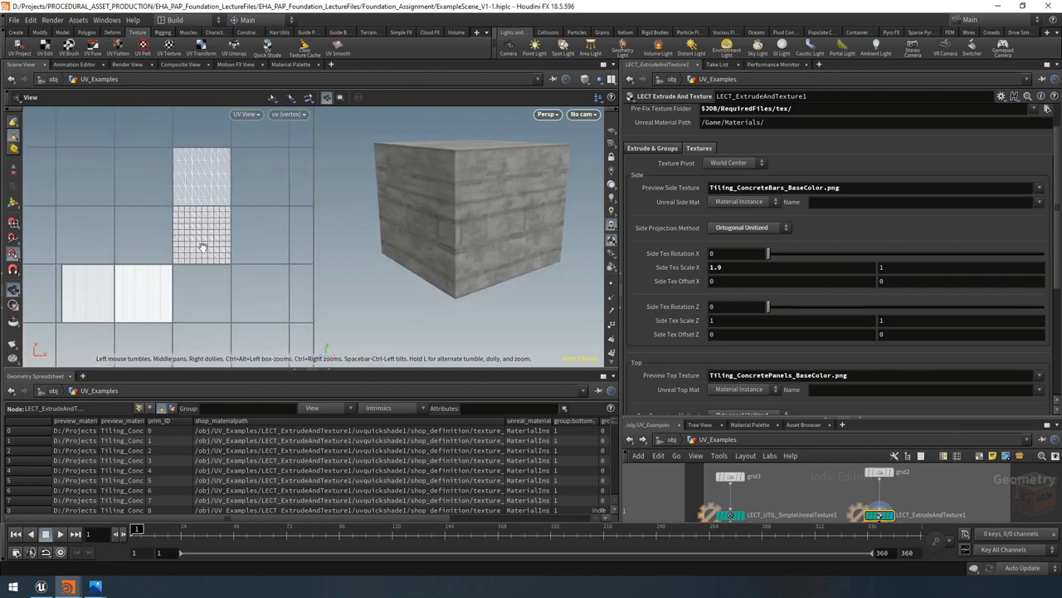
middle_click_drag(201, 239, 213, 230)
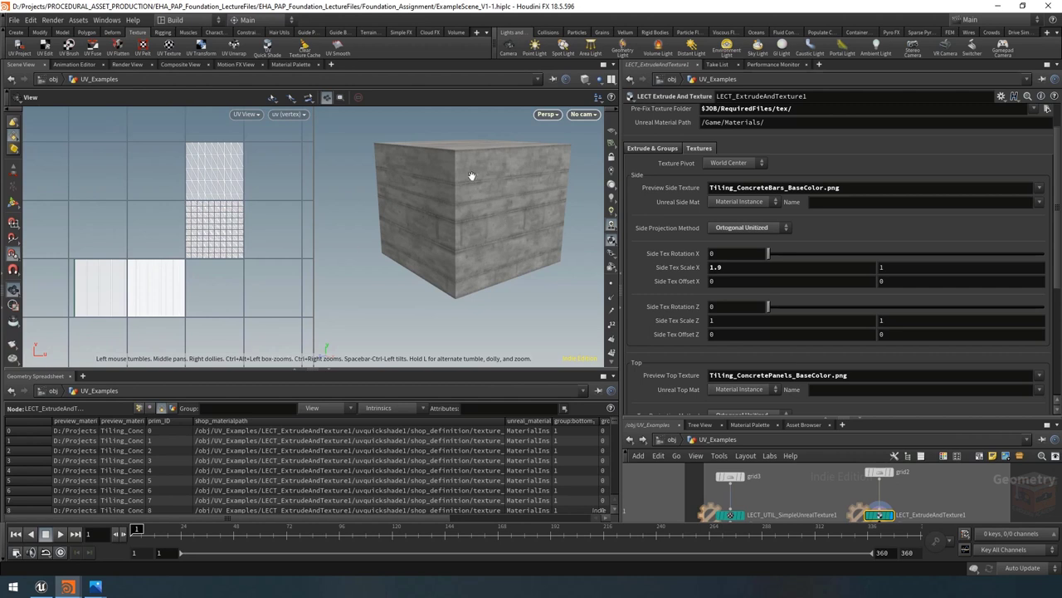
Set Side Tex Scale X back to 1 and view the cube's left face
left_click(727, 267)
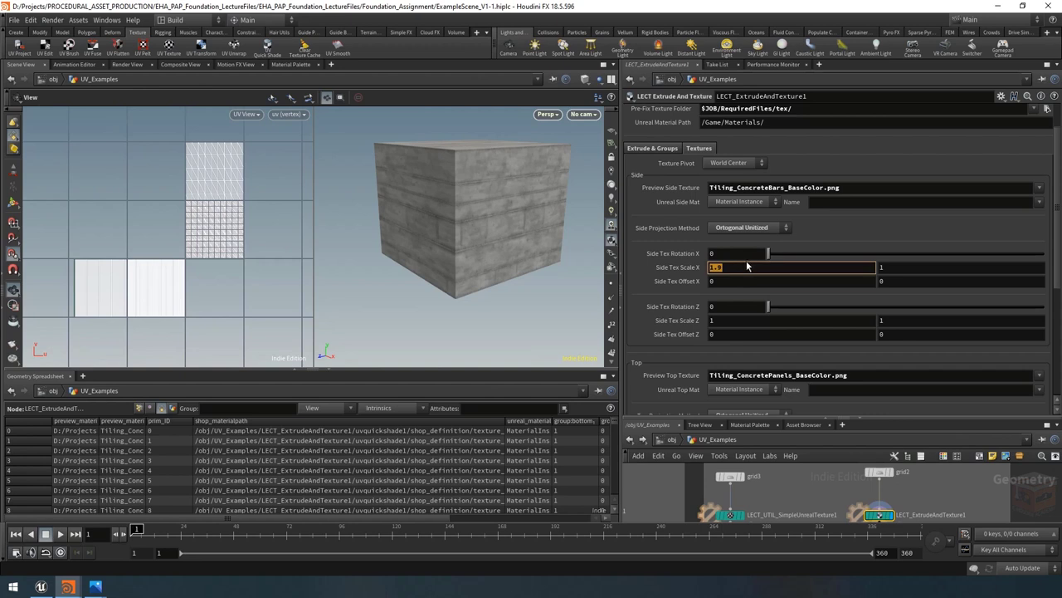
type("1")
key("Return")
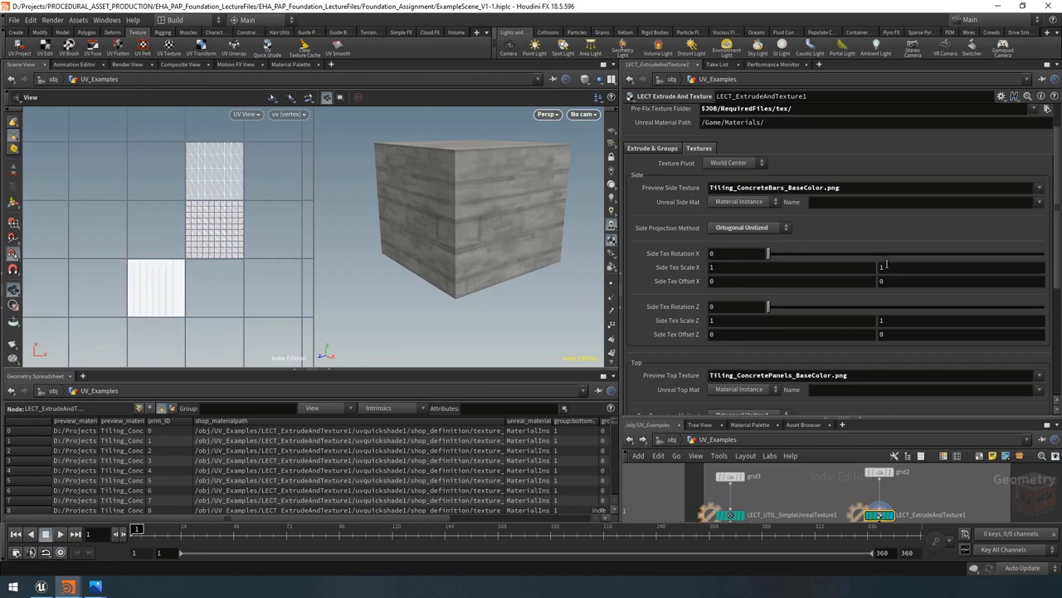
mouse_move(886, 264)
middle_mouse_down()
mouse_move(806, 267)
mouse_move(900, 265)
middle_mouse_up()
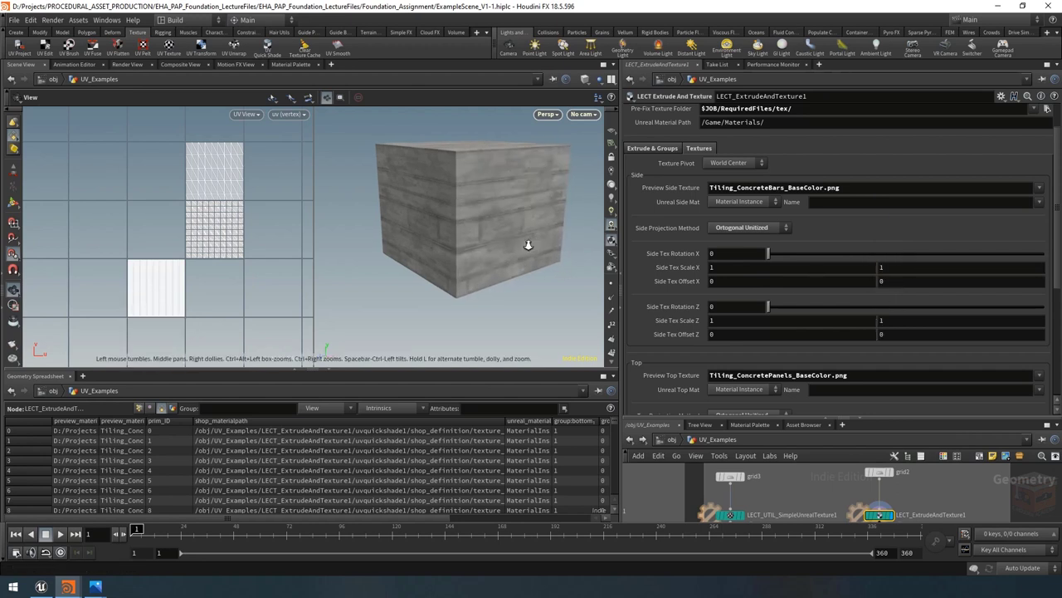
left_click_drag(528, 245, 497, 233)
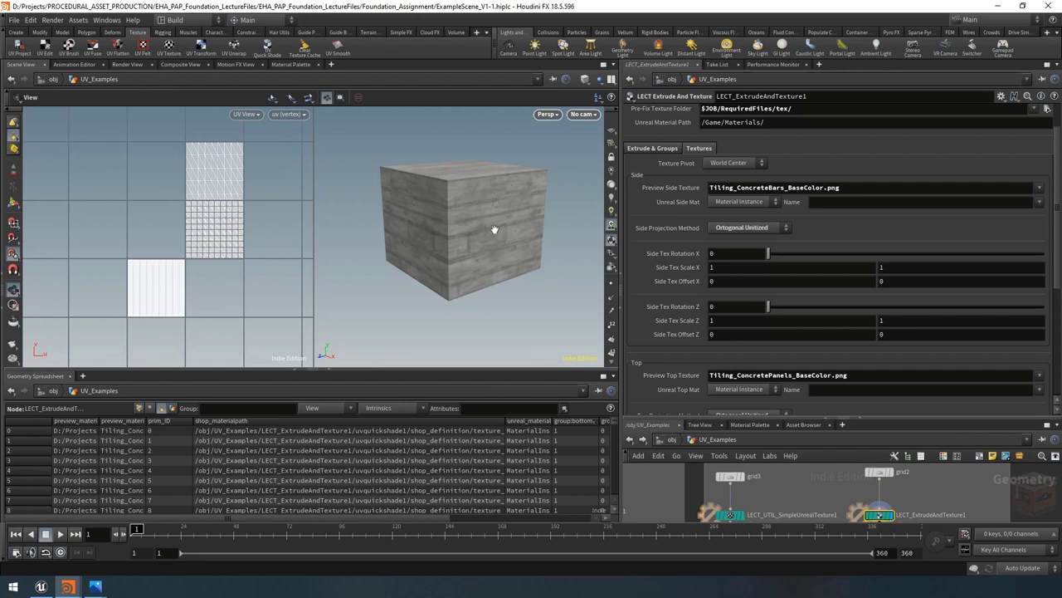
left_click(727, 233)
left_click(743, 246)
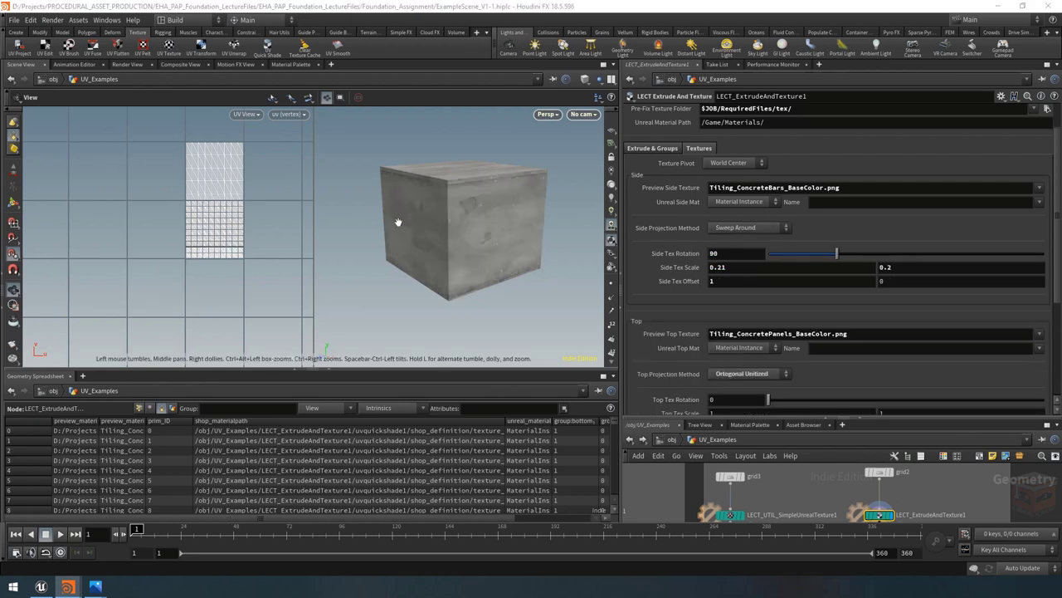
left_click_drag(476, 195, 478, 224)
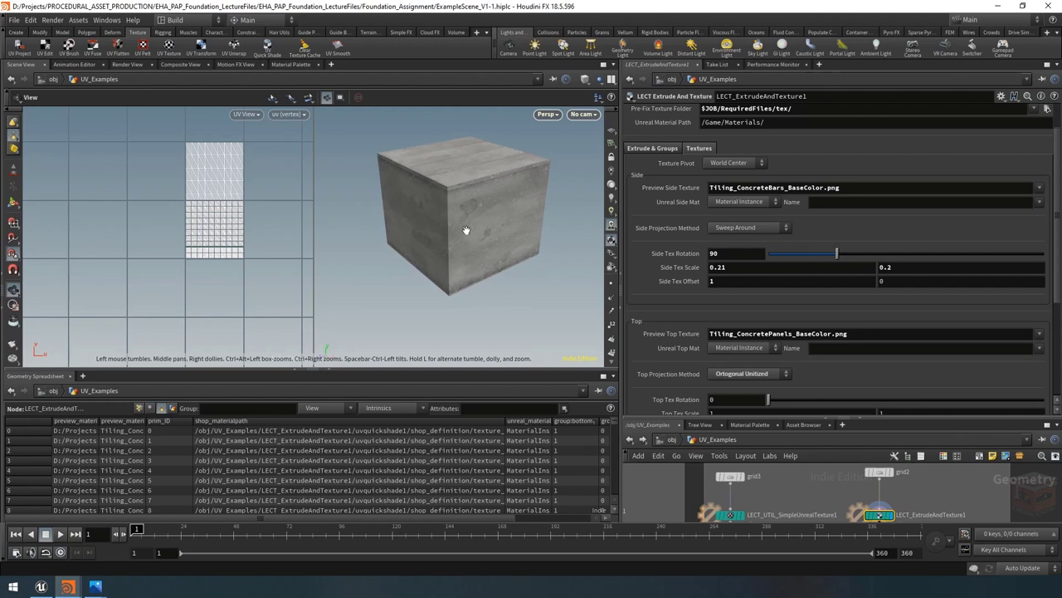
left_click(728, 228)
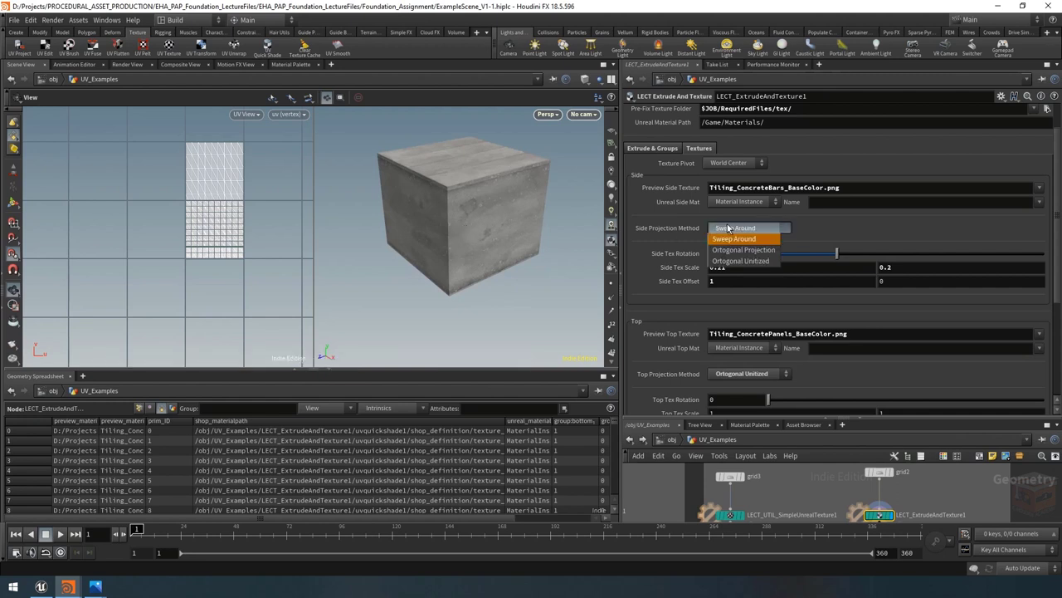
left_click(741, 263)
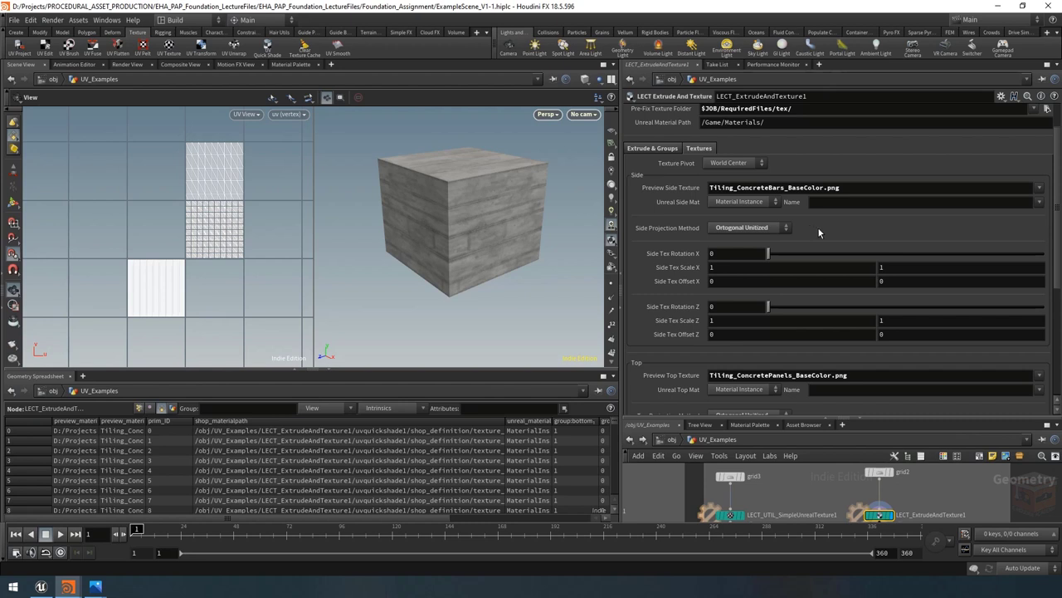
scroll(676, 249, "down", 6)
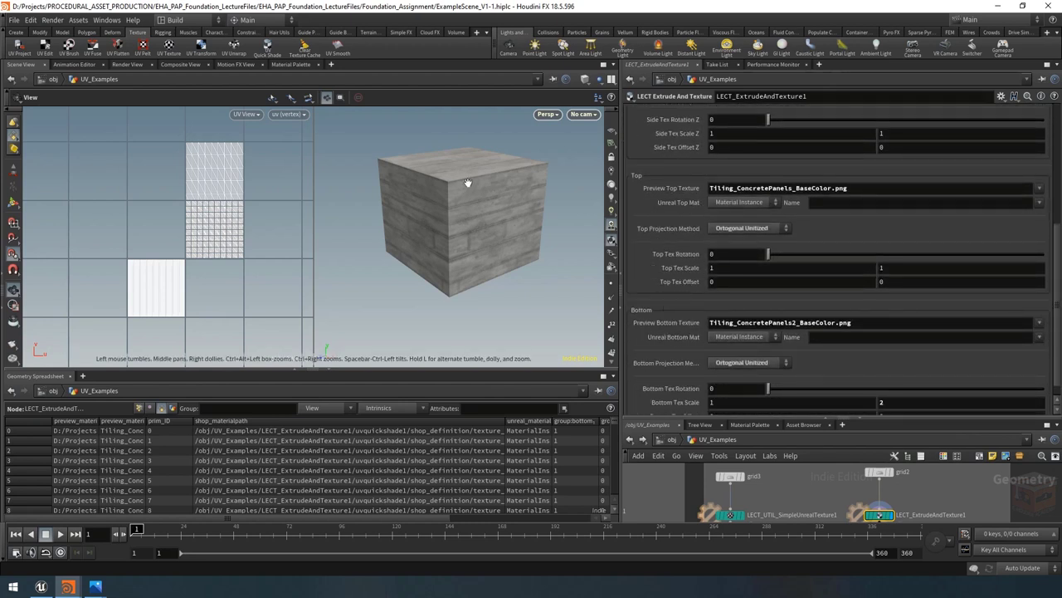
left_click_drag(467, 178, 470, 204)
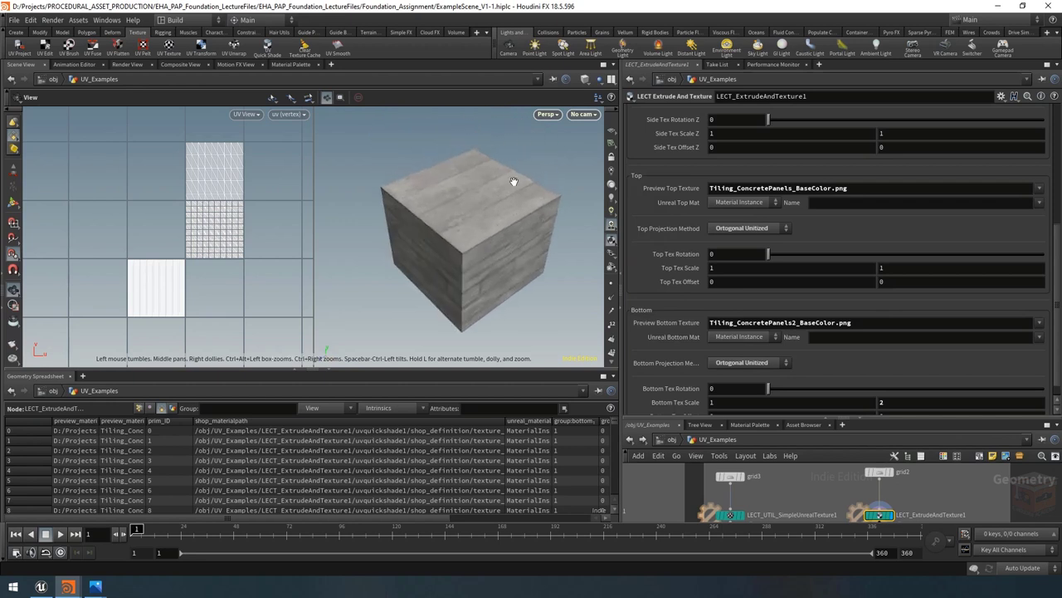
left_click(765, 229)
left_click(744, 239)
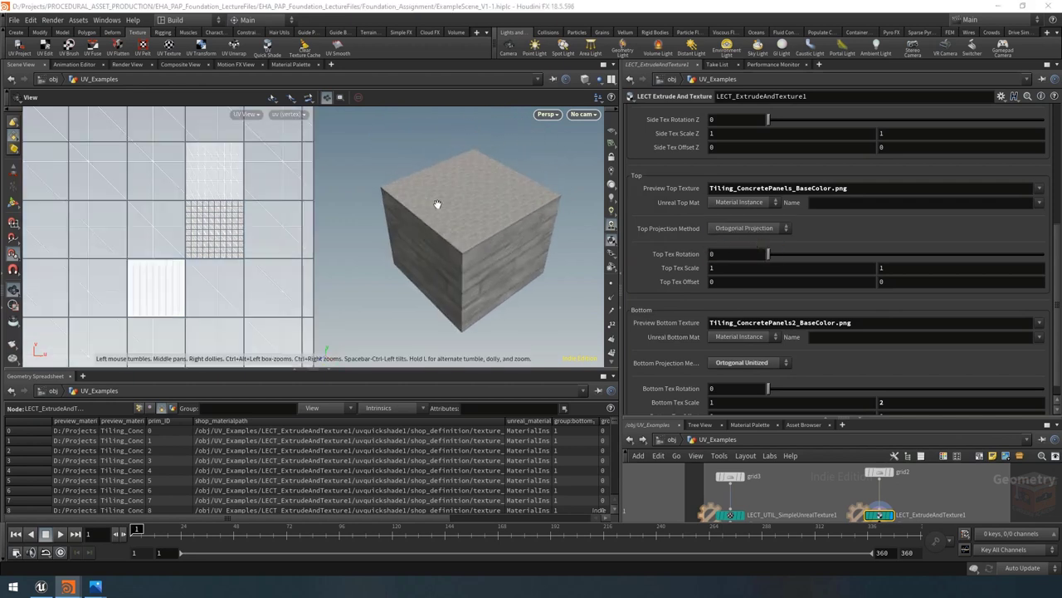
left_click_drag(438, 204, 488, 188)
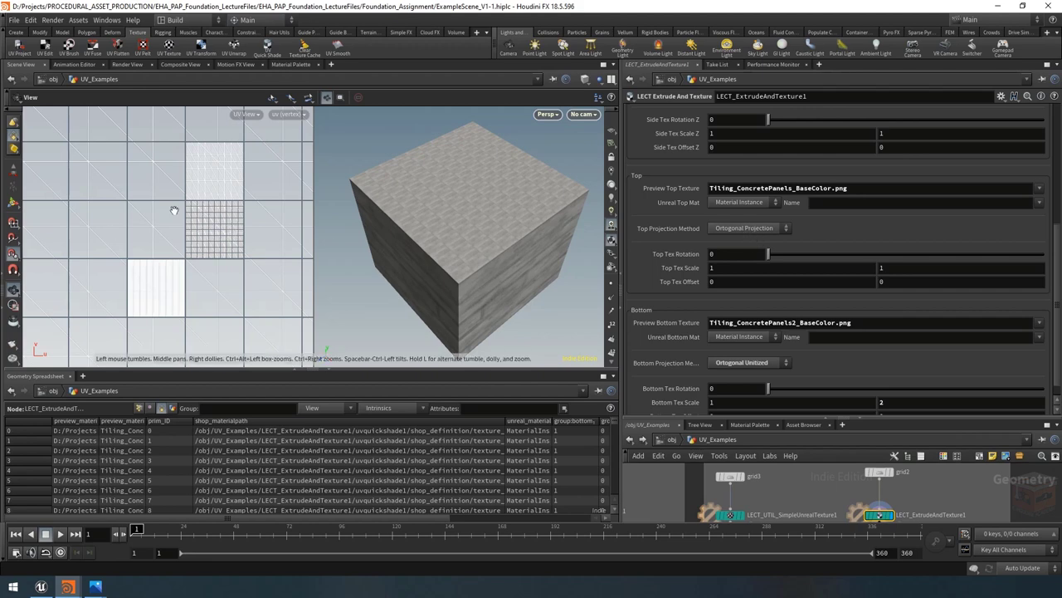
scroll(190, 224, "down", 5)
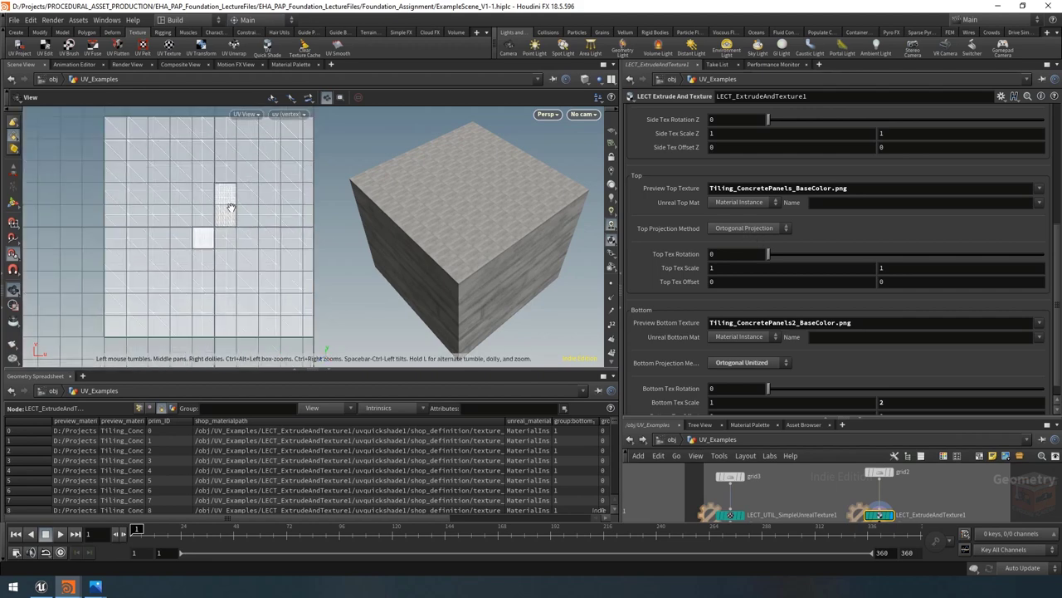
left_click(757, 233)
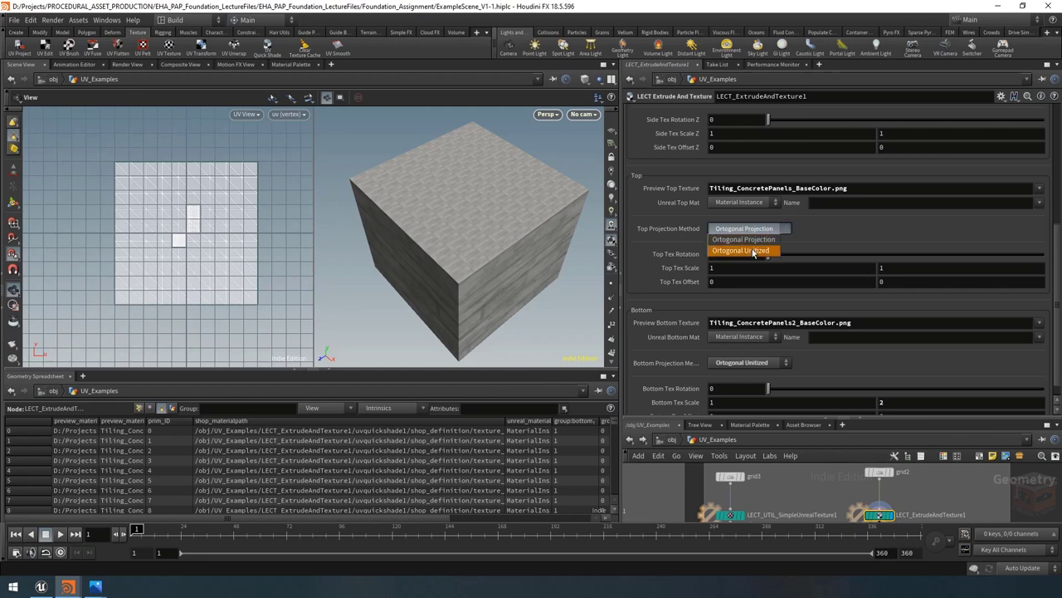
left_click(743, 227)
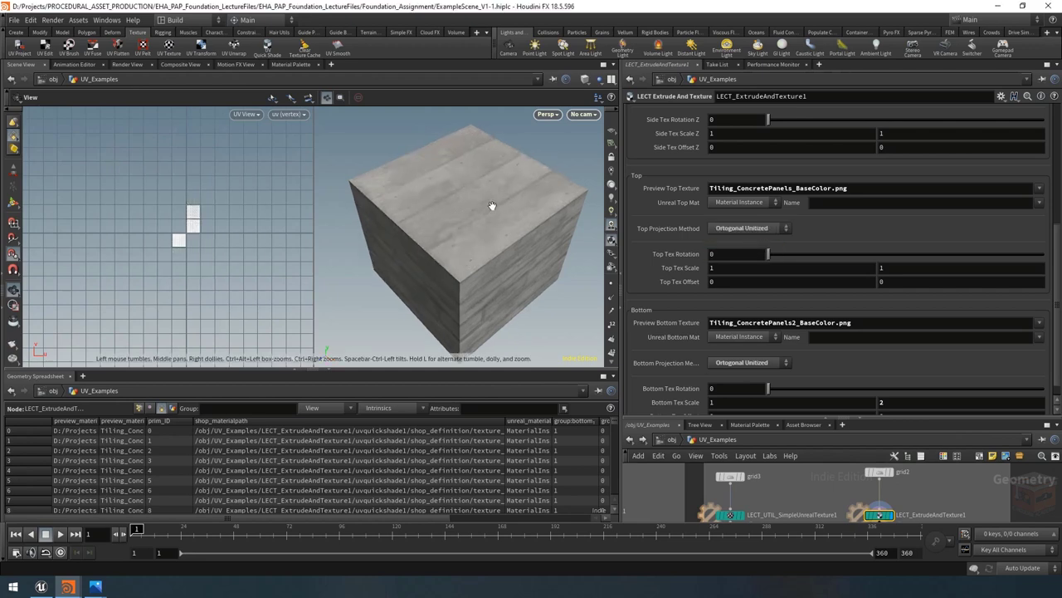
scroll(672, 250, "down", 1)
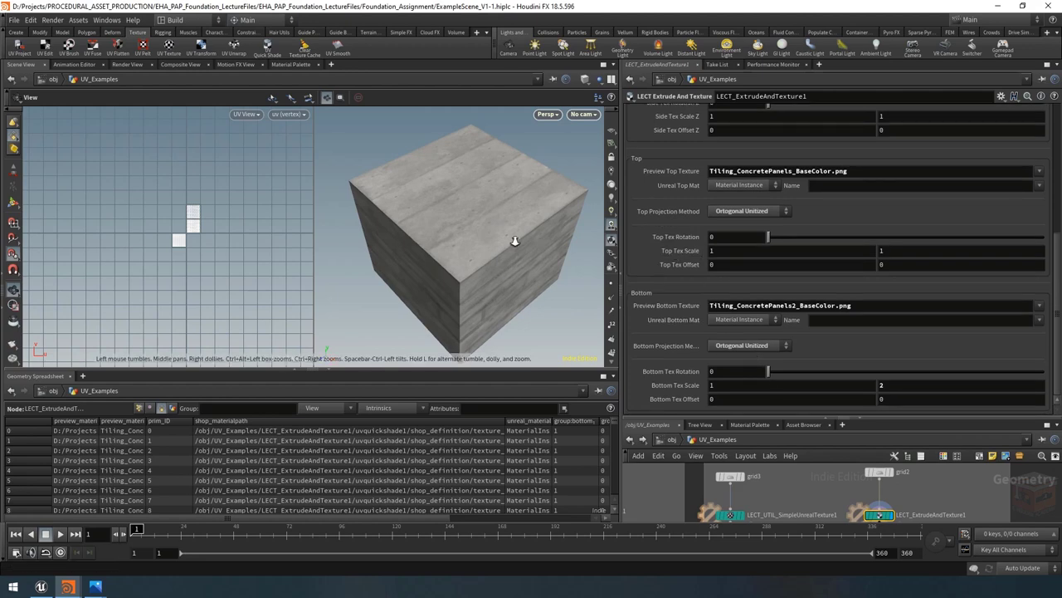
left_click_drag(508, 237, 512, 268)
scroll(655, 296, "up", 15)
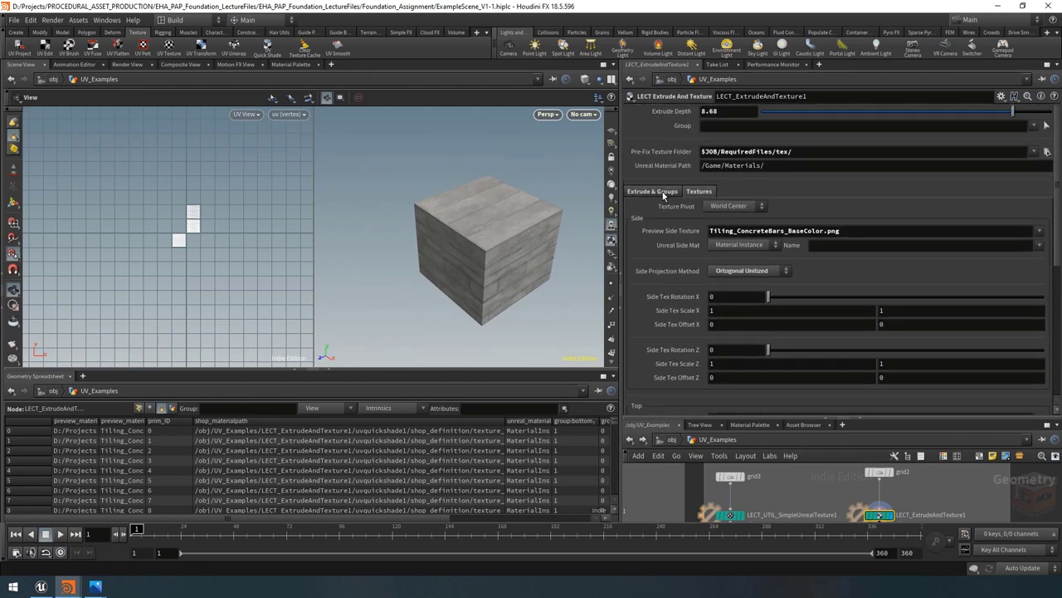
In Extrude & Groups, toggle Output Bottom off and back on while viewing the underside
left_click(662, 194)
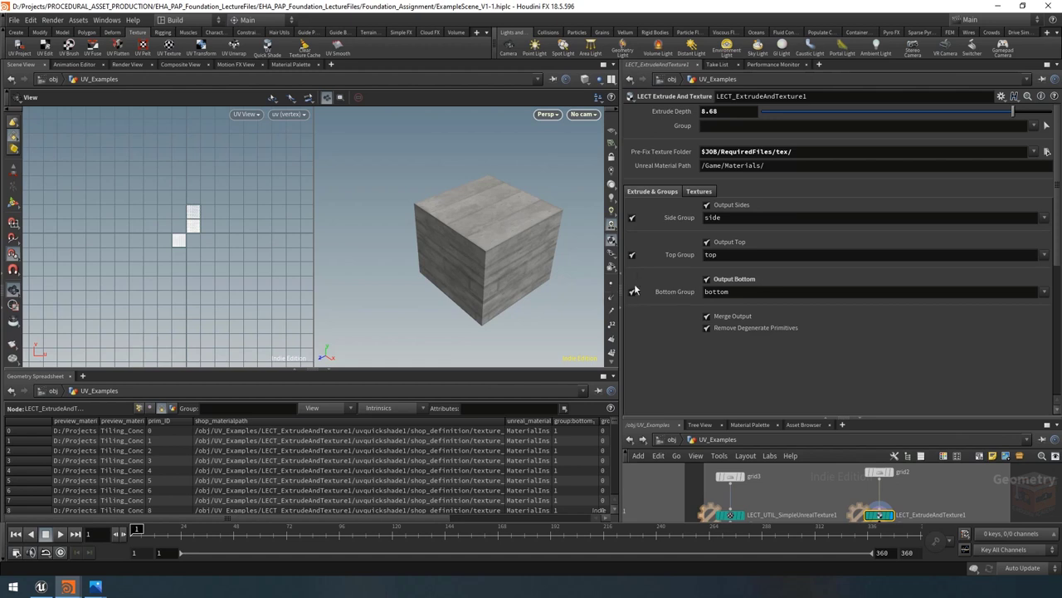
left_click_drag(473, 277, 445, 254)
left_click_drag(498, 296, 485, 249)
left_click(707, 280)
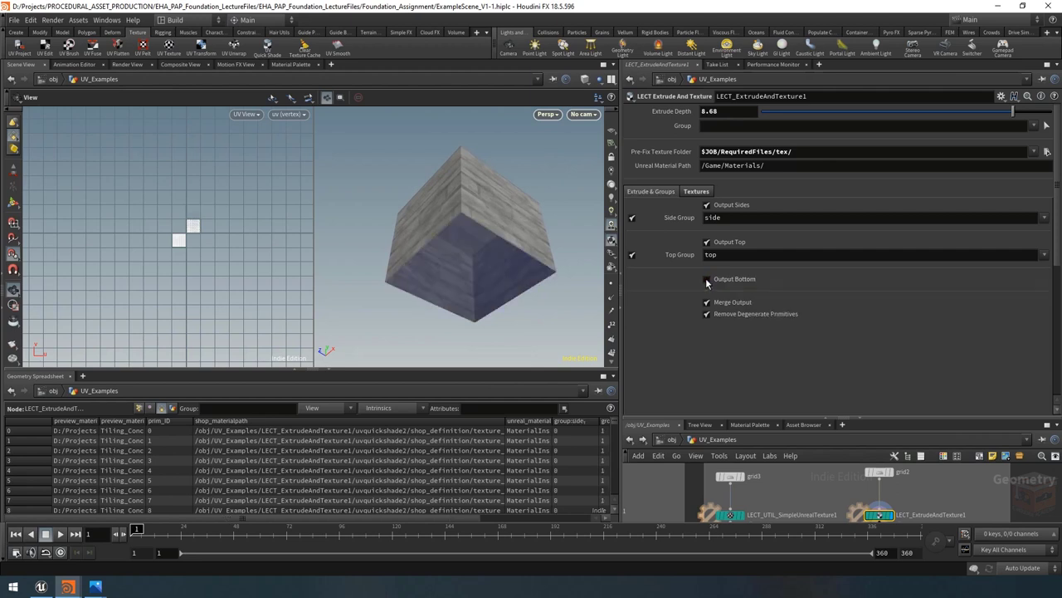
left_click(707, 279)
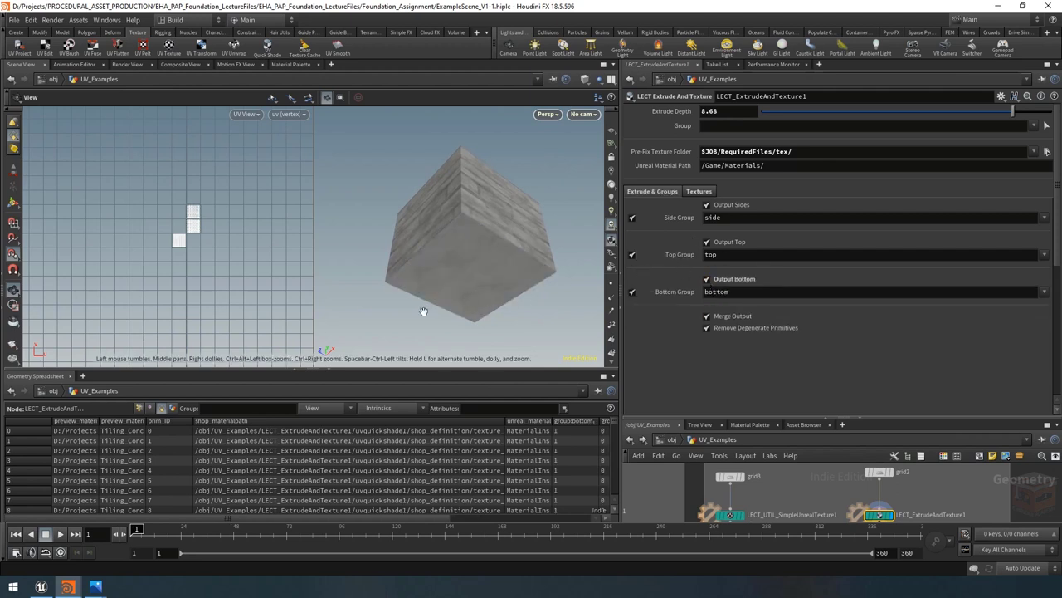
Colour the cube by its groups: Xdir, Zdir, bottom, side and top
scroll(611, 345, "down", 2)
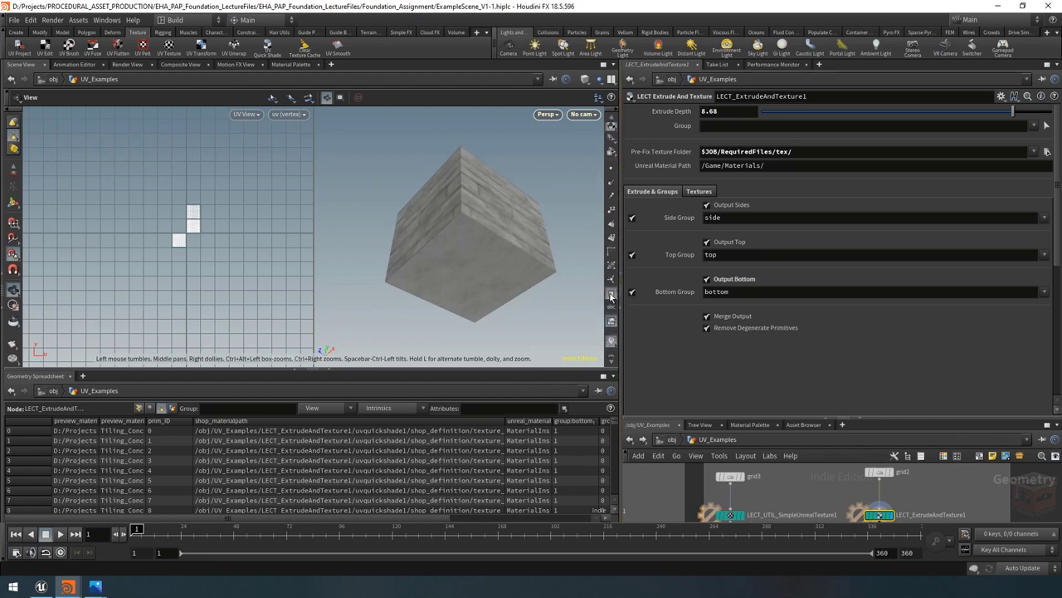
left_click(612, 296)
left_click_drag(443, 261, 420, 183)
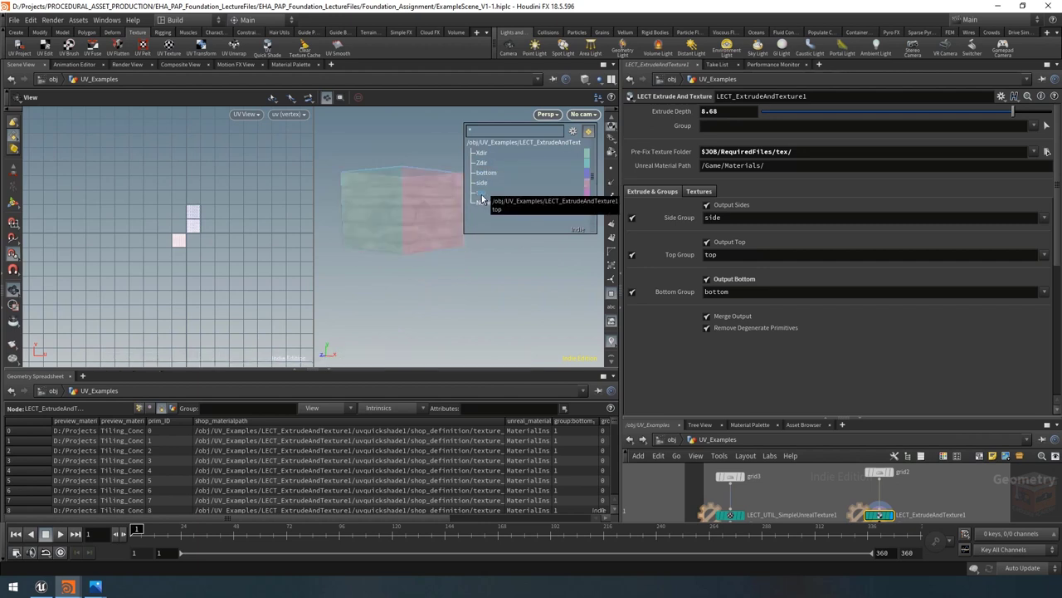
Return to the Textures tab and set Side Projection Method back to Sweep Around
left_click_drag(415, 193, 418, 207)
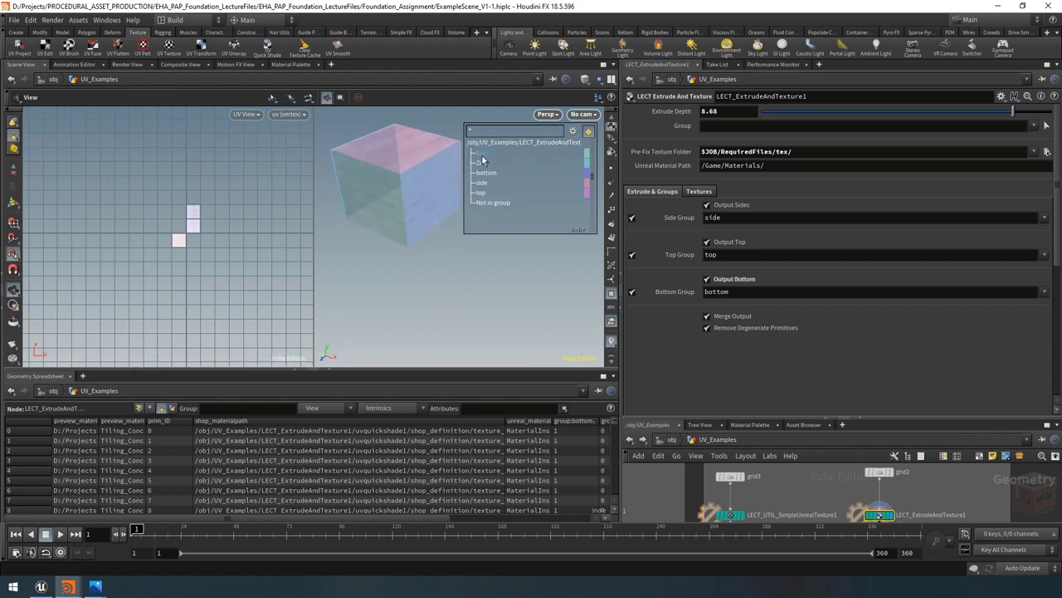
left_click(698, 191)
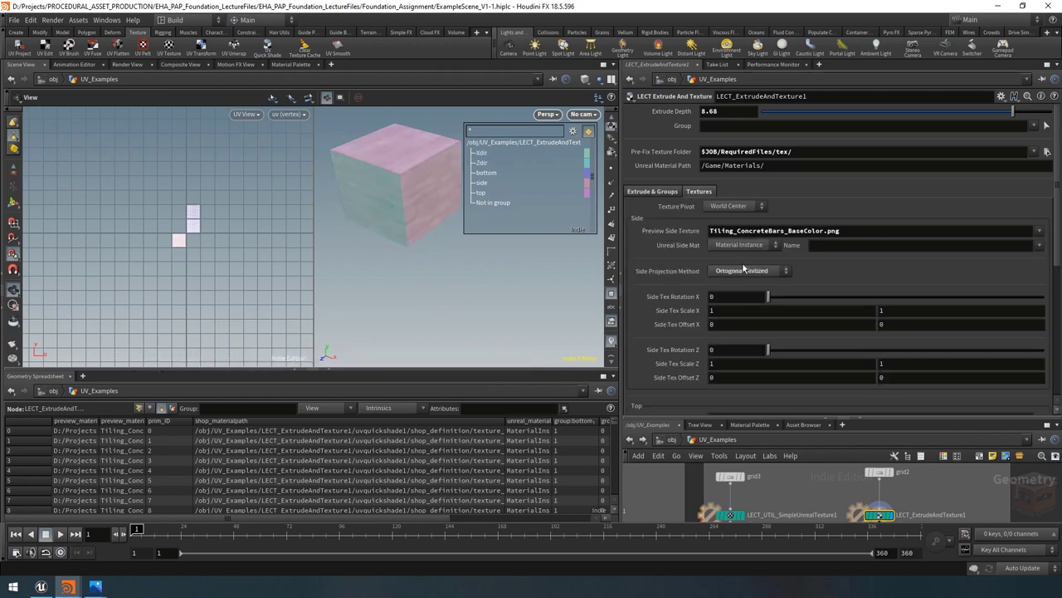
left_click(751, 270)
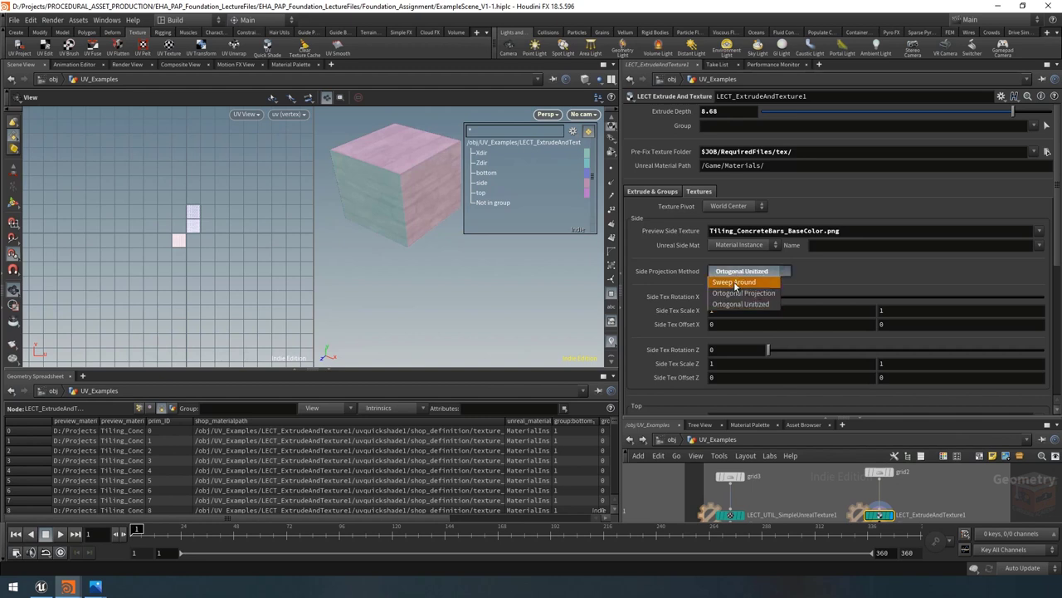
left_click(734, 283)
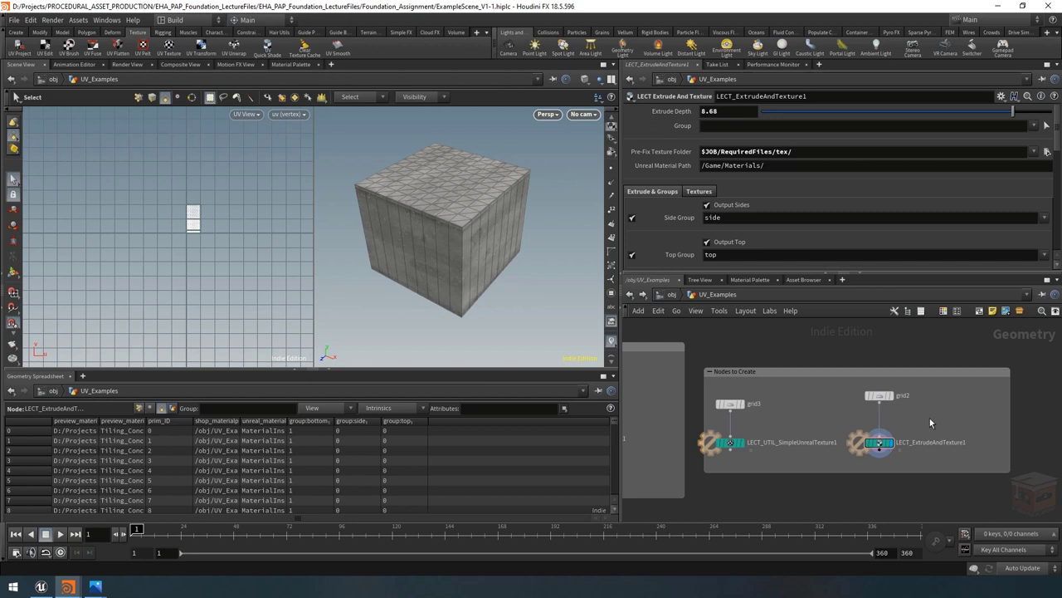
Set LECT_ExtrudeAndTexture1's Group to box-selected grid faces, producing textured columns
left_click(880, 443)
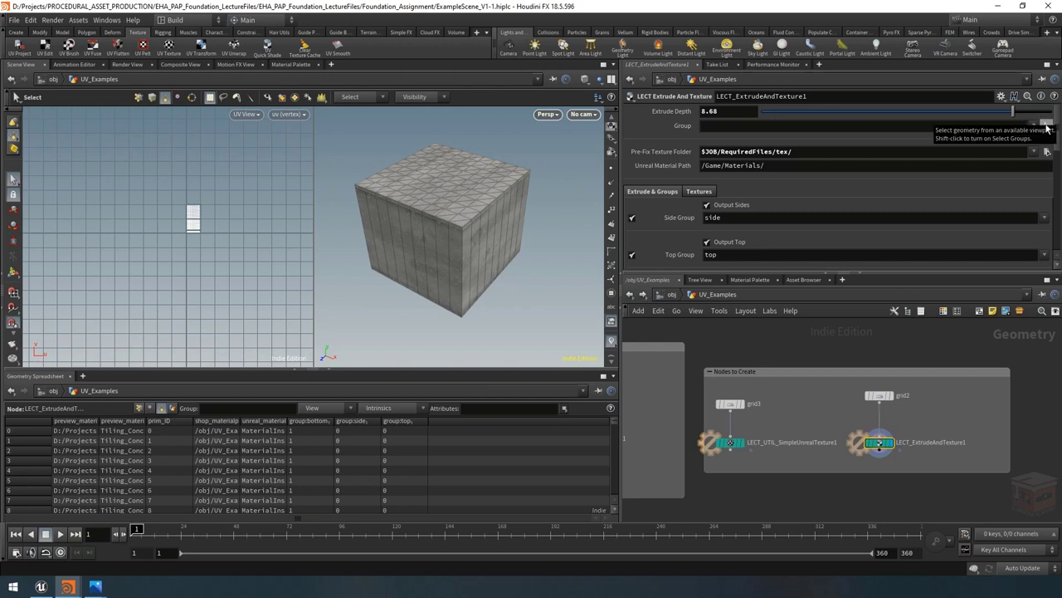
left_click(1046, 127)
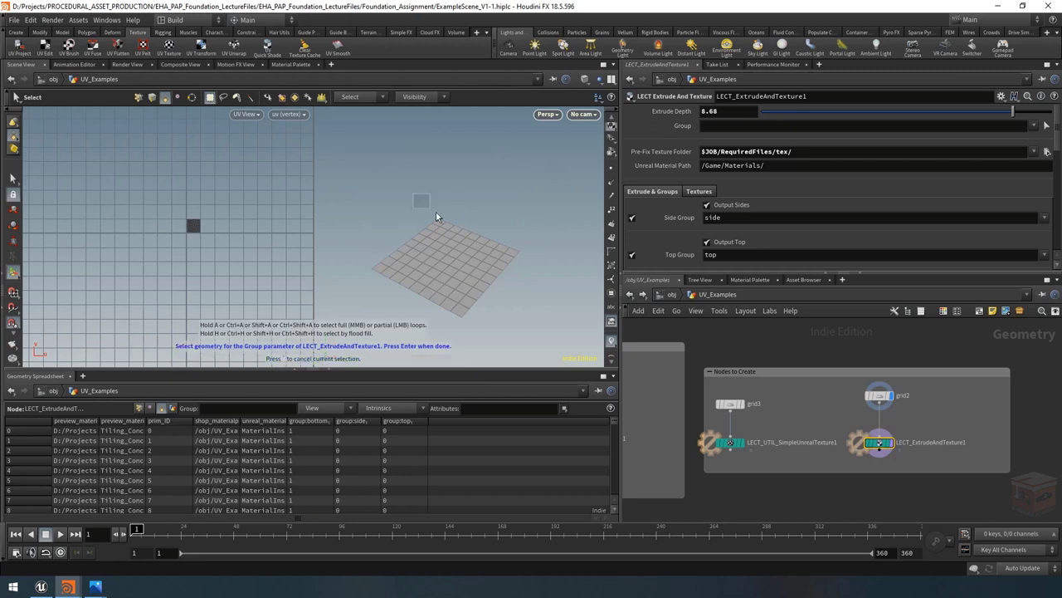
left_click_drag(414, 194, 515, 261)
right_click(515, 262)
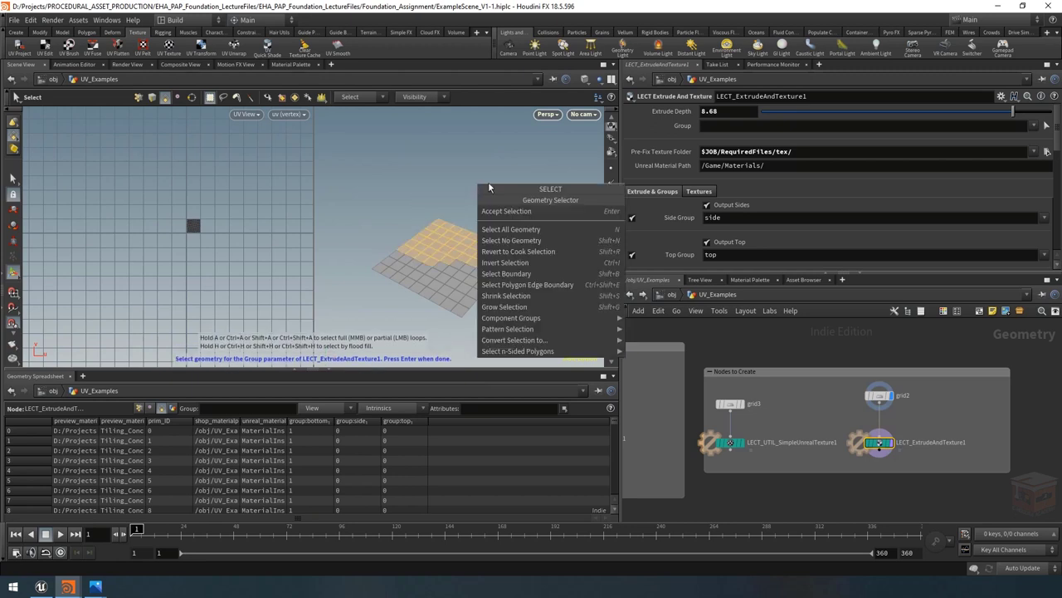
left_click(524, 213)
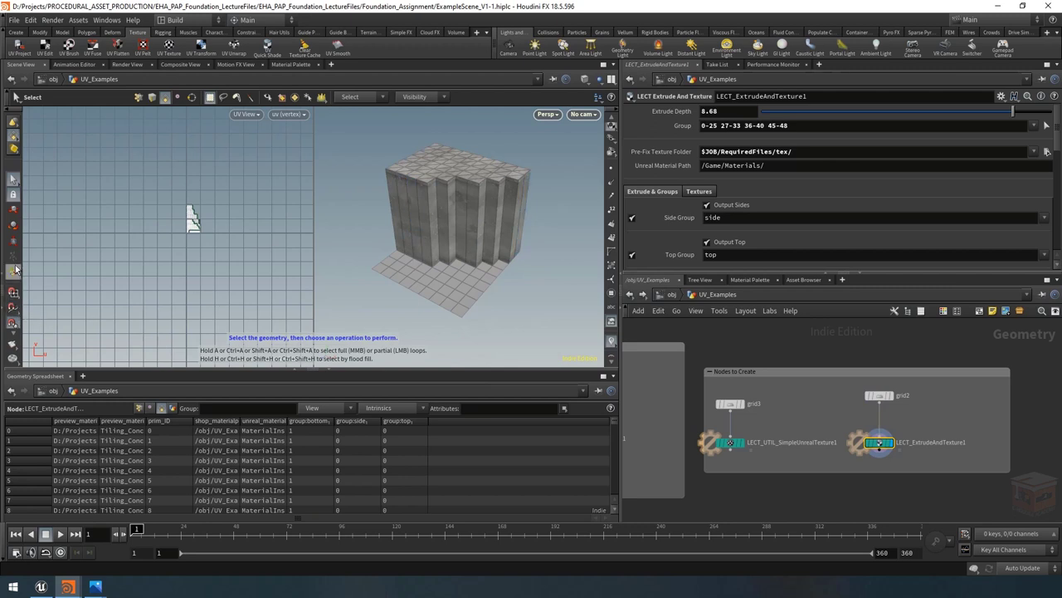
Orbit around the columns, then bring the Sweep UVs and Polyextrude UVs boxes into view
left_click_drag(411, 371, 389, 429)
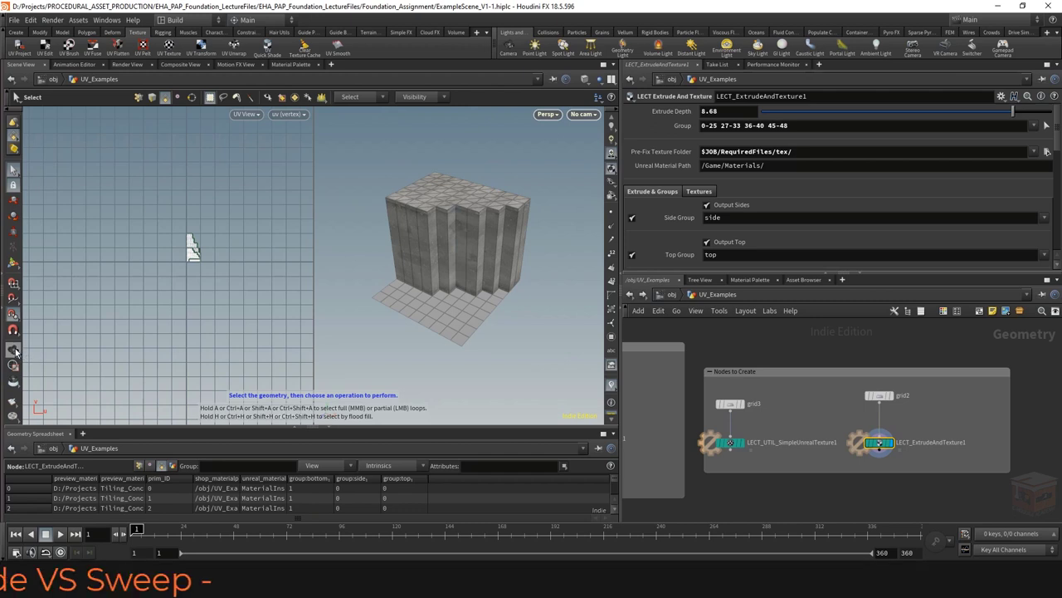
key("Escape")
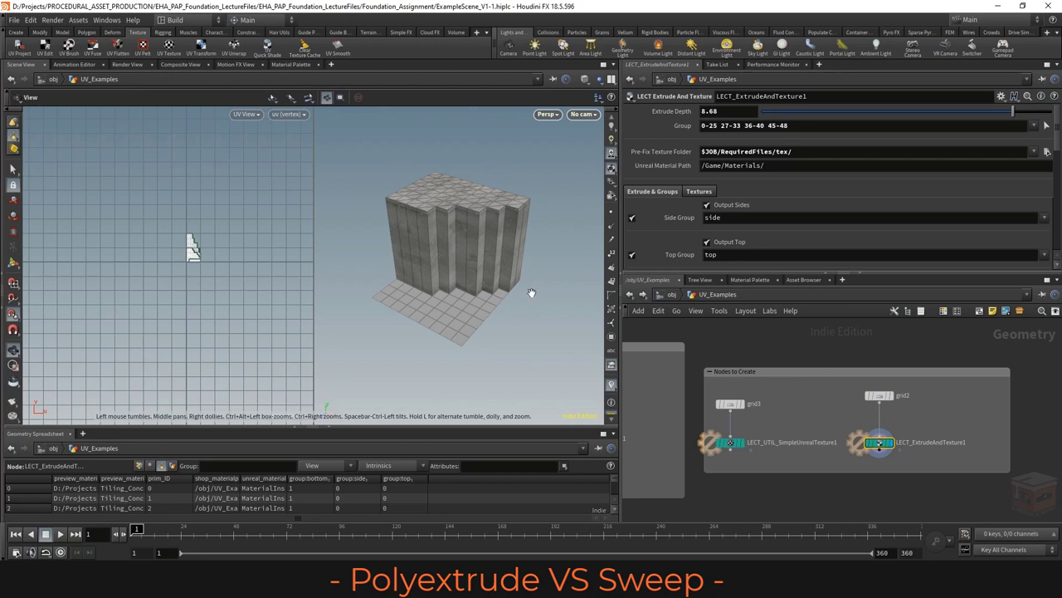
left_click_drag(531, 295, 535, 276)
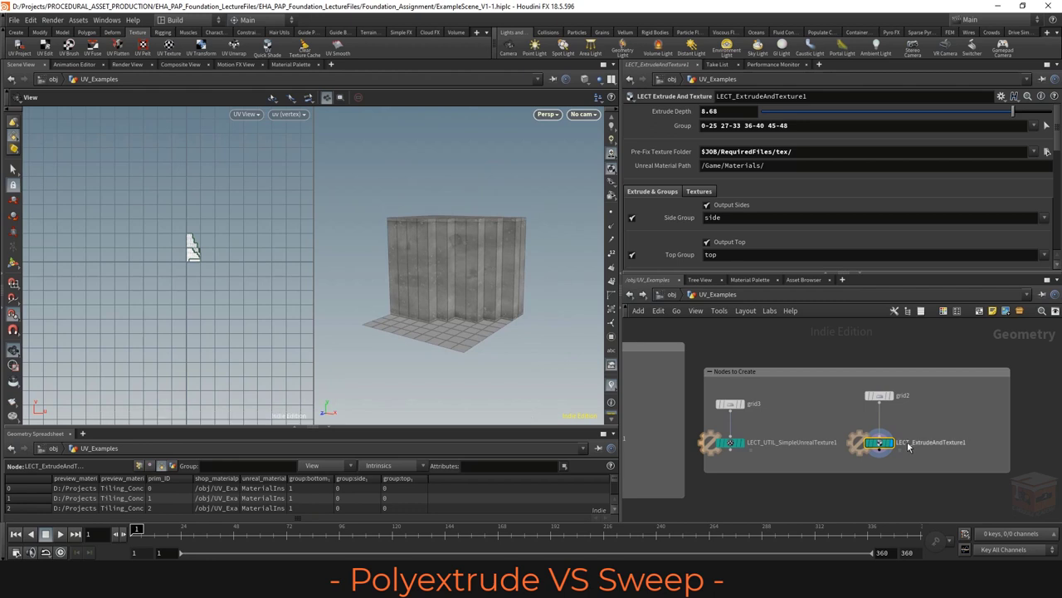
left_click_drag(501, 257, 508, 275)
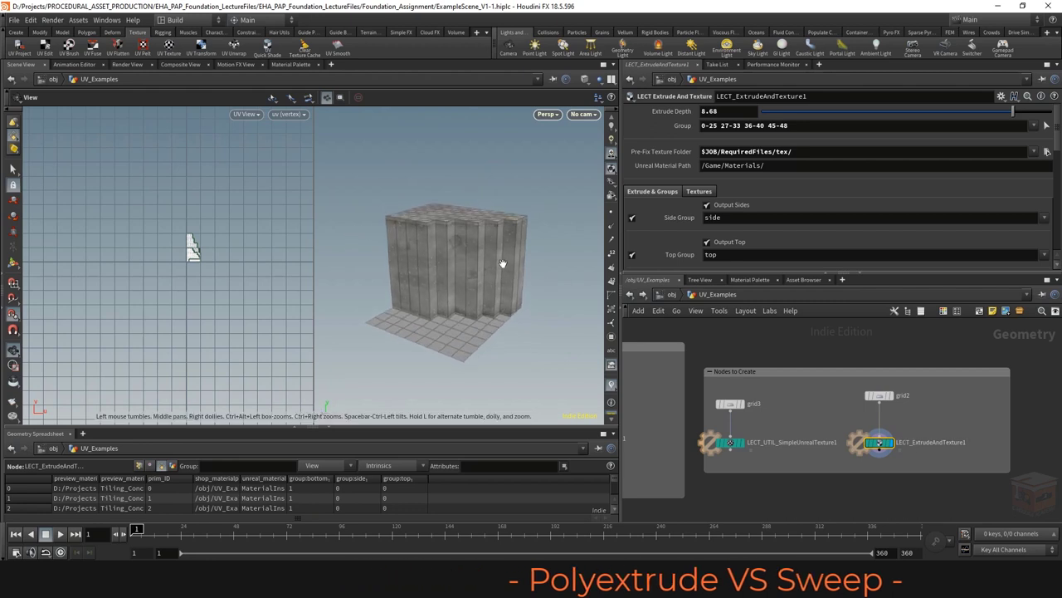
middle_click_drag(876, 362, 852, 448)
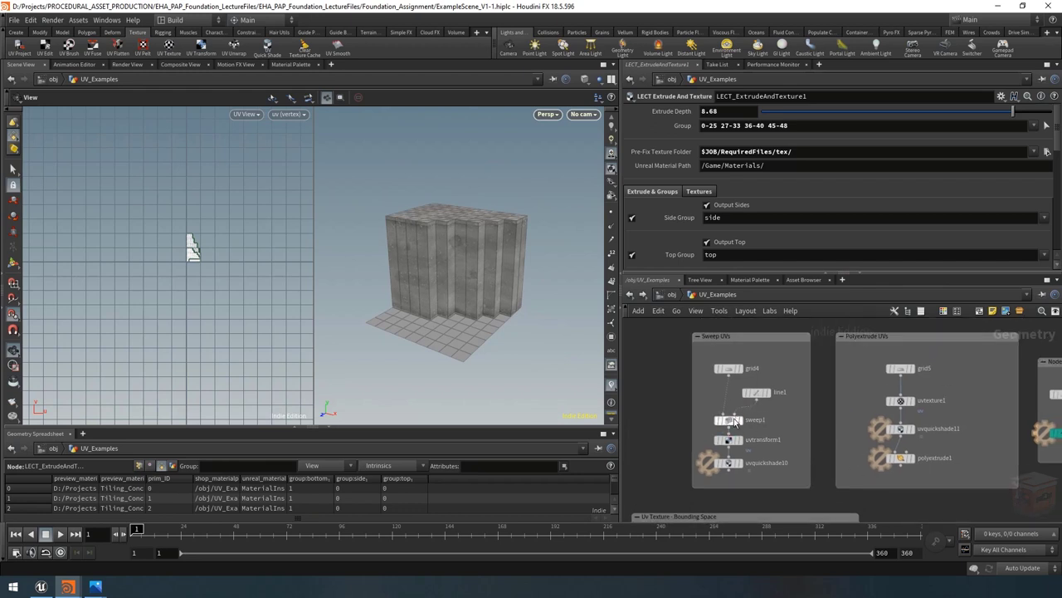
Display grid5, then uvquickshade11 to view the checkered plane
mouse_move(730, 426)
middle_click_drag(966, 426, 953, 430)
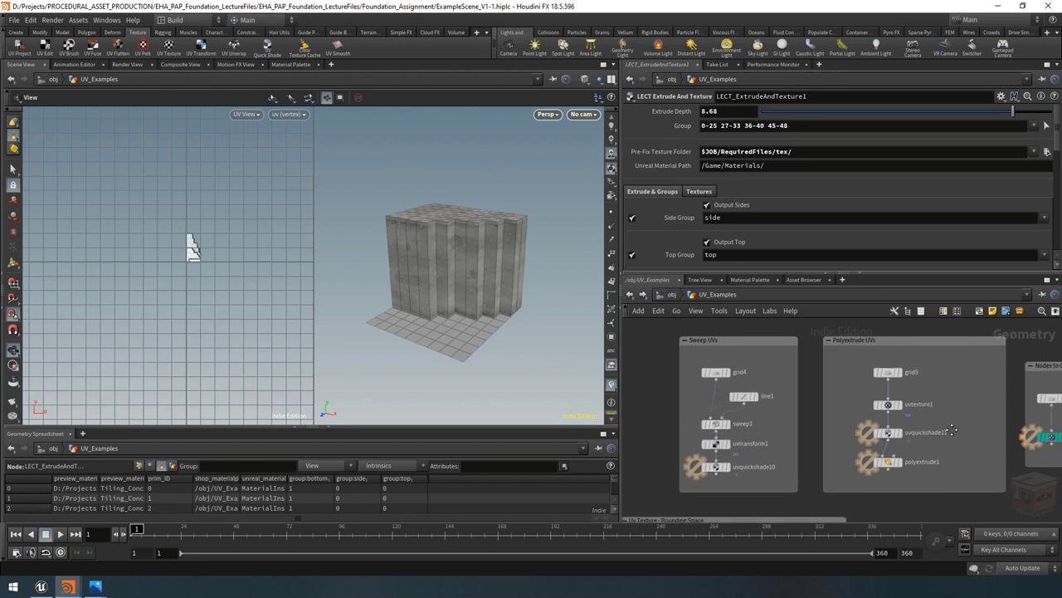
left_click(898, 373)
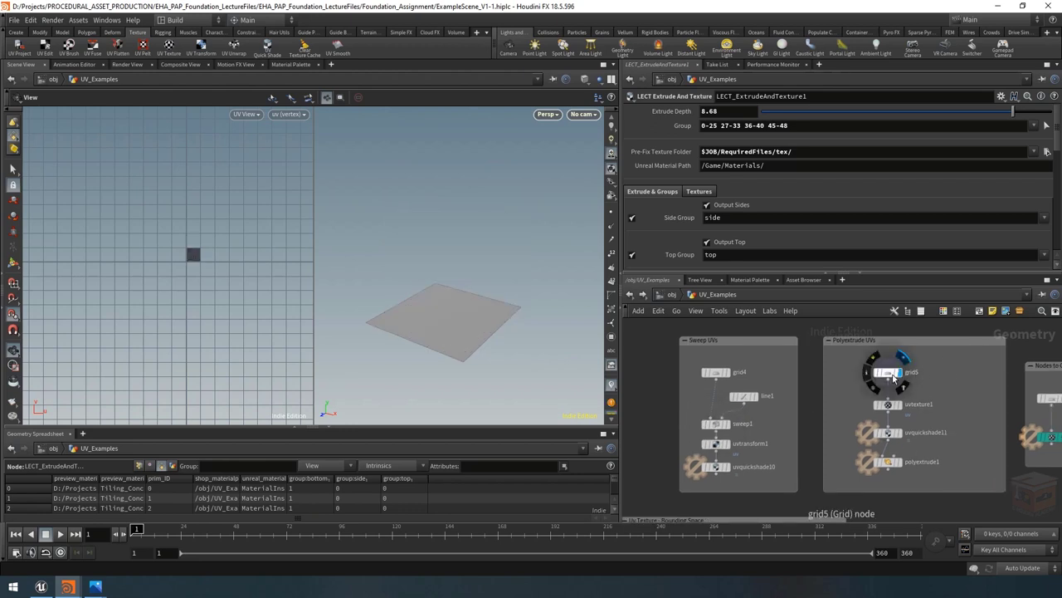
left_click(893, 375)
left_click_drag(505, 313, 482, 302)
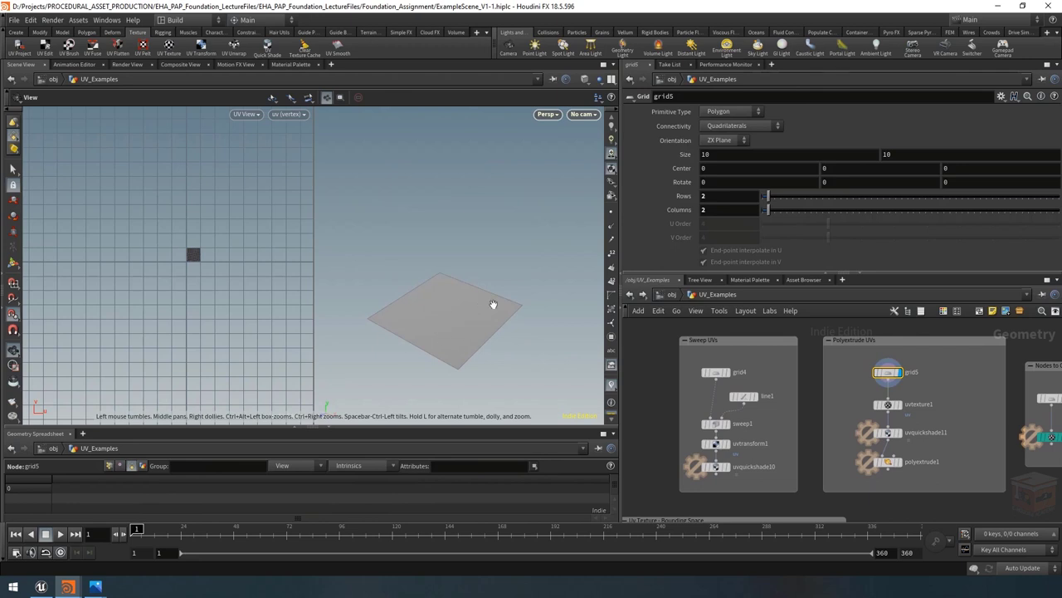
left_click(898, 438)
left_click(890, 434)
scroll(462, 315, "up", 5)
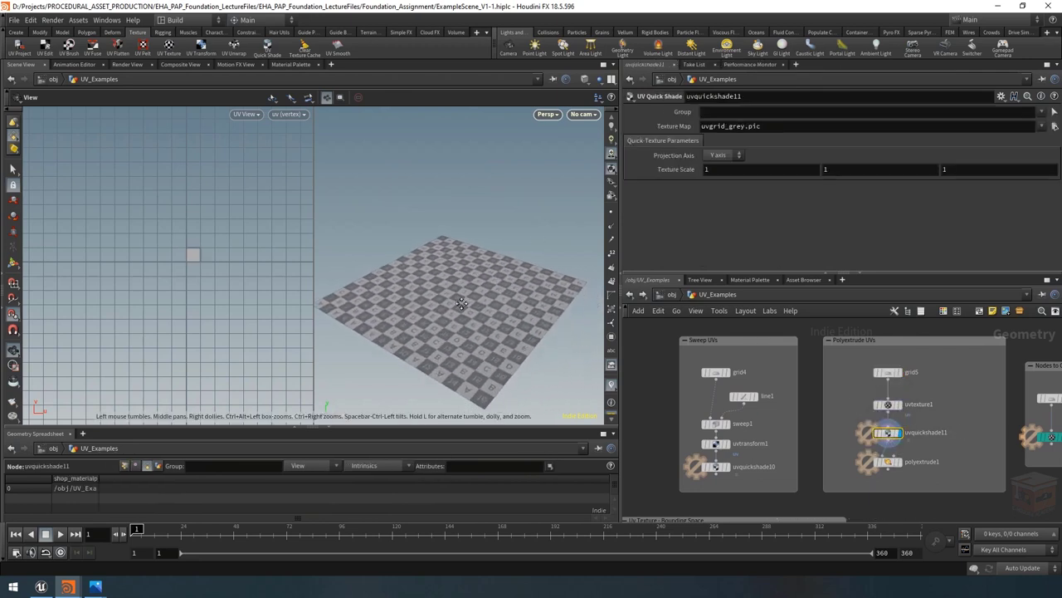
left_click_drag(462, 293, 468, 291)
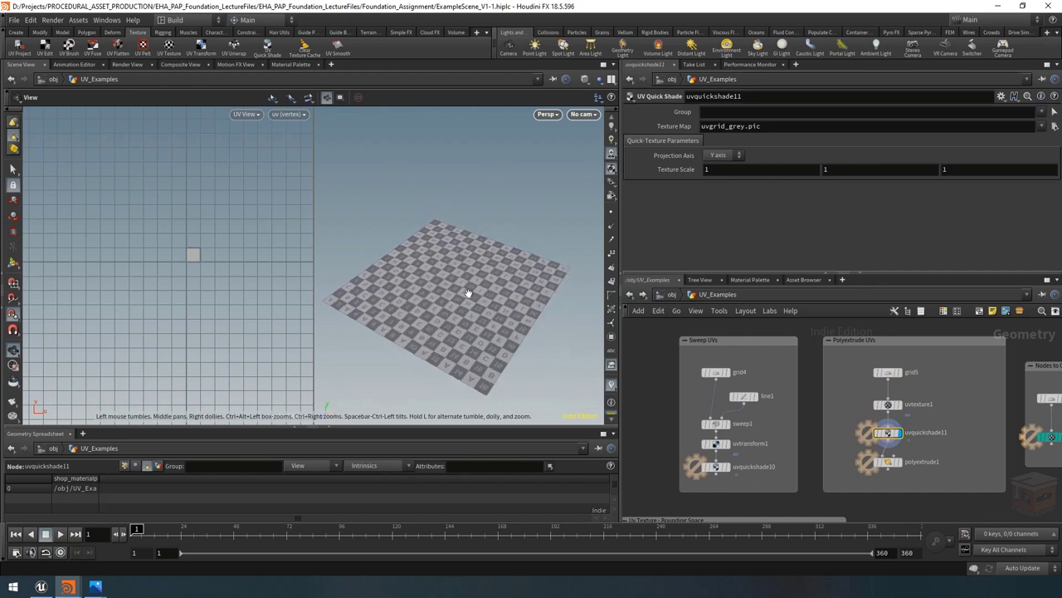
Display polyextrude1's extruded box and try a Distance change, then undo it
left_click(902, 470)
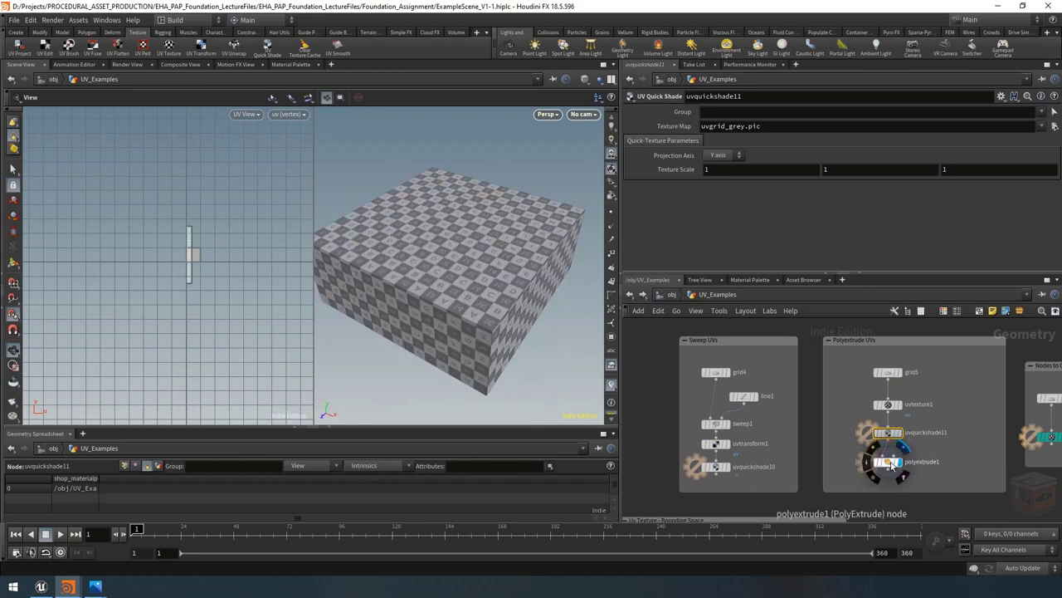
left_click(888, 461)
left_click_drag(477, 294, 462, 244)
scroll(462, 243, "down", 3)
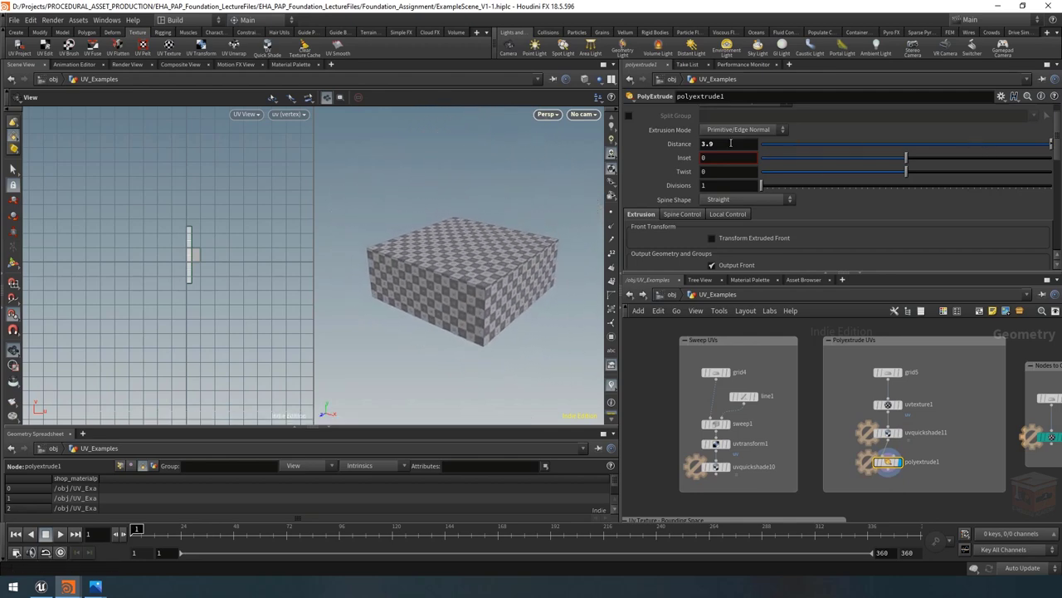
middle_click_drag(727, 144, 763, 153)
key("ctrl+z")
scroll(817, 251, "down", 8)
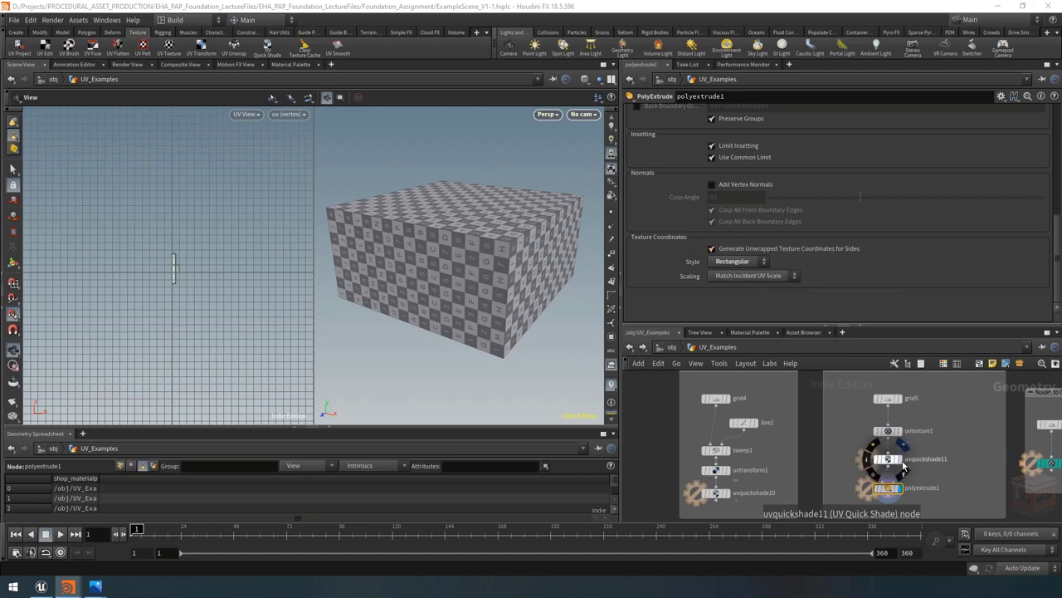
Show vertex uv values and toggle Generate Unwrapped Texture Coordinates for Sides off and on
left_click_drag(396, 427, 395, 396)
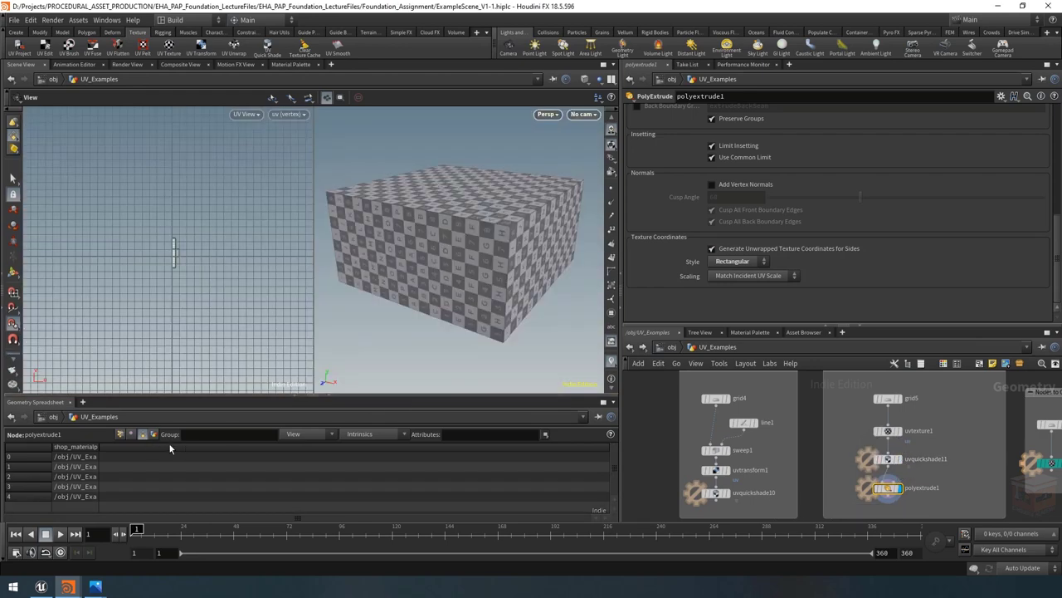
left_click(131, 434)
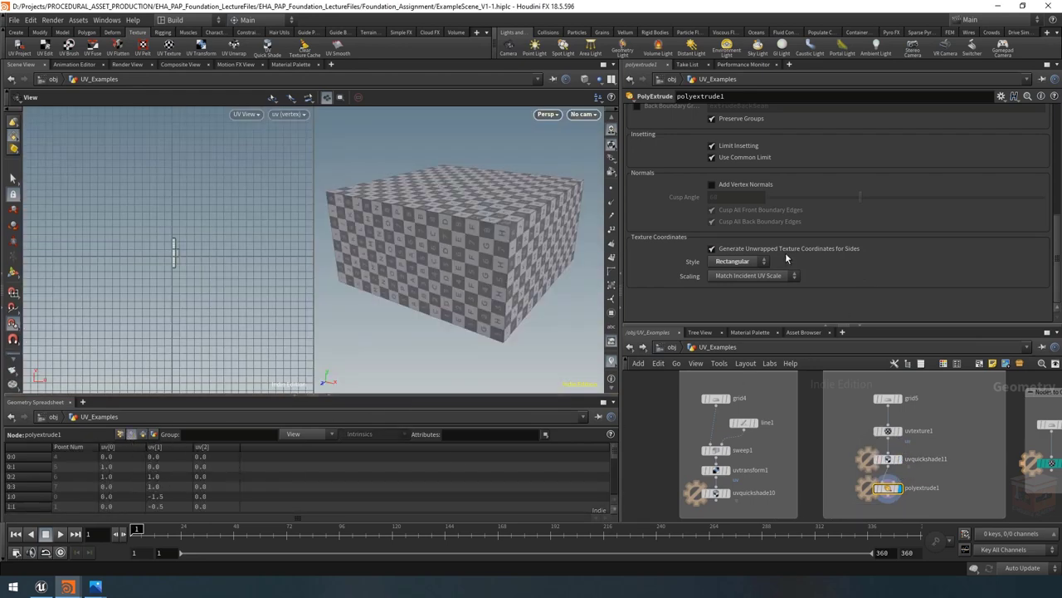
left_click(738, 246)
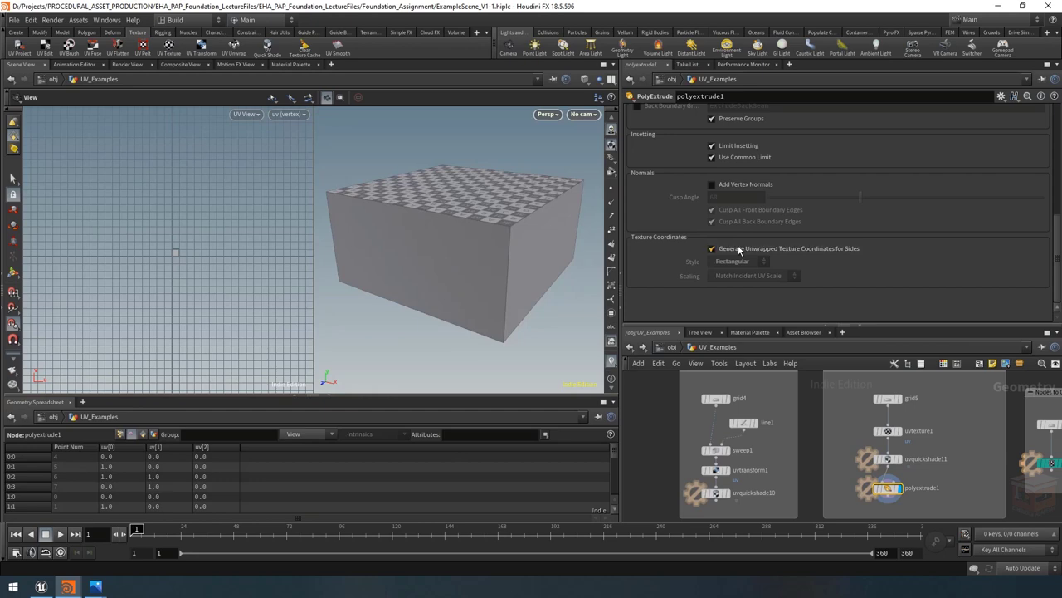
left_click(738, 247)
mouse_move(433, 261)
left_mouse_down()
mouse_move(459, 261)
mouse_move(440, 255)
left_mouse_up()
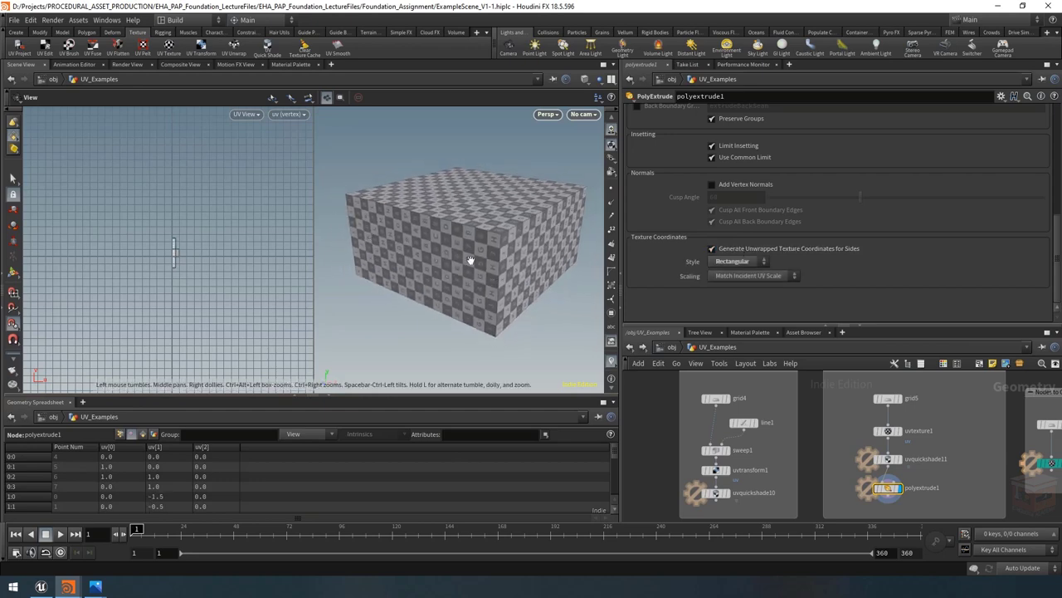
left_click_drag(404, 254, 478, 254)
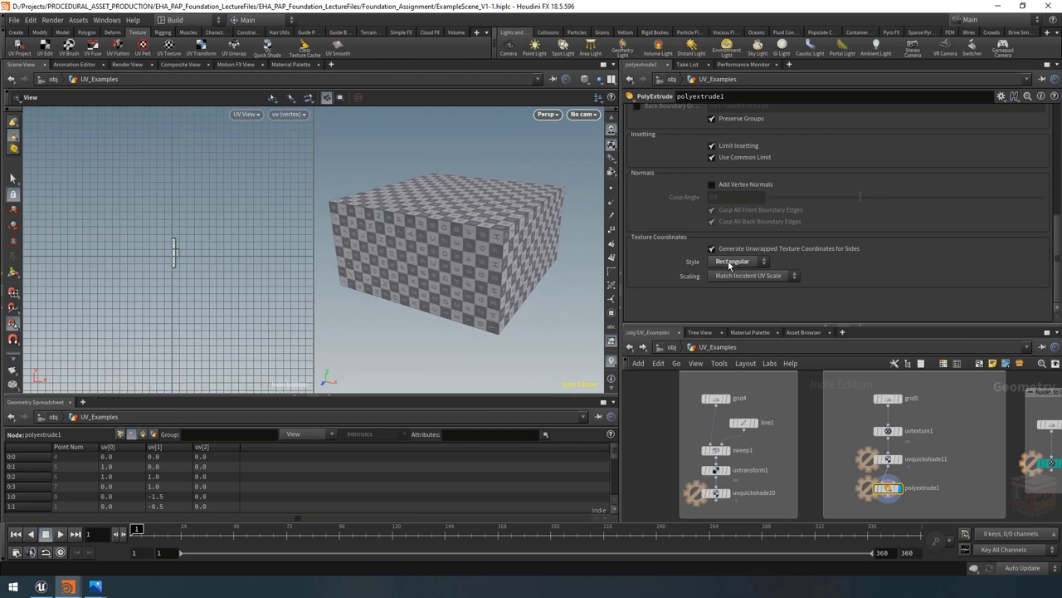
left_click_drag(504, 206, 493, 208)
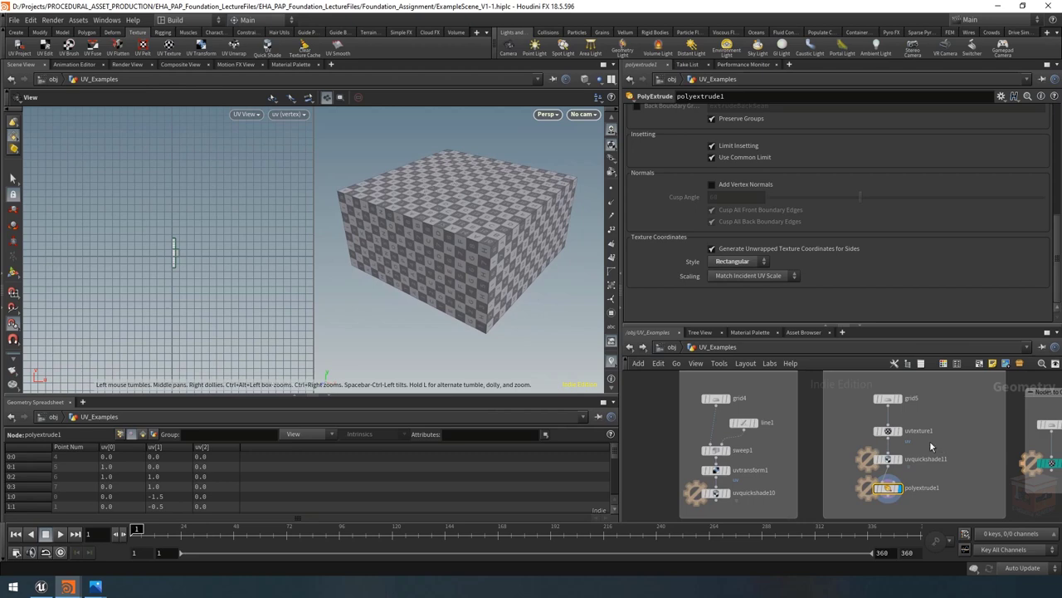
Raise uvtexture1's Scale to 2.1 for a denser checker across the extruded box
left_click(887, 431)
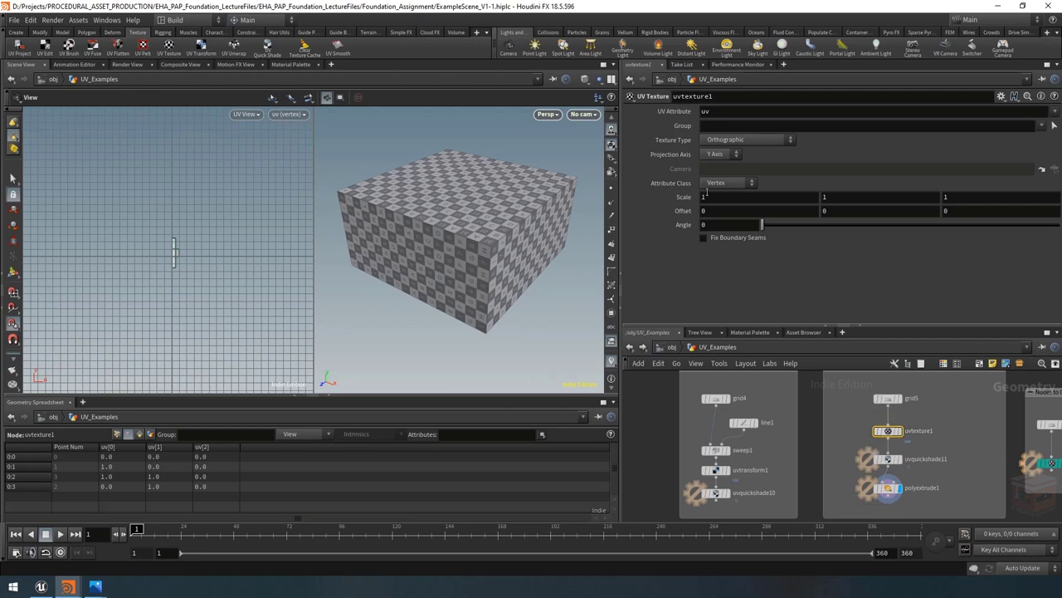
middle_click_drag(681, 196, 751, 199)
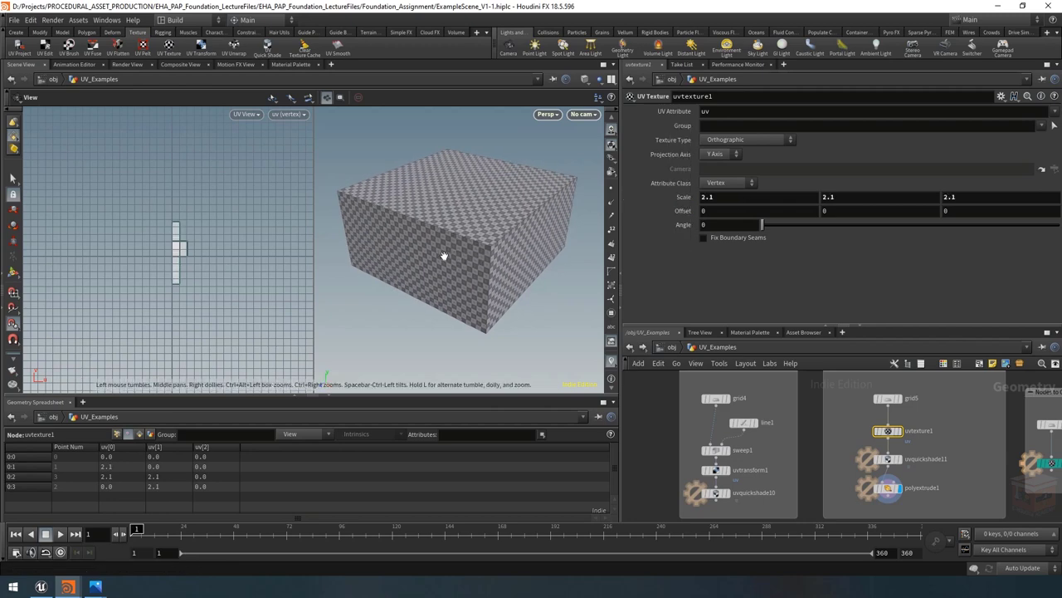
scroll(181, 256, "up", 4)
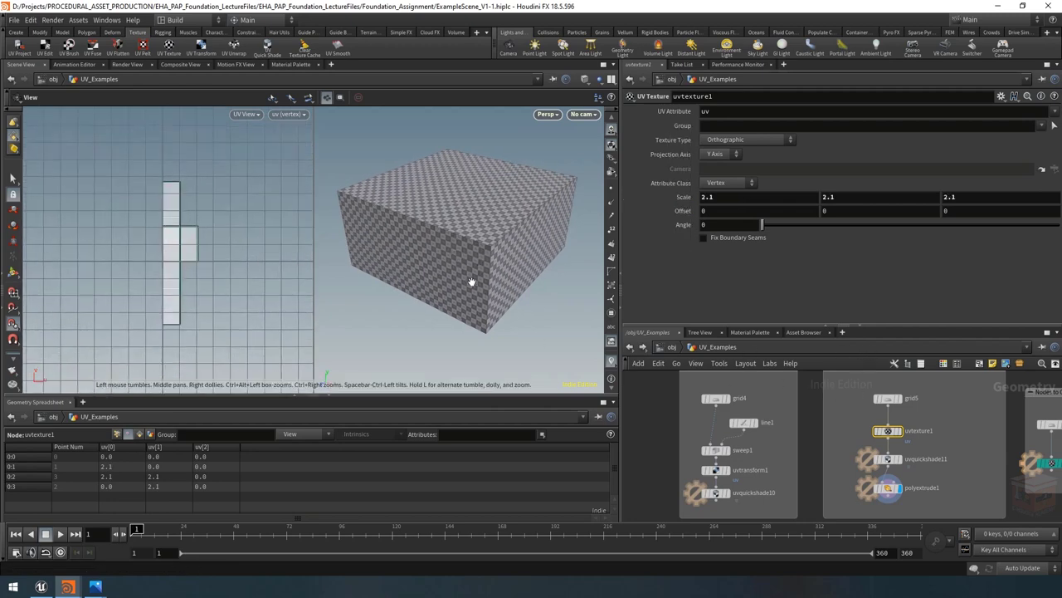
mouse_move(462, 268)
left_mouse_down()
mouse_move(467, 257)
mouse_move(460, 264)
left_mouse_up()
middle_click_drag(923, 416, 943, 428)
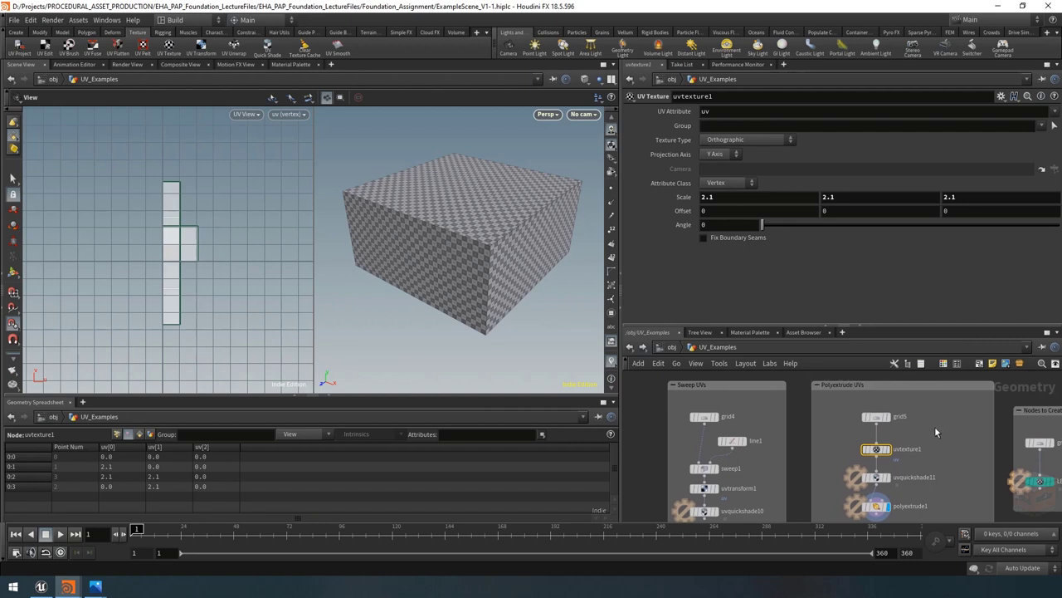
Pan to the Sweep UVs branch and display grid4, then sweep1
scroll(931, 424, "down", 3)
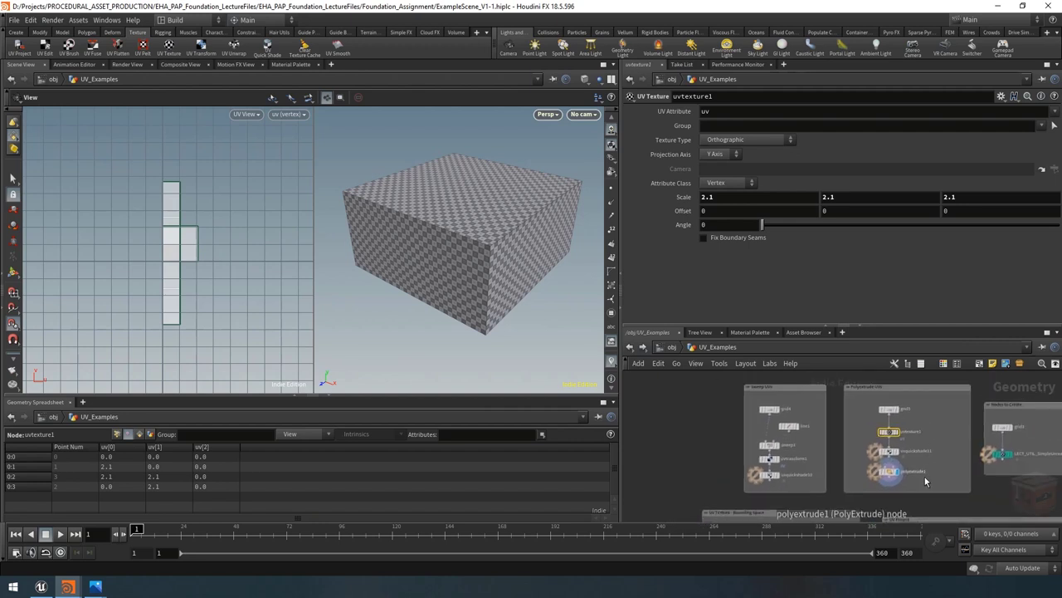
scroll(926, 481, "up", 2)
left_click(873, 479)
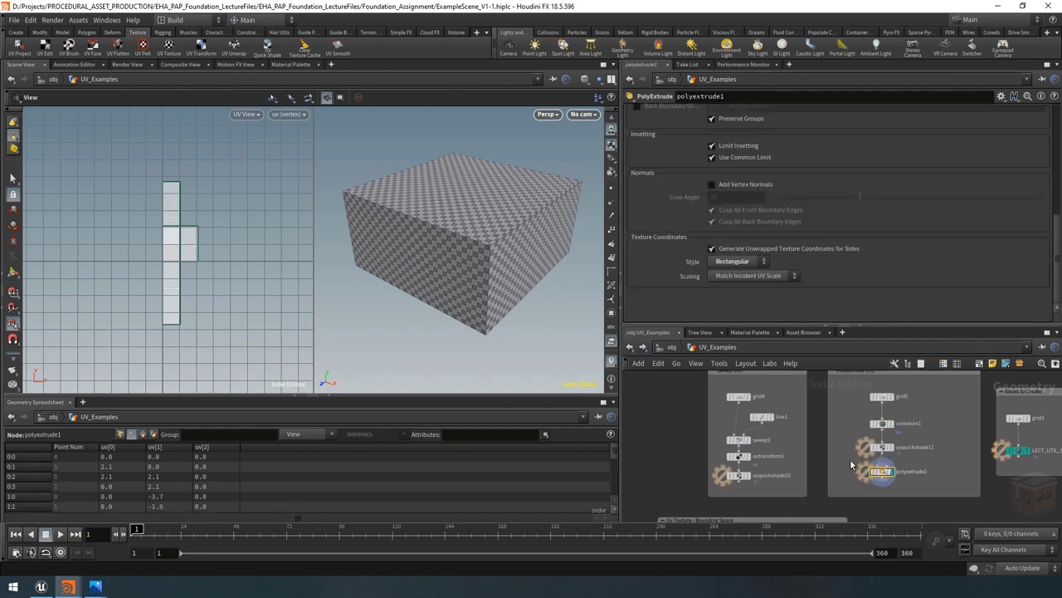
middle_click_drag(850, 466, 908, 463)
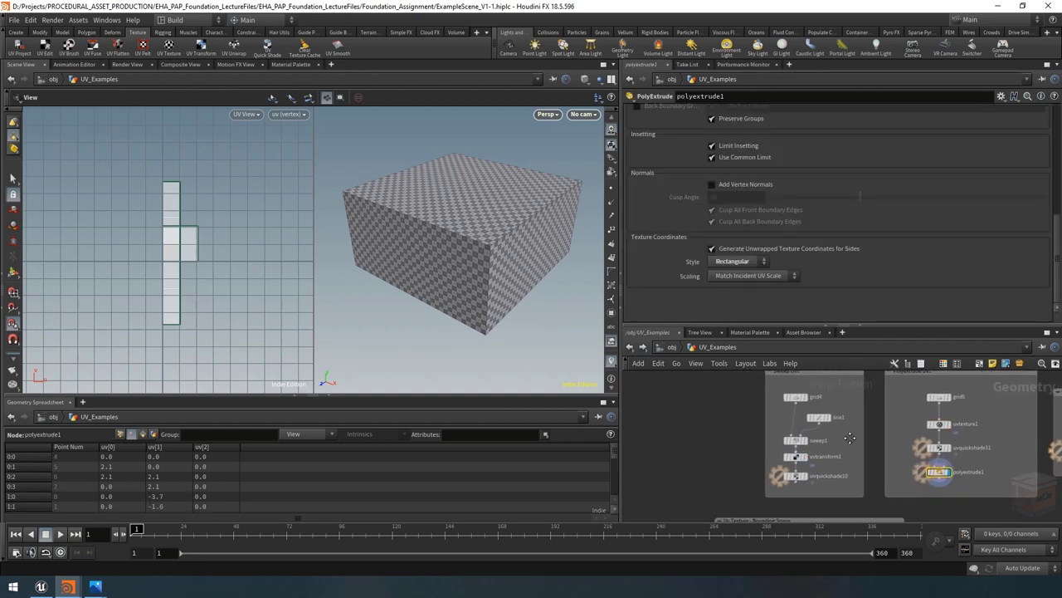
middle_click_drag(850, 438, 863, 440)
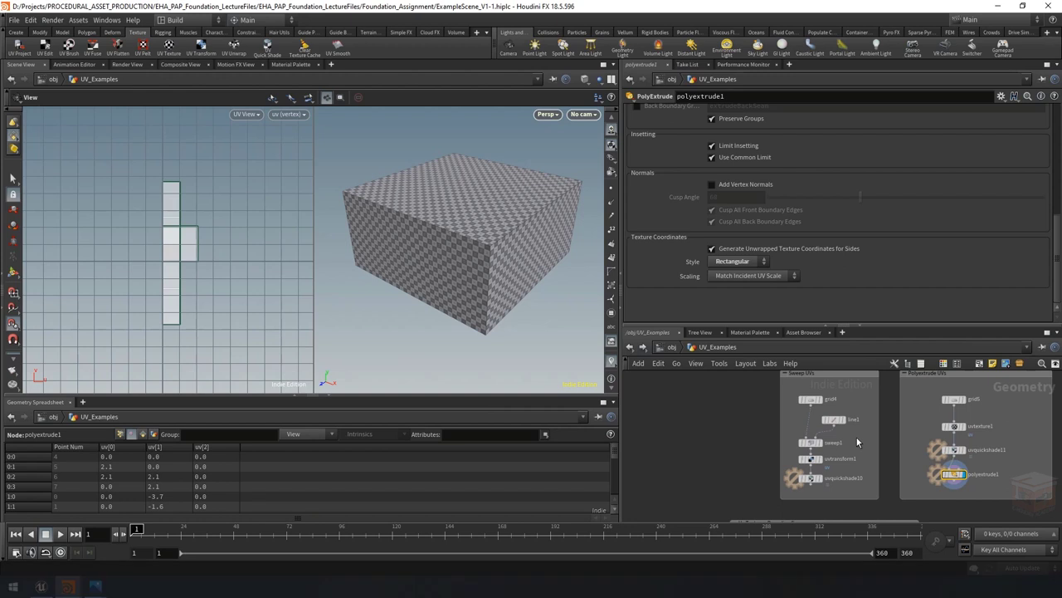
left_click(824, 404)
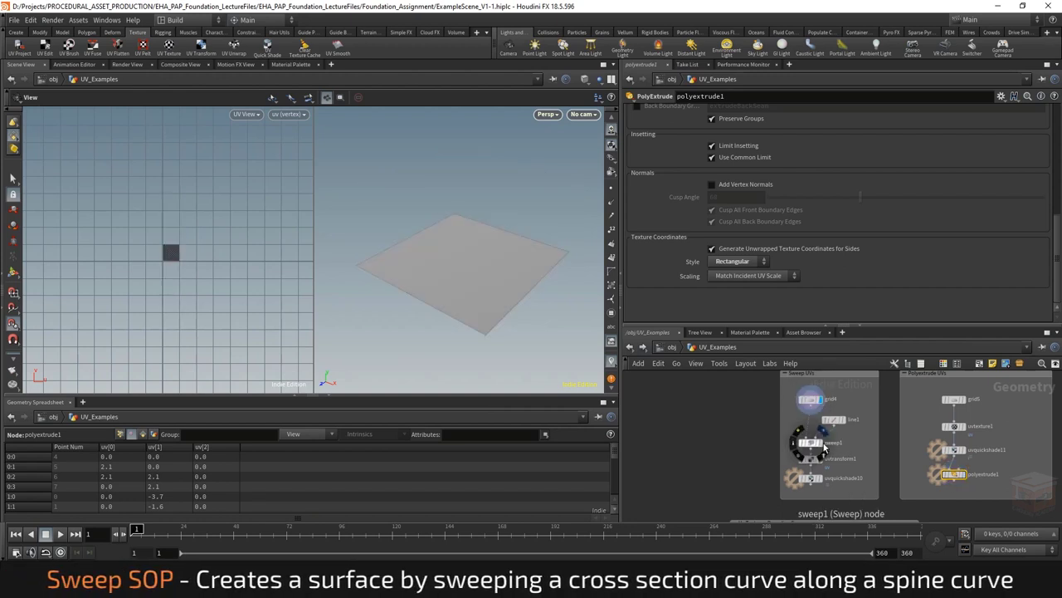
left_click(824, 449)
In sweep1's UVs and Attributes, toggle Compute UVs off and on twice, leaving it enabled
left_click(816, 449)
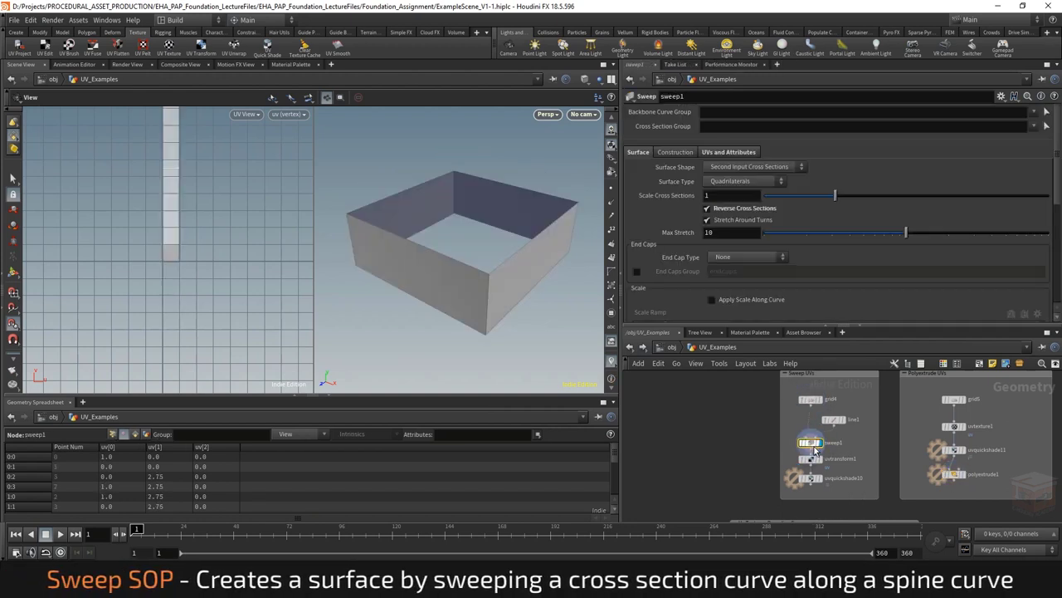
left_click(720, 153)
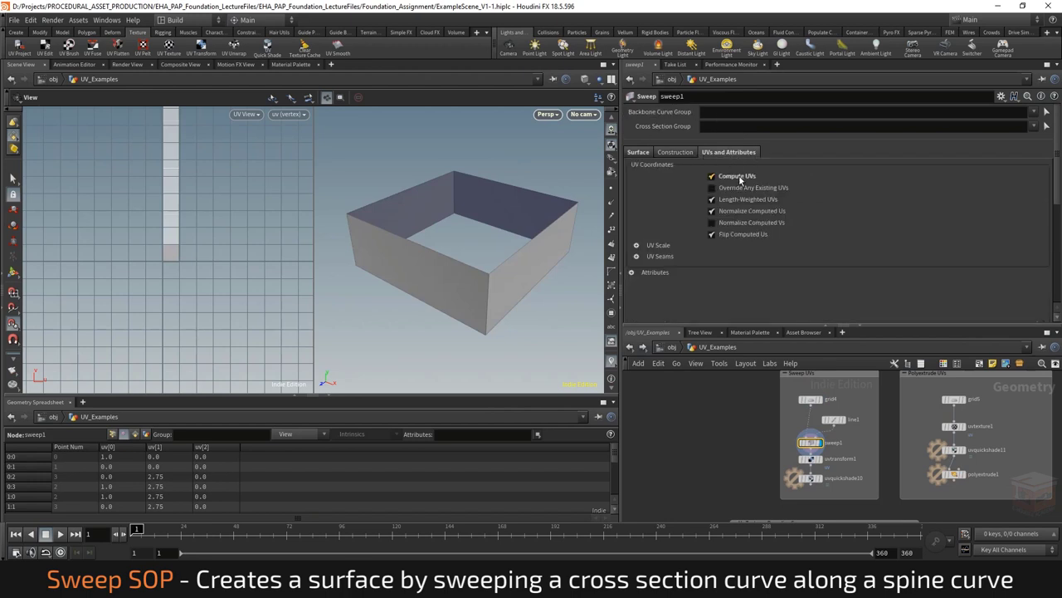
left_click(736, 177)
left_click(736, 177)
left_click(734, 177)
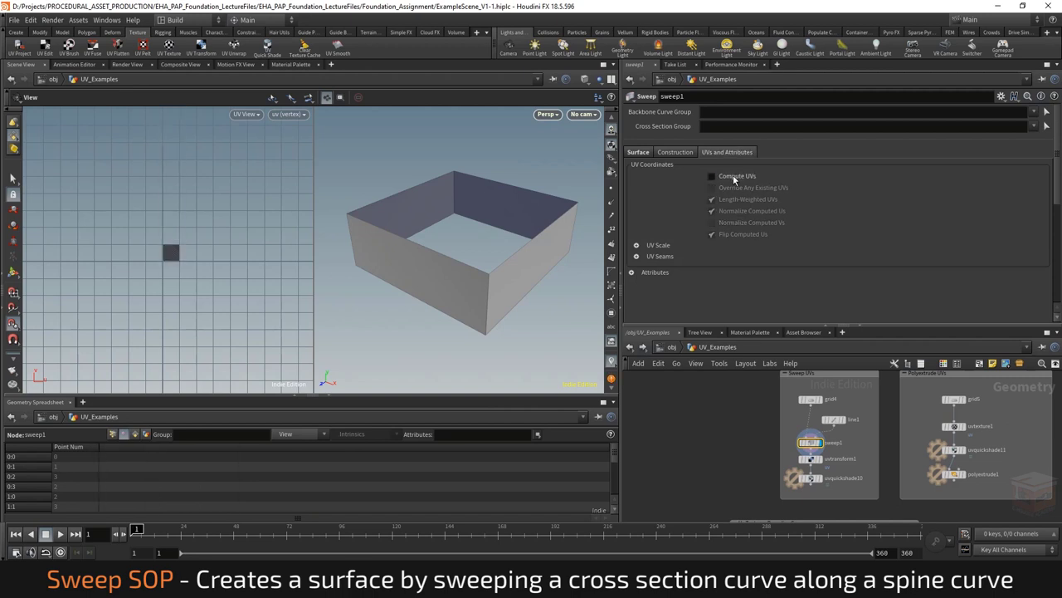
left_click(734, 177)
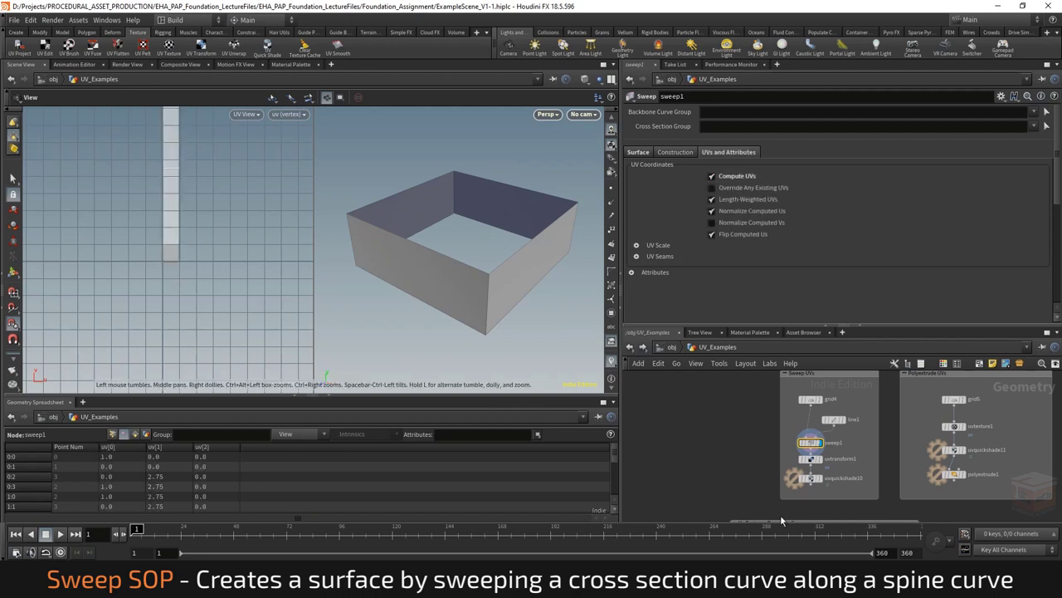
Display uvquickshade10 to see the checkered sweep walls and recentre the UV strip
scroll(814, 471, "up", 4)
left_click(823, 487)
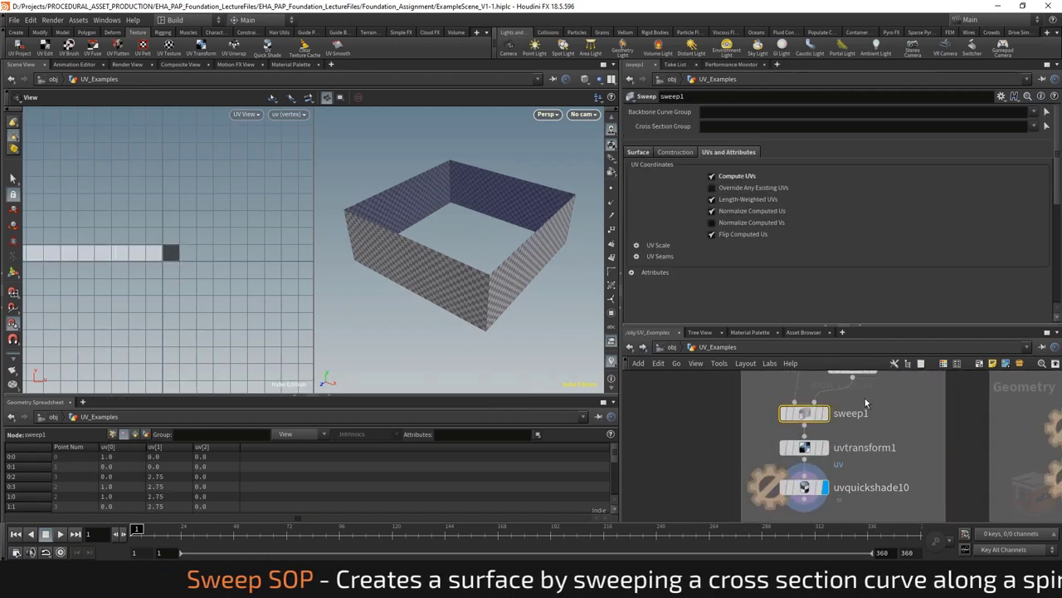
scroll(412, 276, "down", 2)
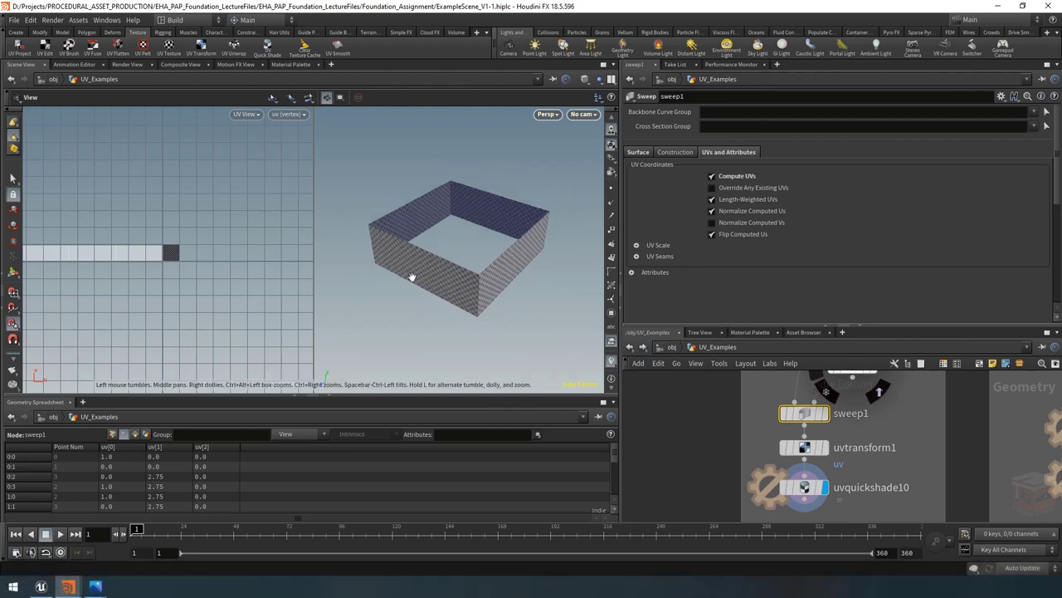
left_click_drag(450, 225, 486, 254)
scroll(415, 249, "up", 3)
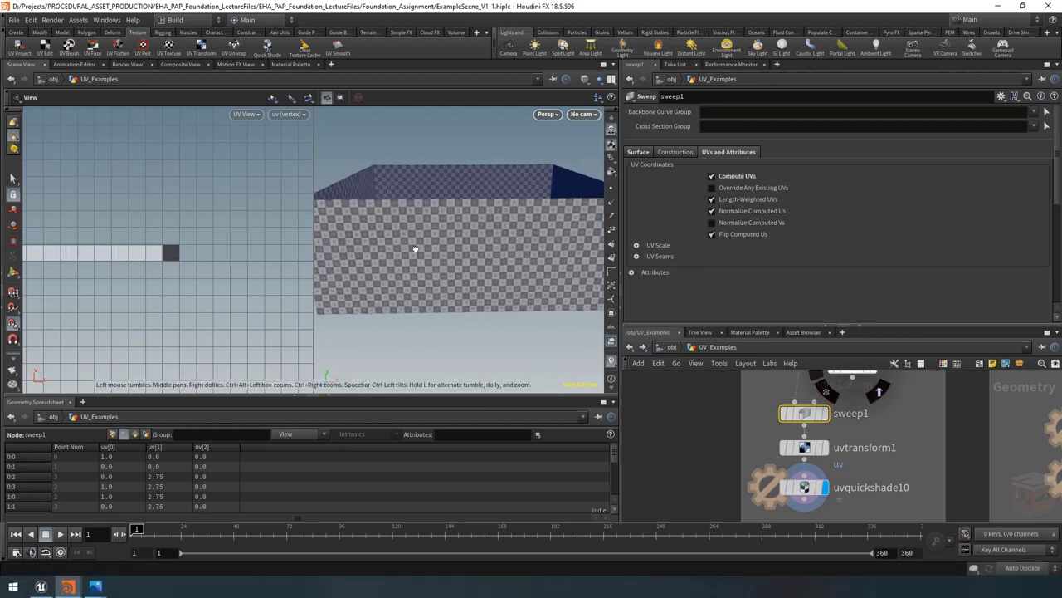
left_click_drag(415, 249, 436, 247)
left_click_drag(147, 266, 275, 256)
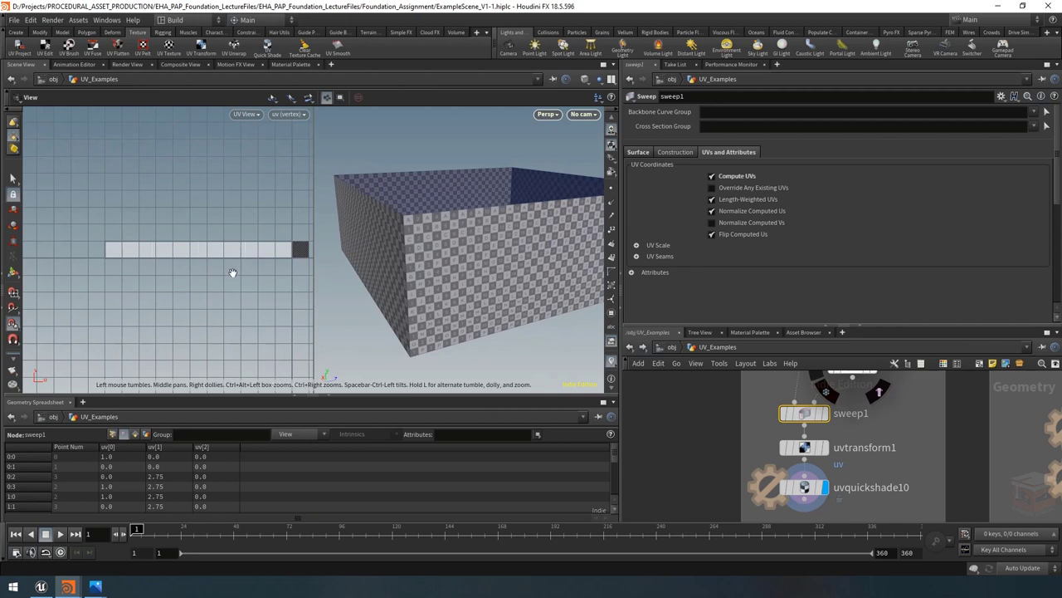
left_click_drag(232, 273, 207, 270)
scroll(942, 443, "down", 3)
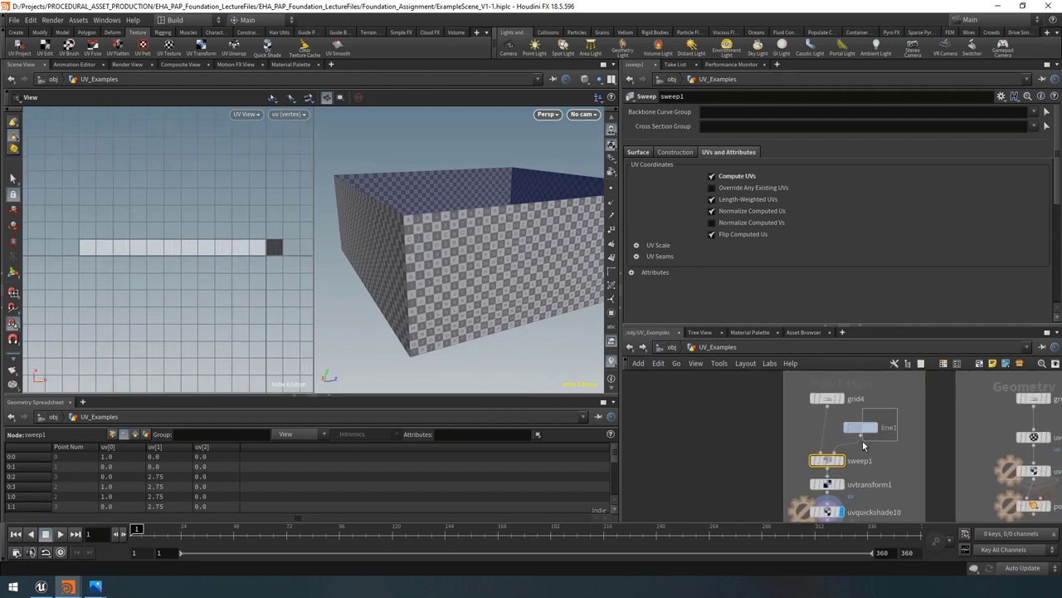
Lengthen line1 to make the swept box taller, then undo it
left_click(863, 431)
middle_click_drag(723, 154, 863, 152)
key("h")
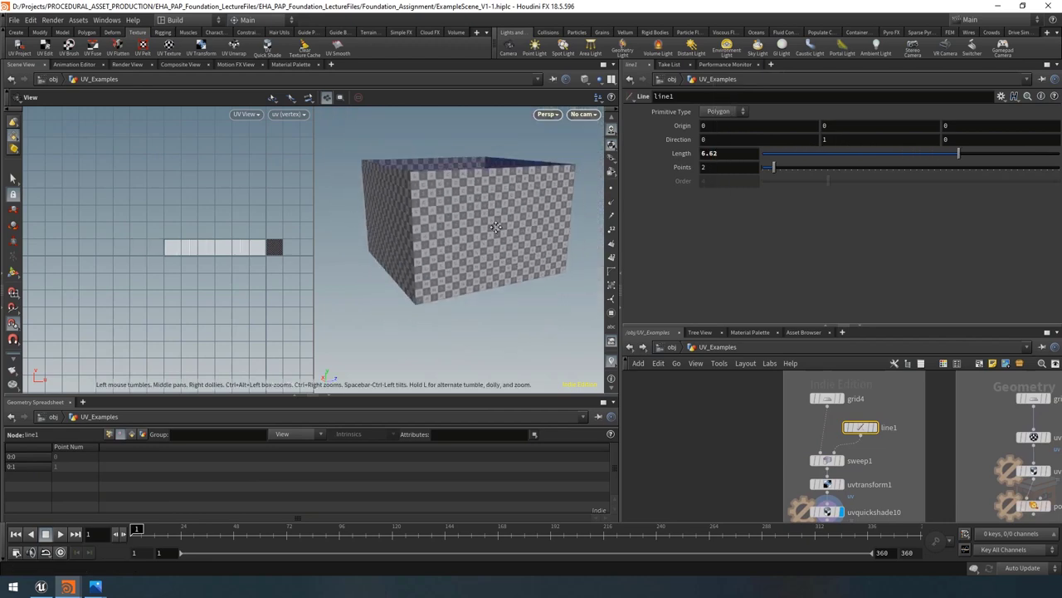
left_click_drag(495, 226, 465, 257)
key("ctrl+z")
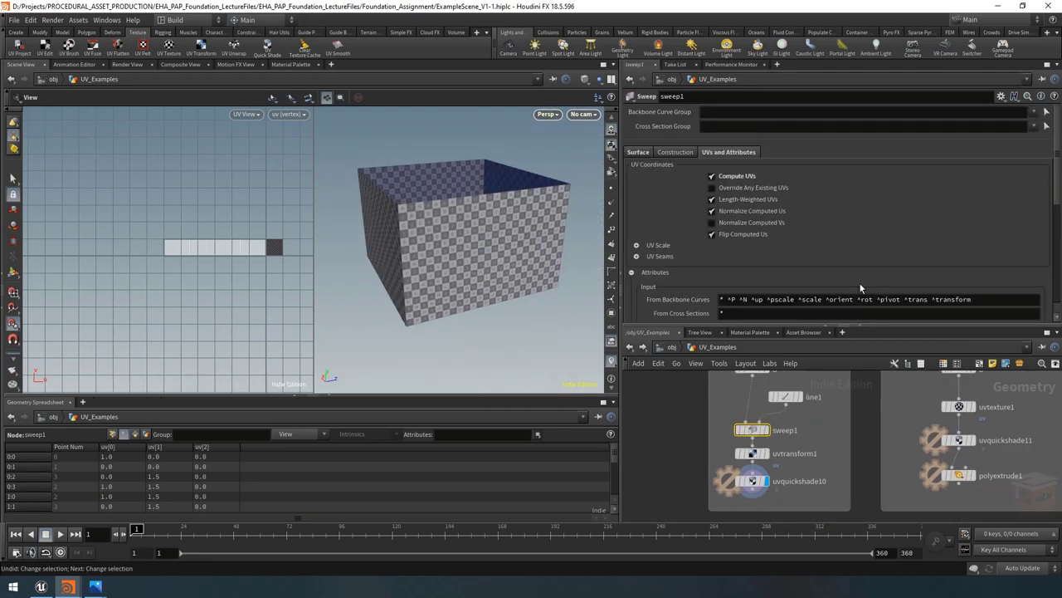
Toggle Normalize Computed Vs on sweep1 and vary line1's Length to compare checker squares
scroll(833, 421, "down", 3)
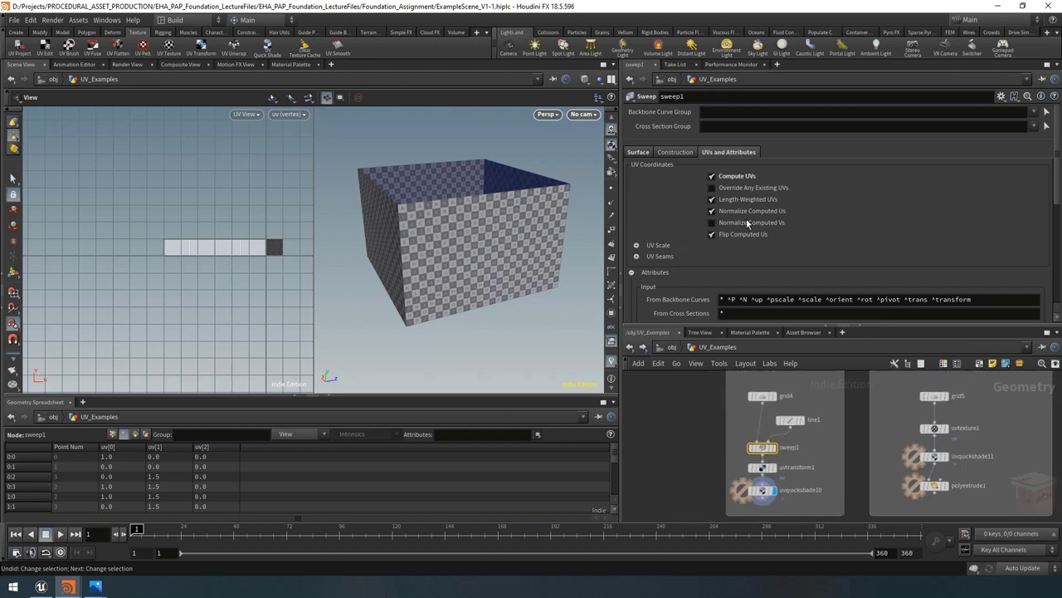
mouse_move(740, 226)
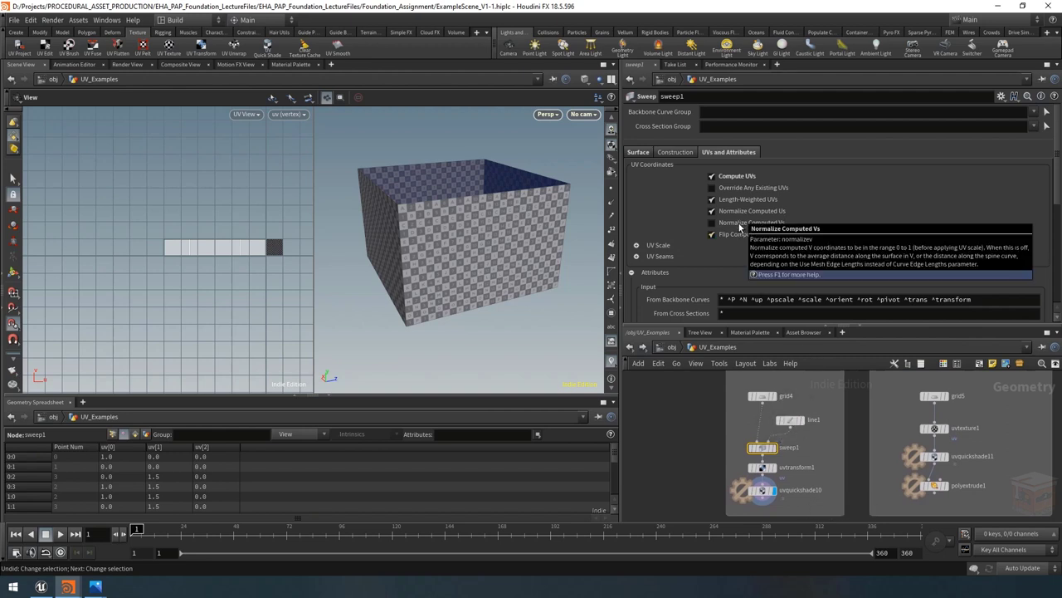
left_click(740, 226)
left_click(795, 420)
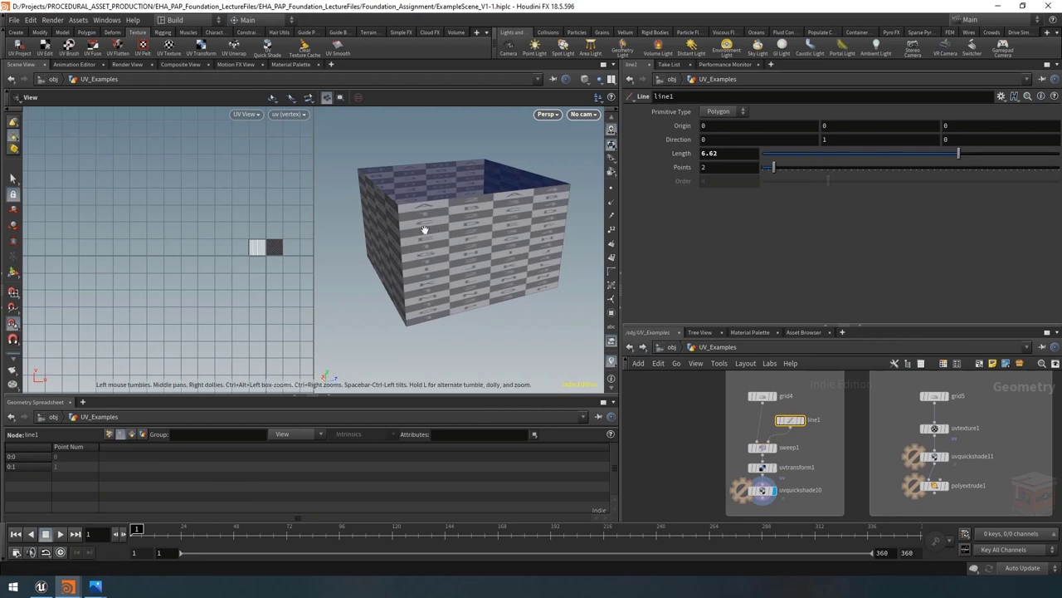
mouse_move(744, 153)
middle_mouse_down()
mouse_move(727, 151)
mouse_move(755, 152)
mouse_move(709, 156)
mouse_move(961, 155)
mouse_move(727, 156)
middle_mouse_up()
left_click(762, 447)
scroll(762, 448, "down", 2)
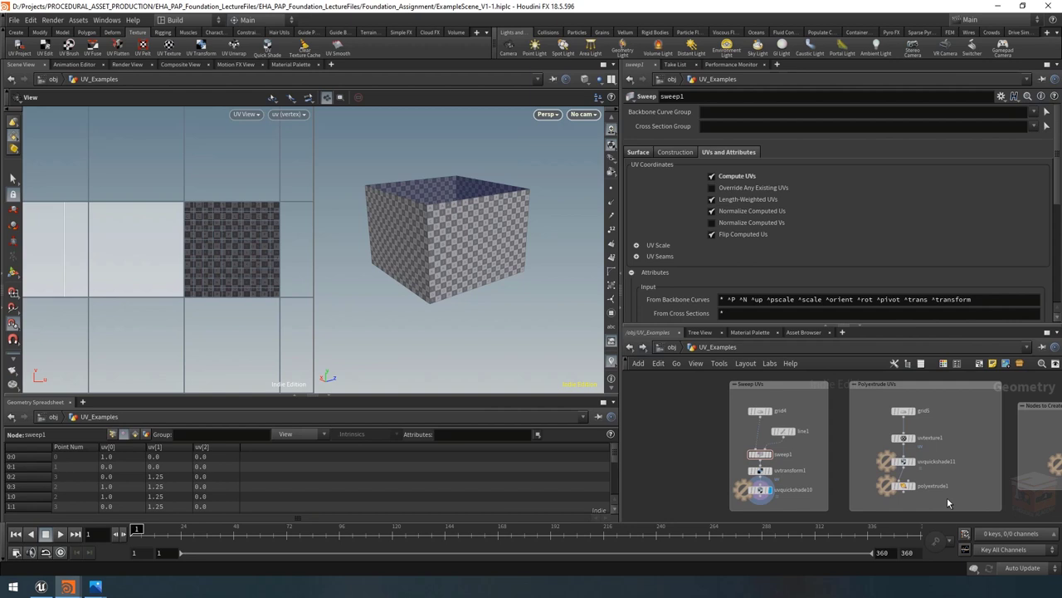
scroll(931, 492, "up", 5)
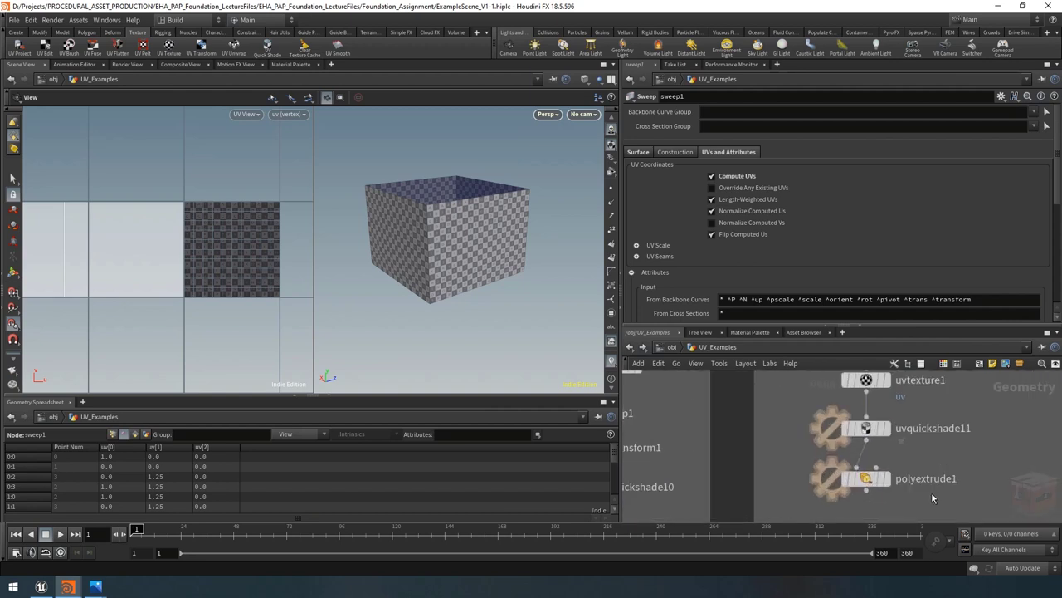
scroll(895, 496, "down", 3)
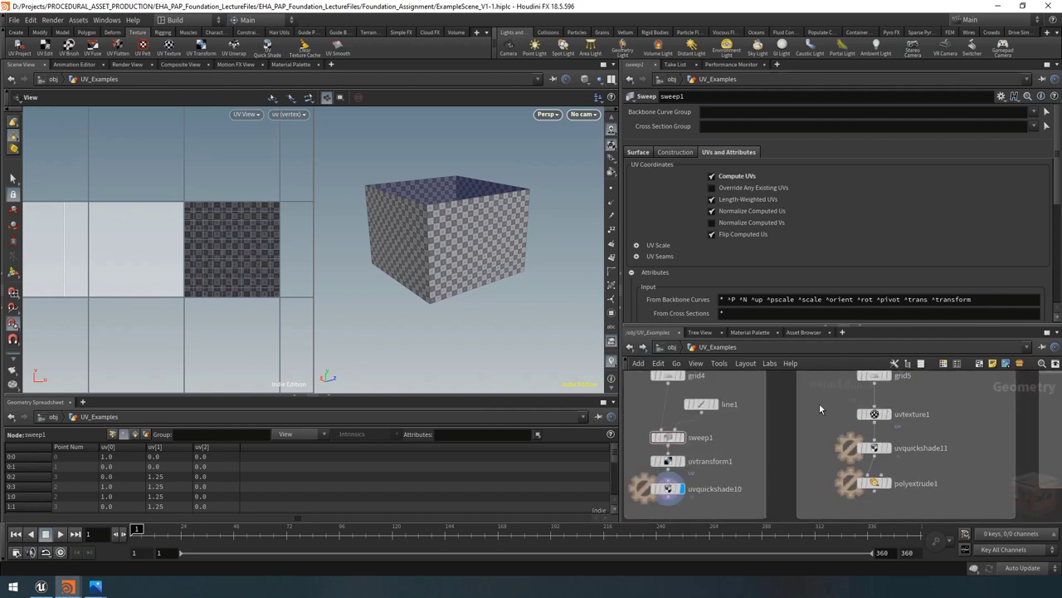
Keep Non-compilable SOP Badge at Large in network display options, then select polyextrude1
key("d")
left_click_drag(800, 283, 406, 292)
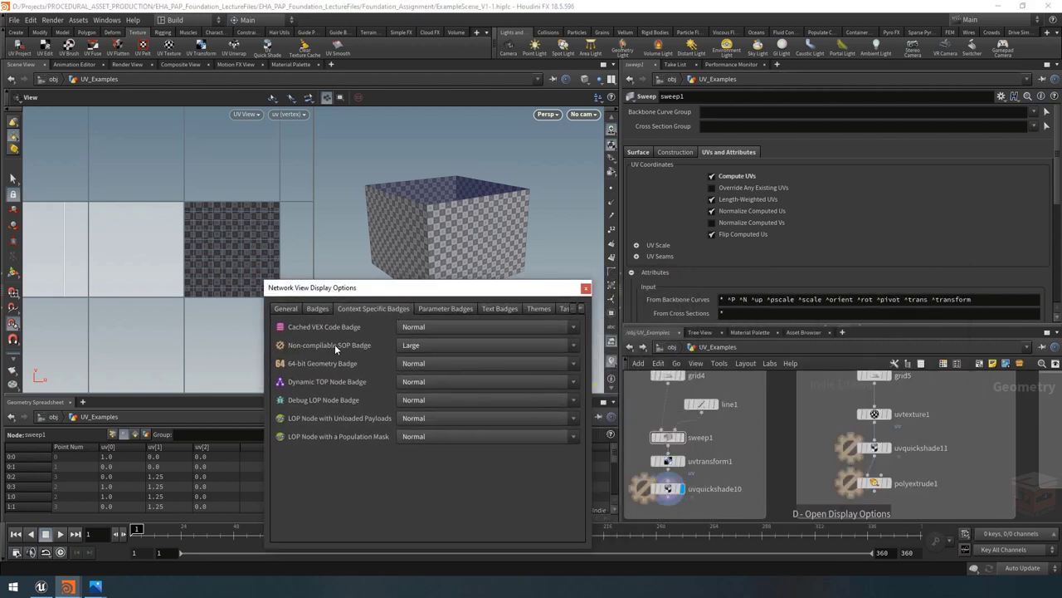
left_click(424, 352)
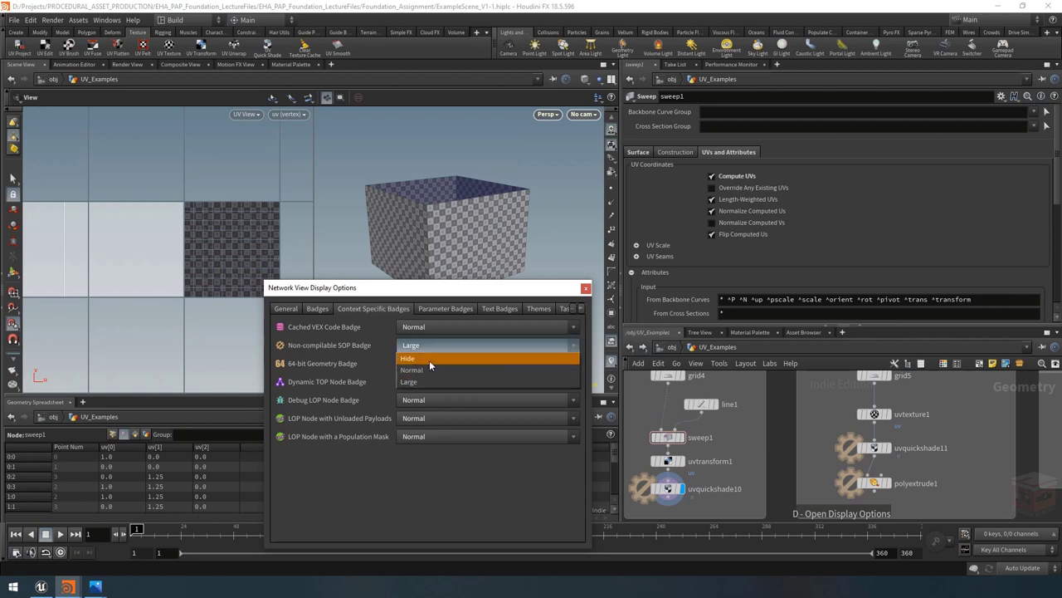
left_click(471, 345)
left_click(586, 289)
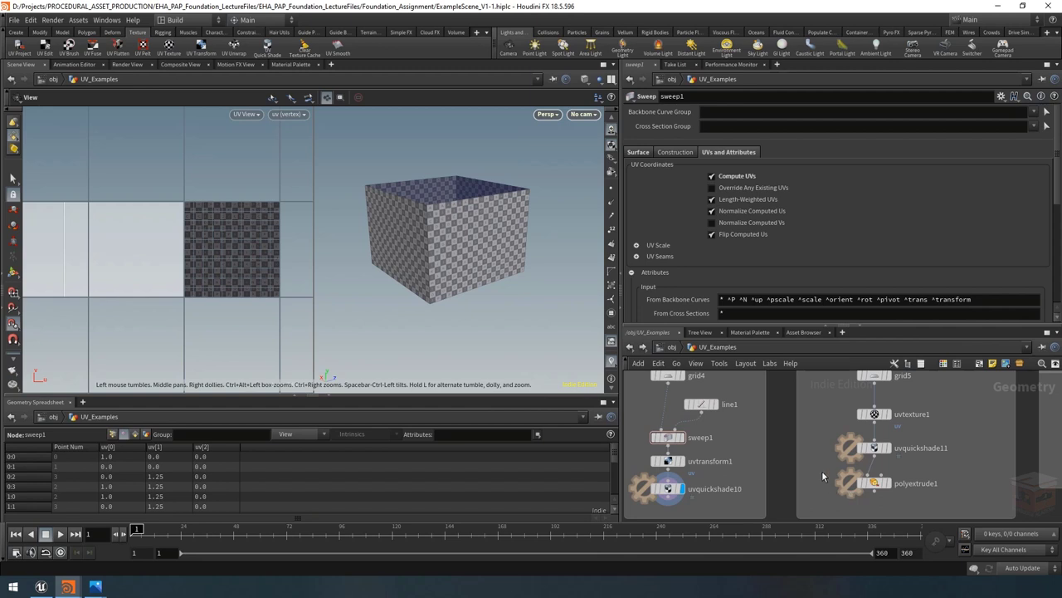
left_click(896, 477)
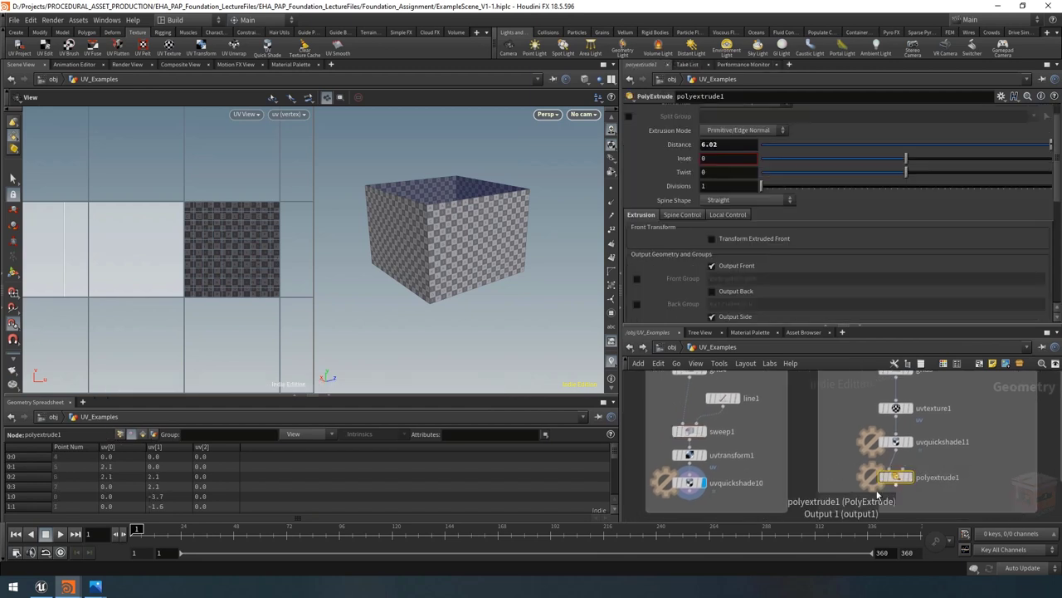
scroll(916, 494, "down", 2)
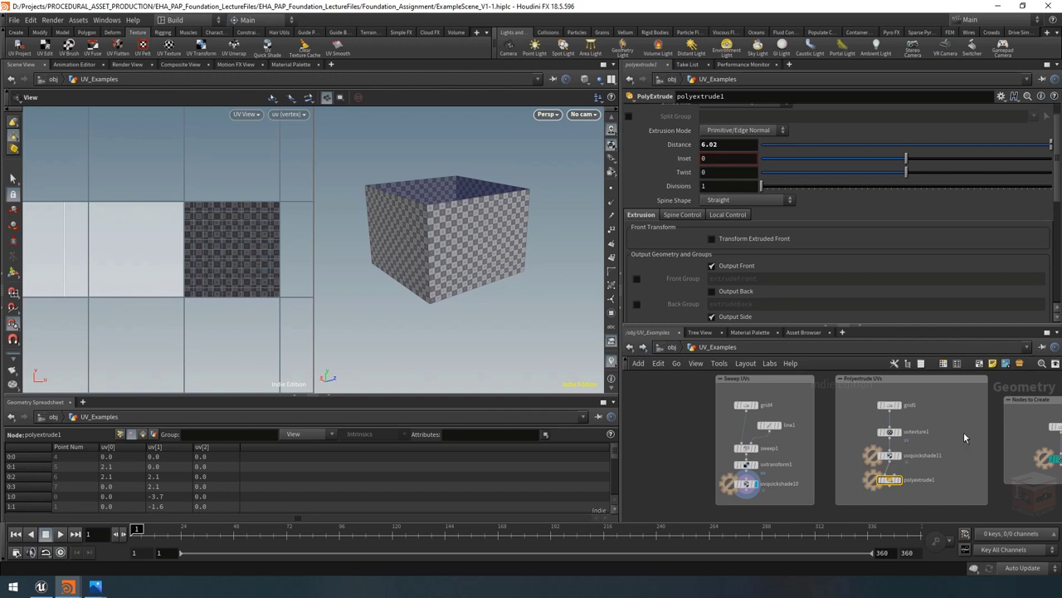
Shift grid2 and LECT_ExtrudeAndTexture1 slightly right in the UV_Examples network
middle_click_drag(963, 432, 831, 476)
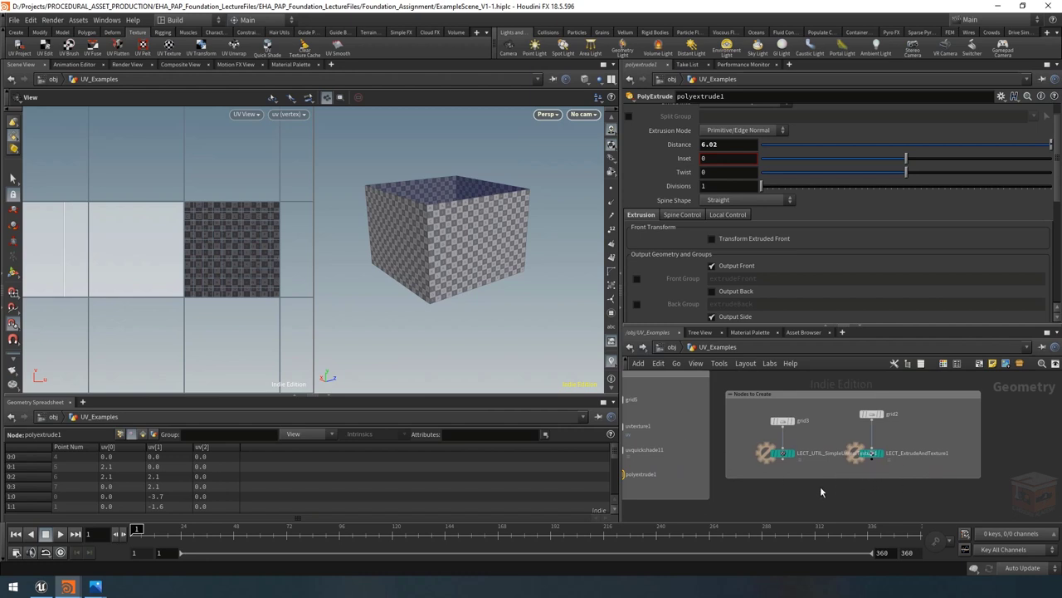
middle_click_drag(816, 492, 1029, 506)
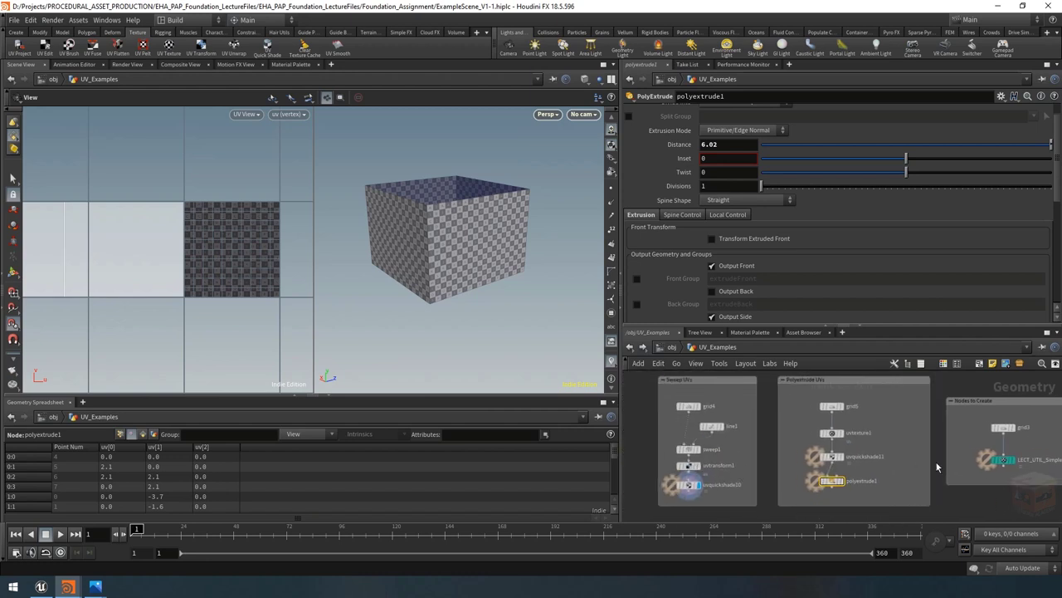
middle_click_drag(920, 455, 832, 460)
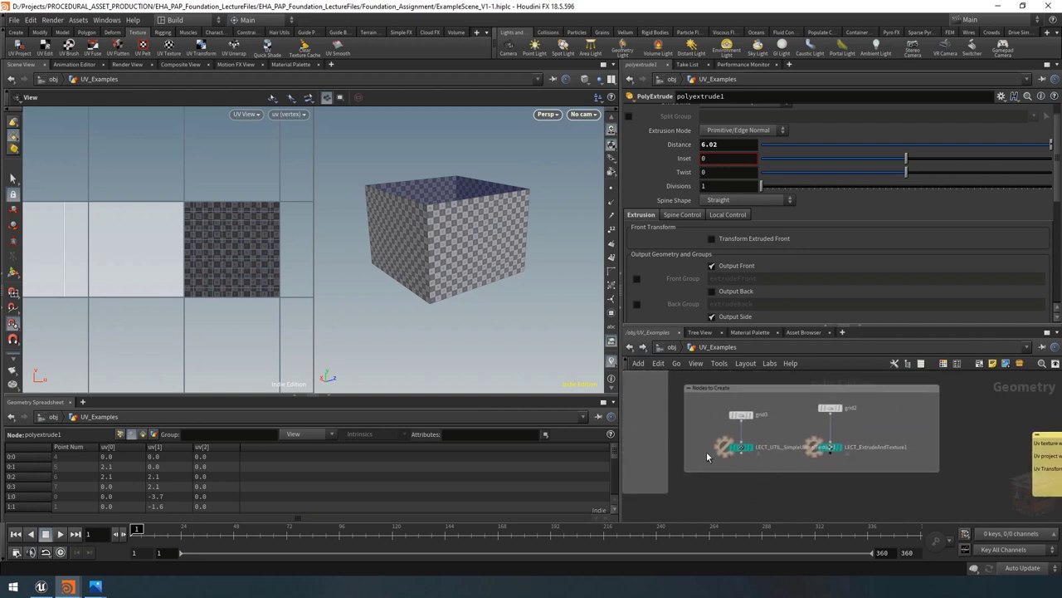
left_click_drag(884, 400, 861, 449)
left_click(802, 424)
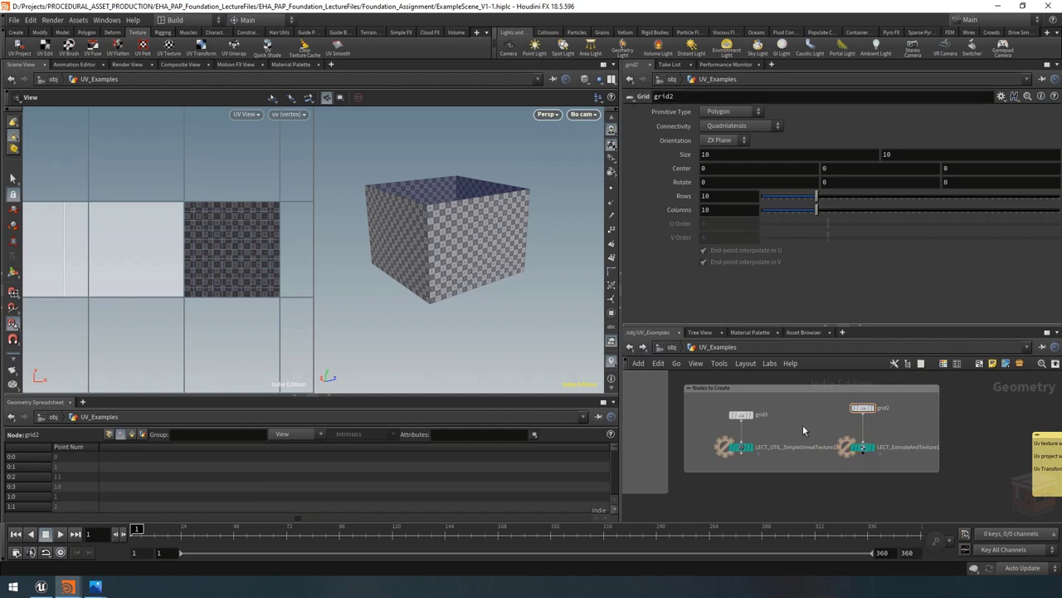
scroll(732, 448, "up", 2)
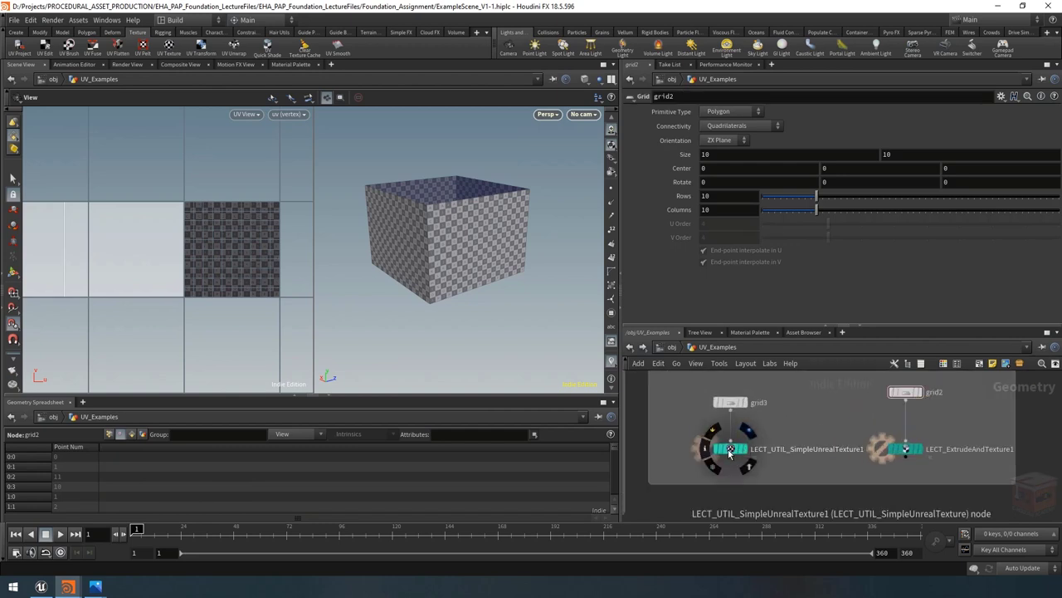
Inside LECT_UTIL_SimpleUnrealTexture1, inspect uvquickshade2's red brick texture projected on Y
double_click(733, 451)
scroll(816, 455, "up", 3)
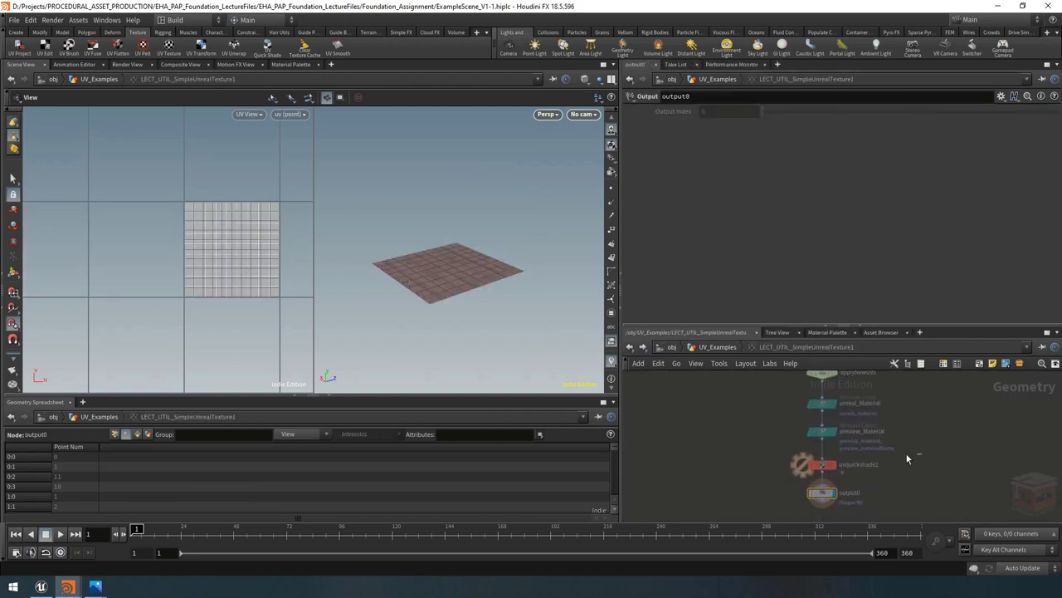
left_click(787, 470)
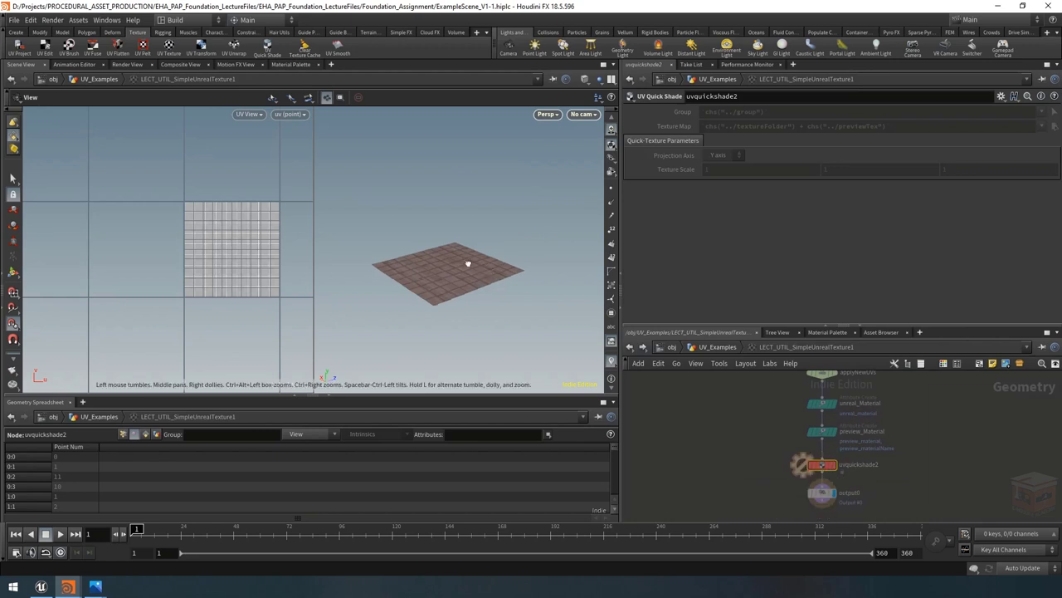
scroll(429, 287, "up", 5)
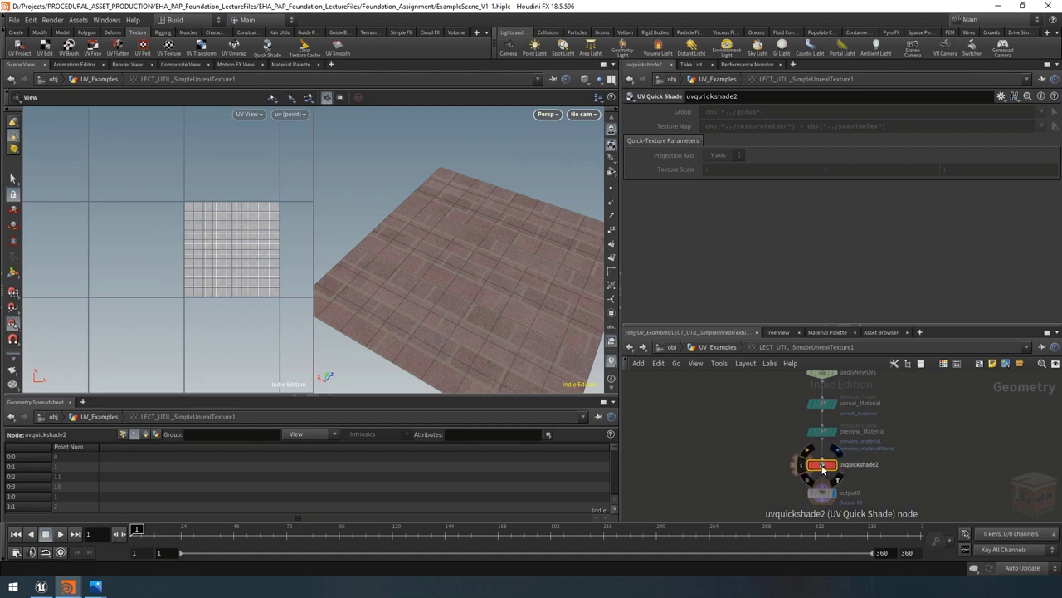
scroll(908, 467, "down", 5)
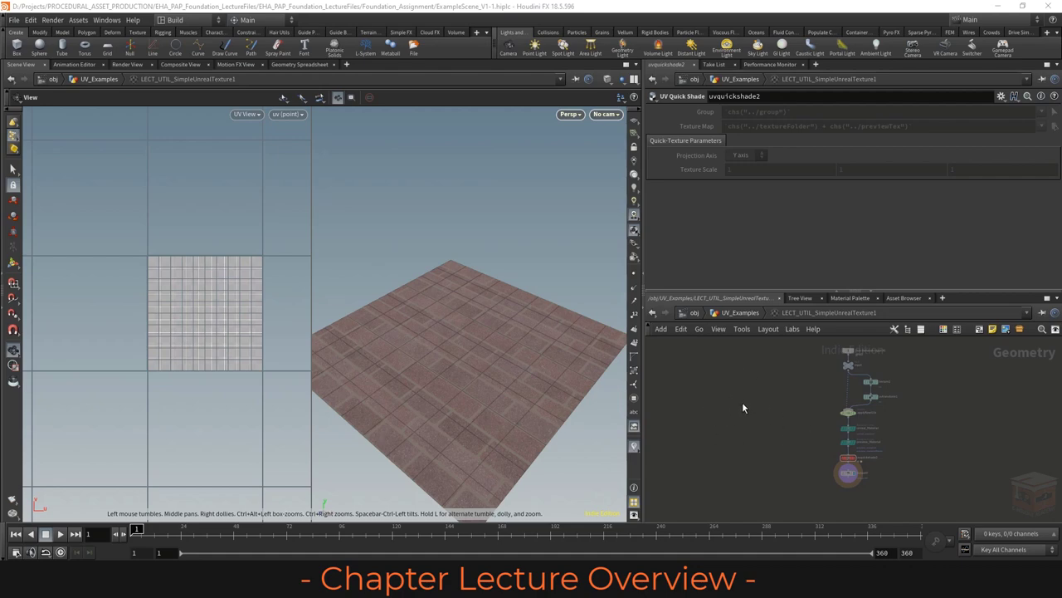
Back in UV_Examples, show LECT_ExtrudeAndTexture1's parameters with Extrude Depth 8.68 and texture paths
left_click(736, 314)
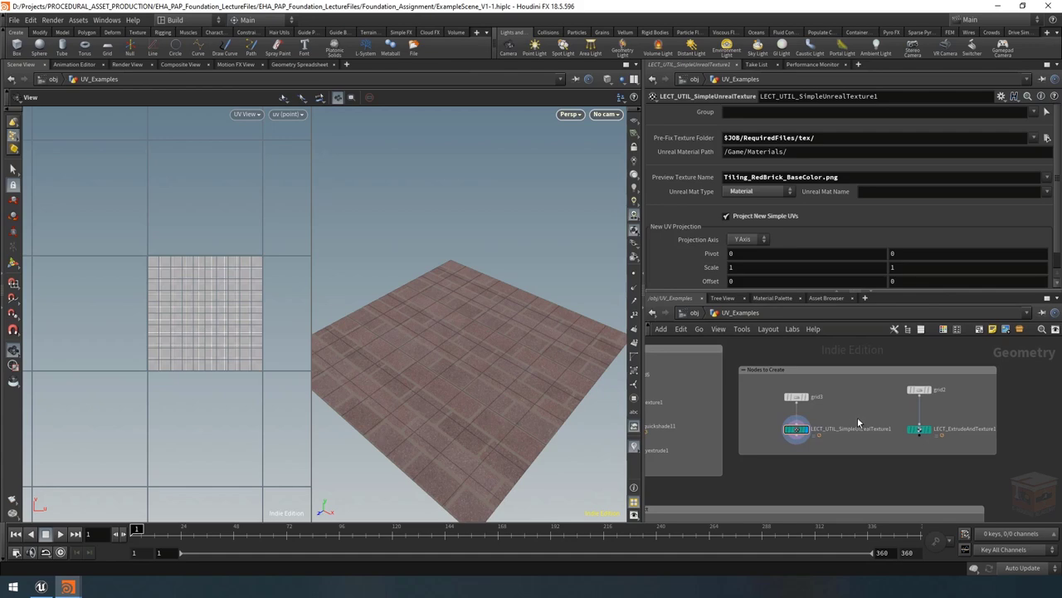
key("h")
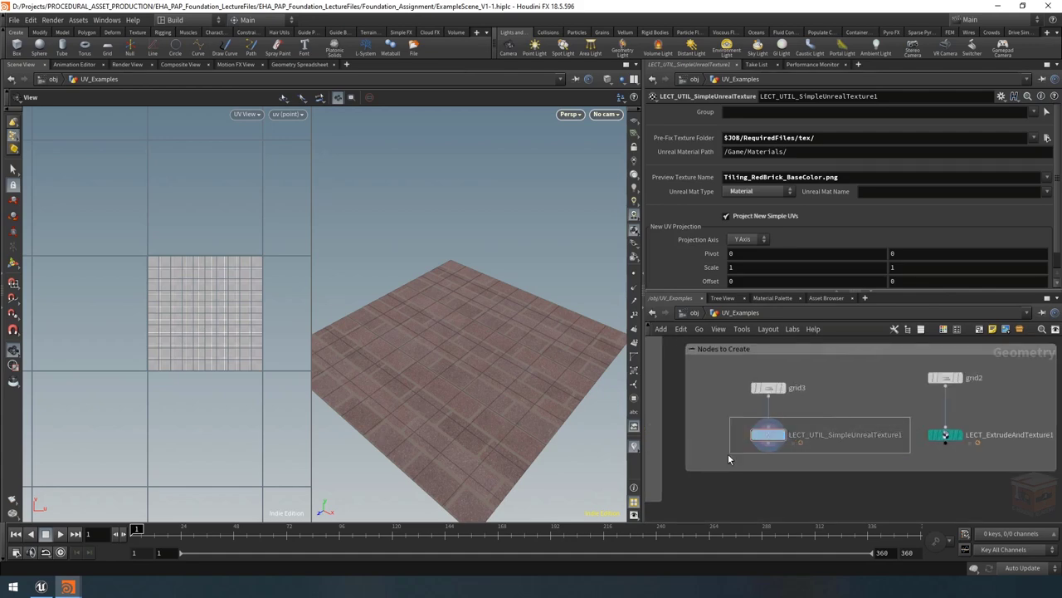
mouse_move(760, 452)
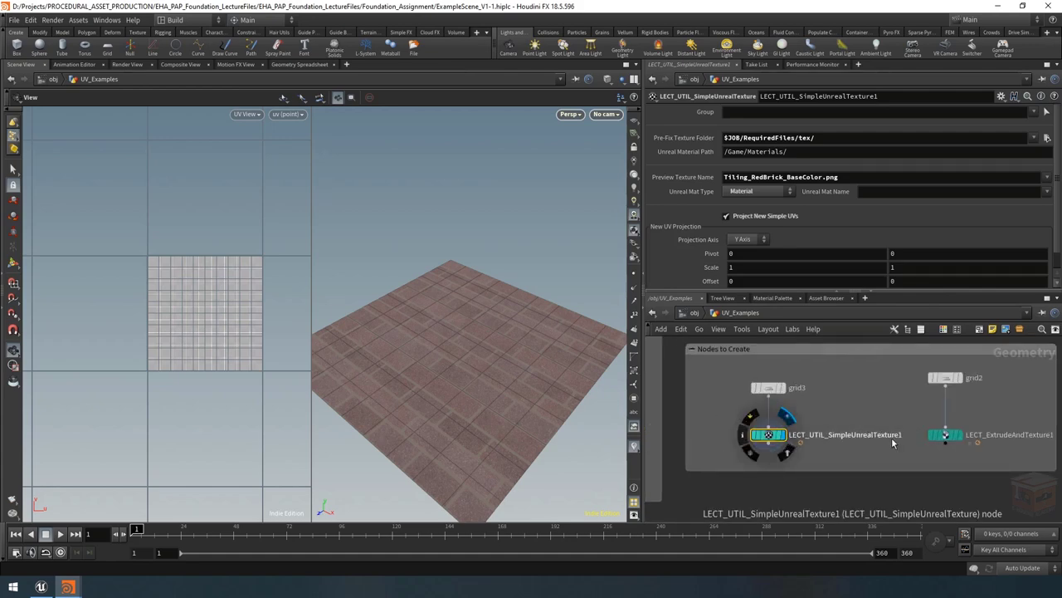
scroll(999, 402, "down", 2)
middle_click_drag(974, 408, 960, 413)
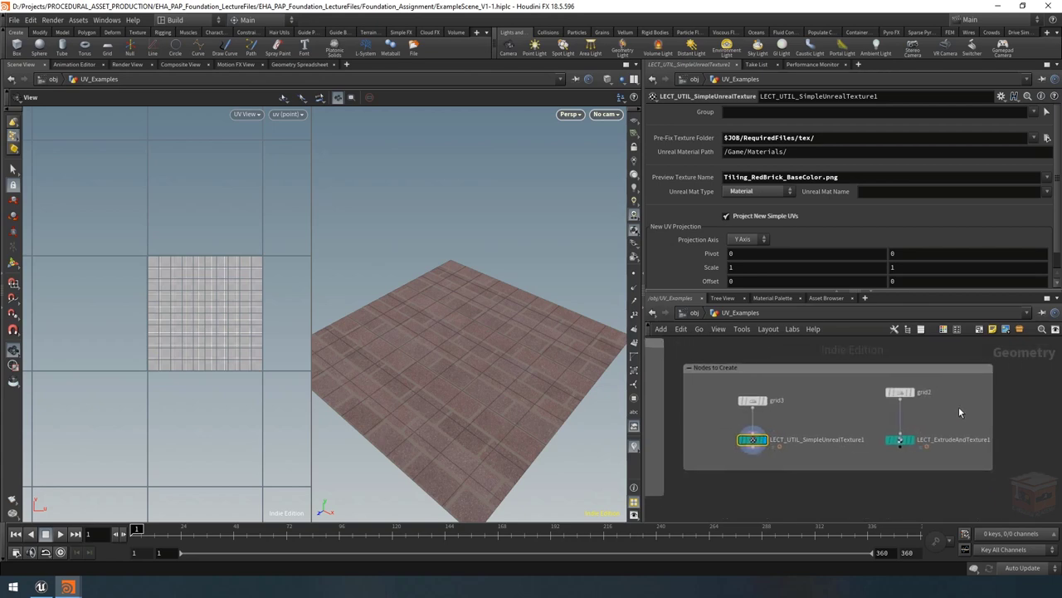
left_click(901, 440)
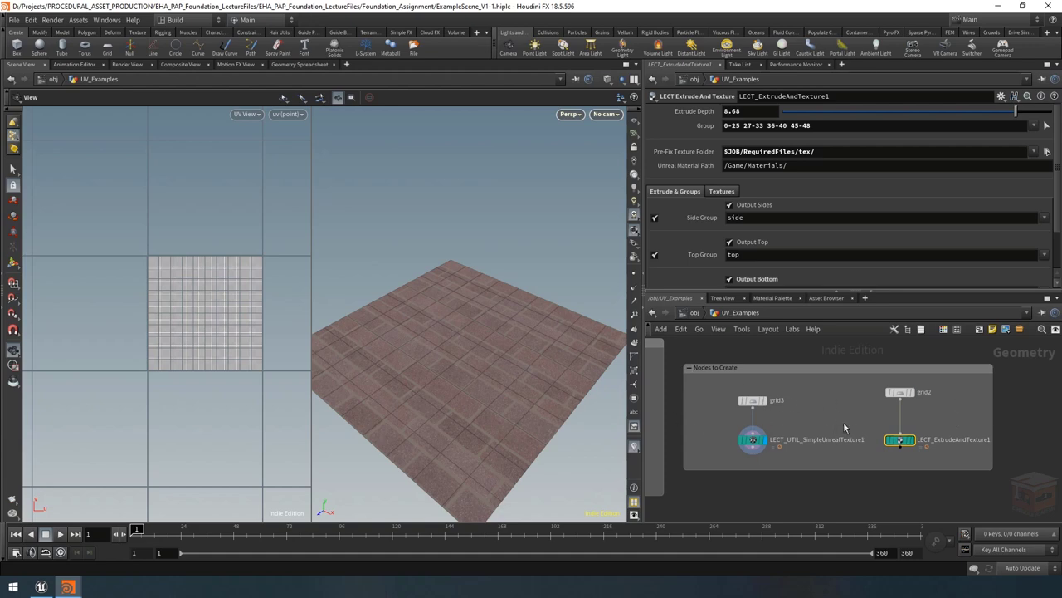
In Unreal's ThirdPersonExampleMap, orbit around the generated brick office building from LECT_TOOL_IntroBuildingAsset
left_click(40, 586)
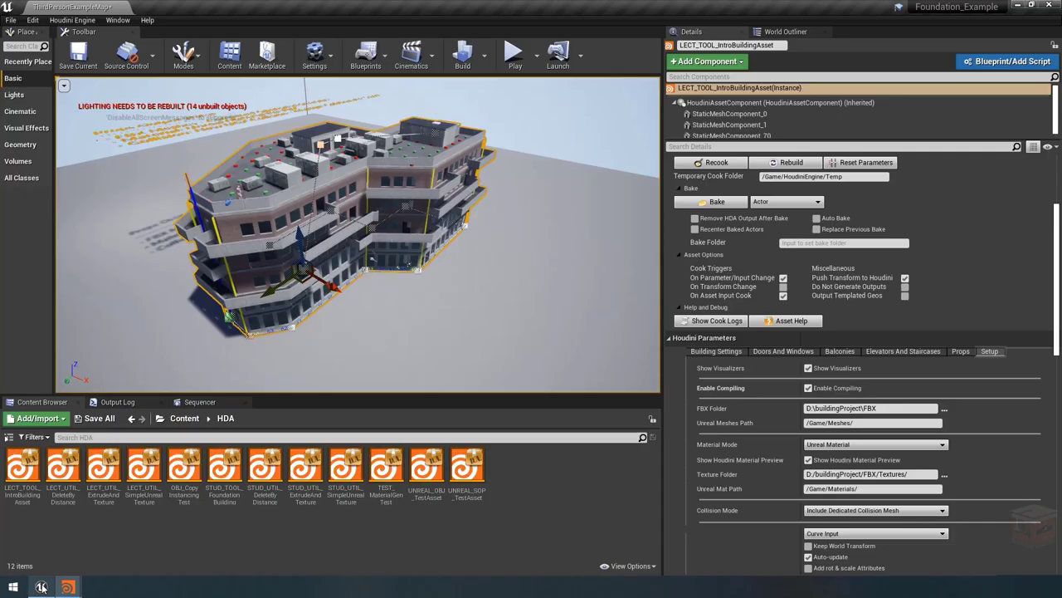
right_click_drag(317, 232, 317, 231)
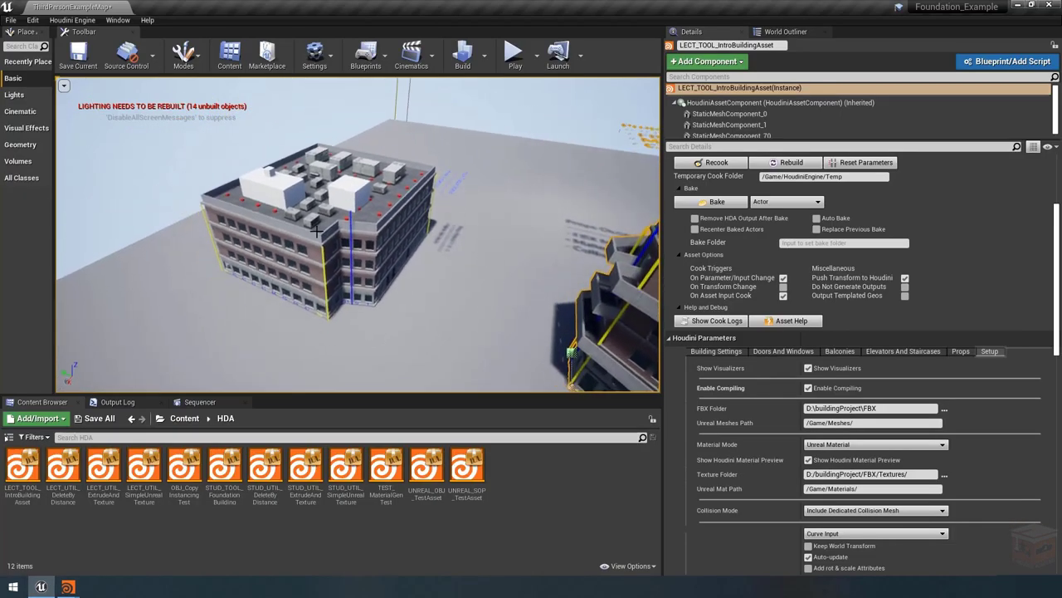
right_click_drag(529, 106, 528, 106)
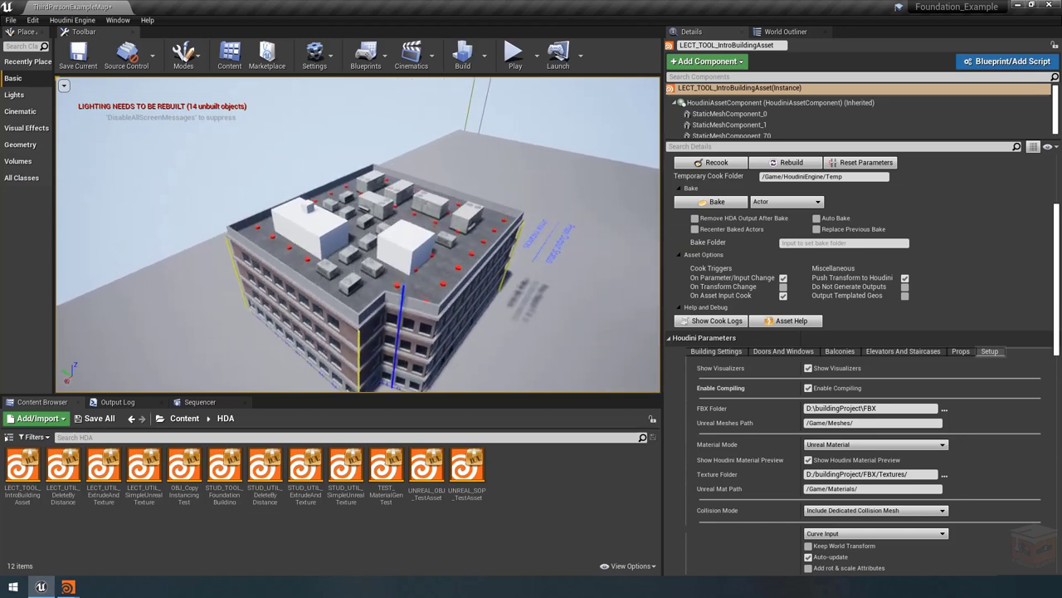
right_click_drag(523, 267, 532, 270)
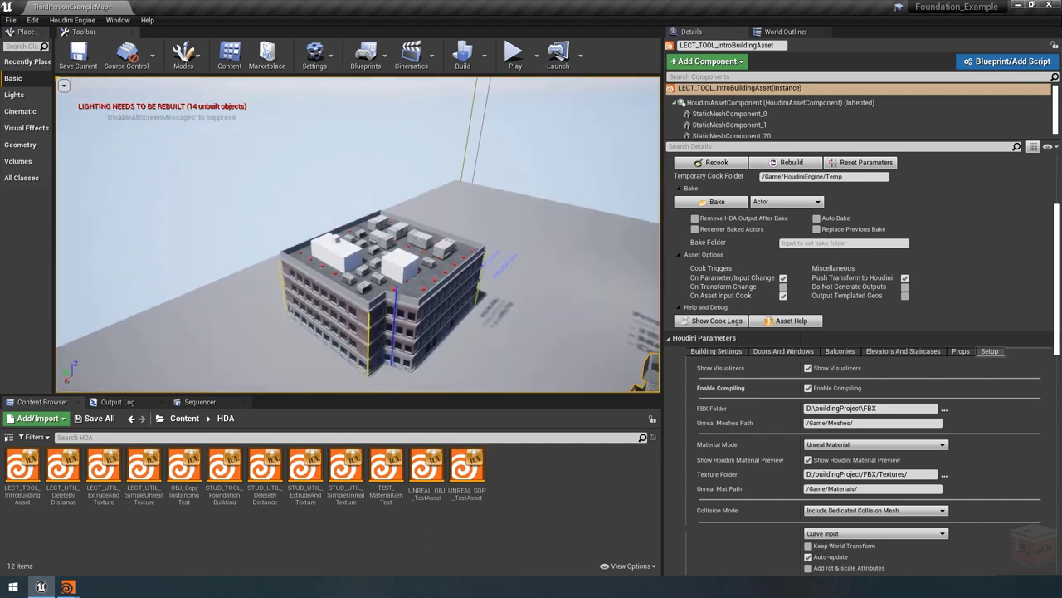
right_click_drag(532, 270, 532, 270)
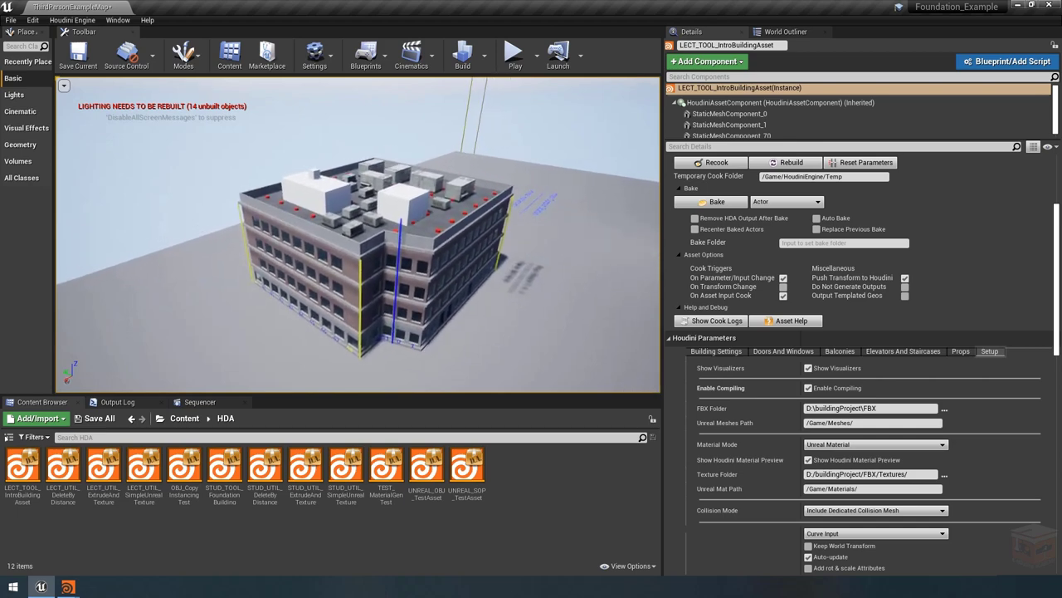